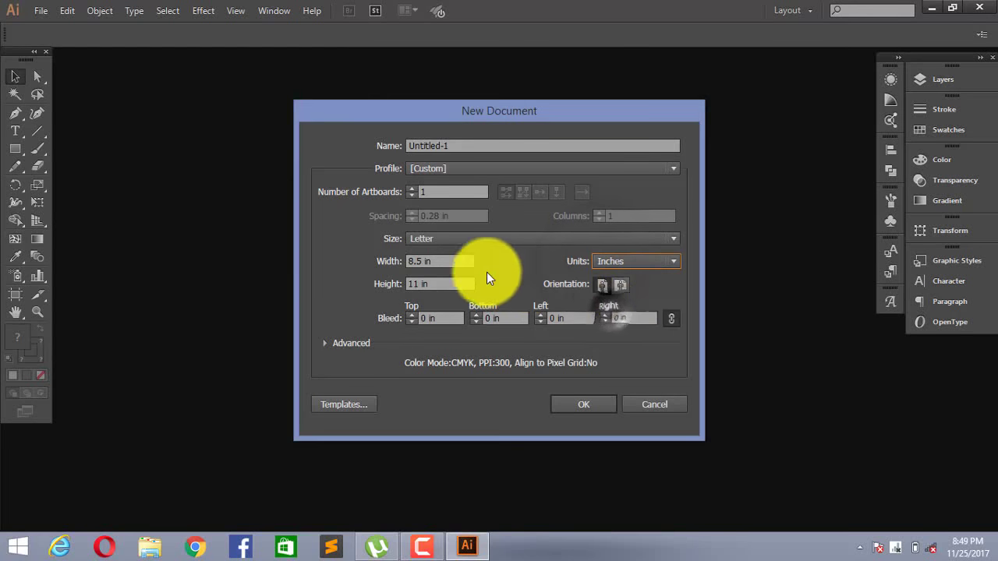
Step: Create a new document in inches, 16 in wide by 12 in high
{"action": "left_click_drag", "start_coordinate": [415, 263], "coordinate": [315, 265]}
{"action": "type", "text": "16"}
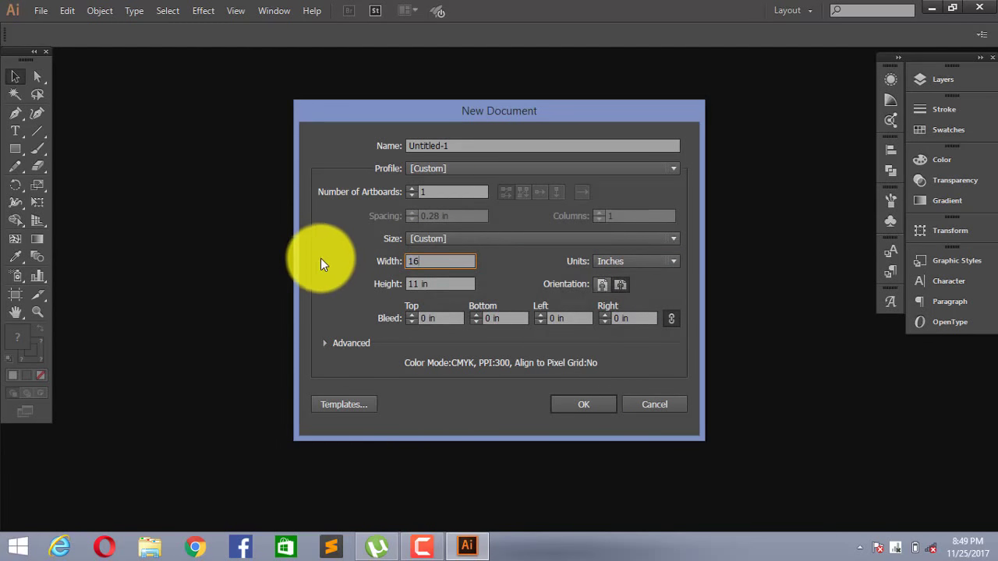
{"action": "left_click_drag", "start_coordinate": [438, 284], "coordinate": [381, 282]}
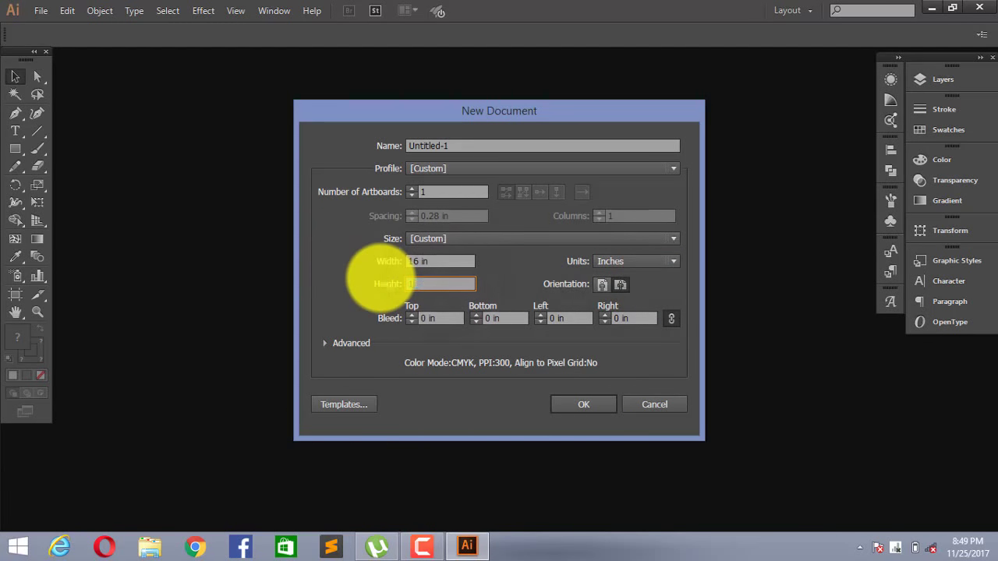
{"action": "type", "text": "12"}
{"action": "left_click", "coordinate": [598, 409]}
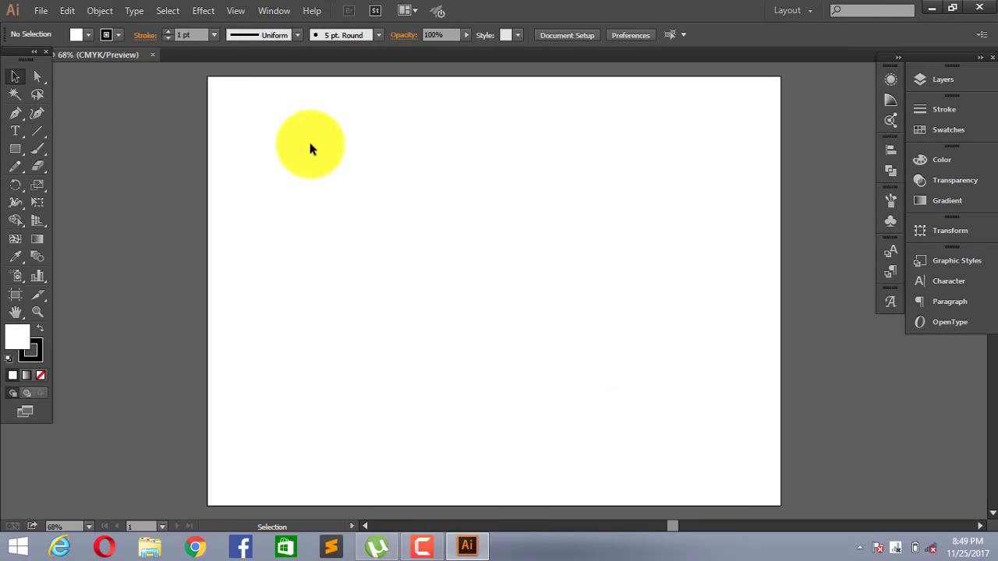
Step: Draw a tall ellipse, about 2.37 × 4.53 in, near the artboard centre
{"action": "left_click_drag", "start_coordinate": [306, 142], "coordinate": [572, 391]}
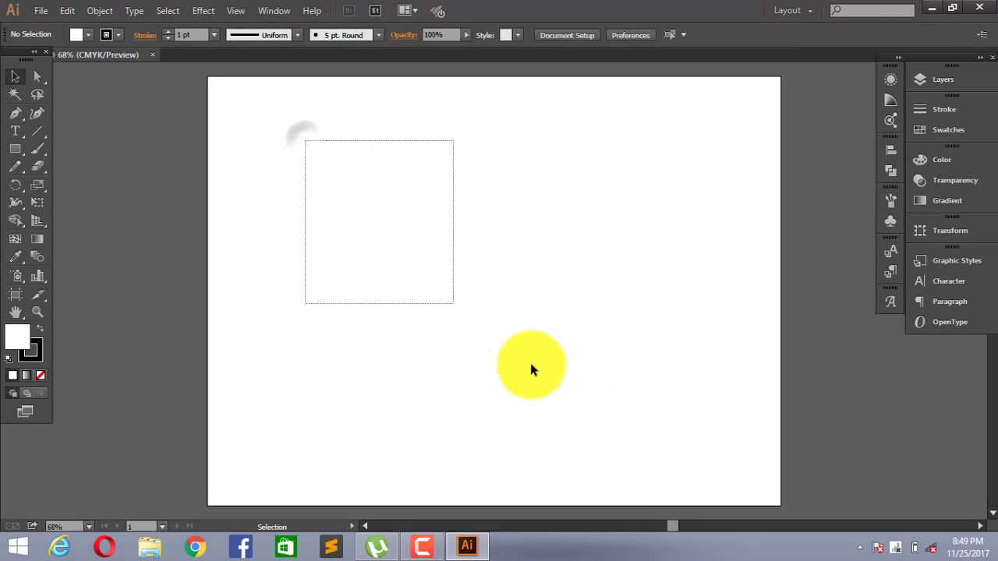
{"action": "left_click_drag", "start_coordinate": [280, 170], "coordinate": [596, 363]}
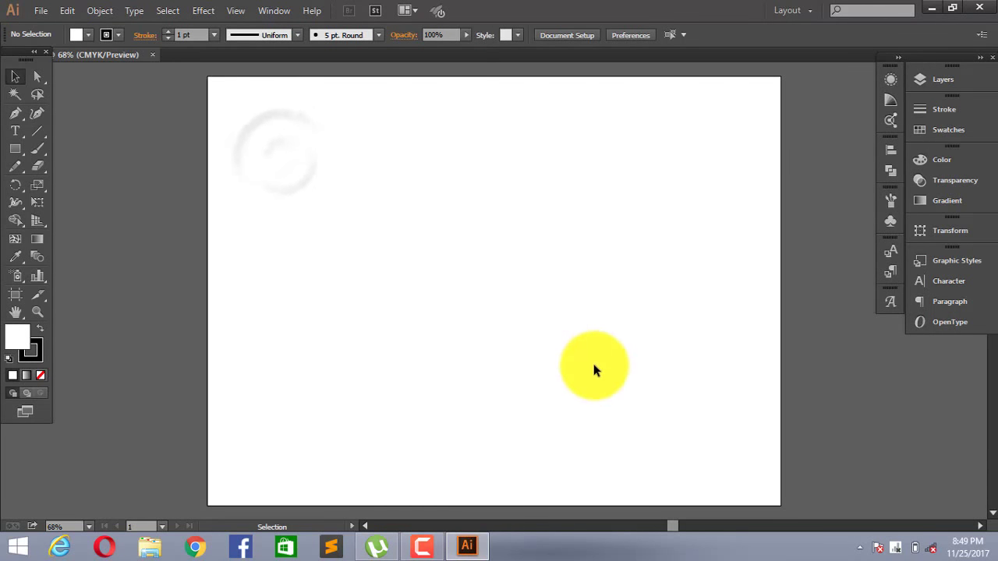
{"action": "left_click_drag", "start_coordinate": [19, 147], "coordinate": [101, 182]}
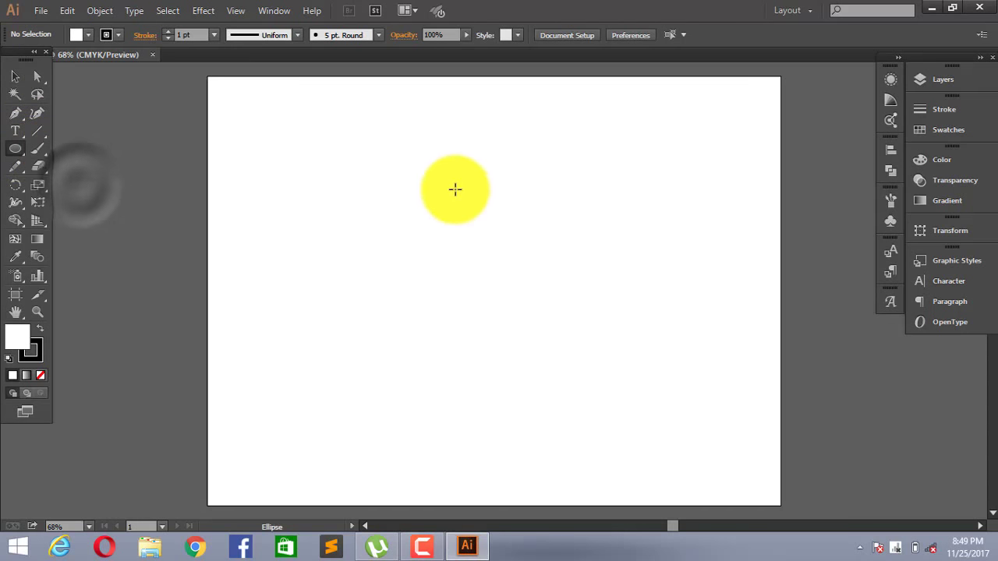
{"action": "mouse_move", "coordinate": [434, 187]}
{"action": "left_mouse_down"}
{"action": "mouse_move", "coordinate": [485, 302]}
{"action": "mouse_move", "coordinate": [514, 352]}
{"action": "mouse_move", "coordinate": [520, 345]}
{"action": "left_mouse_up"}
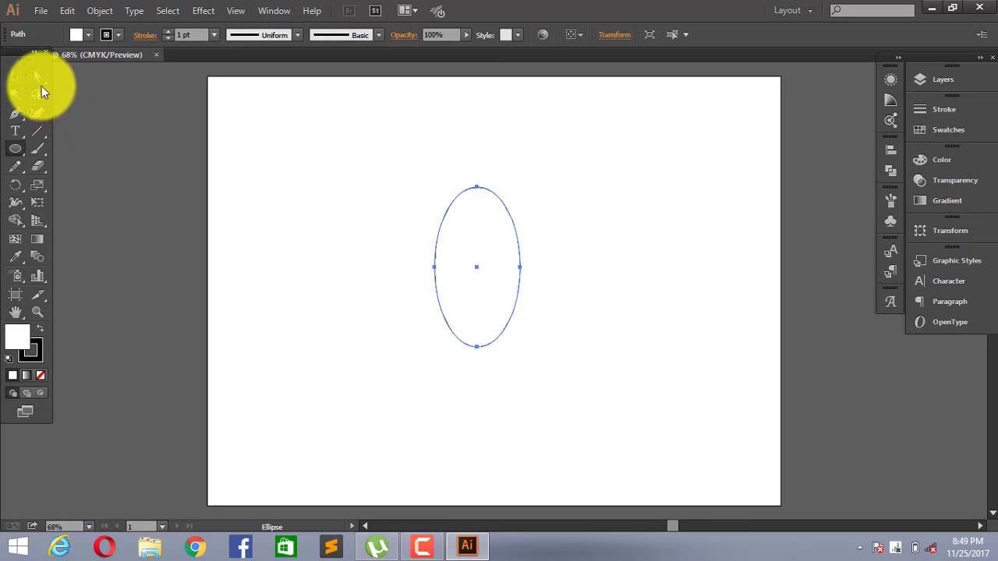
Step: Pull the ellipse's top anchor upward into a sharp point
{"action": "left_click", "coordinate": [36, 78]}
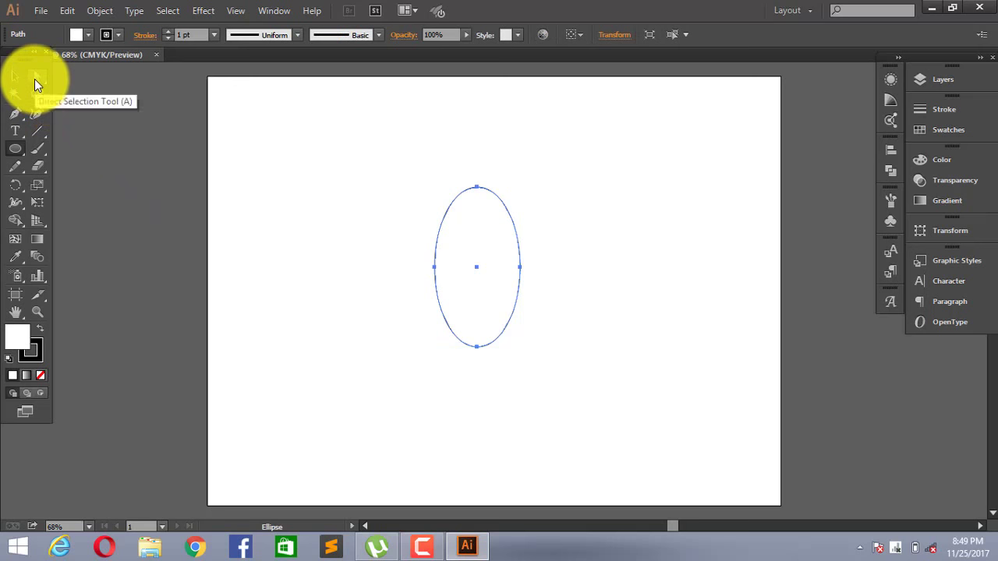
{"action": "left_click", "coordinate": [478, 190]}
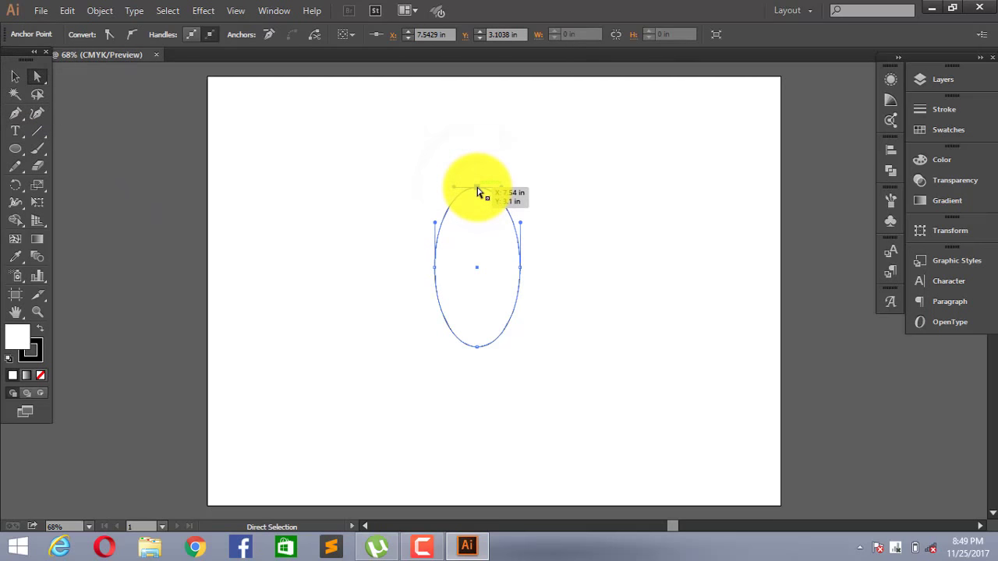
{"action": "left_click_drag", "start_coordinate": [478, 192], "coordinate": [478, 186]}
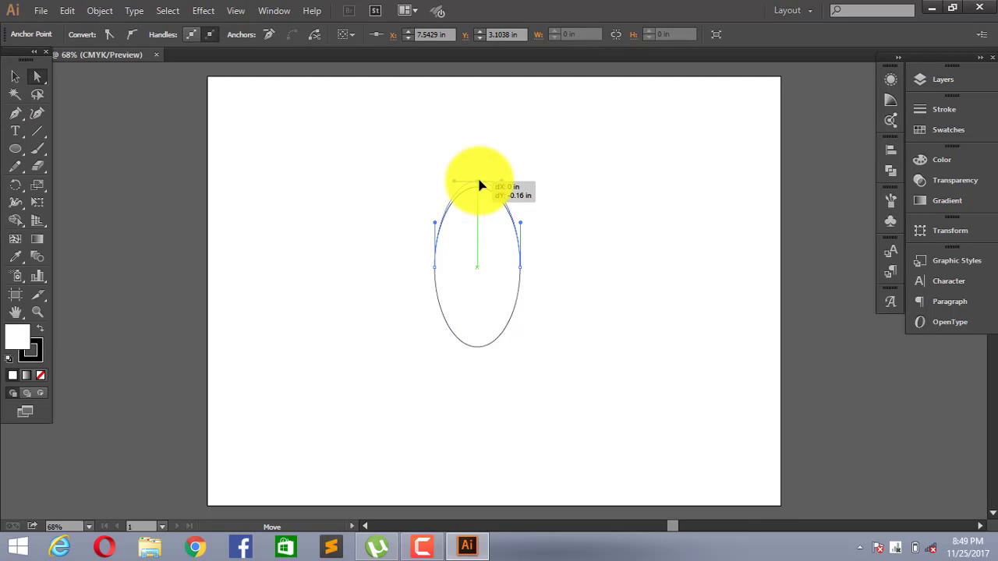
{"action": "left_click_drag", "start_coordinate": [478, 185], "coordinate": [478, 181]}
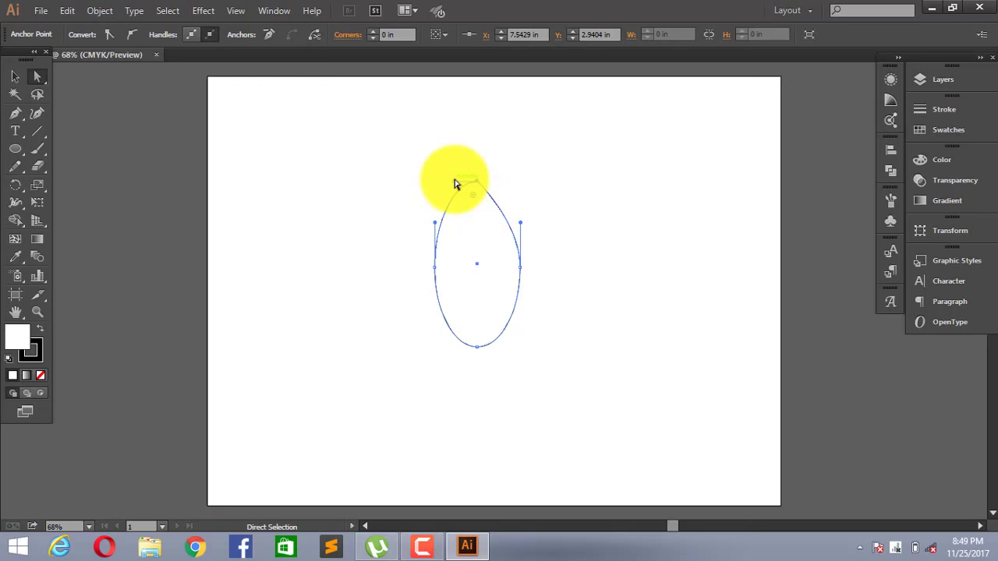
{"action": "left_click_drag", "start_coordinate": [458, 184], "coordinate": [478, 181]}
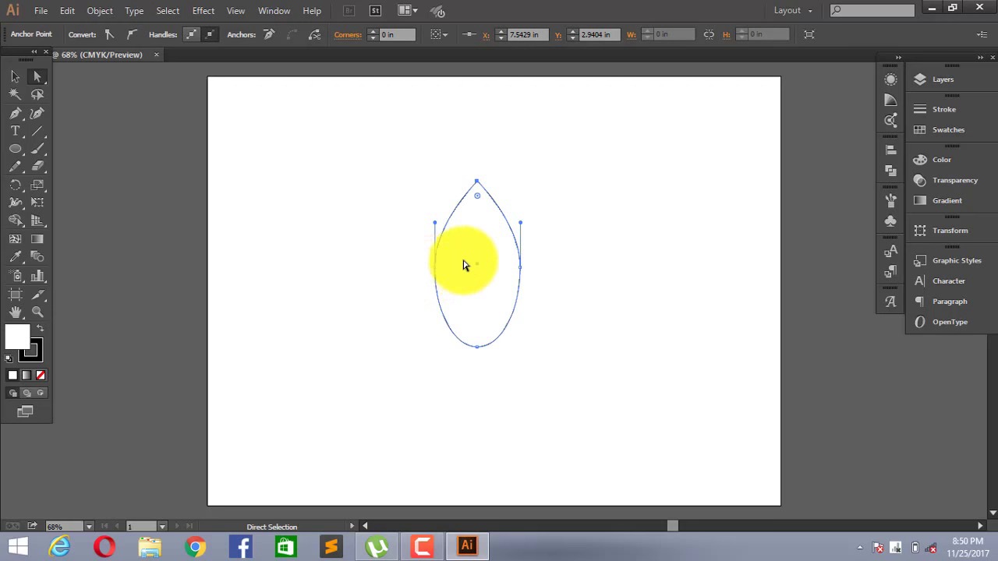
{"action": "scroll", "coordinate": [463, 266], "scroll_direction": "up", "scroll_amount": 2}
{"action": "left_click_drag", "start_coordinate": [488, 132], "coordinate": [501, 179]}
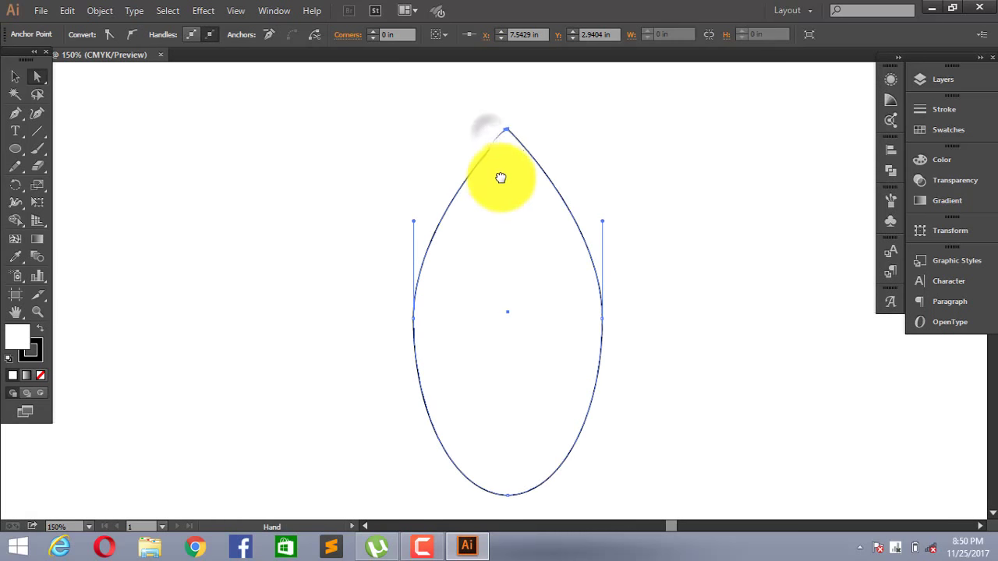
{"action": "left_click_drag", "start_coordinate": [508, 140], "coordinate": [507, 133]}
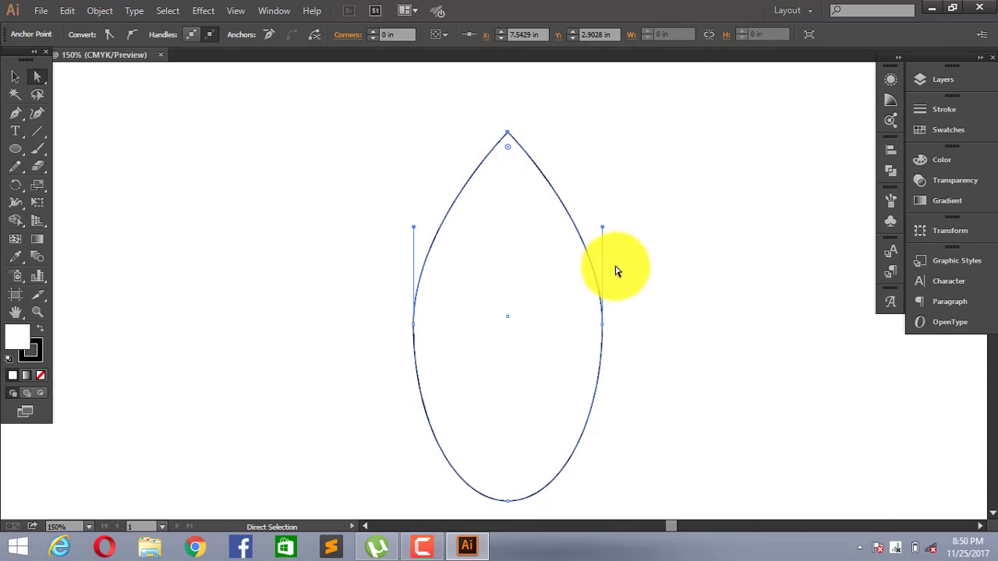
Step: Reshape the left and right side curves by adjusting their anchors and handles
{"action": "left_click_drag", "start_coordinate": [415, 328], "coordinate": [413, 322]}
{"action": "key", "text": "ctrl+z"}
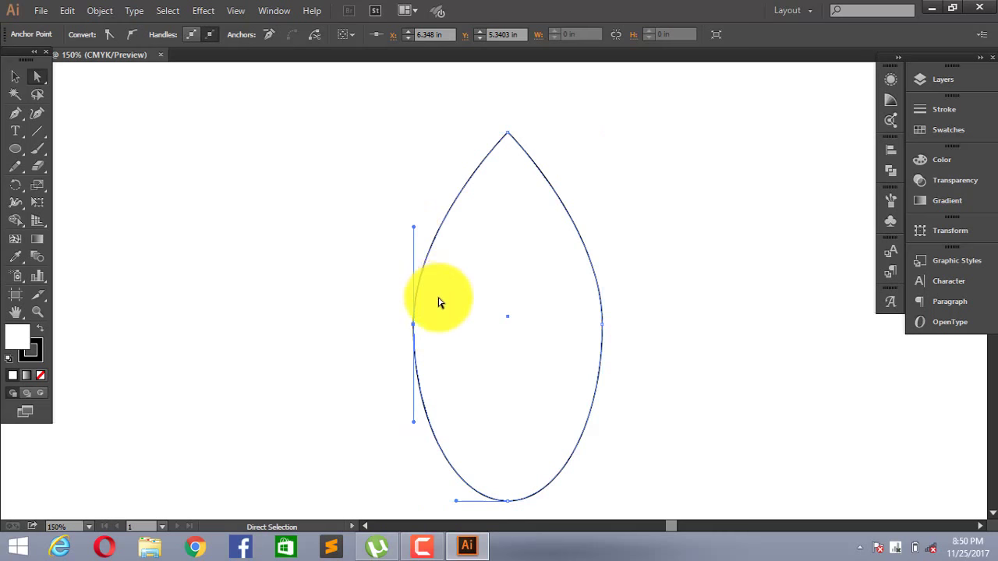
{"action": "left_click_drag", "start_coordinate": [413, 232], "coordinate": [448, 230]}
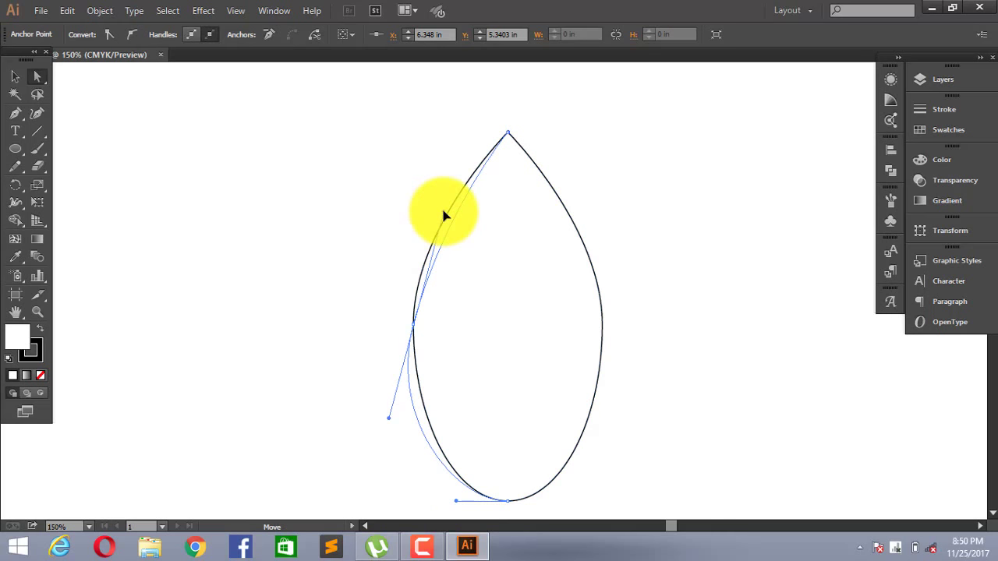
{"action": "left_click_drag", "start_coordinate": [443, 217], "coordinate": [443, 211]}
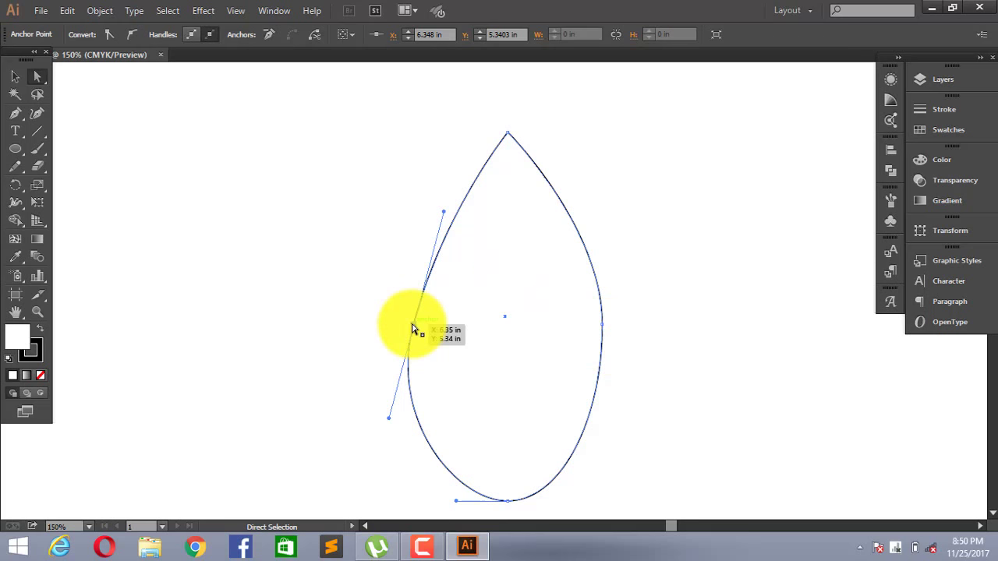
{"action": "left_click_drag", "start_coordinate": [413, 328], "coordinate": [419, 316]}
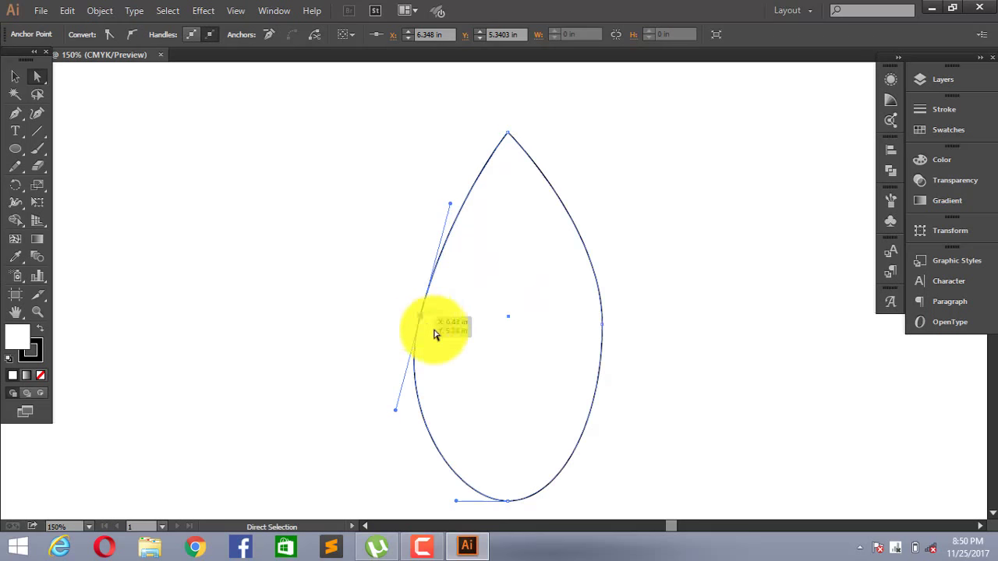
{"action": "left_click_drag", "start_coordinate": [603, 331], "coordinate": [607, 340]}
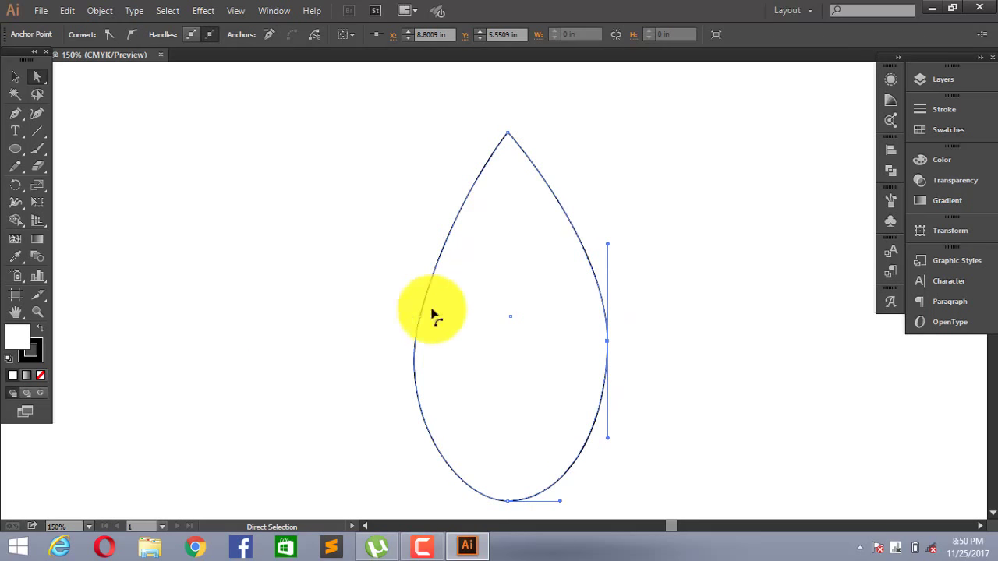
{"action": "left_click", "coordinate": [508, 139]}
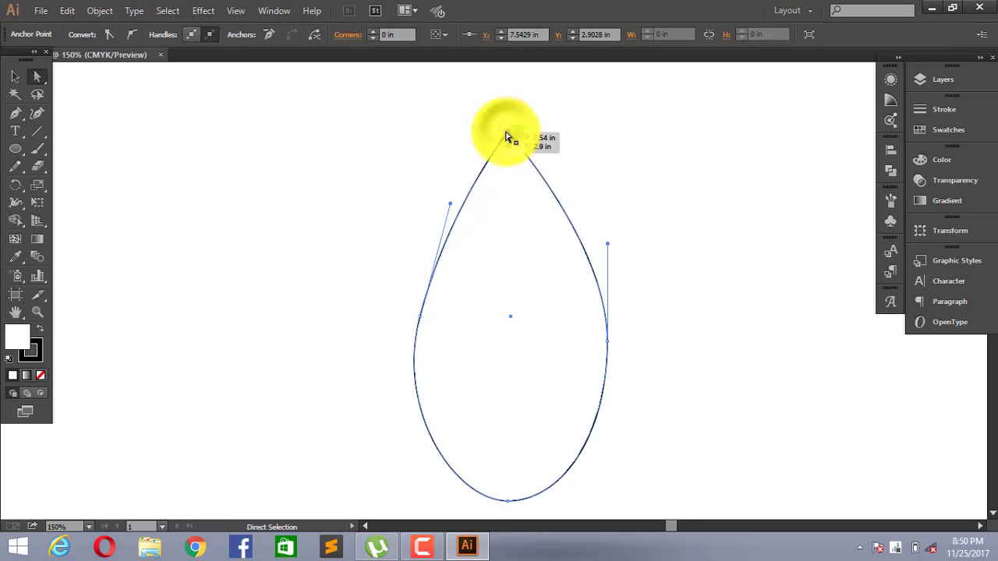
Step: Reposition the pointed top anchor, leaving the Corners options unchanged
{"action": "left_click", "coordinate": [506, 137]}
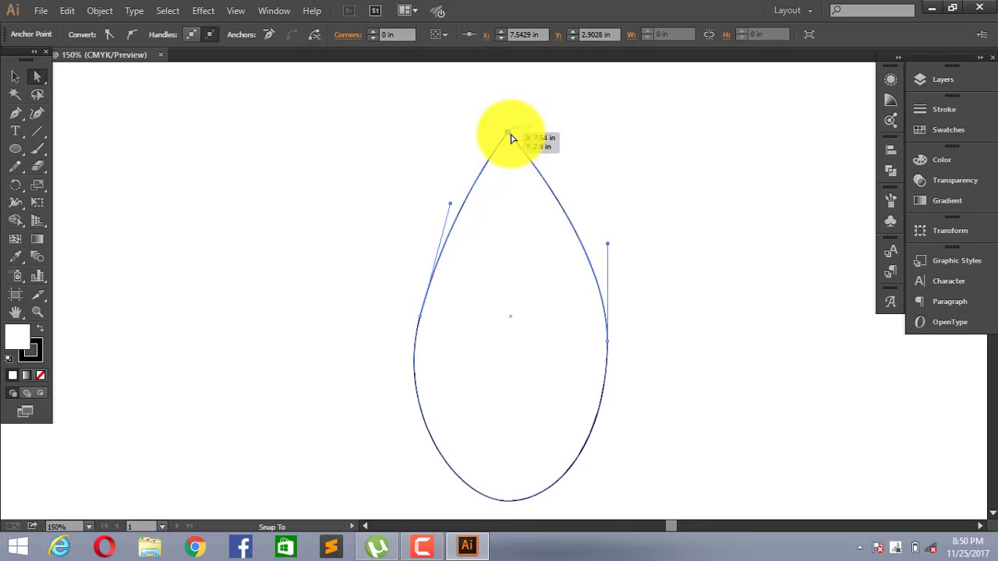
{"action": "left_click_drag", "start_coordinate": [503, 137], "coordinate": [509, 139]}
{"action": "double_click", "coordinate": [508, 148]}
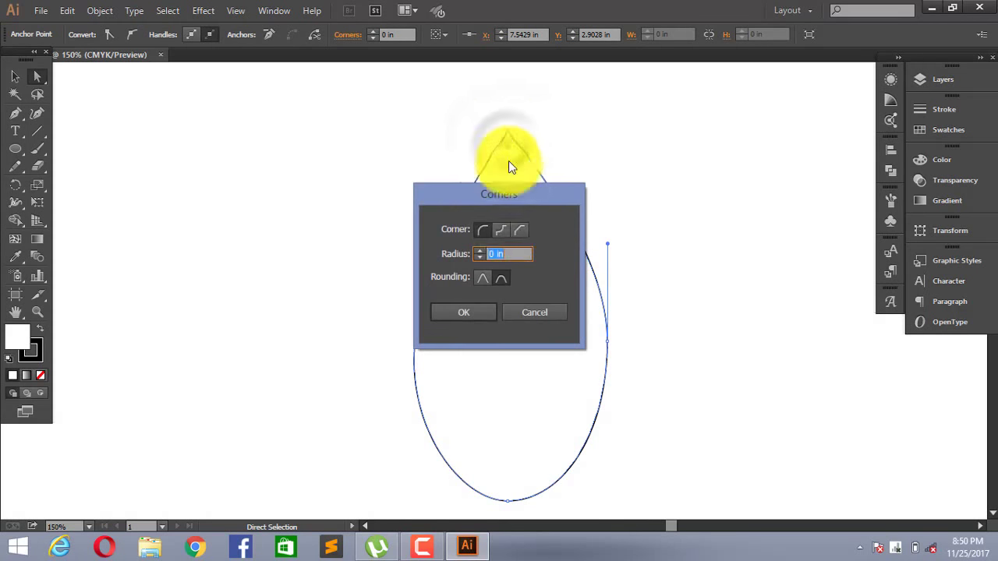
{"action": "left_click", "coordinate": [530, 319]}
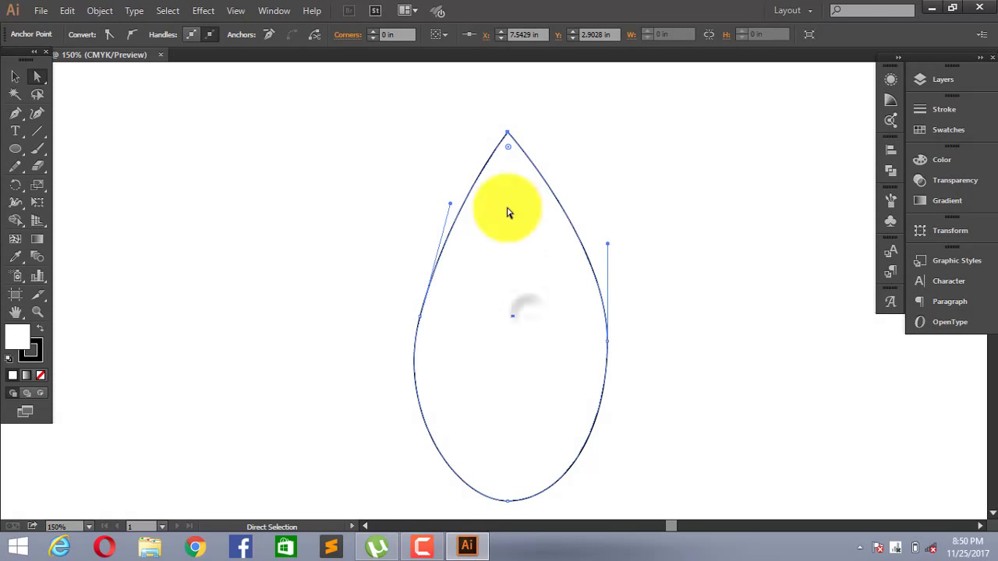
{"action": "left_click", "coordinate": [508, 133]}
{"action": "left_click", "coordinate": [504, 136]}
{"action": "mouse_move", "coordinate": [504, 136]}
{"action": "left_mouse_down"}
{"action": "mouse_move", "coordinate": [520, 129]}
{"action": "mouse_move", "coordinate": [507, 134]}
{"action": "left_mouse_up"}
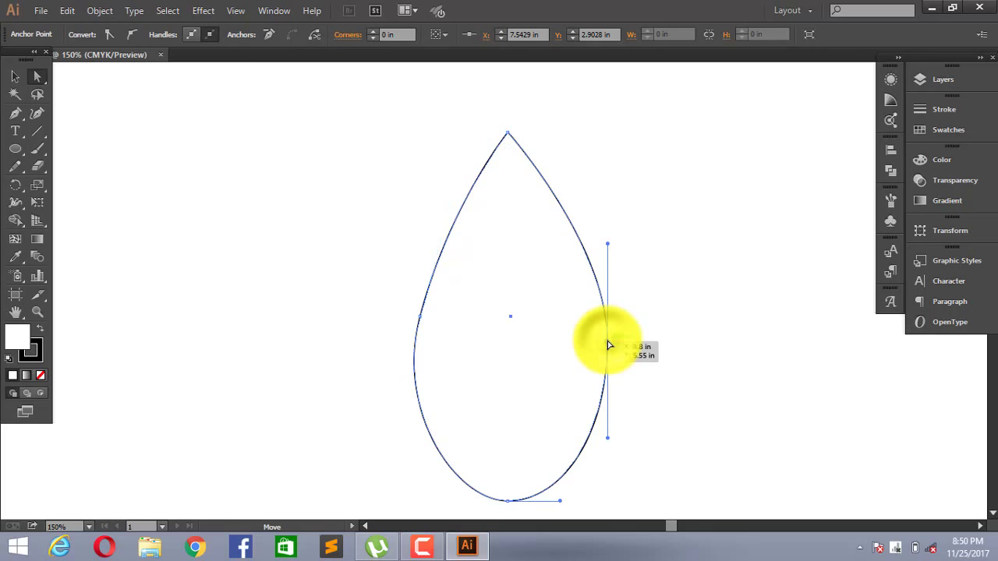
Step: Angle the right anchor's handles so the right curve matches the left
{"action": "left_click", "coordinate": [608, 343]}
{"action": "left_click_drag", "start_coordinate": [602, 246], "coordinate": [586, 234]}
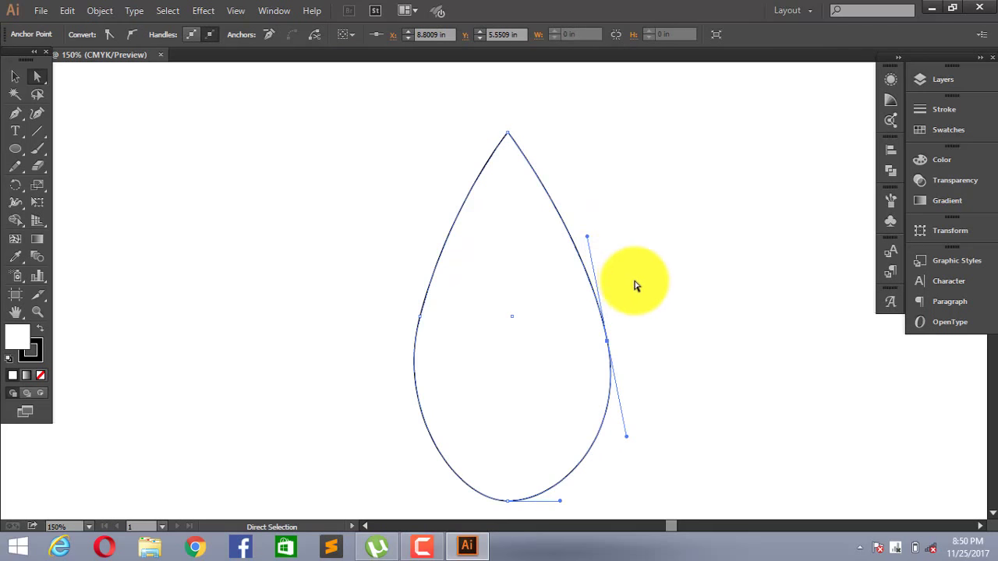
{"action": "left_click", "coordinate": [627, 274]}
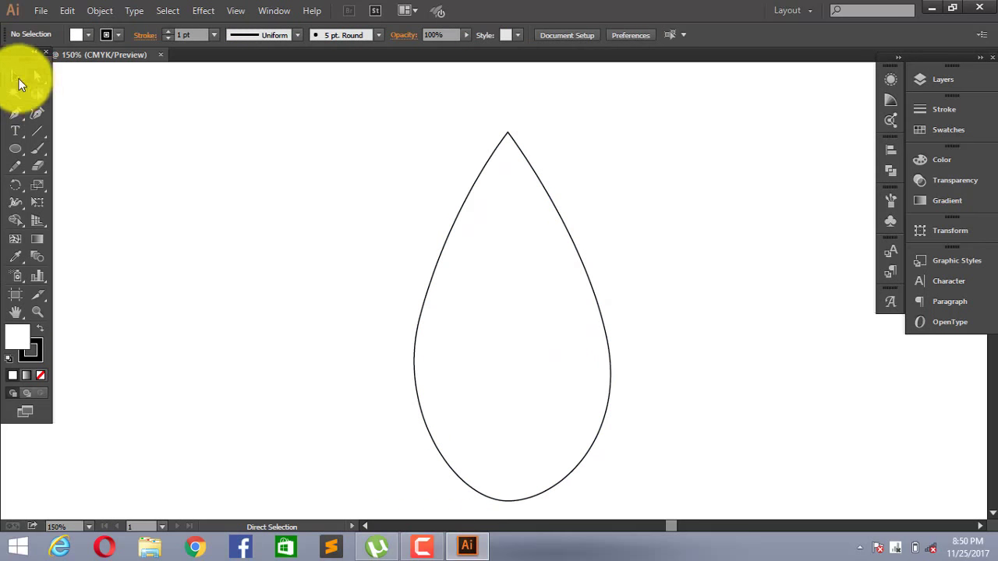
{"action": "left_click", "coordinate": [16, 77]}
{"action": "left_click", "coordinate": [263, 216]}
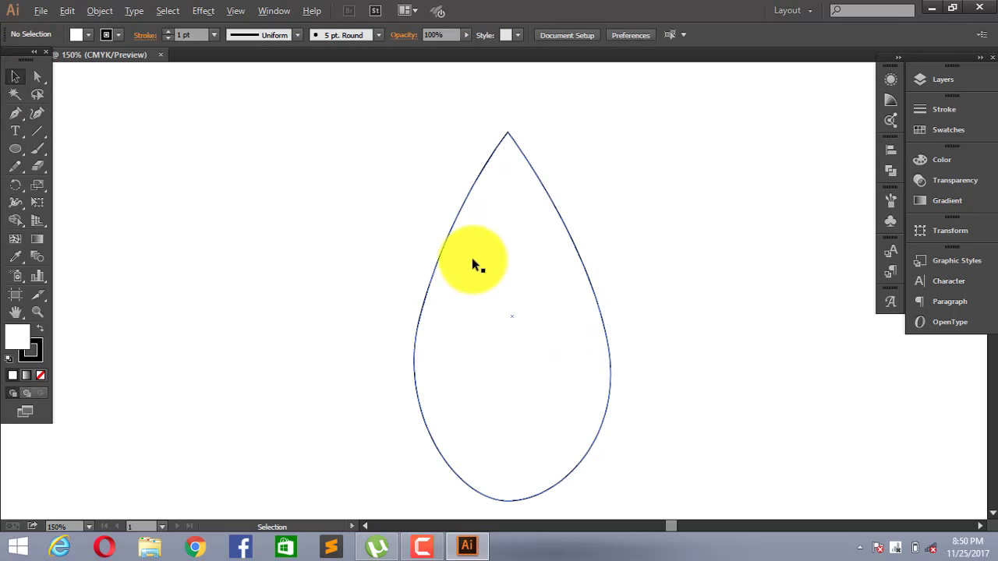
{"action": "scroll", "coordinate": [471, 257], "scroll_direction": "down", "scroll_amount": 1, "text": "alt"}
Step: Place a copy of the teardrop to the left and reshape its left curve
{"action": "left_click", "coordinate": [458, 246]}
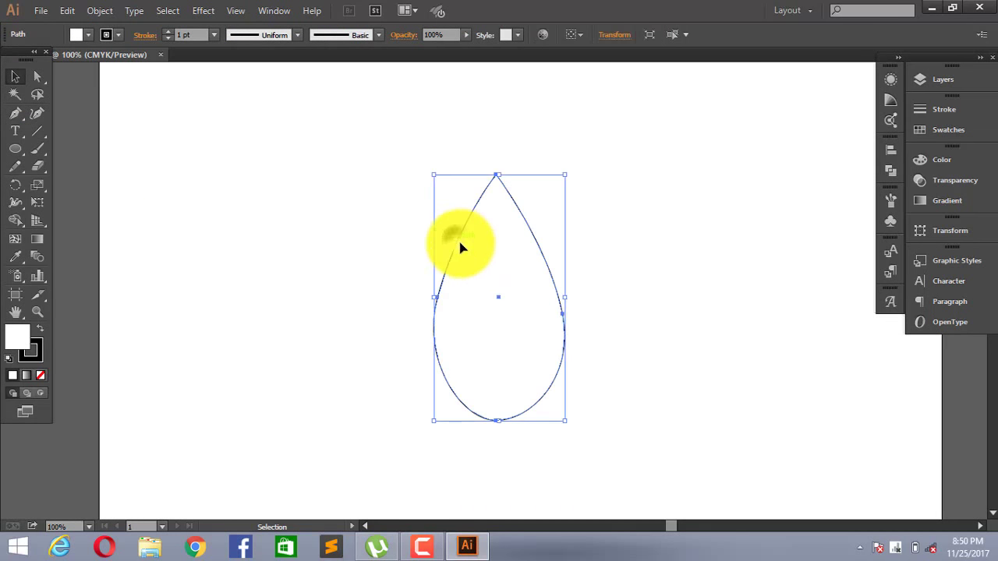
{"action": "mouse_move", "coordinate": [458, 247]}
{"action": "left_mouse_down"}
{"action": "mouse_move", "coordinate": [326, 206]}
{"action": "mouse_move", "coordinate": [287, 215]}
{"action": "left_mouse_up"}
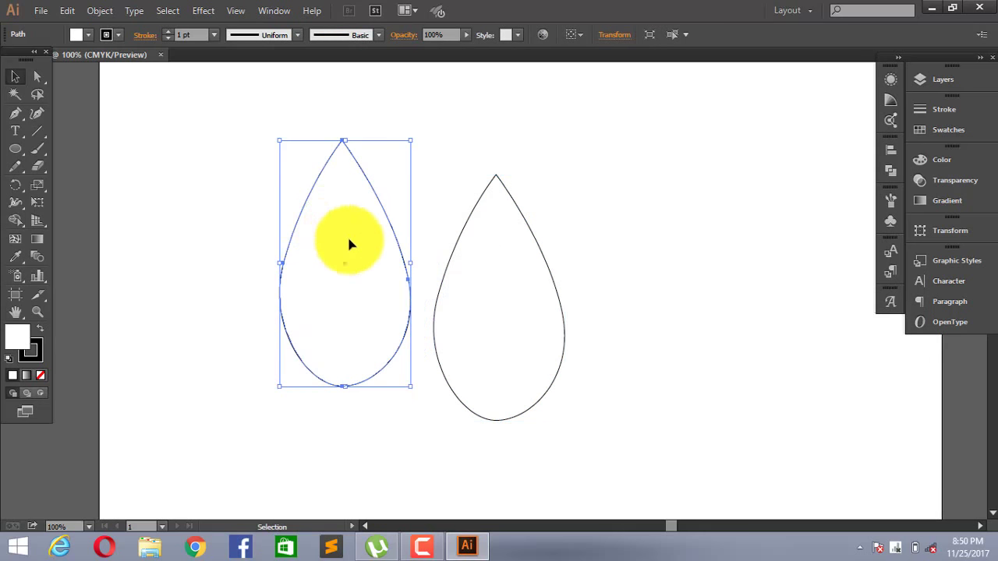
{"action": "left_click", "coordinate": [35, 77]}
{"action": "left_click", "coordinate": [283, 263]}
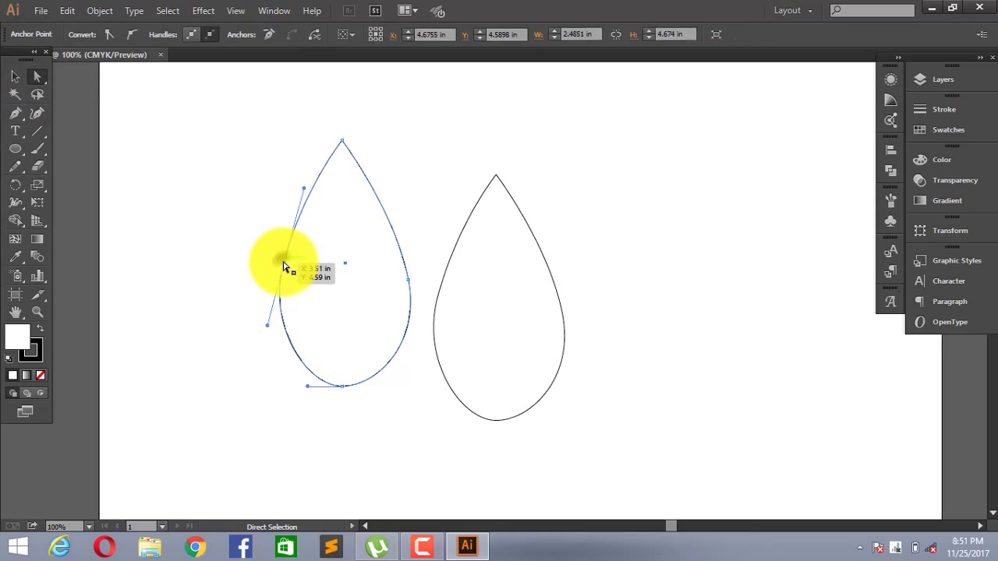
{"action": "mouse_move", "coordinate": [297, 209]}
{"action": "left_mouse_down"}
{"action": "mouse_move", "coordinate": [306, 192]}
{"action": "mouse_move", "coordinate": [316, 197]}
{"action": "left_mouse_up"}
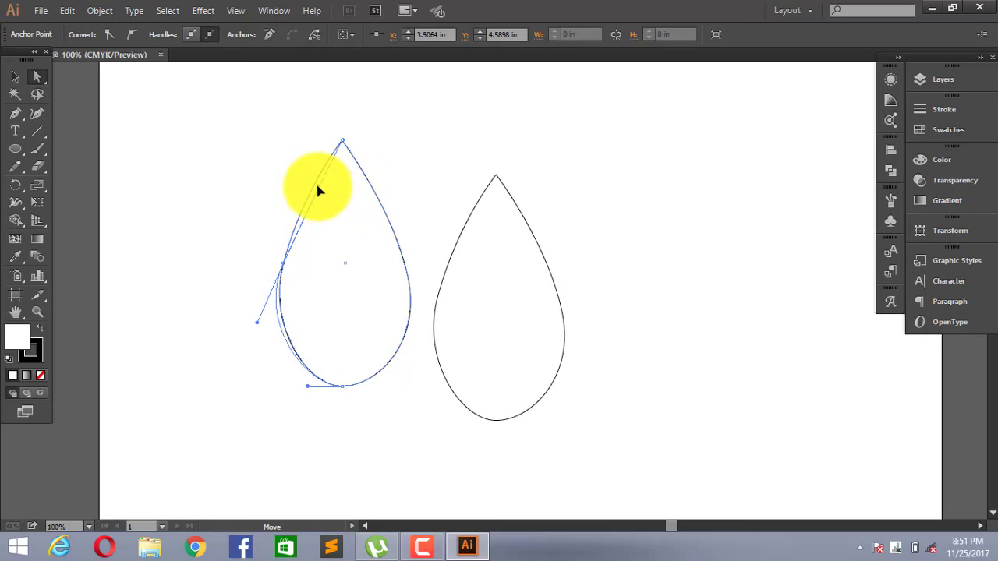
{"action": "left_click_drag", "start_coordinate": [319, 190], "coordinate": [318, 185]}
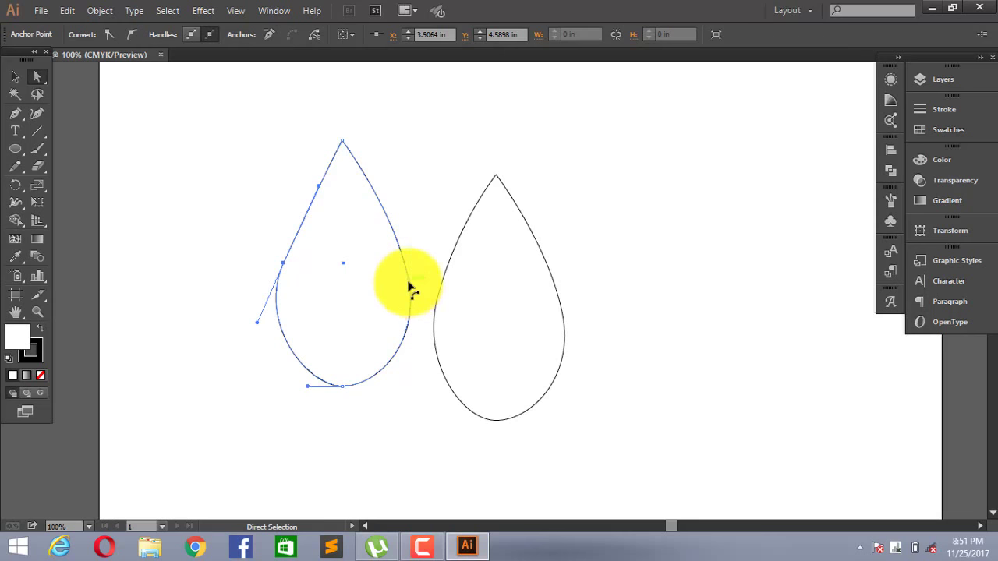
Step: Reshape the left drop's bottom and right-side curves so it leans
{"action": "left_click", "coordinate": [341, 386]}
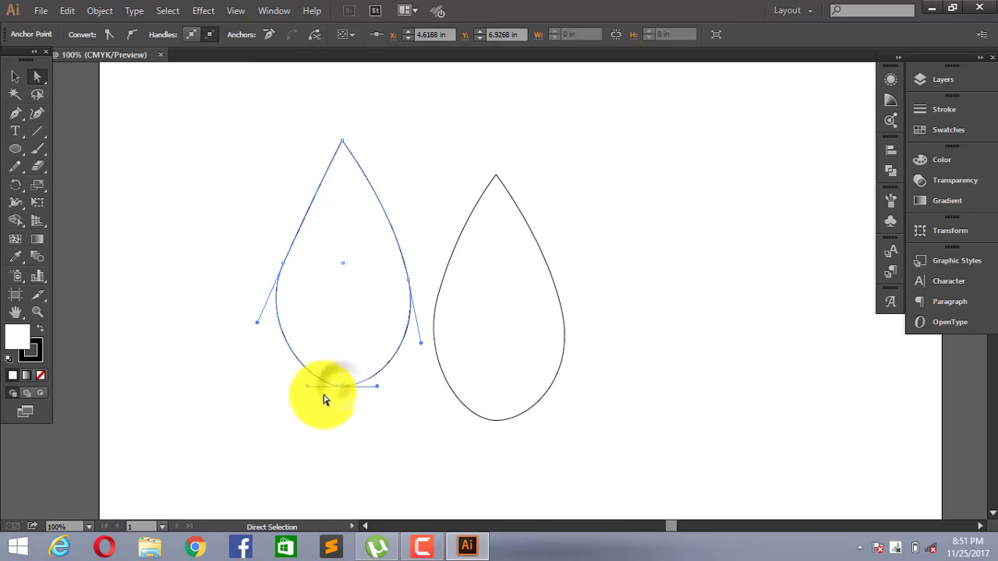
{"action": "left_click_drag", "start_coordinate": [306, 390], "coordinate": [325, 394]}
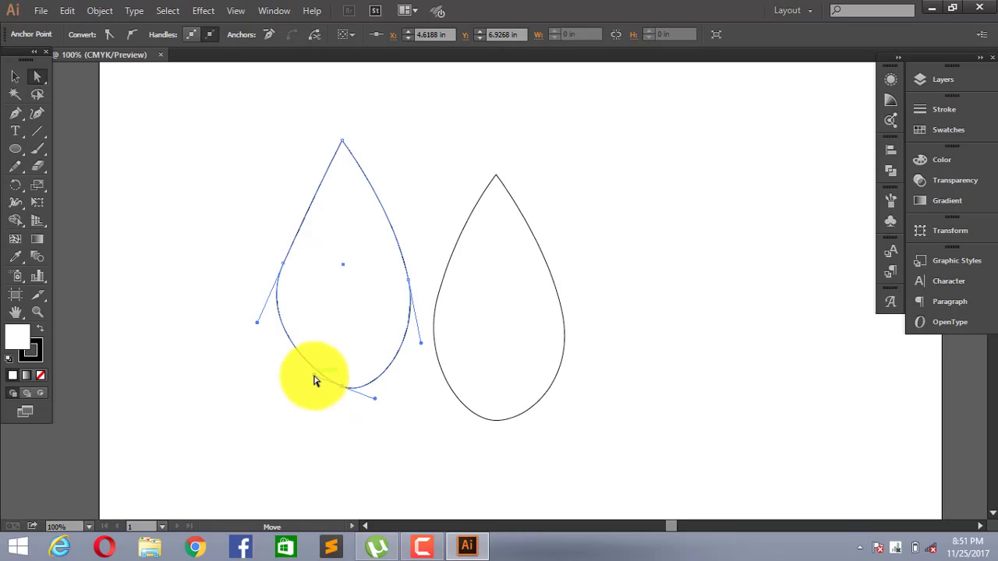
{"action": "left_click_drag", "start_coordinate": [310, 385], "coordinate": [312, 383]}
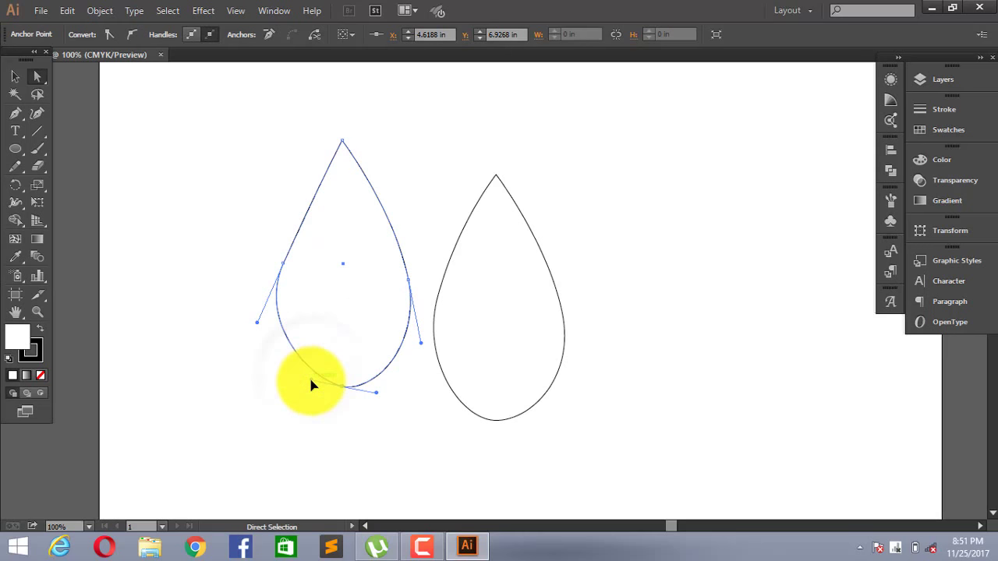
{"action": "left_click", "coordinate": [411, 283]}
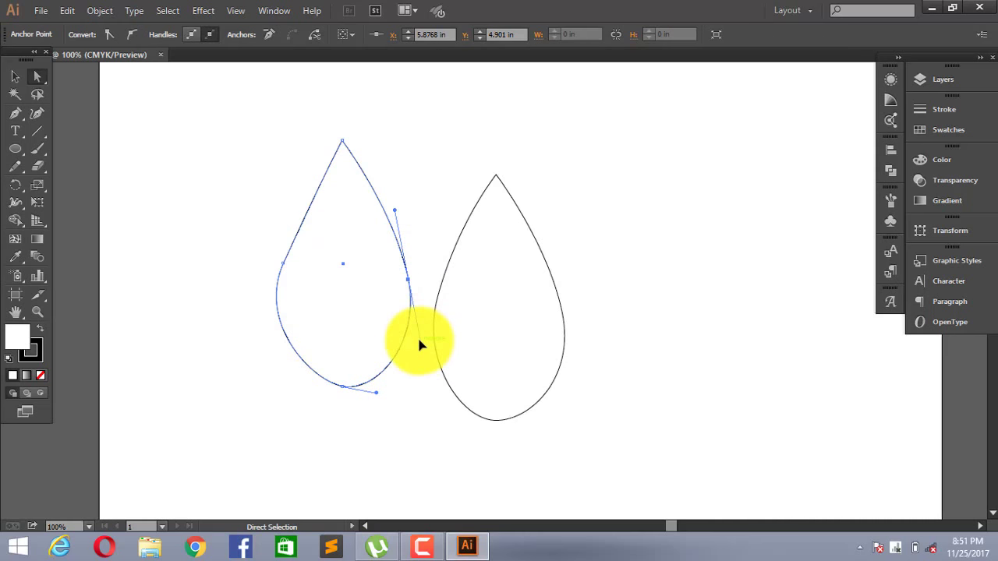
{"action": "left_click_drag", "start_coordinate": [419, 344], "coordinate": [406, 337]}
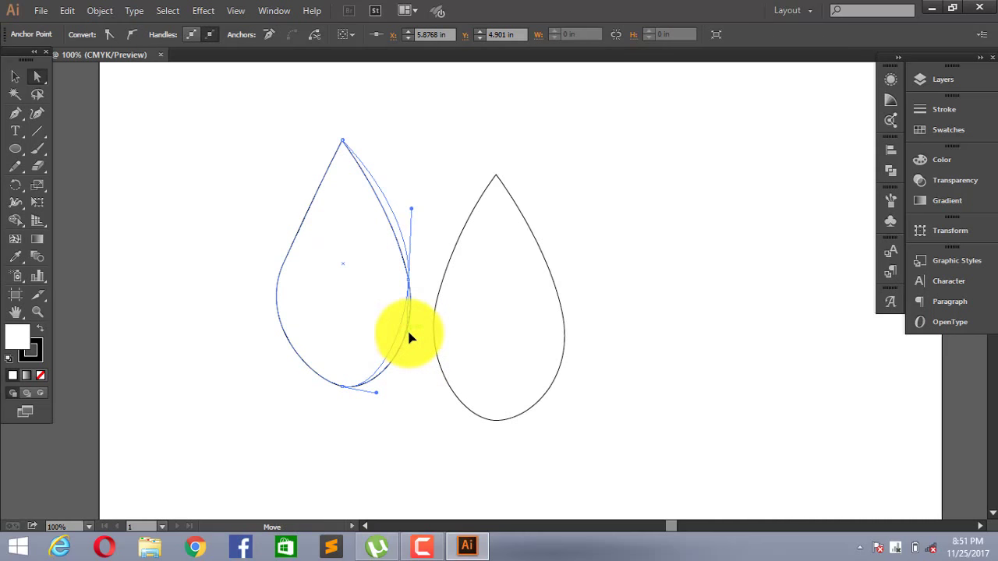
{"action": "left_click", "coordinate": [244, 233]}
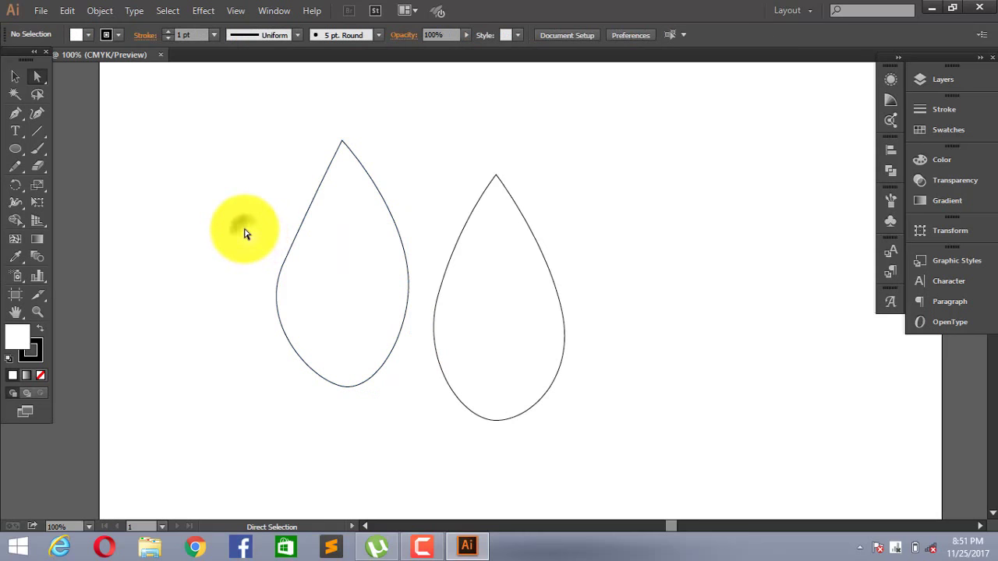
Step: Fill the left drop with light cyan using the Color Picker
{"action": "left_click", "coordinate": [284, 264]}
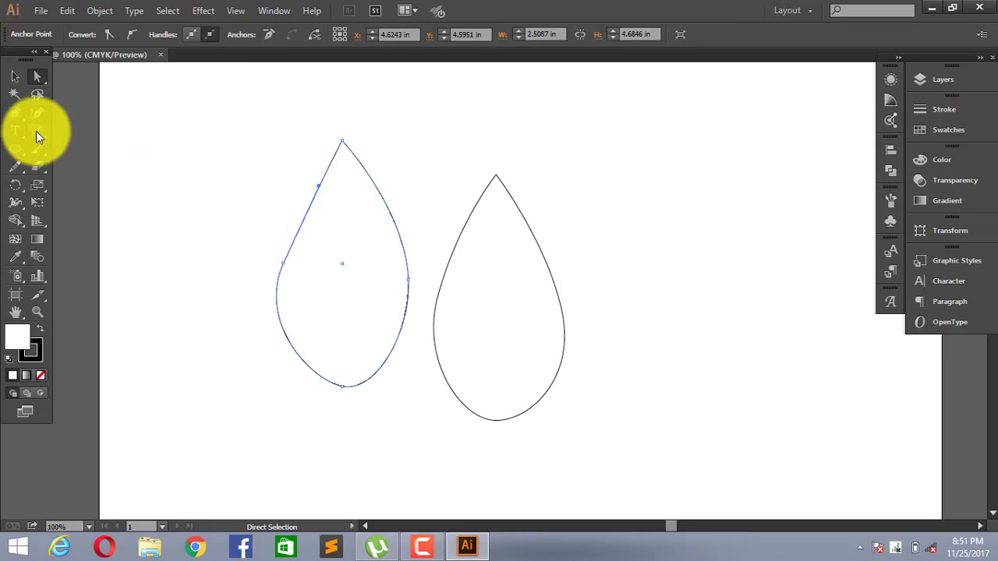
{"action": "left_click", "coordinate": [9, 82]}
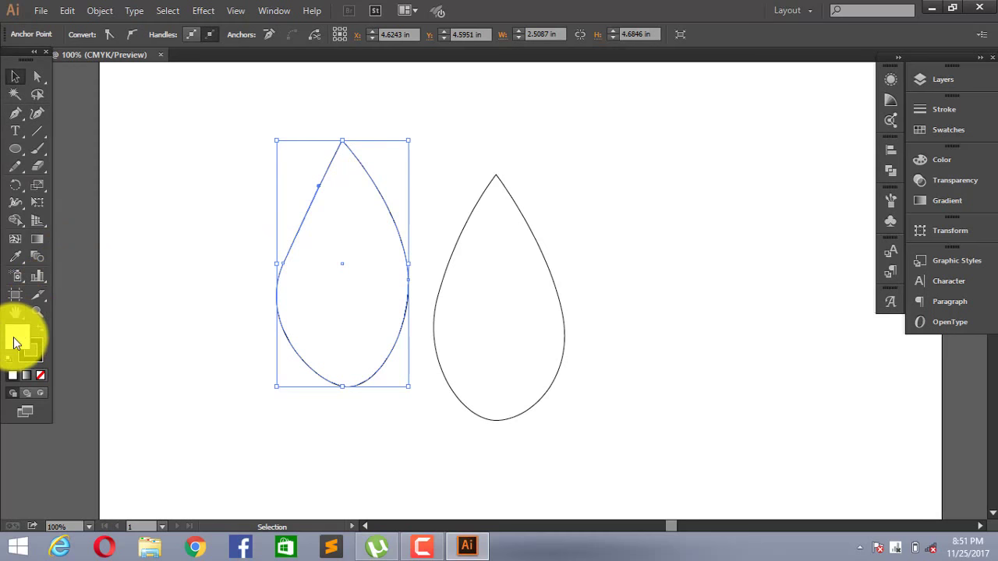
{"action": "double_click", "coordinate": [16, 340]}
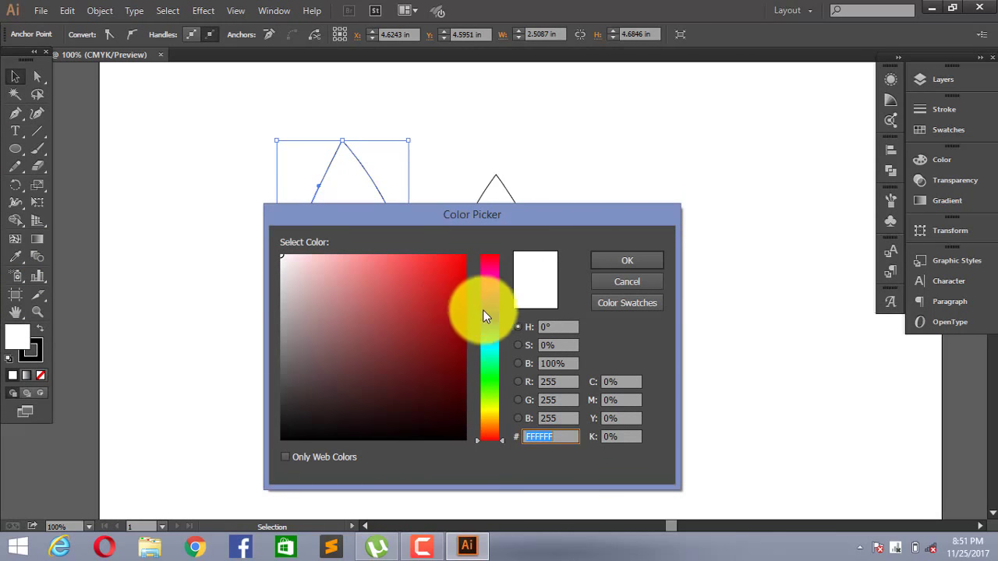
{"action": "mouse_move", "coordinate": [484, 333]}
{"action": "left_mouse_down"}
{"action": "mouse_move", "coordinate": [488, 322]}
{"action": "mouse_move", "coordinate": [490, 347]}
{"action": "left_mouse_up"}
{"action": "left_click_drag", "start_coordinate": [445, 301], "coordinate": [507, 245]}
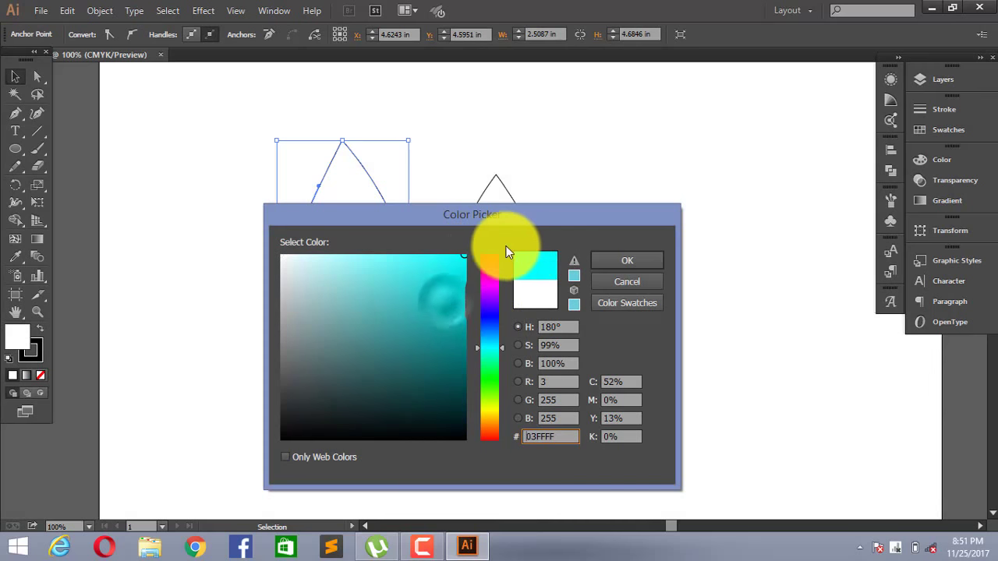
{"action": "left_click", "coordinate": [630, 263]}
{"action": "left_click", "coordinate": [608, 226]}
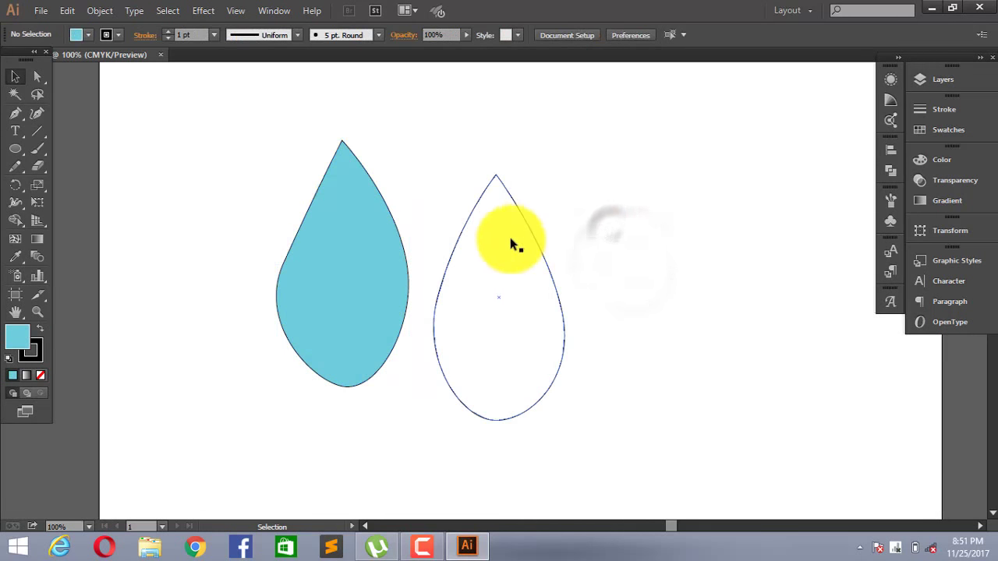
Step: Fill the right drop with a brighter blue swatch from the control bar
{"action": "left_click", "coordinate": [516, 234]}
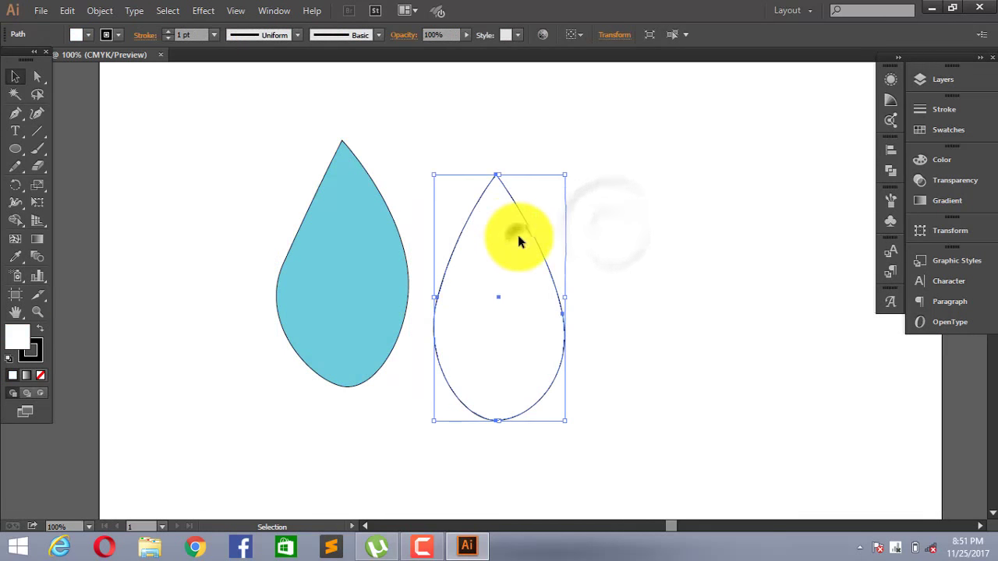
{"action": "left_click", "coordinate": [81, 34]}
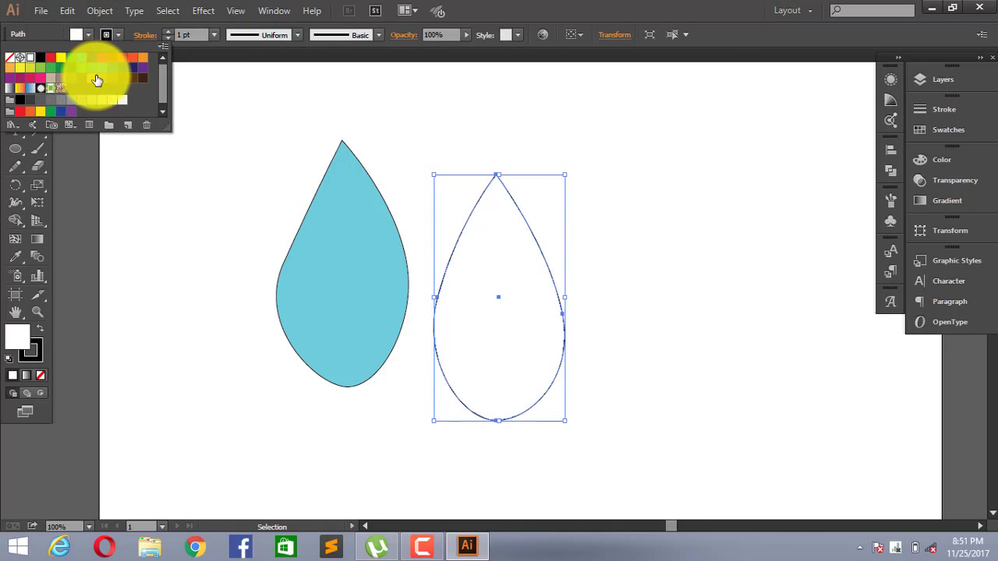
{"action": "left_click", "coordinate": [80, 58]}
{"action": "left_click", "coordinate": [411, 158]}
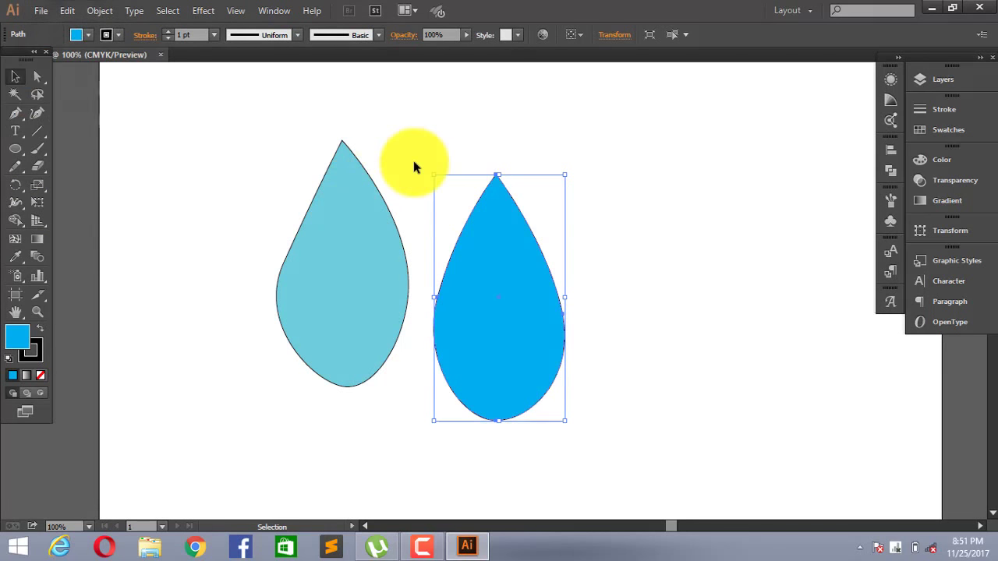
{"action": "left_click", "coordinate": [675, 162]}
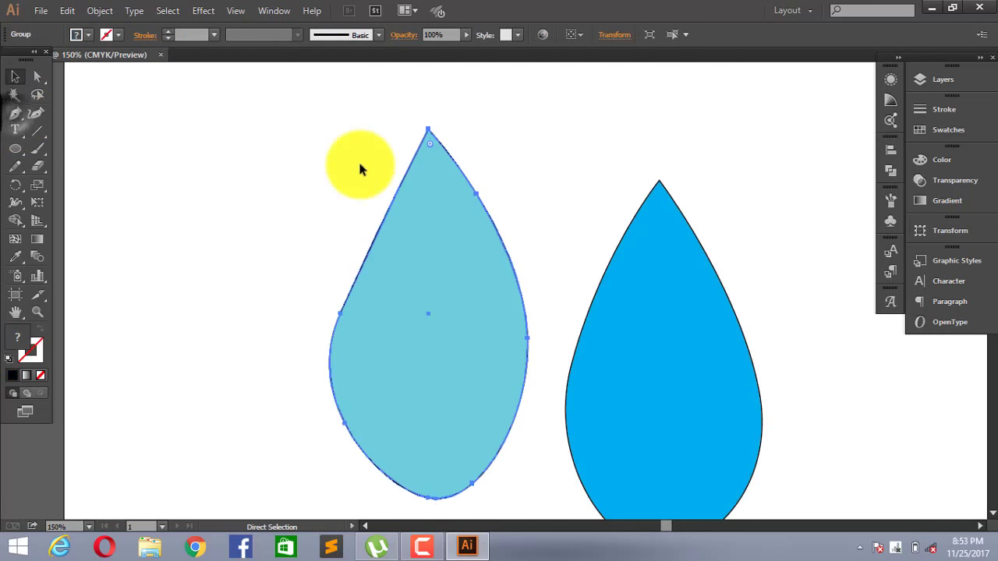
Step: Centre the left leaf on the vertical line and expand both with Object > Expand
{"action": "left_click", "coordinate": [546, 134]}
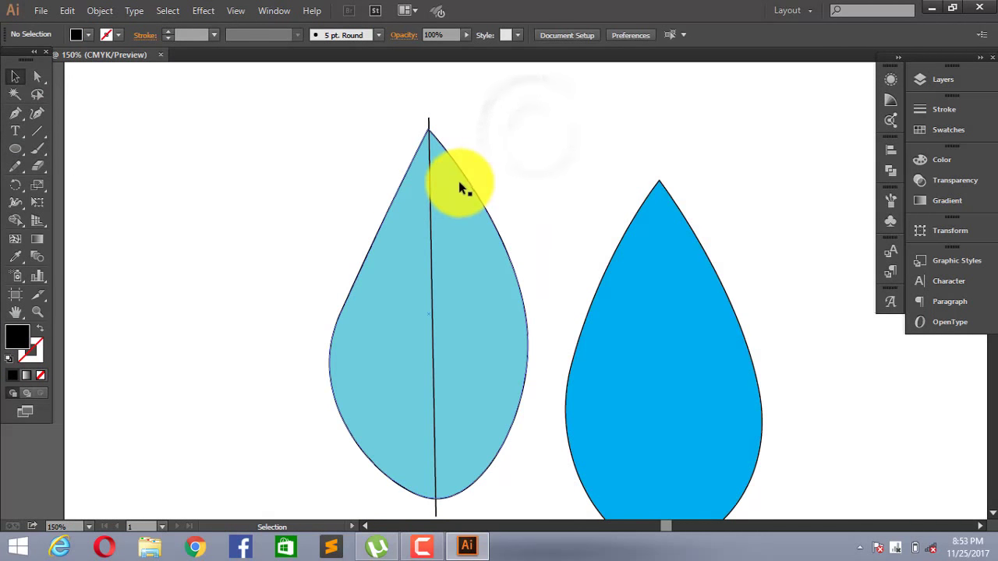
{"action": "mouse_move", "coordinate": [460, 187]}
{"action": "left_mouse_down"}
{"action": "mouse_move", "coordinate": [475, 203]}
{"action": "mouse_move", "coordinate": [458, 205]}
{"action": "left_mouse_up"}
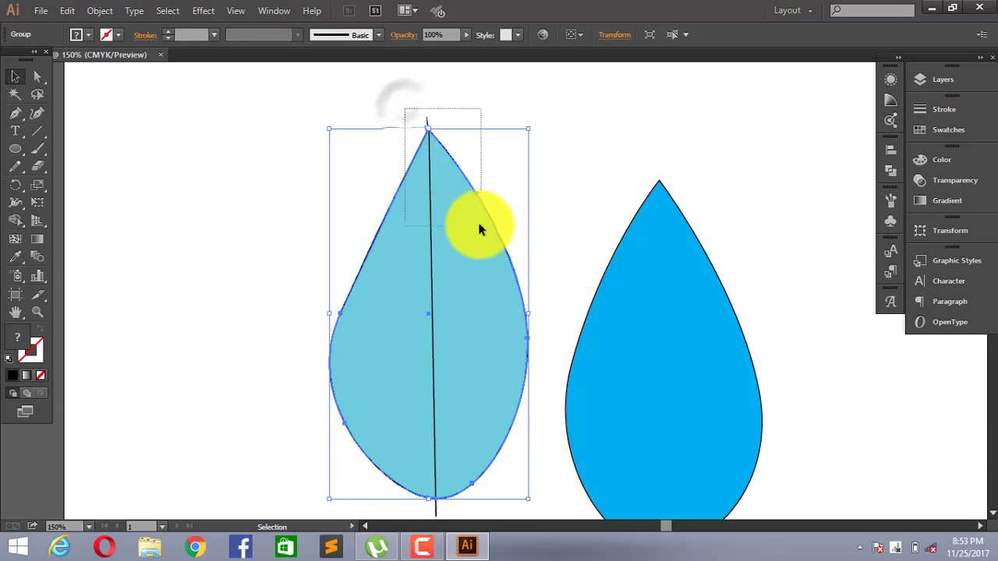
{"action": "left_click", "coordinate": [432, 223], "text": "shift"}
{"action": "left_click", "coordinate": [69, 10]}
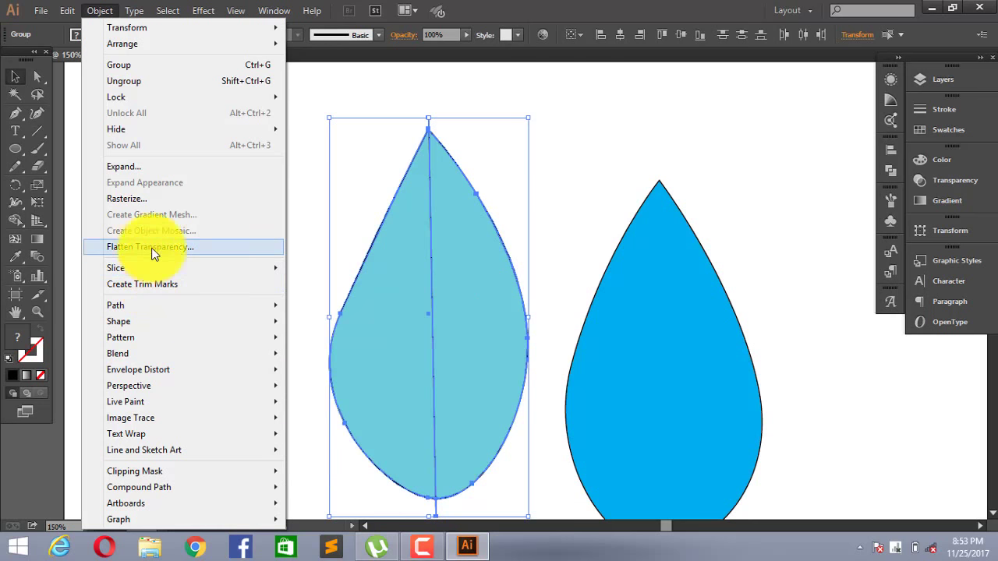
{"action": "left_click", "coordinate": [156, 167]}
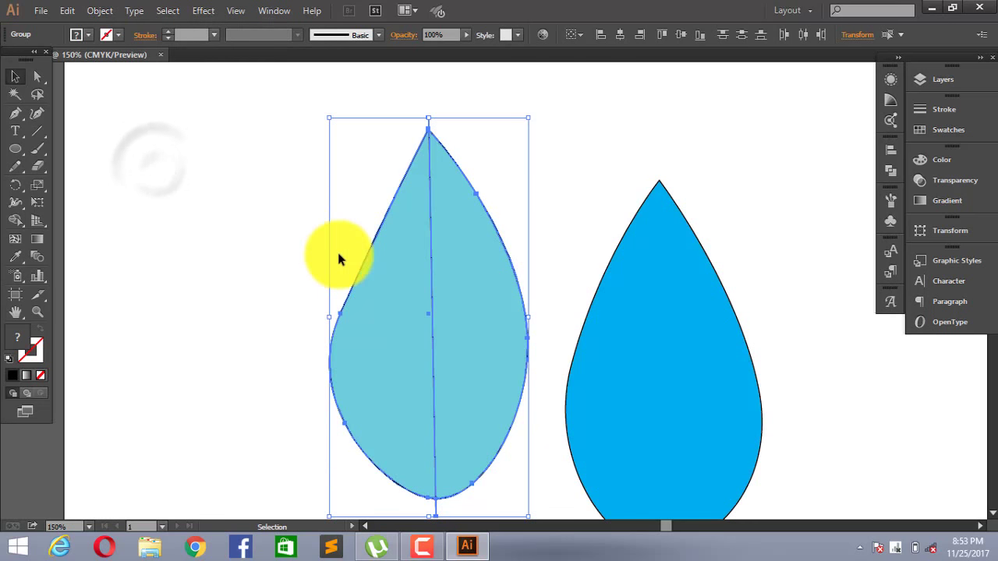
{"action": "left_click", "coordinate": [255, 206]}
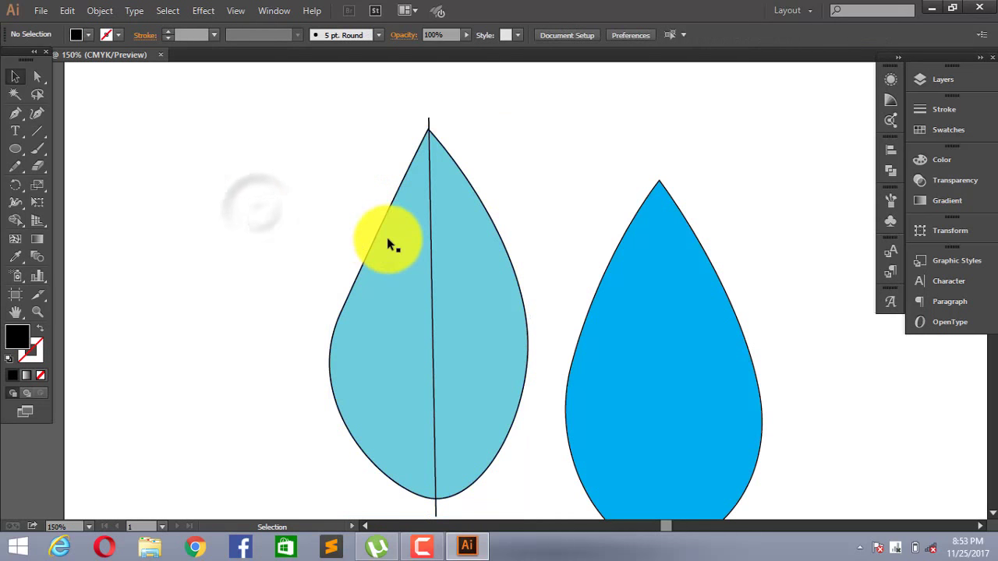
{"action": "left_click", "coordinate": [390, 244]}
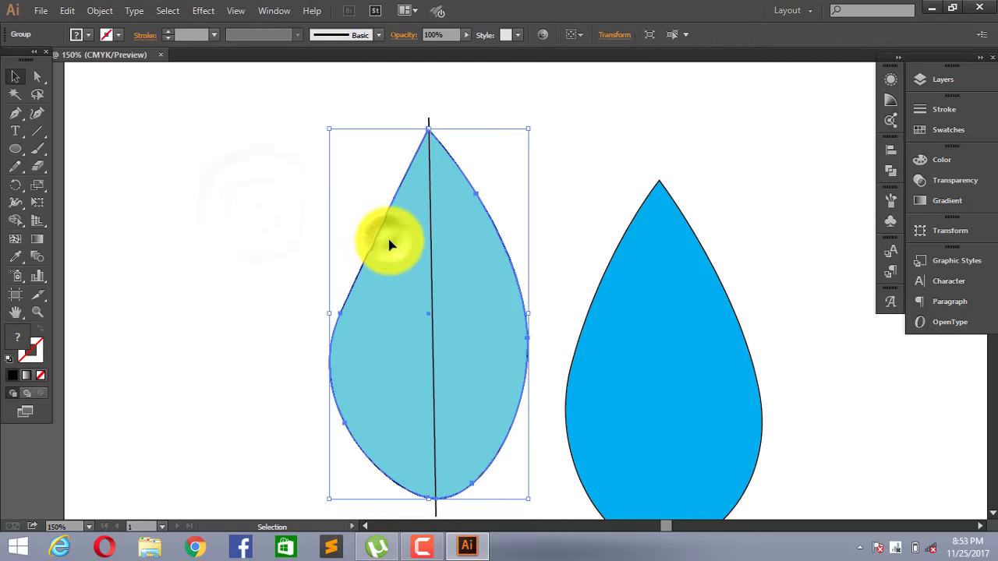
{"action": "left_click", "coordinate": [270, 139]}
{"action": "left_click", "coordinate": [422, 546]}
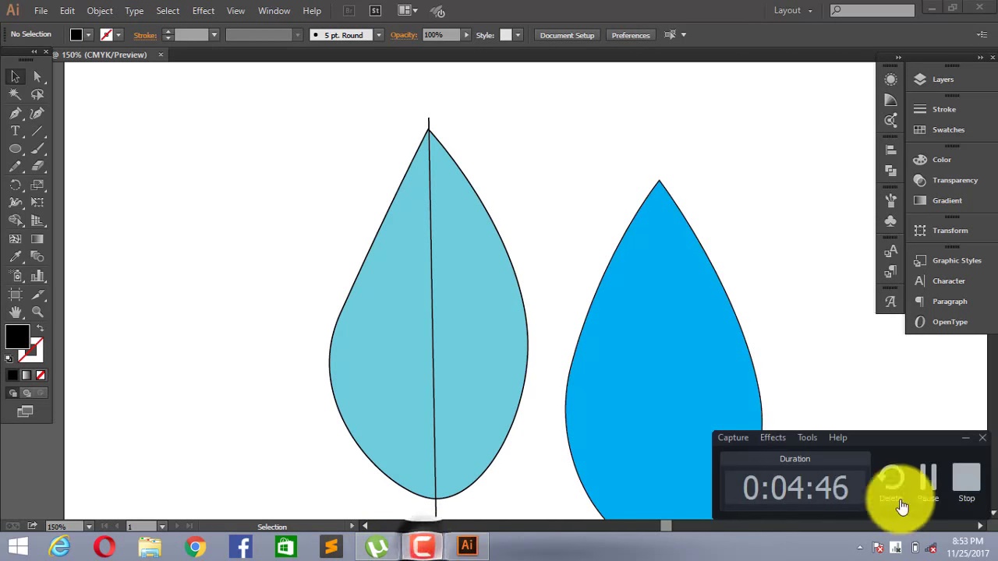
Step: Curve the midrib with the Anchor Point tool by pulling handles from its base
{"action": "left_click", "coordinate": [929, 477]}
{"action": "scroll", "coordinate": [545, 310], "scroll_direction": "down", "scroll_amount": 2}
{"action": "scroll", "coordinate": [452, 290], "scroll_direction": "down", "scroll_amount": 1}
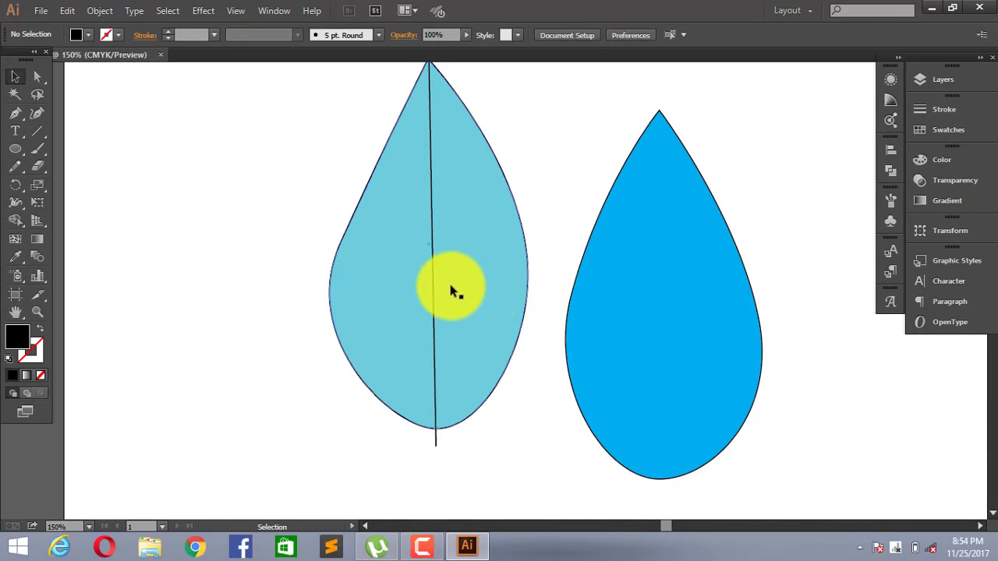
{"action": "scroll", "coordinate": [435, 287], "scroll_direction": "up", "scroll_amount": 1}
{"action": "scroll", "coordinate": [436, 286], "scroll_direction": "up", "scroll_amount": 1}
{"action": "scroll", "coordinate": [436, 286], "scroll_direction": "down", "scroll_amount": 2}
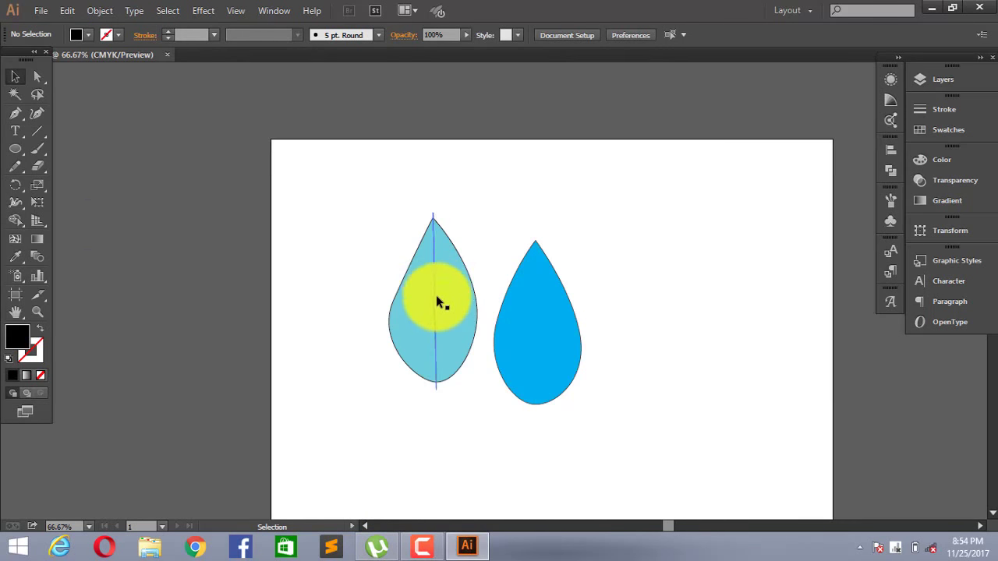
{"action": "scroll", "coordinate": [341, 218], "scroll_direction": "up", "scroll_amount": 1}
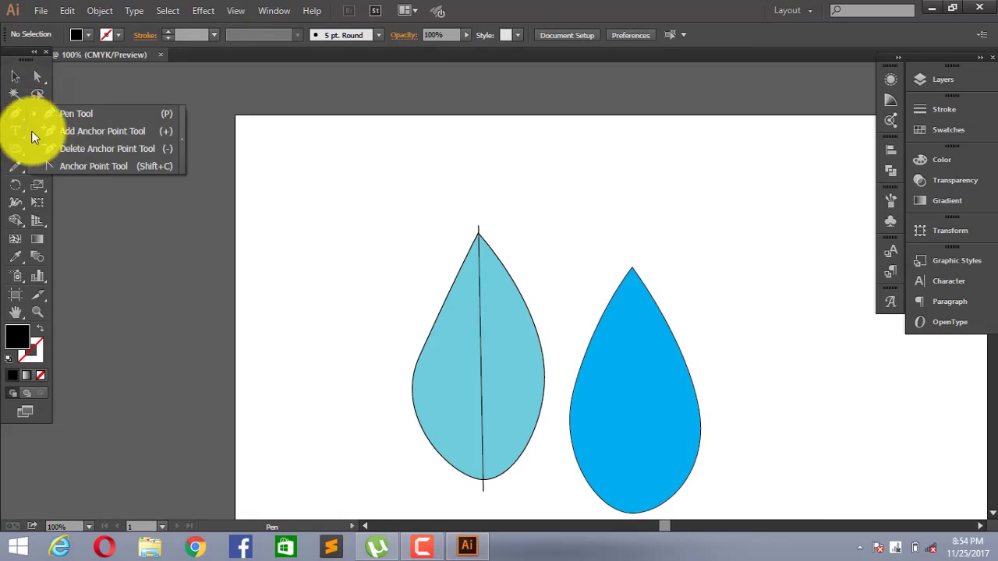
{"action": "left_click_drag", "start_coordinate": [21, 120], "coordinate": [61, 170]}
{"action": "scroll", "coordinate": [524, 273], "scroll_direction": "down", "scroll_amount": 1}
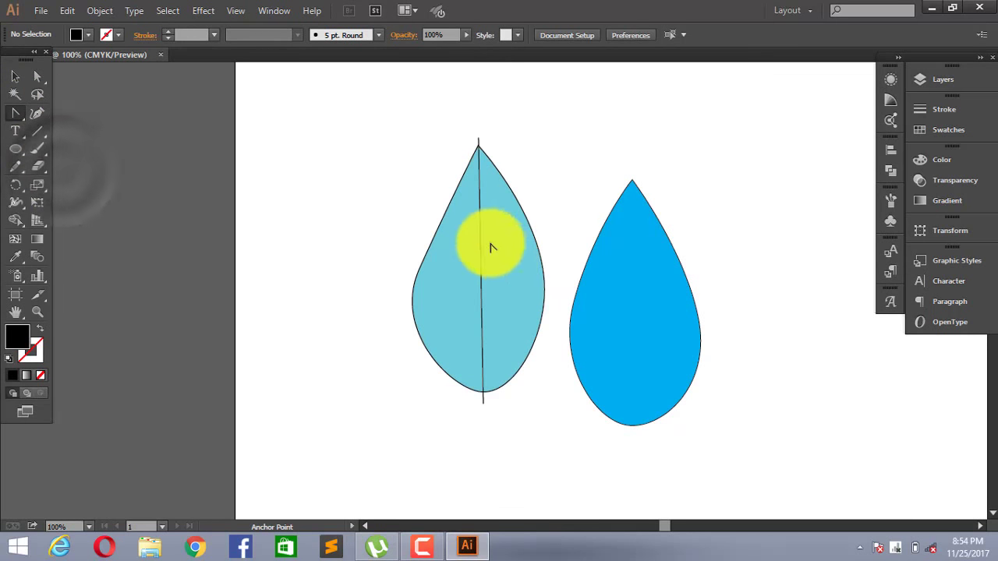
{"action": "left_click", "coordinate": [483, 407]}
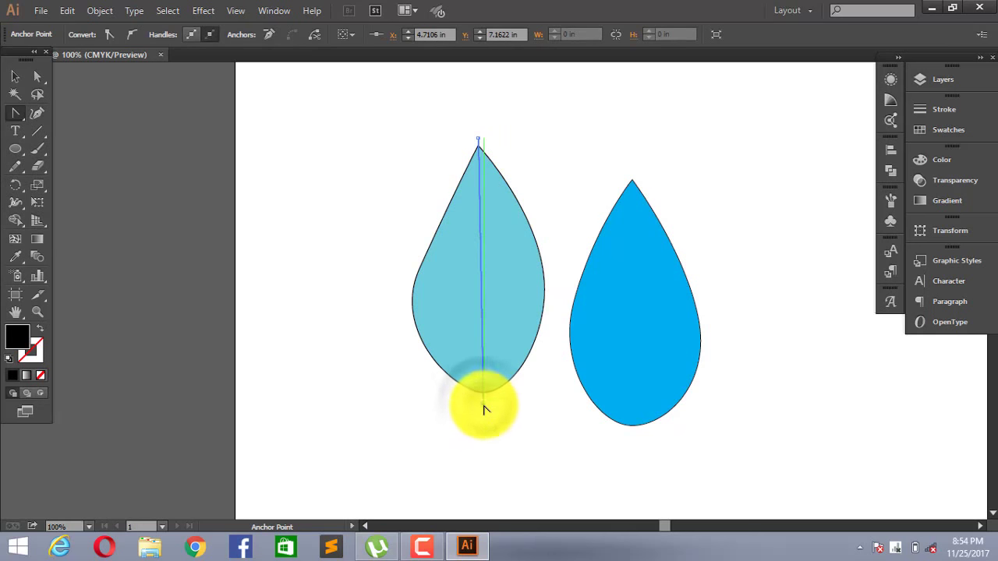
{"action": "left_click_drag", "start_coordinate": [484, 407], "coordinate": [463, 447]}
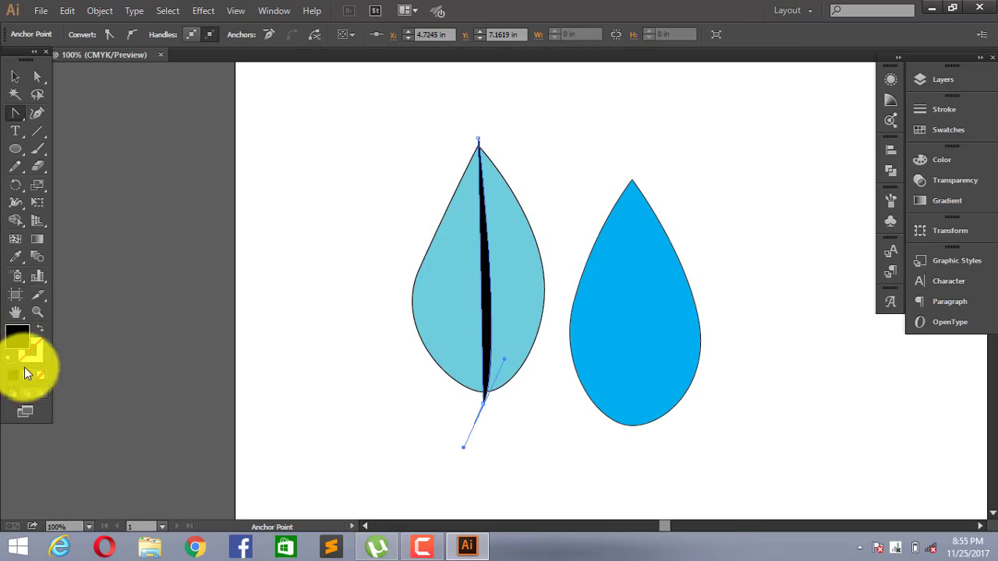
Step: Make the midrib a thin unfilled stroke and re-curve it from its bottom point
{"action": "left_click", "coordinate": [42, 377]}
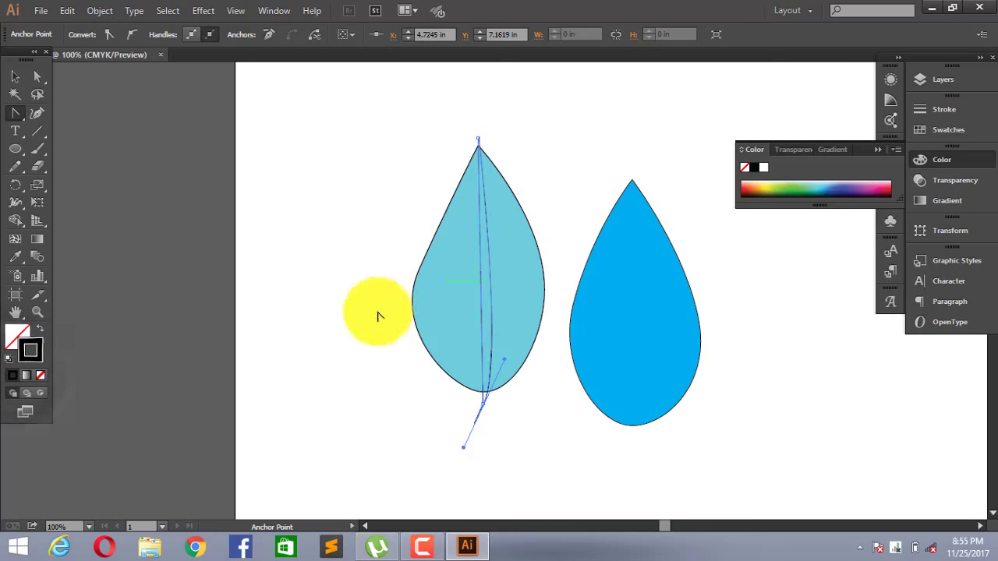
{"action": "left_click", "coordinate": [358, 258]}
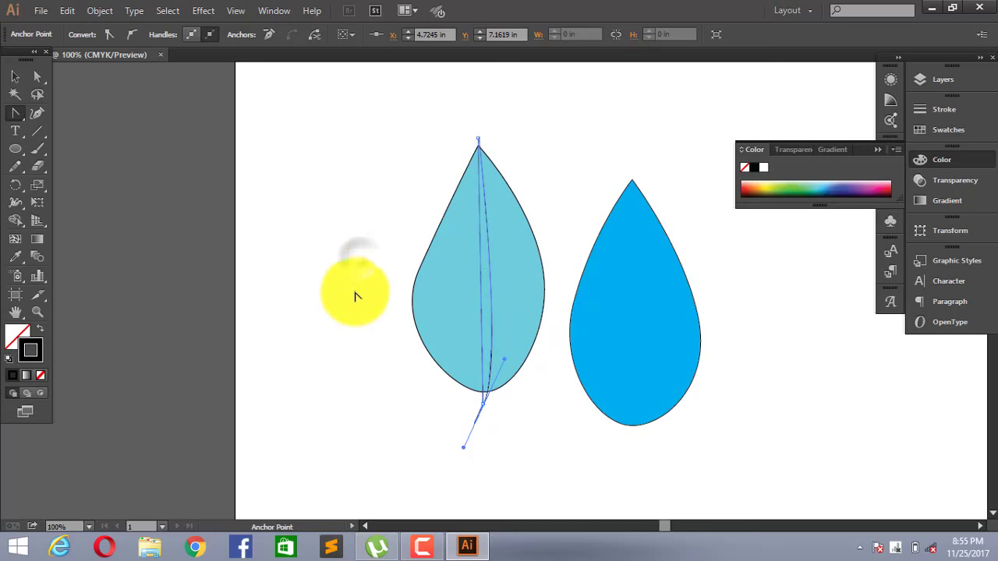
{"action": "key", "text": "ctrl"}
{"action": "key", "text": "shift+x"}
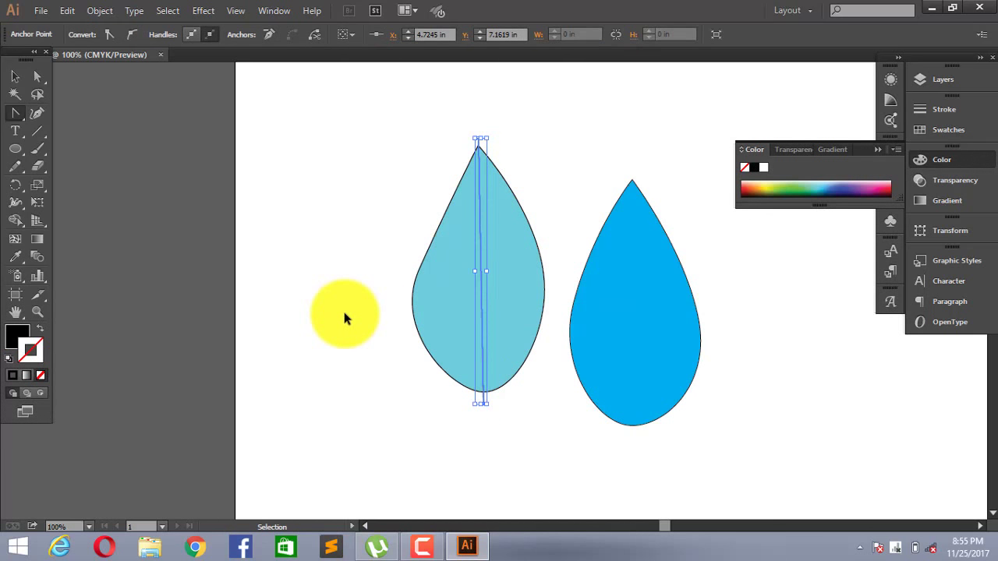
{"action": "key", "text": "shift+x"}
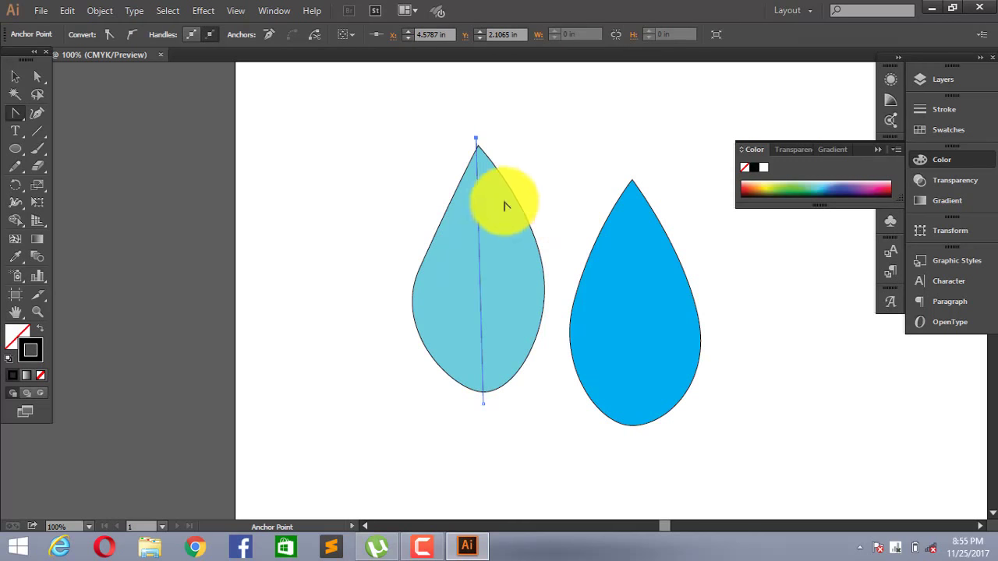
{"action": "left_click", "coordinate": [518, 162]}
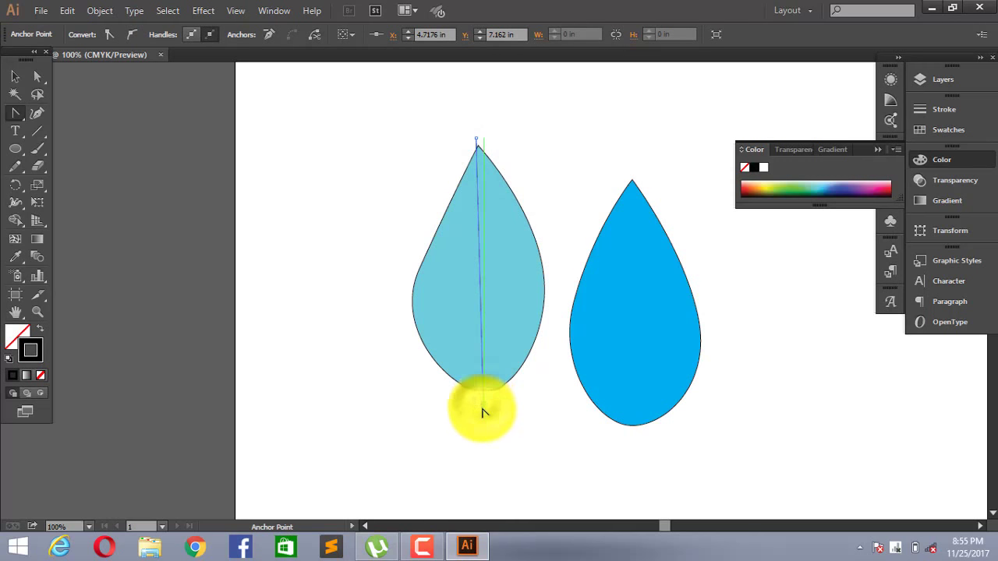
{"action": "mouse_move", "coordinate": [482, 413]}
{"action": "left_mouse_down"}
{"action": "mouse_move", "coordinate": [463, 437]}
{"action": "mouse_move", "coordinate": [469, 474]}
{"action": "left_mouse_up"}
{"action": "scroll", "coordinate": [503, 339], "scroll_direction": "down", "scroll_amount": 2}
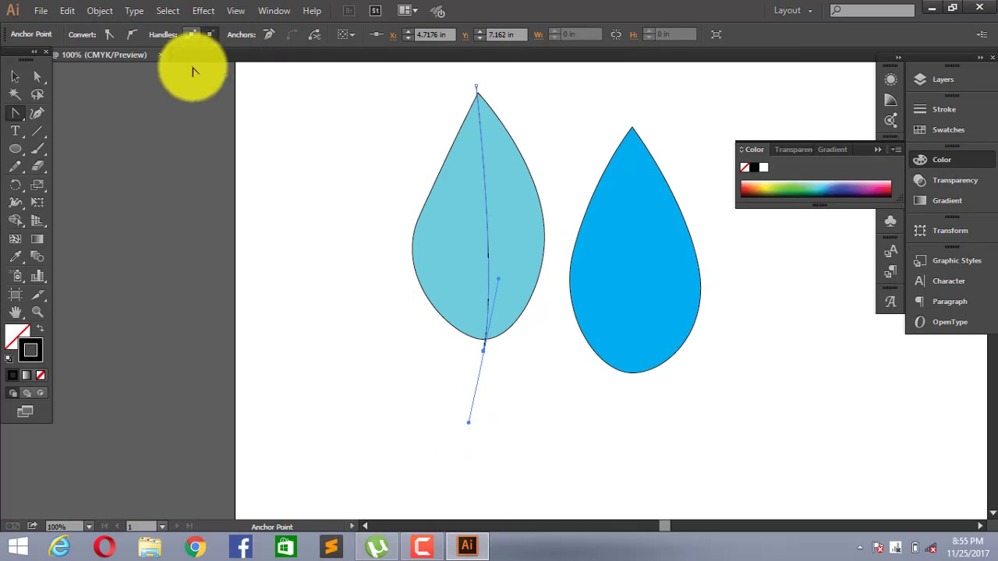
Step: Copy the light blue leaf's vein line onto the darker leaf
{"action": "left_click", "coordinate": [559, 106]}
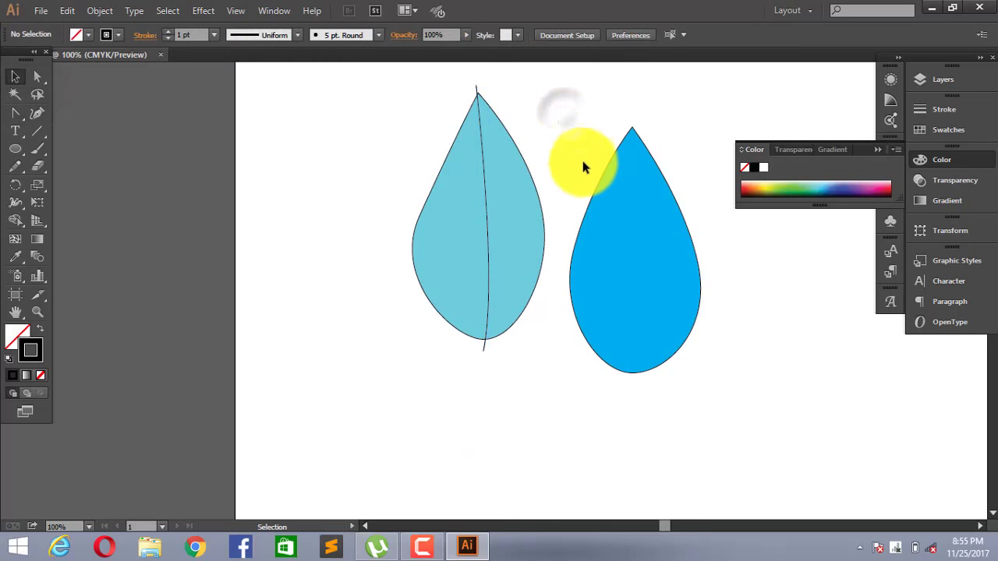
{"action": "scroll", "coordinate": [581, 158], "scroll_direction": "up", "scroll_amount": 3}
{"action": "scroll", "coordinate": [499, 195], "scroll_direction": "down", "scroll_amount": 2}
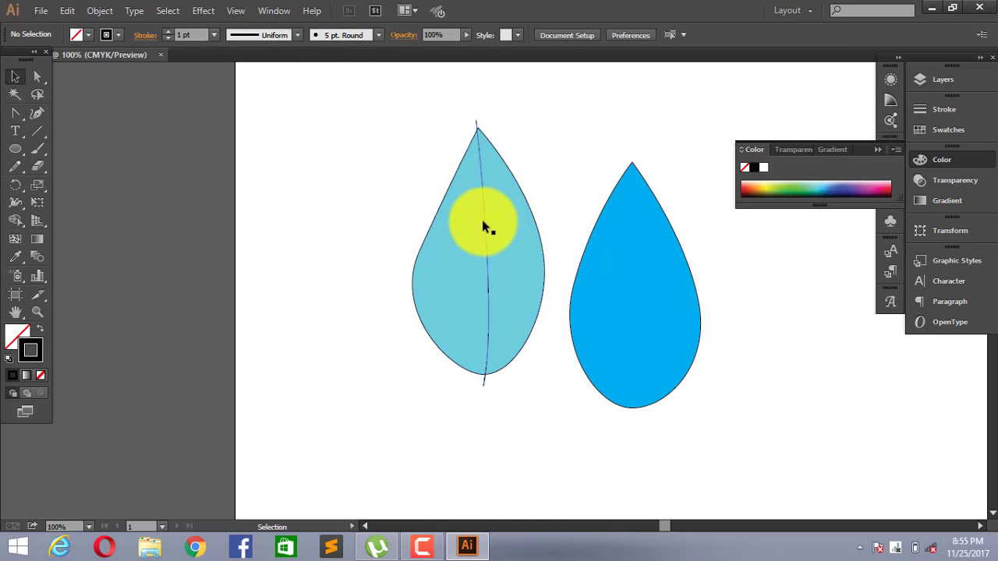
{"action": "left_click", "coordinate": [483, 222]}
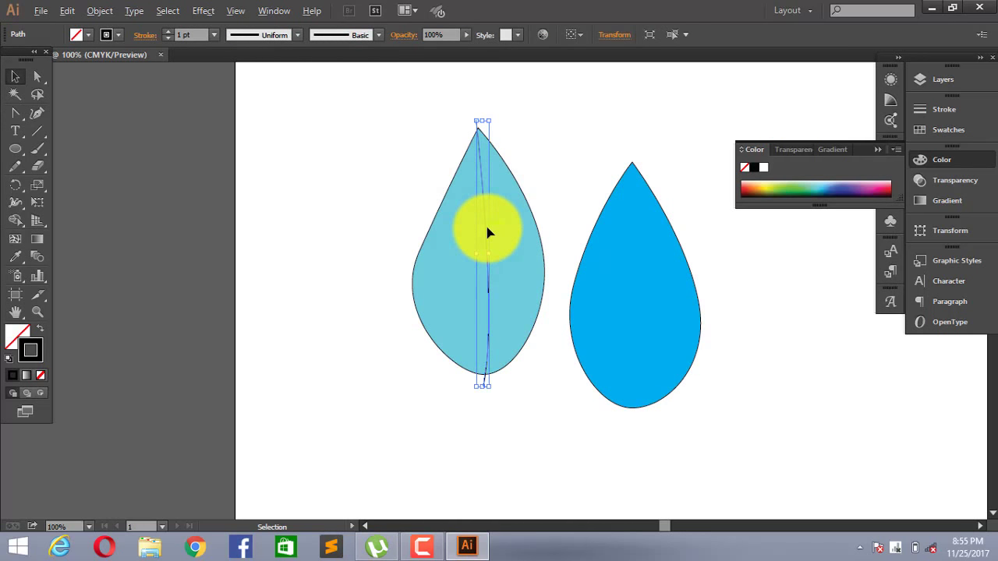
{"action": "left_click_drag", "start_coordinate": [569, 234], "coordinate": [642, 249]}
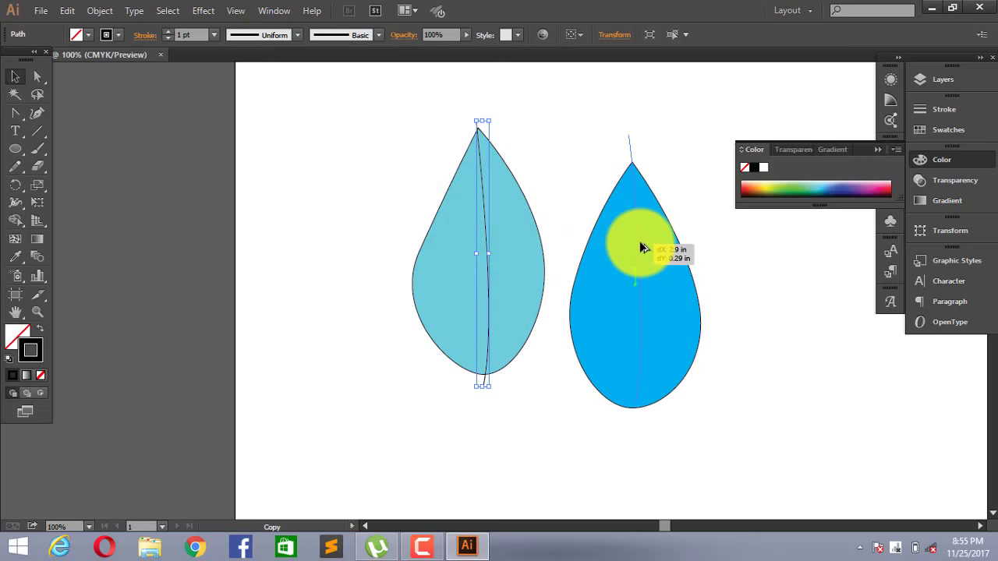
{"action": "scroll", "coordinate": [671, 215], "scroll_direction": "up", "scroll_amount": 2}
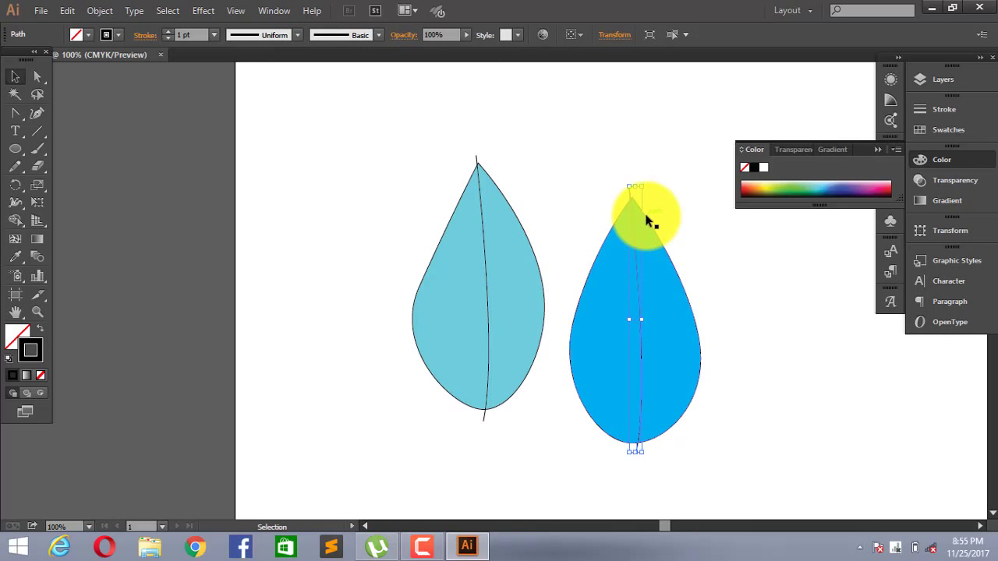
{"action": "scroll", "coordinate": [656, 216], "scroll_direction": "up", "scroll_amount": 2}
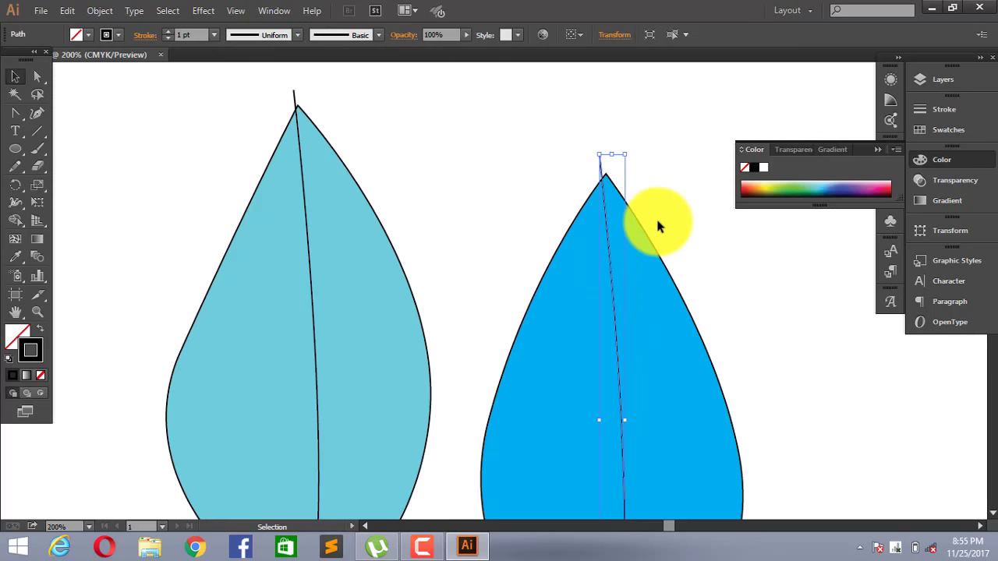
Step: Curve the copied vein by dragging handles out of its bottom anchor
{"action": "left_click", "coordinate": [39, 76]}
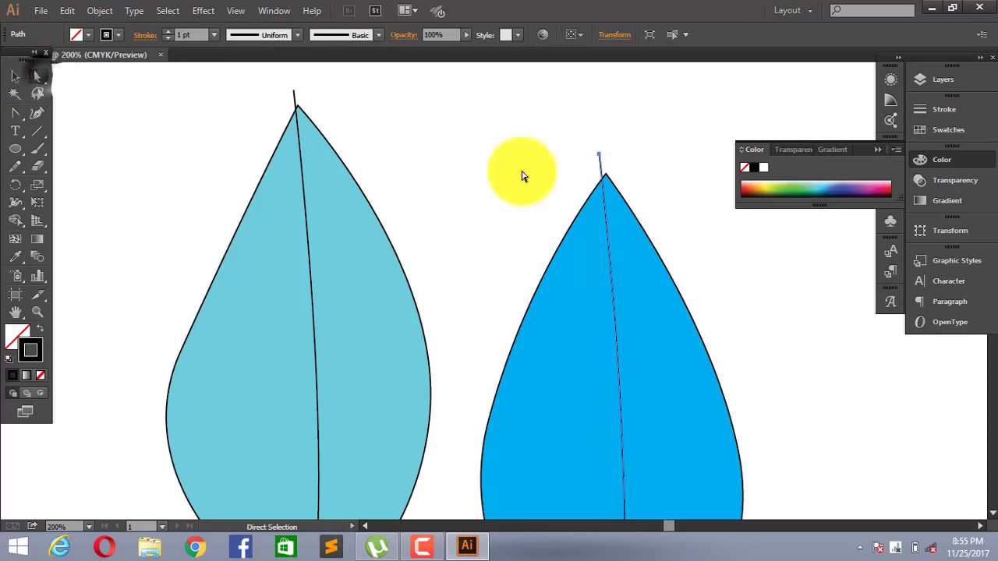
{"action": "left_click_drag", "start_coordinate": [602, 160], "coordinate": [606, 161]}
{"action": "left_click", "coordinate": [619, 190]}
{"action": "scroll", "coordinate": [621, 197], "scroll_direction": "down", "scroll_amount": 3}
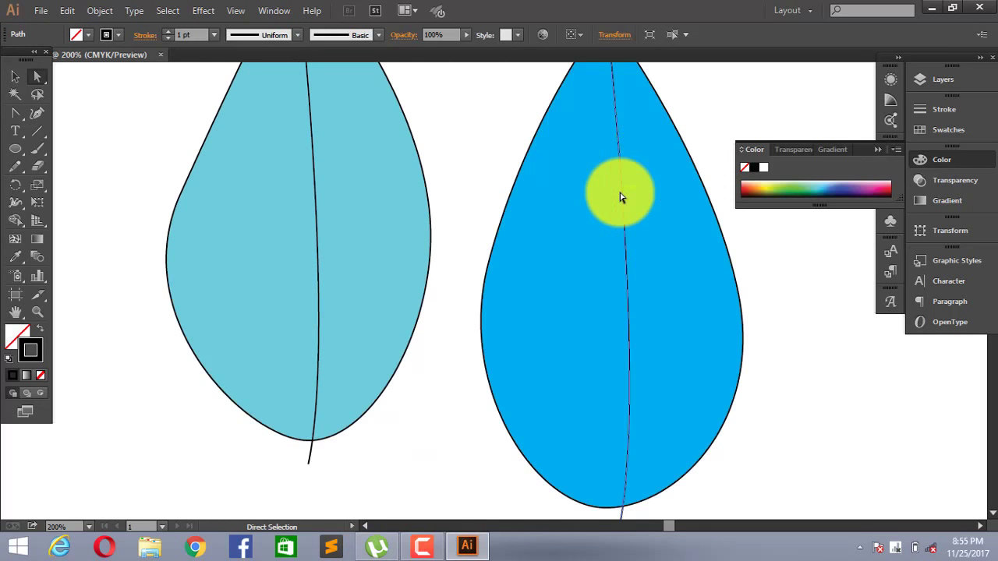
{"action": "scroll", "coordinate": [622, 198], "scroll_direction": "down", "scroll_amount": 2}
{"action": "scroll", "coordinate": [637, 308], "scroll_direction": "down", "scroll_amount": 2}
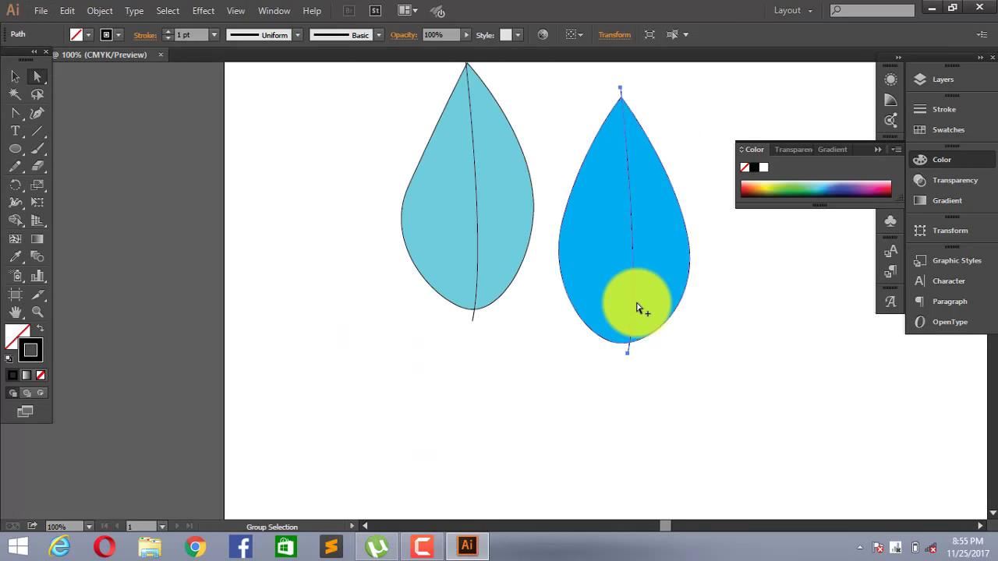
{"action": "scroll", "coordinate": [637, 308], "scroll_direction": "up", "scroll_amount": 1}
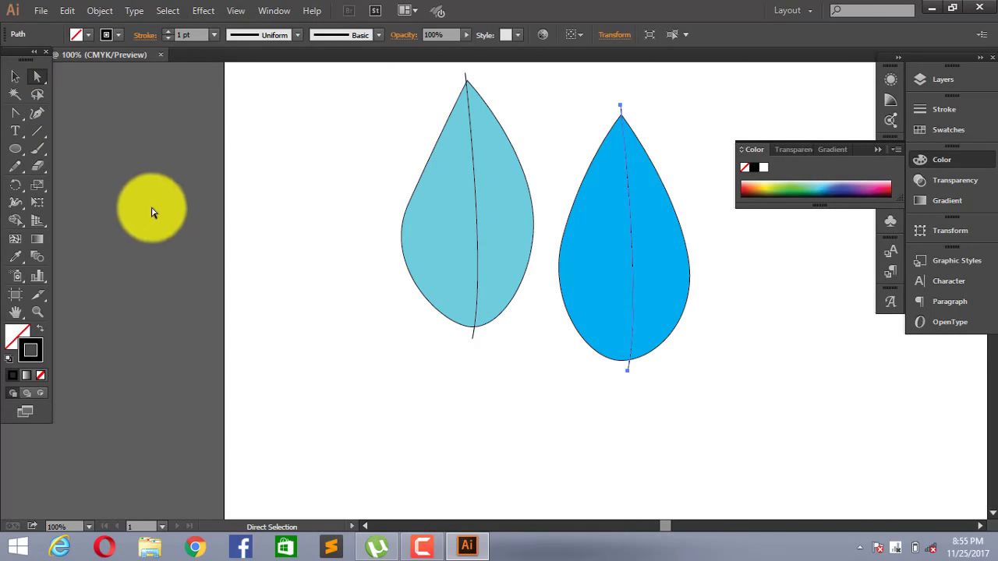
{"action": "left_click", "coordinate": [16, 117]}
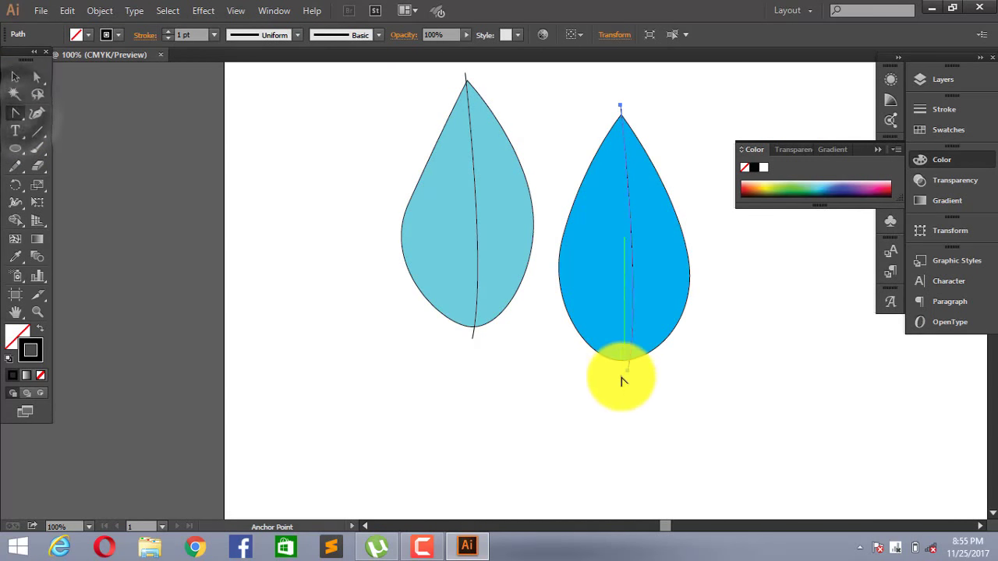
{"action": "mouse_move", "coordinate": [630, 375]}
{"action": "left_mouse_down"}
{"action": "mouse_move", "coordinate": [621, 422]}
{"action": "mouse_move", "coordinate": [632, 430]}
{"action": "mouse_move", "coordinate": [602, 444]}
{"action": "left_mouse_up"}
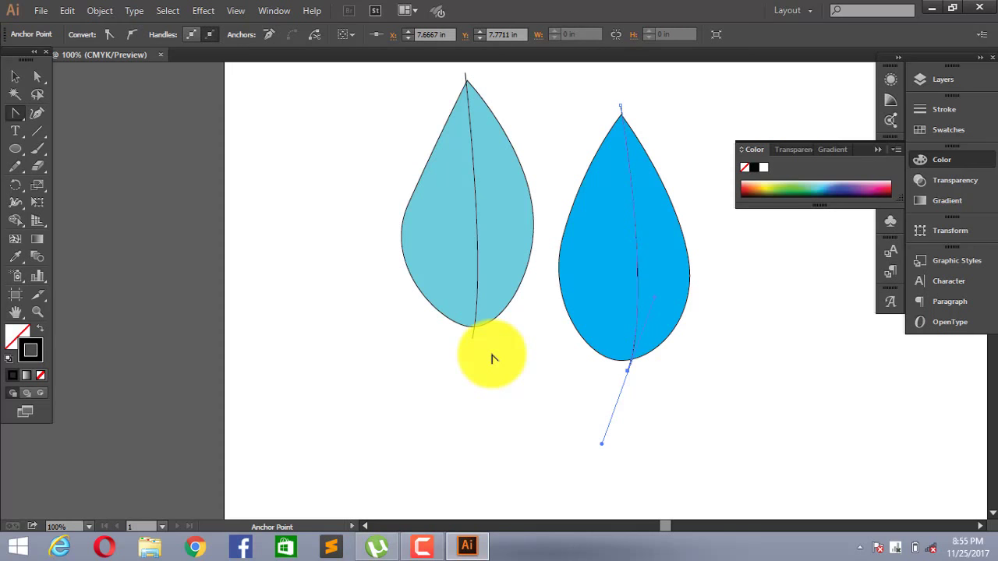
{"action": "left_click", "coordinate": [23, 79]}
{"action": "left_click", "coordinate": [332, 183]}
{"action": "scroll", "coordinate": [332, 183], "scroll_direction": "up", "scroll_amount": 2}
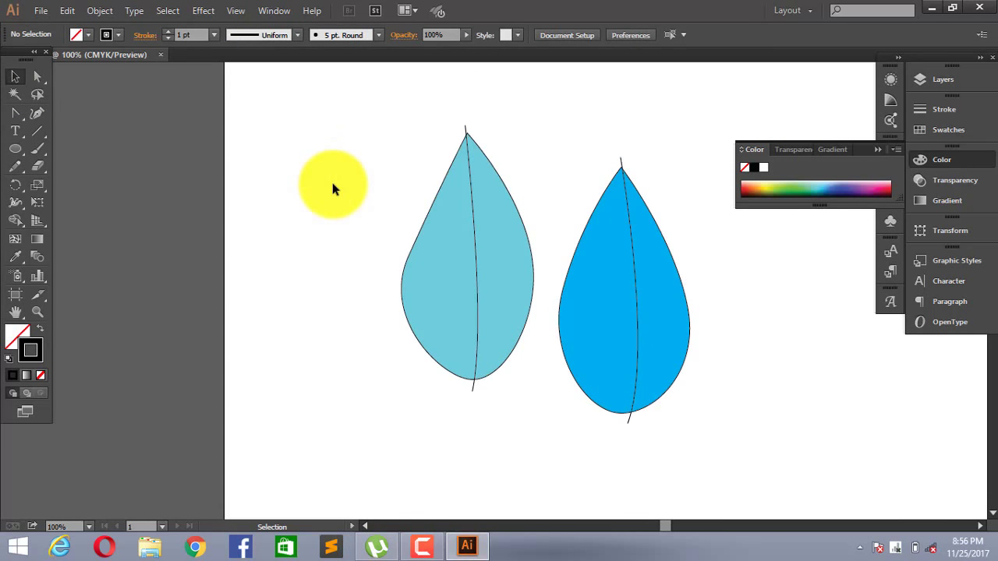
Step: Split both leaves along their veins with Object > Path > Divide Objects Below
{"action": "scroll", "coordinate": [332, 182], "scroll_direction": "down", "scroll_amount": 1}
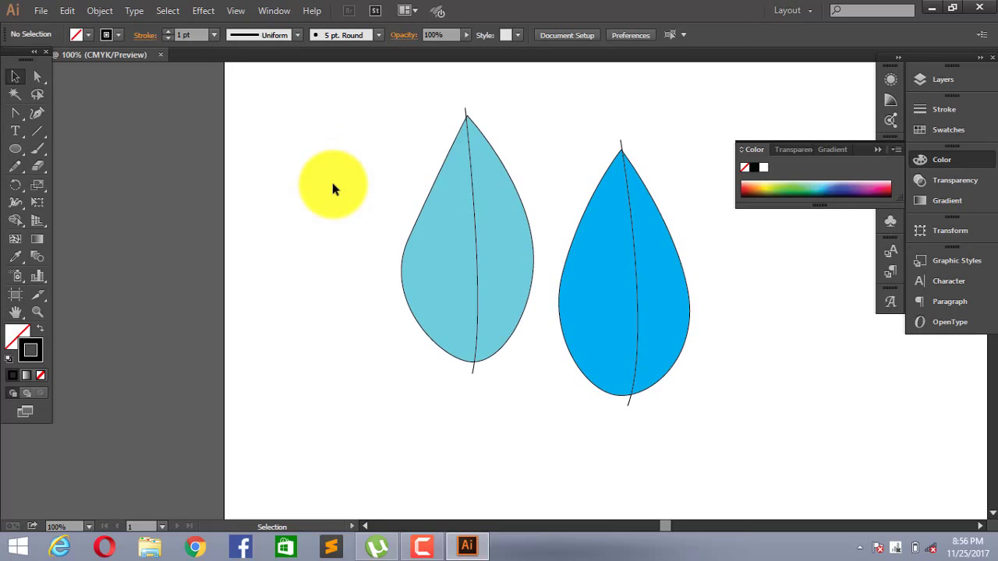
{"action": "left_click", "coordinate": [470, 153]}
{"action": "left_click", "coordinate": [97, 13]}
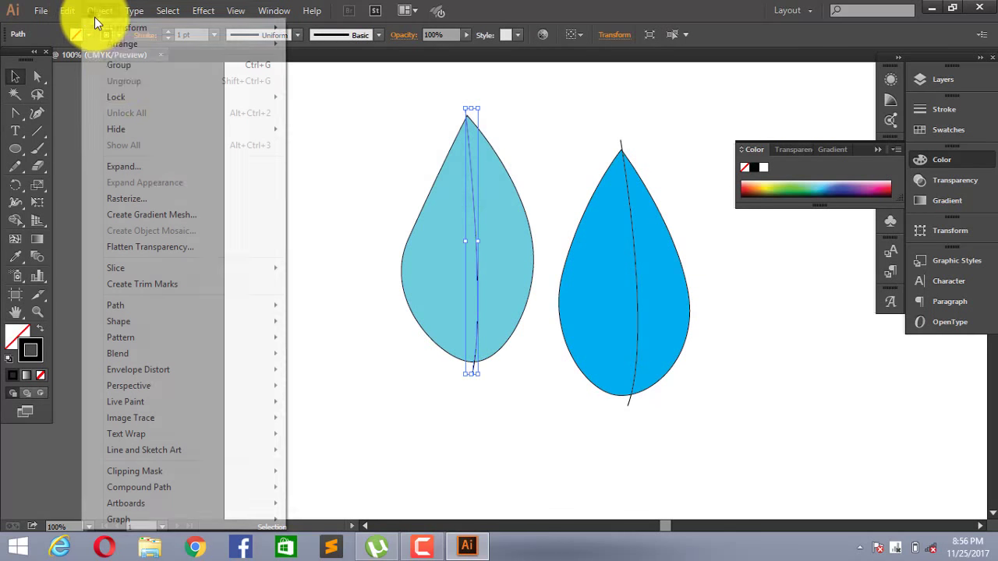
{"action": "mouse_move", "coordinate": [116, 305]}
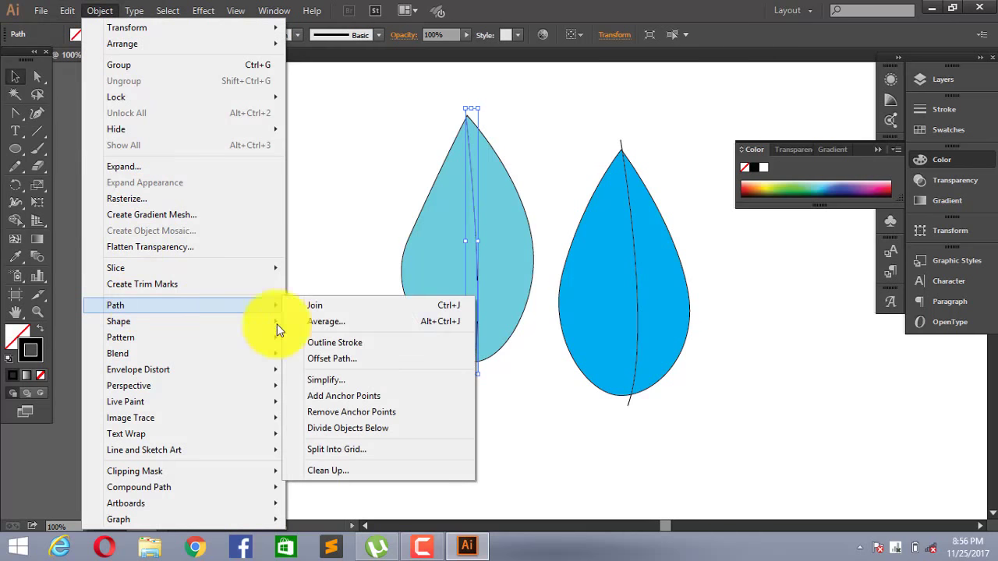
{"action": "left_click", "coordinate": [367, 429]}
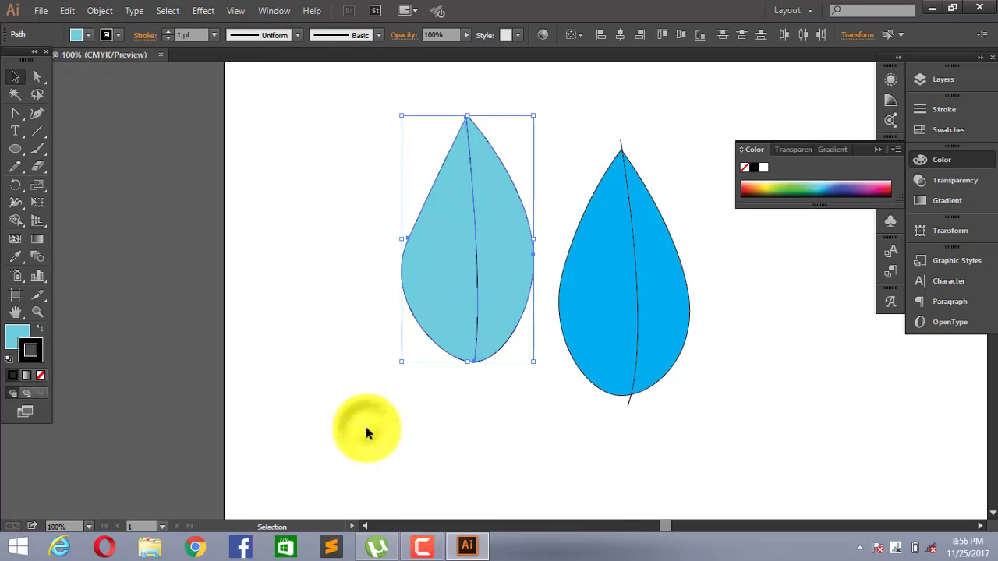
{"action": "left_click", "coordinate": [322, 357]}
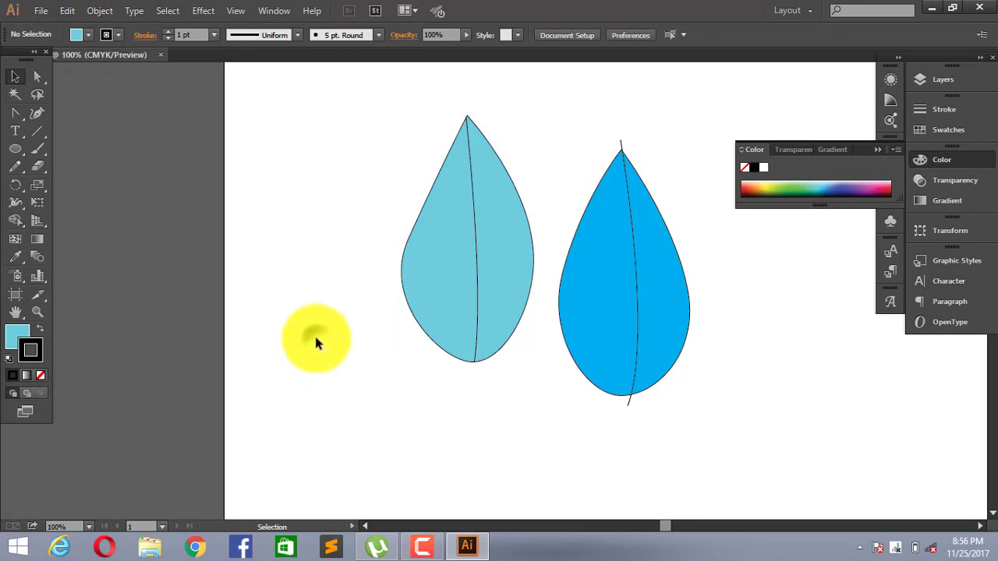
{"action": "left_click", "coordinate": [632, 228]}
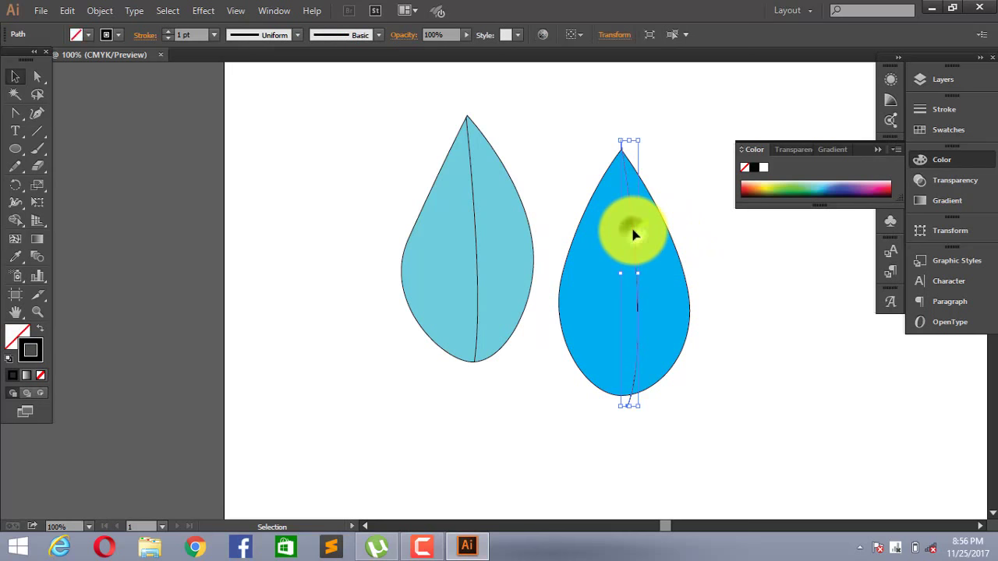
{"action": "left_click", "coordinate": [72, 14]}
{"action": "mouse_move", "coordinate": [100, 10]}
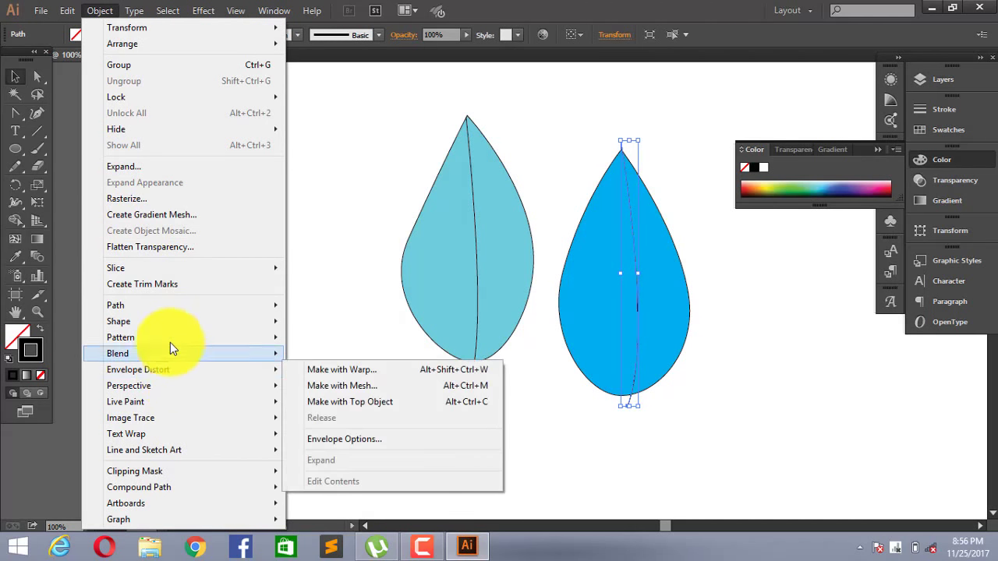
{"action": "mouse_move", "coordinate": [115, 305]}
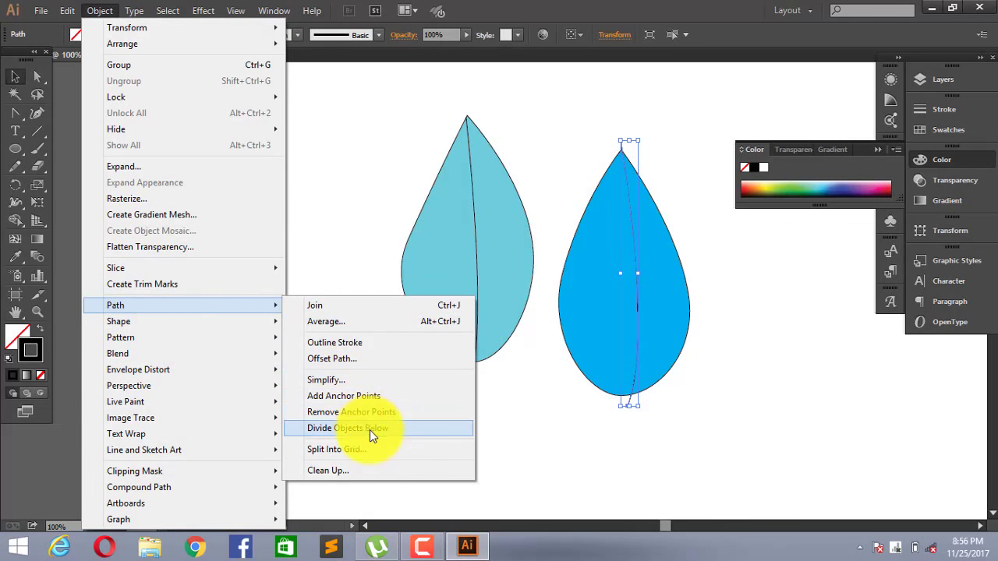
{"action": "left_click", "coordinate": [370, 430]}
{"action": "left_click", "coordinate": [324, 413]}
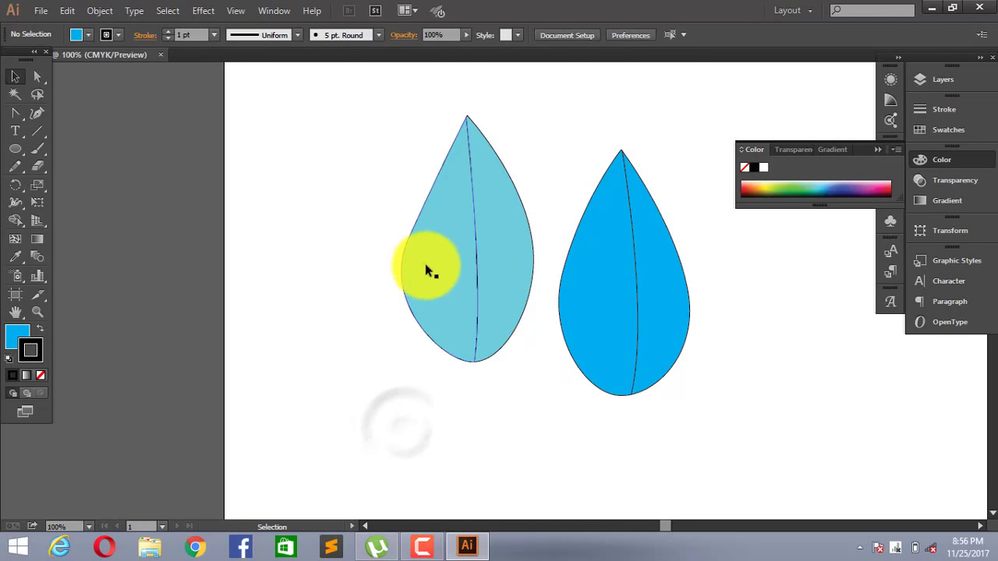
Step: Pull the leaf halves aside to check each split, then move them back
{"action": "left_click_drag", "start_coordinate": [425, 269], "coordinate": [358, 271]}
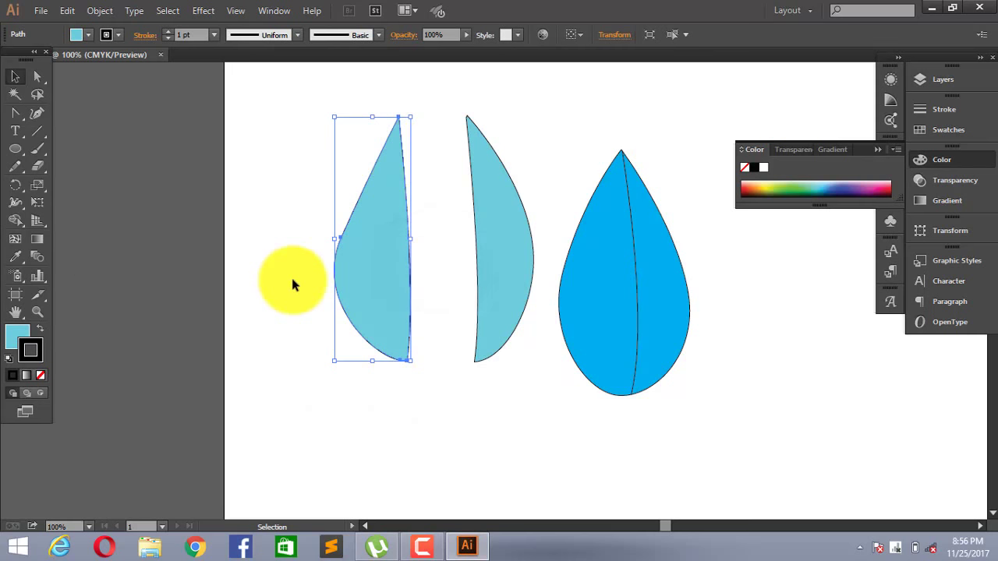
{"action": "left_click", "coordinate": [292, 284]}
{"action": "left_click_drag", "start_coordinate": [356, 323], "coordinate": [423, 322]}
{"action": "left_click", "coordinate": [330, 310]}
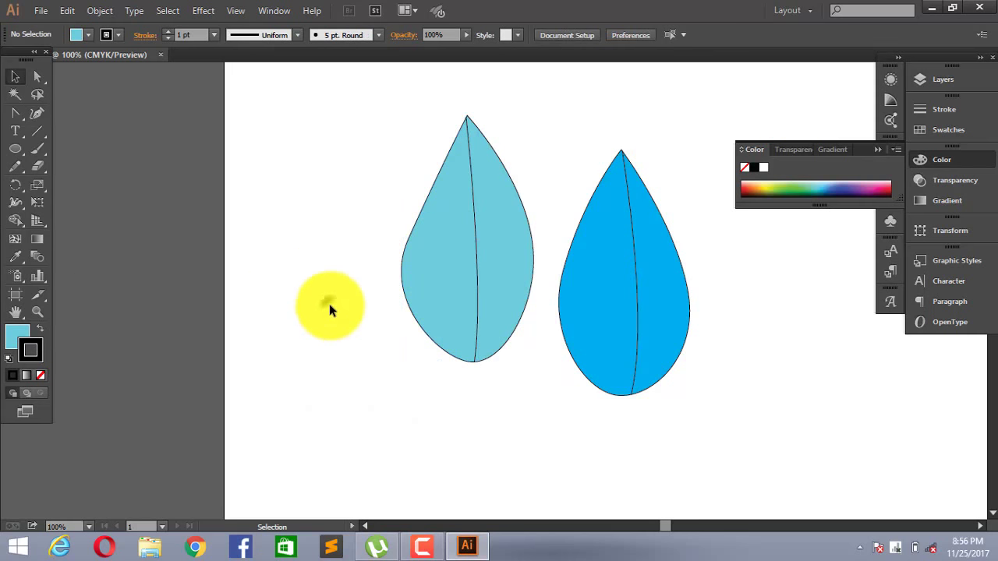
{"action": "left_click", "coordinate": [669, 271]}
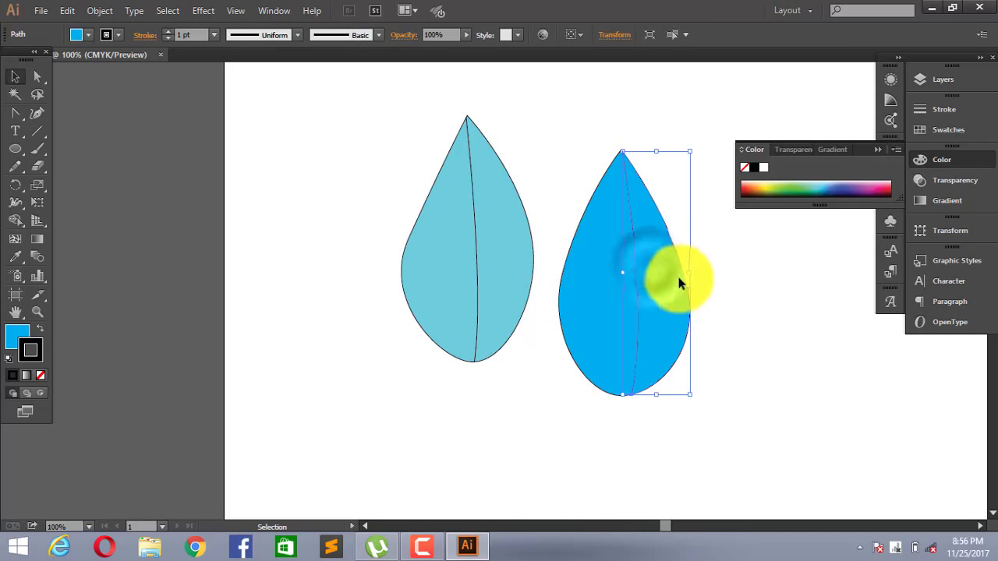
{"action": "mouse_move", "coordinate": [679, 284]}
{"action": "left_mouse_down"}
{"action": "mouse_move", "coordinate": [717, 326]}
{"action": "mouse_move", "coordinate": [678, 300]}
{"action": "left_mouse_up"}
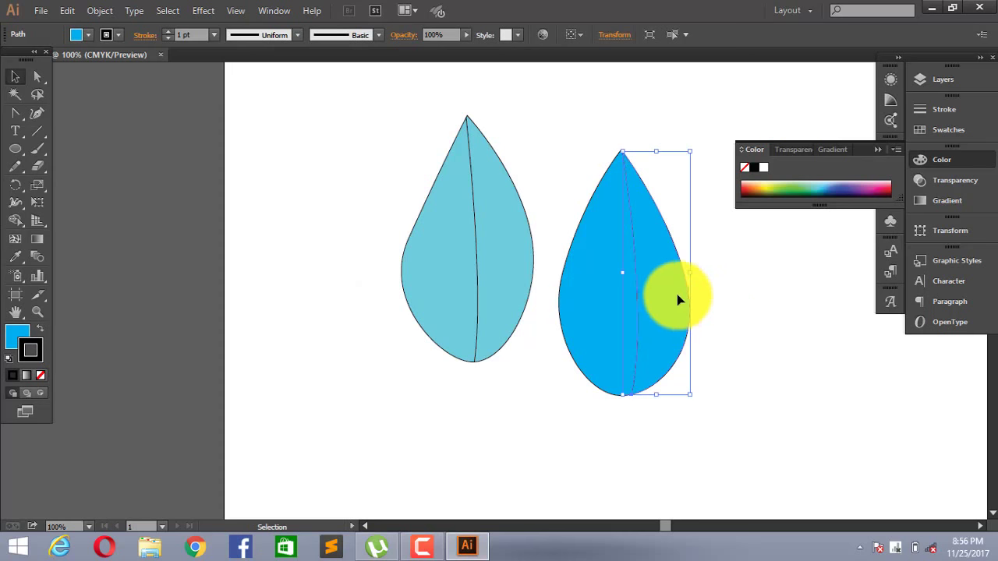
{"action": "left_click", "coordinate": [739, 295]}
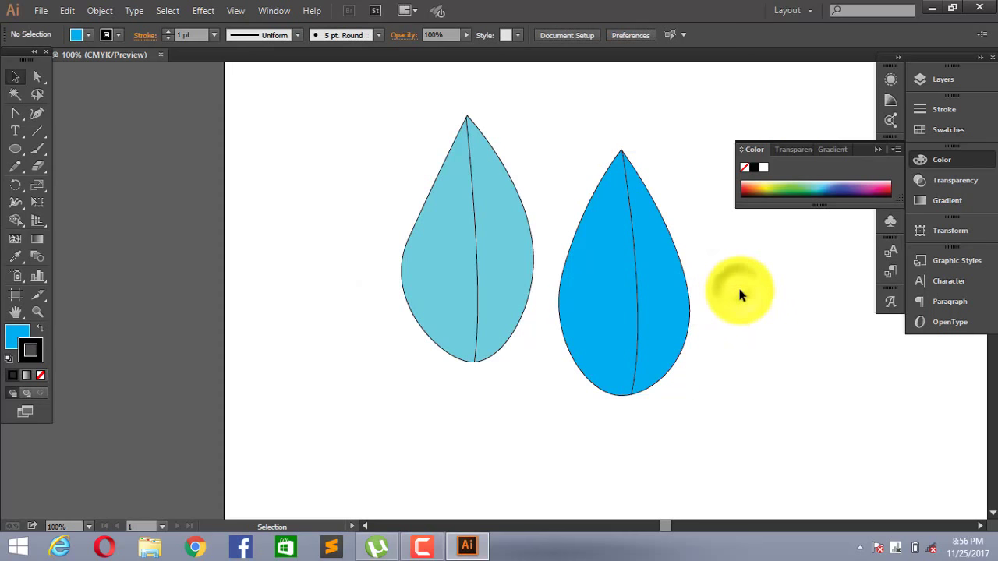
{"action": "left_click", "coordinate": [681, 292]}
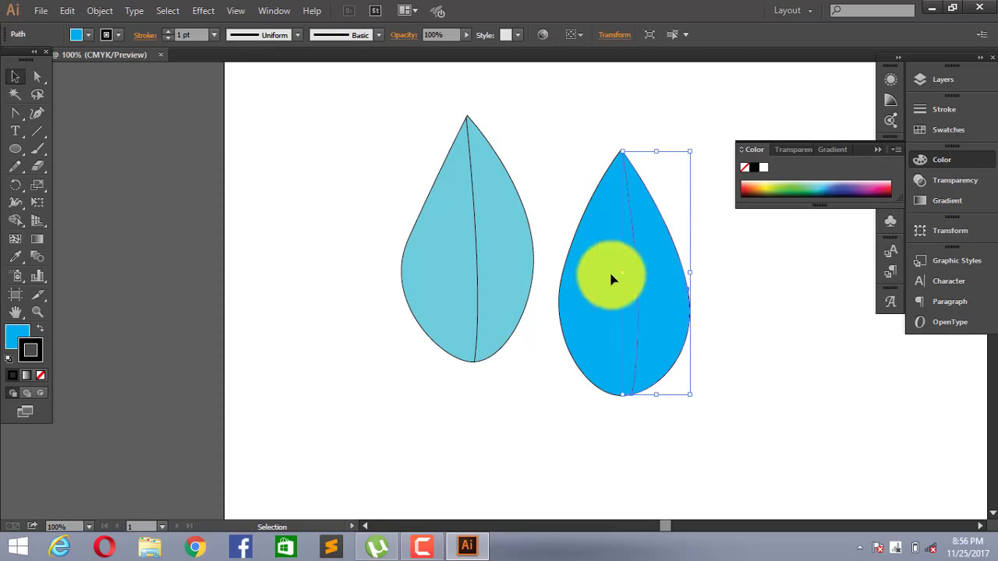
{"action": "left_click", "coordinate": [537, 368]}
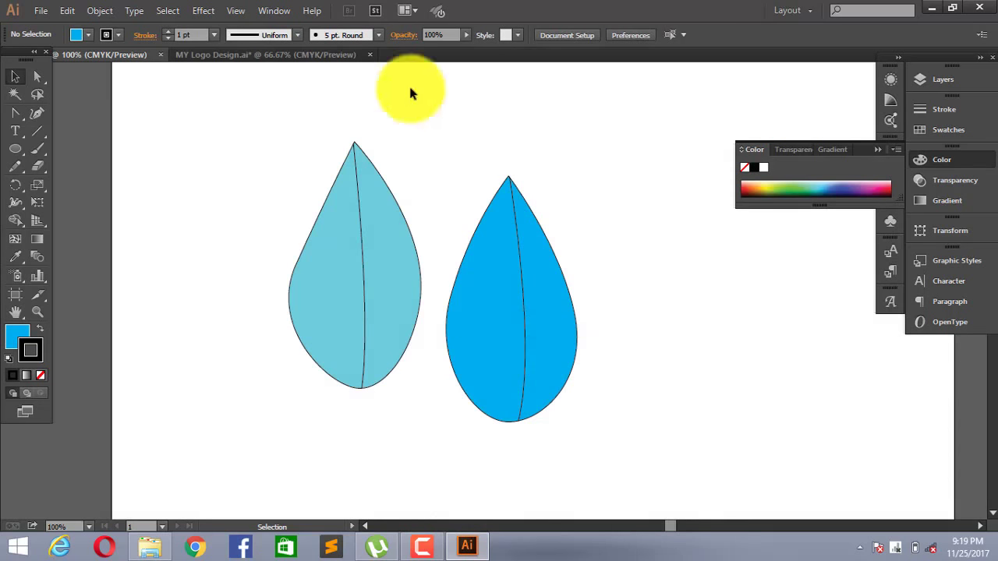
Step: Add mesh points to the light blue left leaf, including one on its centre vein
{"action": "left_click", "coordinate": [17, 237]}
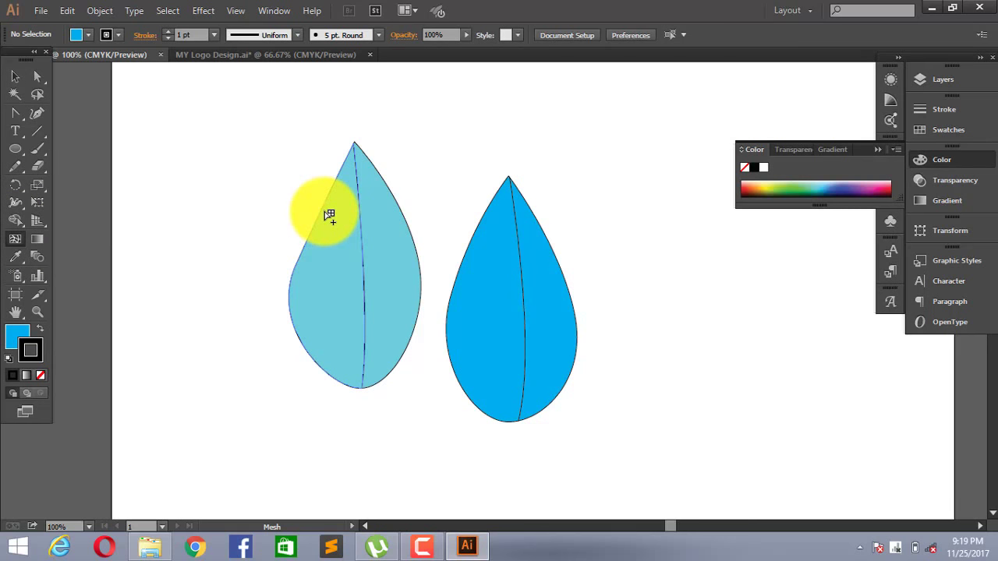
{"action": "scroll", "coordinate": [327, 219], "scroll_direction": "up", "scroll_amount": 1}
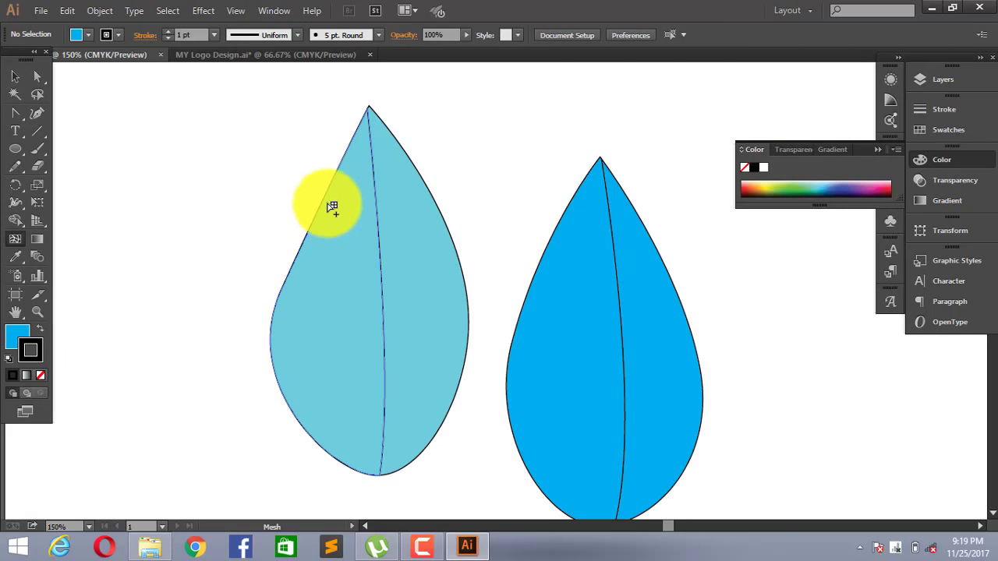
{"action": "left_click", "coordinate": [328, 203]}
{"action": "left_click_drag", "start_coordinate": [328, 205], "coordinate": [305, 256]}
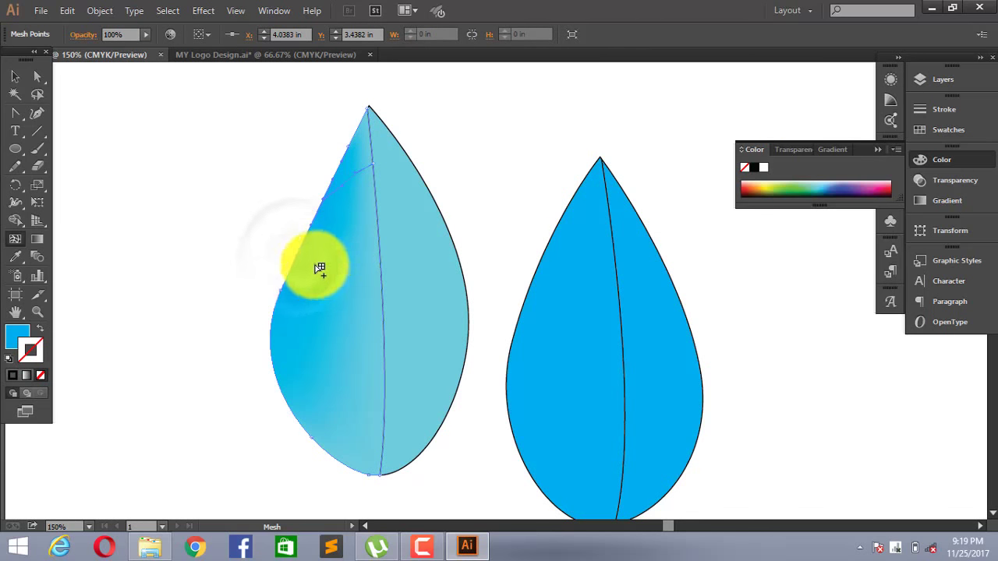
{"action": "left_click", "coordinate": [383, 272]}
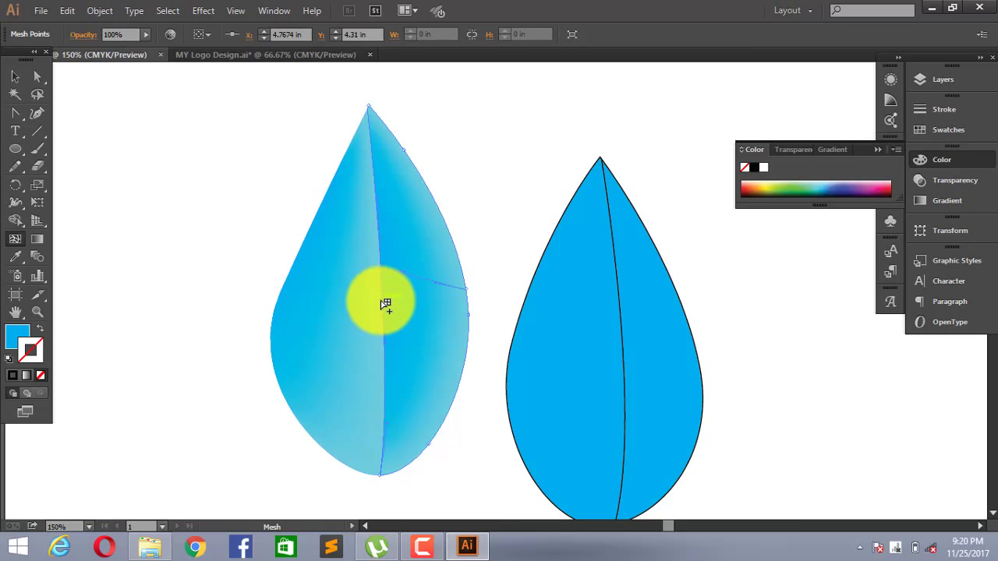
{"action": "left_click", "coordinate": [332, 268]}
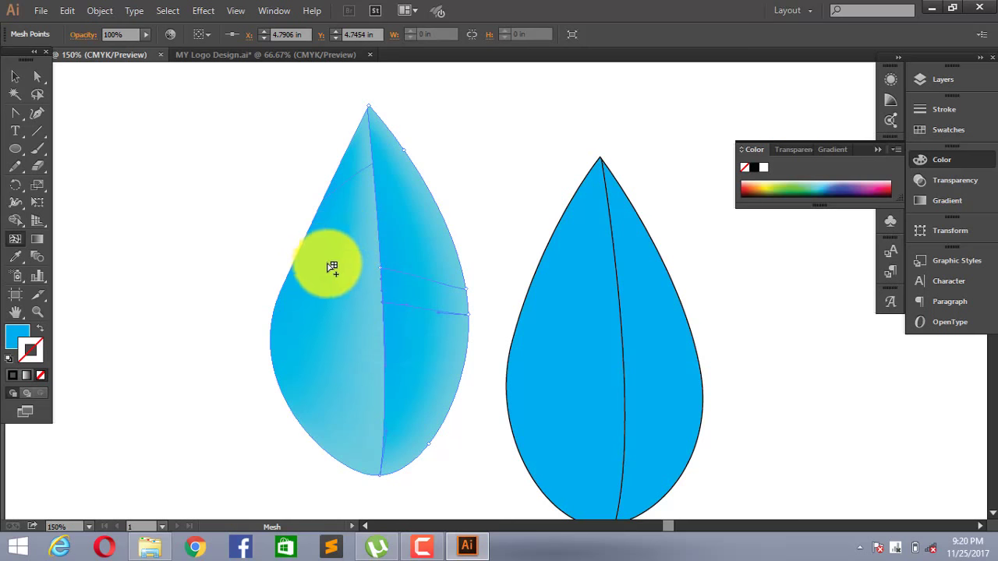
Step: Shade the left leaf's upper left deeper blue, then add a first mesh point to the right drop
{"action": "left_click", "coordinate": [335, 268]}
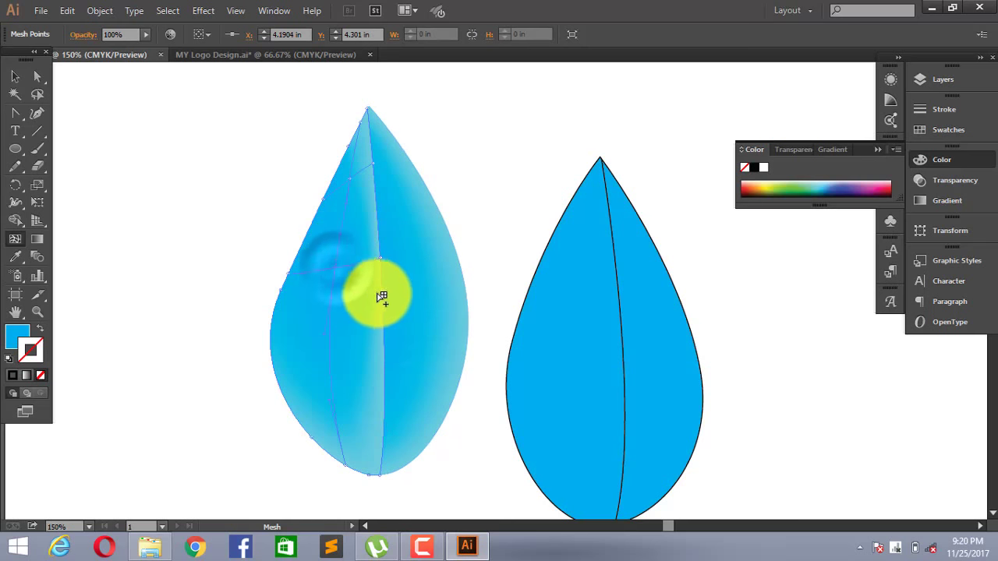
{"action": "left_click", "coordinate": [333, 355]}
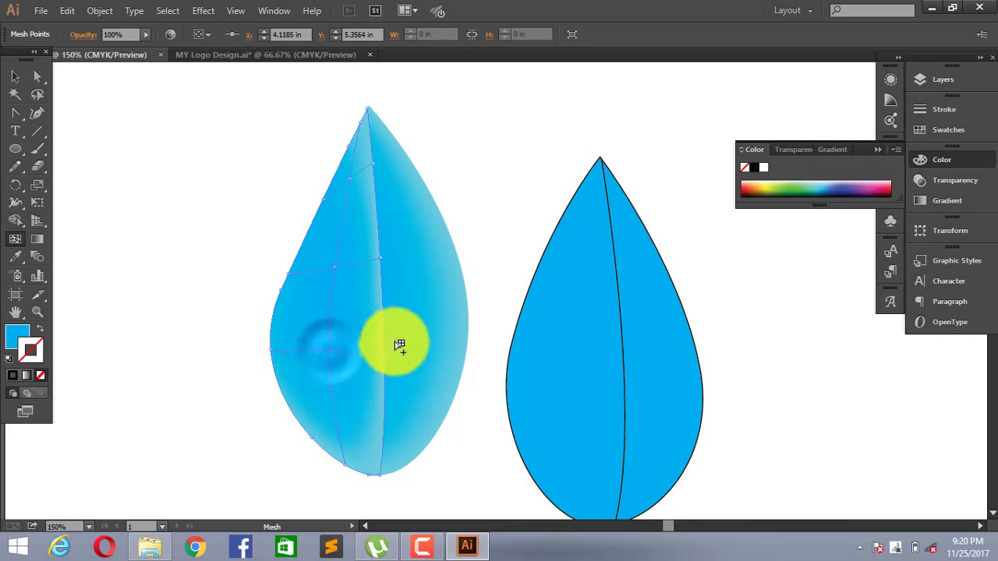
{"action": "left_click", "coordinate": [418, 230]}
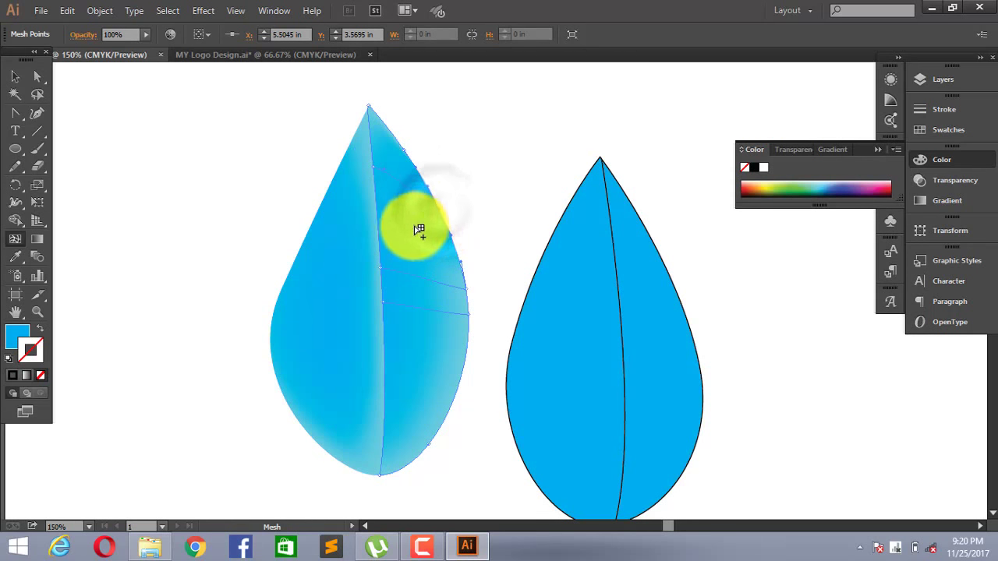
{"action": "left_click_drag", "start_coordinate": [418, 242], "coordinate": [435, 376]}
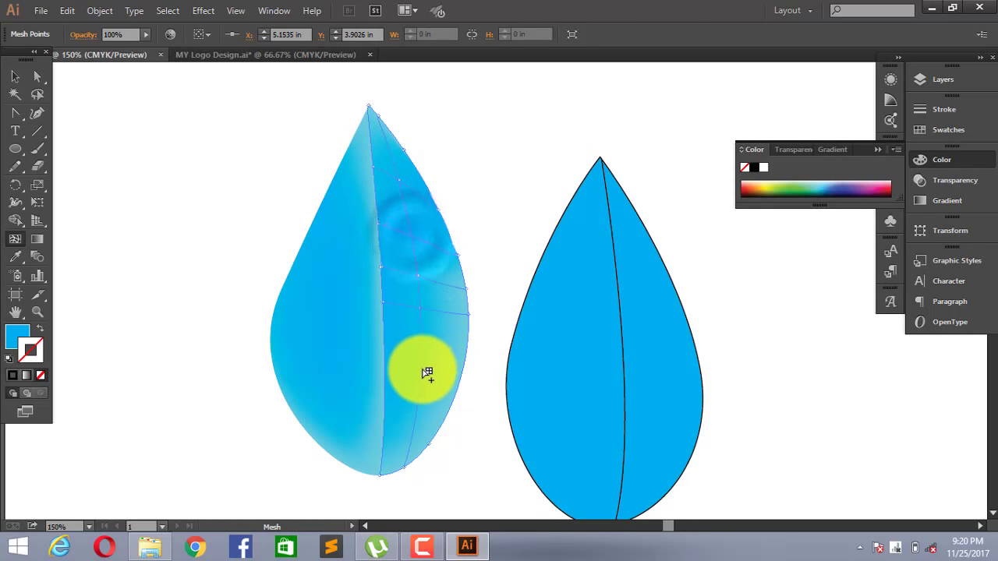
{"action": "left_click", "coordinate": [424, 368]}
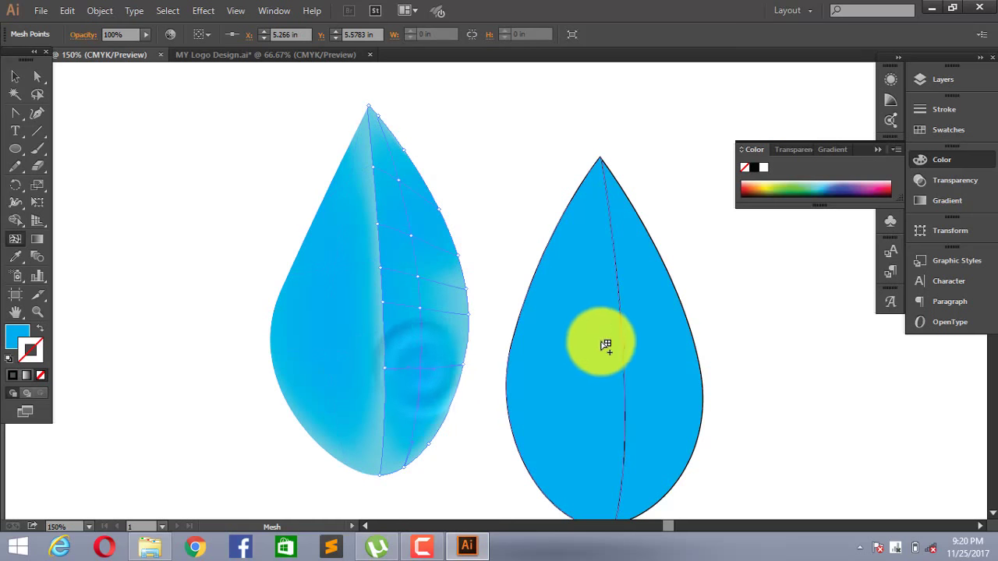
{"action": "left_click", "coordinate": [577, 356]}
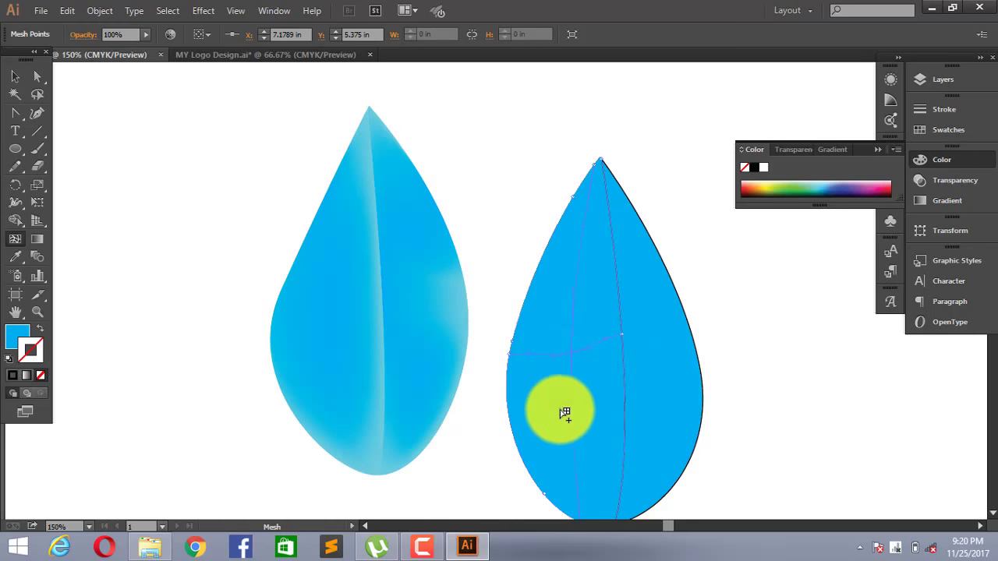
Step: Add more mesh points across the right drop, including one near its top
{"action": "left_click", "coordinate": [578, 431]}
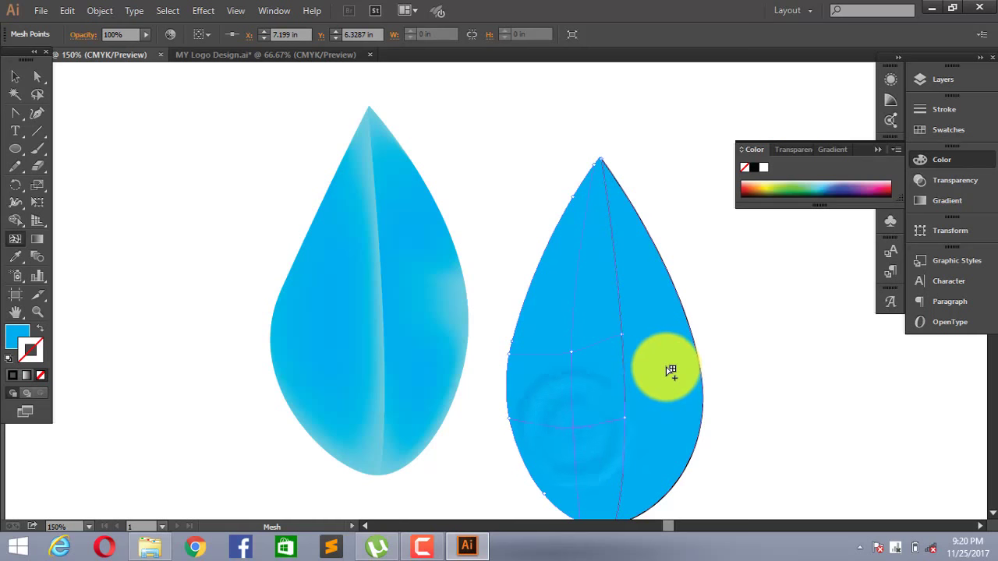
{"action": "left_click", "coordinate": [666, 361]}
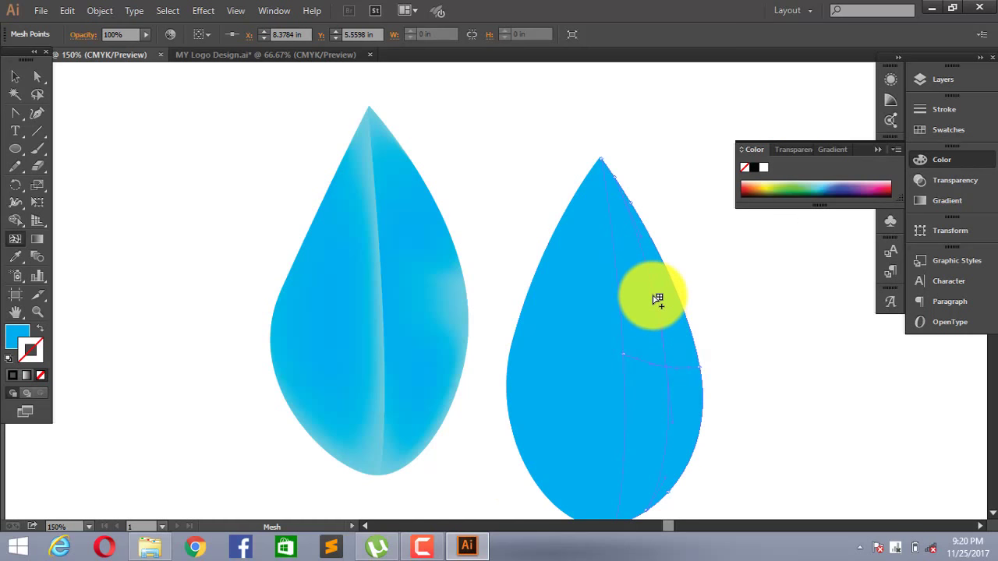
{"action": "scroll", "coordinate": [590, 283], "scroll_direction": "down", "scroll_amount": 2}
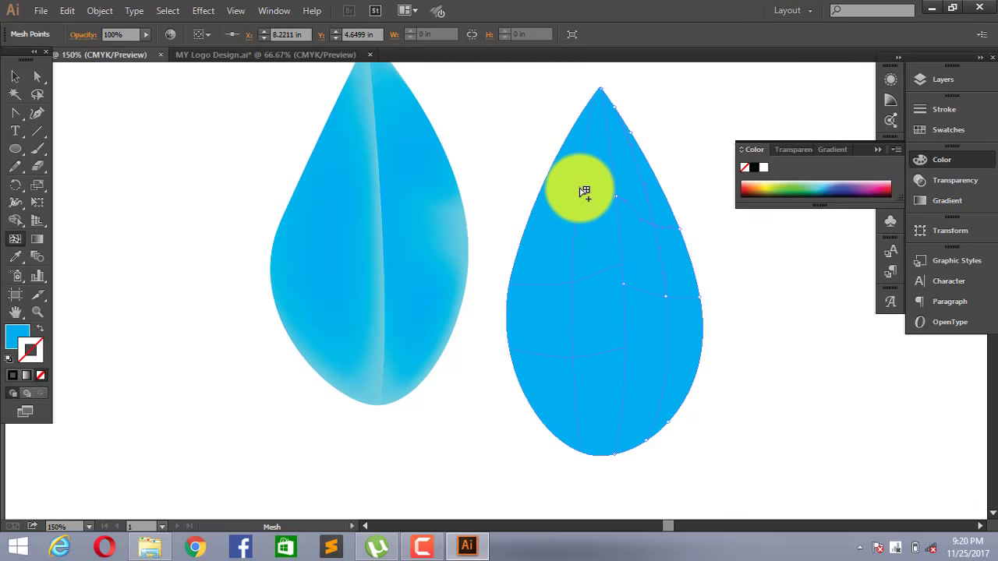
{"action": "left_click", "coordinate": [585, 191]}
{"action": "scroll", "coordinate": [335, 206], "scroll_direction": "up", "scroll_amount": 1}
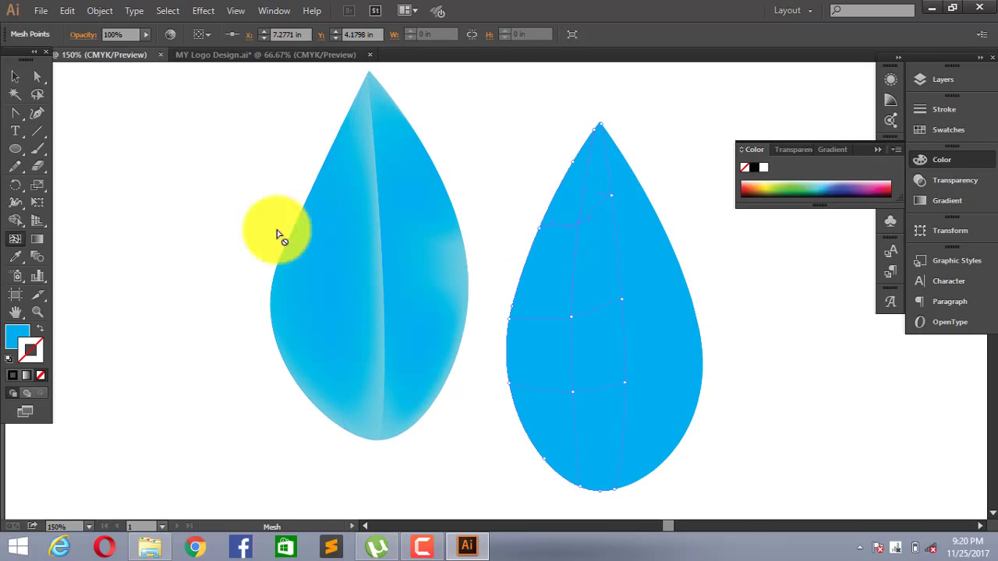
Step: With the Selection tool, select and deselect each leaf and centre both drops in view
{"action": "left_click", "coordinate": [15, 77]}
{"action": "left_click", "coordinate": [145, 119]}
{"action": "left_click", "coordinate": [333, 225]}
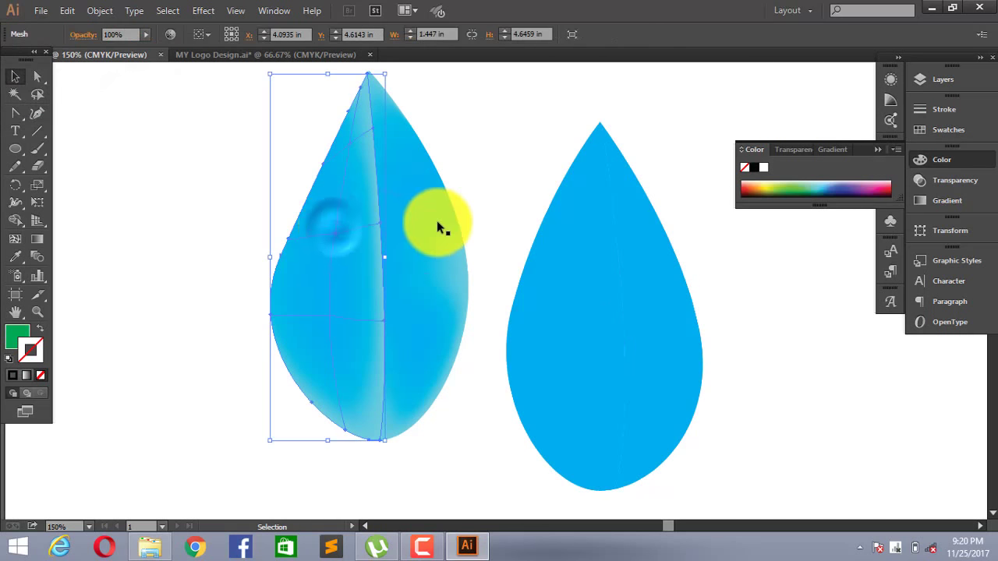
{"action": "left_click", "coordinate": [496, 170]}
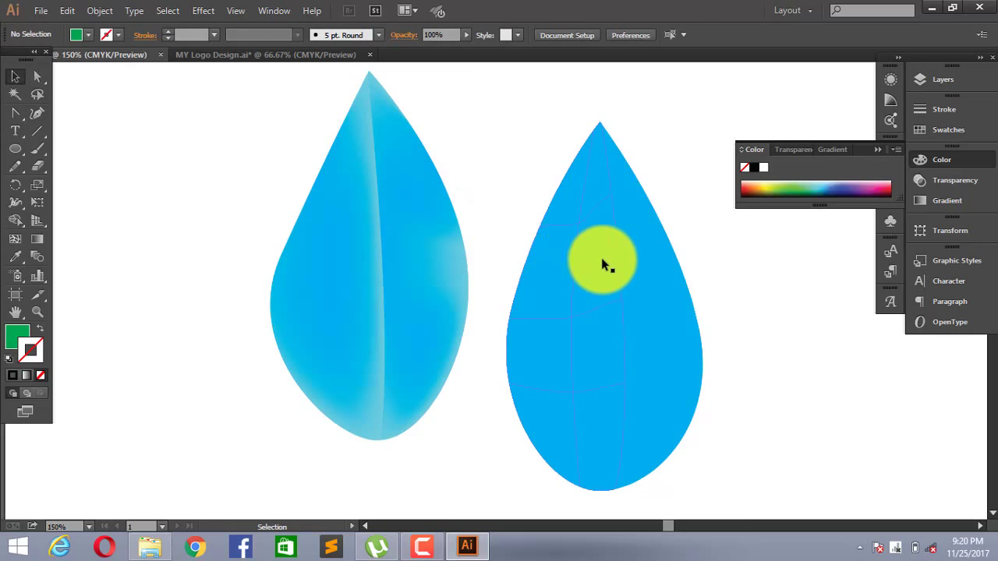
{"action": "left_click", "coordinate": [601, 208]}
{"action": "left_click", "coordinate": [692, 232]}
{"action": "scroll", "coordinate": [692, 230], "scroll_direction": "down", "scroll_amount": 2}
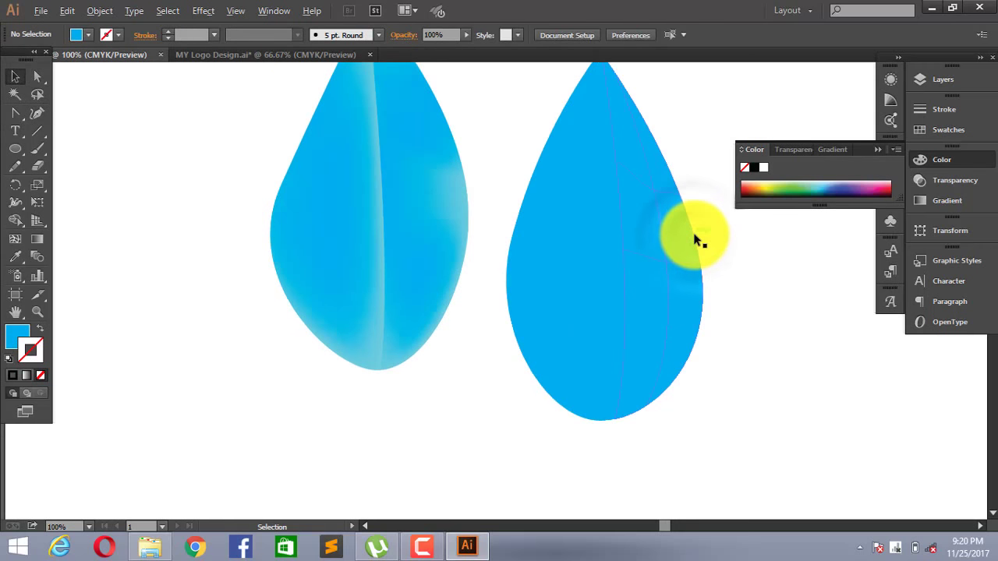
{"action": "scroll", "coordinate": [692, 230], "scroll_direction": "down", "scroll_amount": 1, "text": "alt"}
{"action": "left_click_drag", "start_coordinate": [716, 241], "coordinate": [595, 277]}
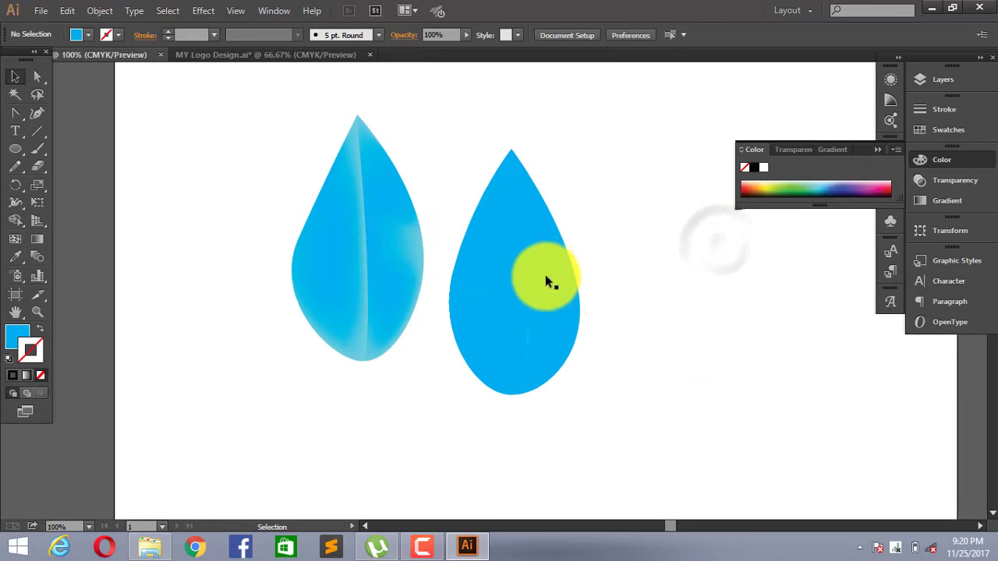
Step: Undo the recent left-leaf mesh changes, then select the grouped right drop
{"action": "left_click", "coordinate": [527, 272]}
{"action": "left_click", "coordinate": [471, 270]}
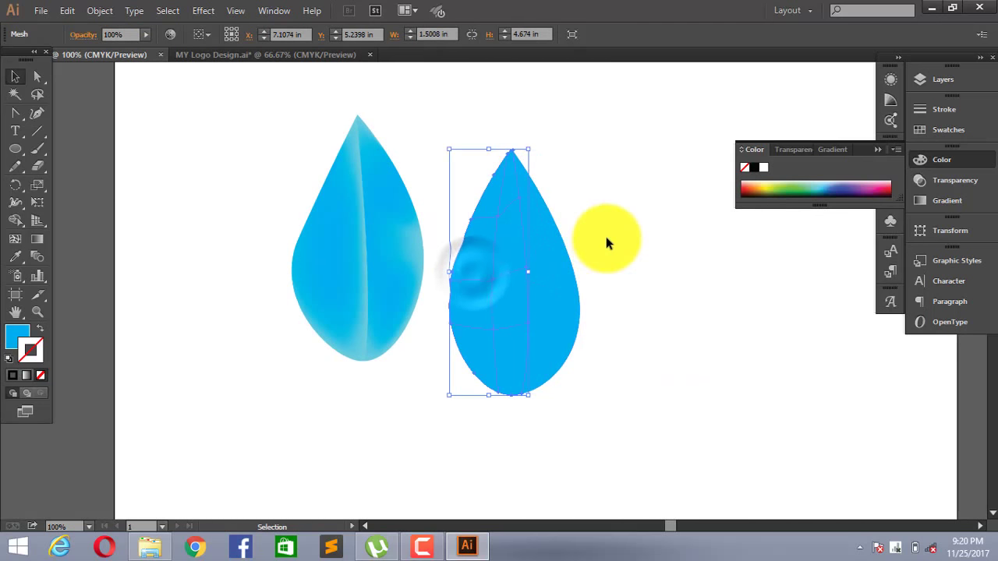
{"action": "left_click", "coordinate": [605, 232]}
{"action": "key", "text": "ctrl+z"}
{"action": "key", "text": "ctrl+z"}
{"action": "key", "text": "ctrl+z"}
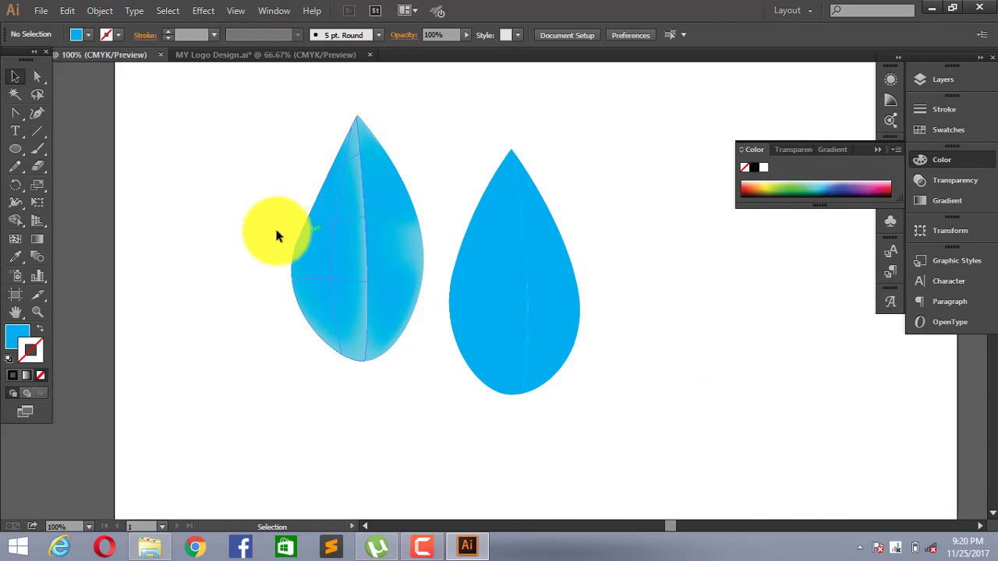
{"action": "left_click_drag", "start_coordinate": [261, 144], "coordinate": [660, 407]}
{"action": "left_click", "coordinate": [667, 298]}
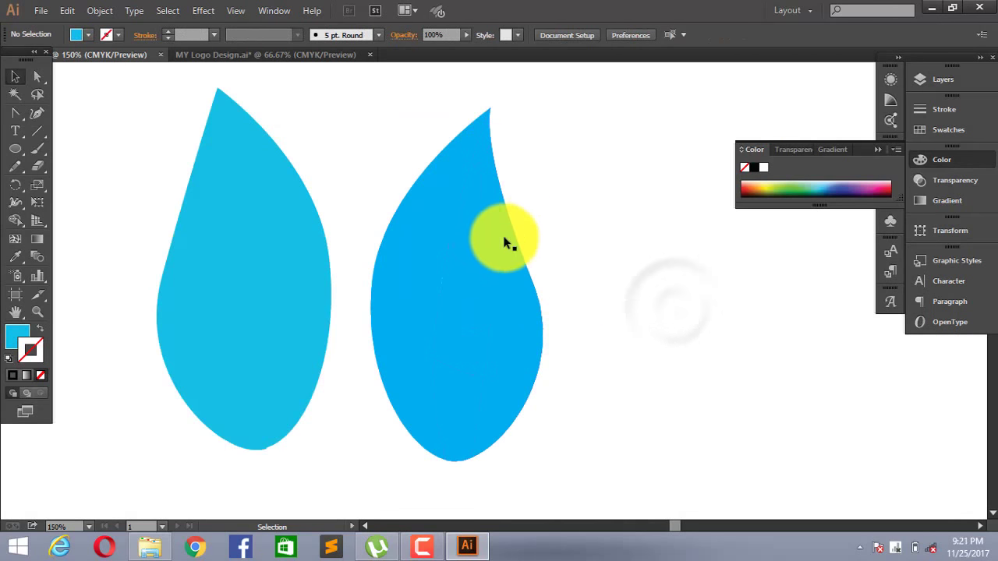
{"action": "left_click", "coordinate": [499, 239]}
Step: Ungroup the right drop, select its mesh on its own, and show the colour swatches
{"action": "right_click", "coordinate": [479, 272]}
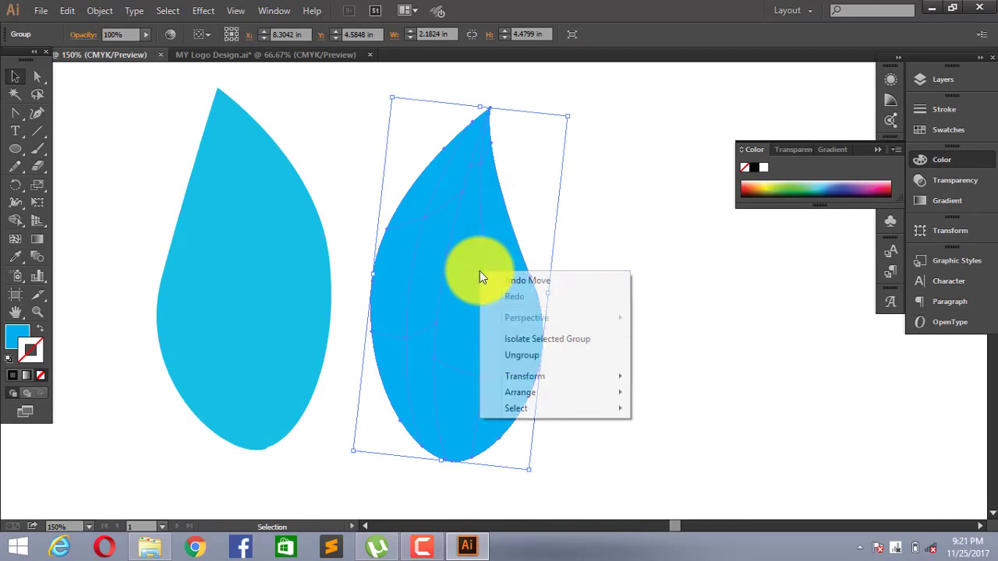
{"action": "left_click", "coordinate": [528, 355]}
{"action": "left_click", "coordinate": [580, 311]}
{"action": "left_click", "coordinate": [493, 307]}
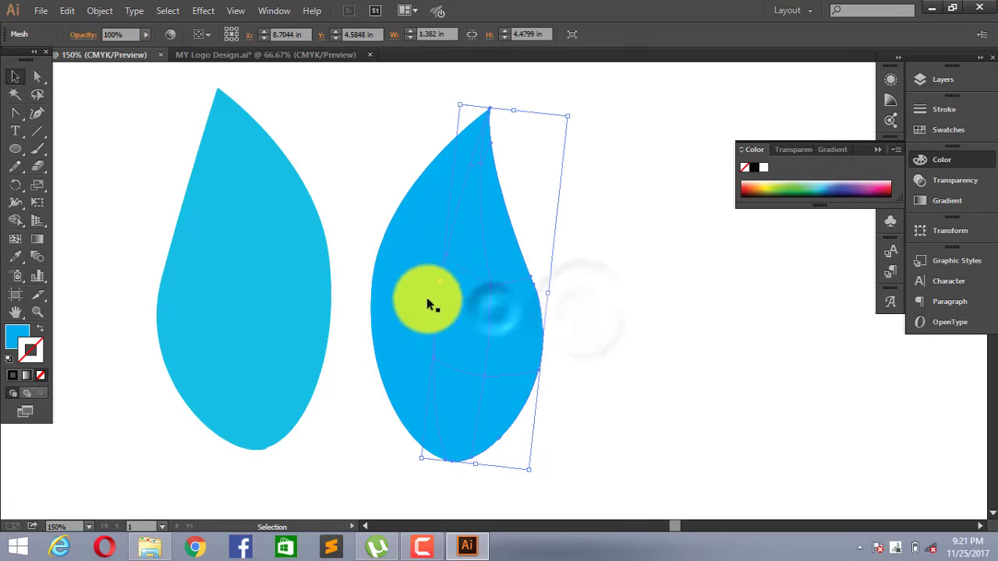
{"action": "left_click", "coordinate": [612, 272]}
{"action": "left_click", "coordinate": [417, 269]}
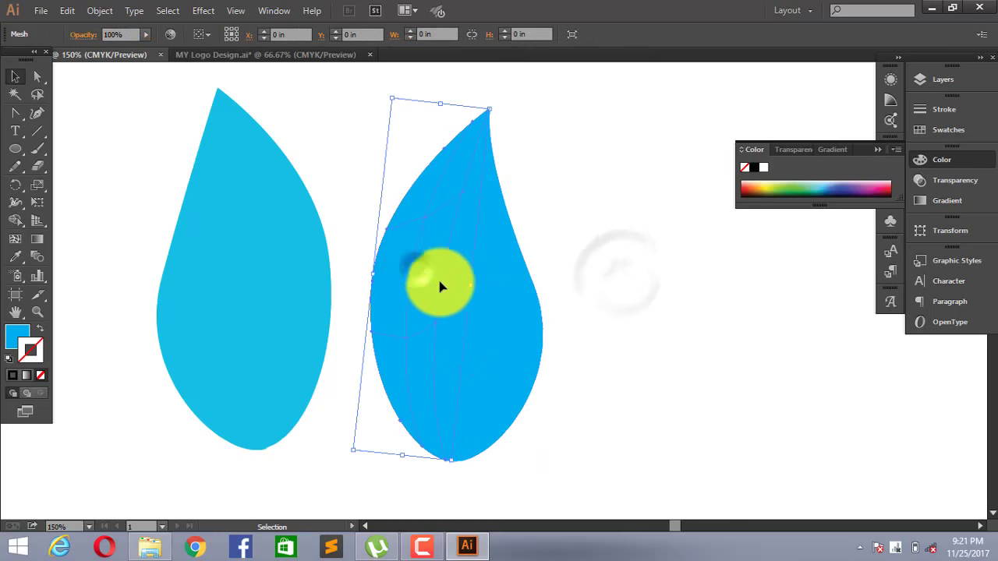
{"action": "left_click", "coordinate": [483, 300]}
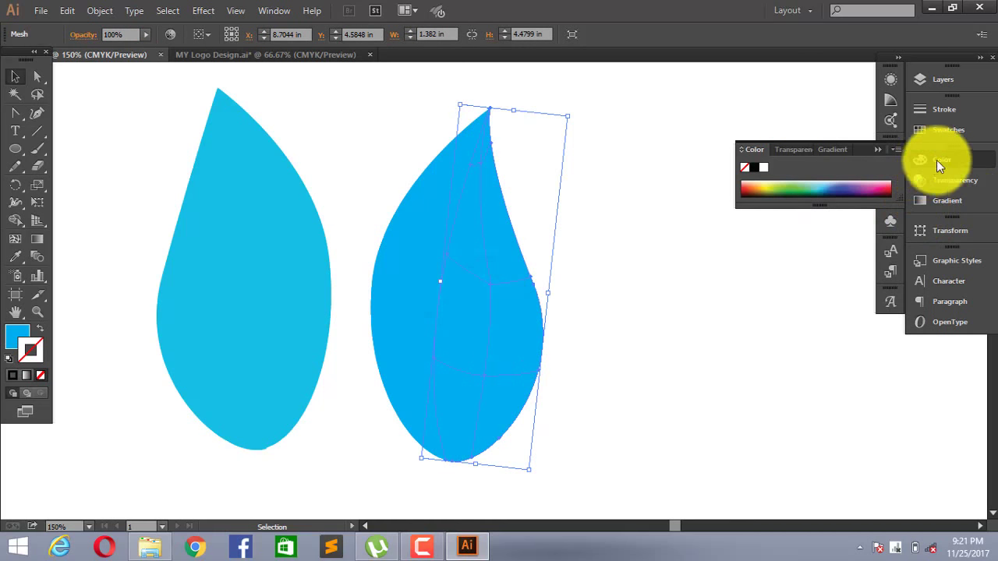
{"action": "left_click", "coordinate": [948, 130]}
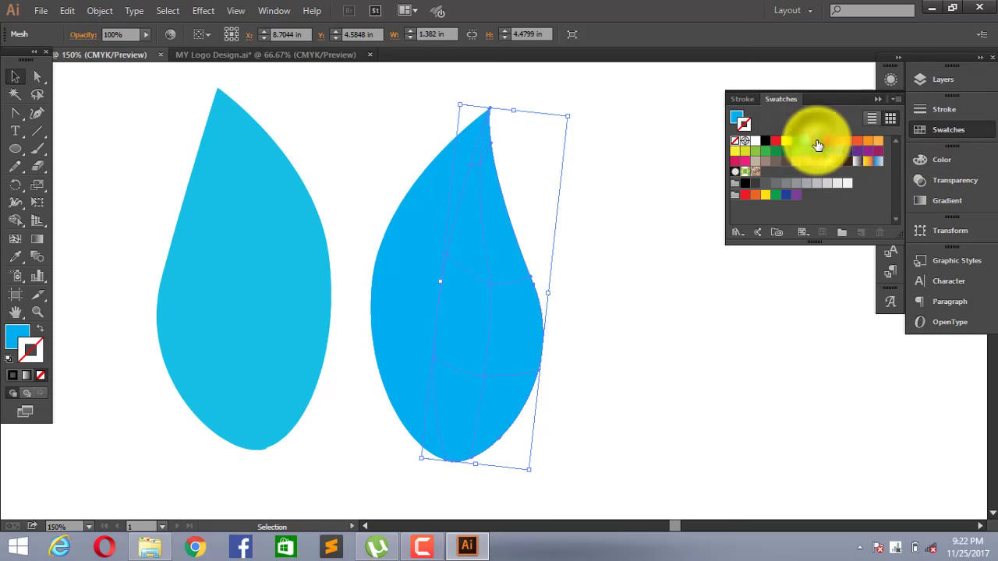
{"action": "scroll", "coordinate": [491, 212], "scroll_direction": "up", "scroll_amount": 1, "text": "alt"}
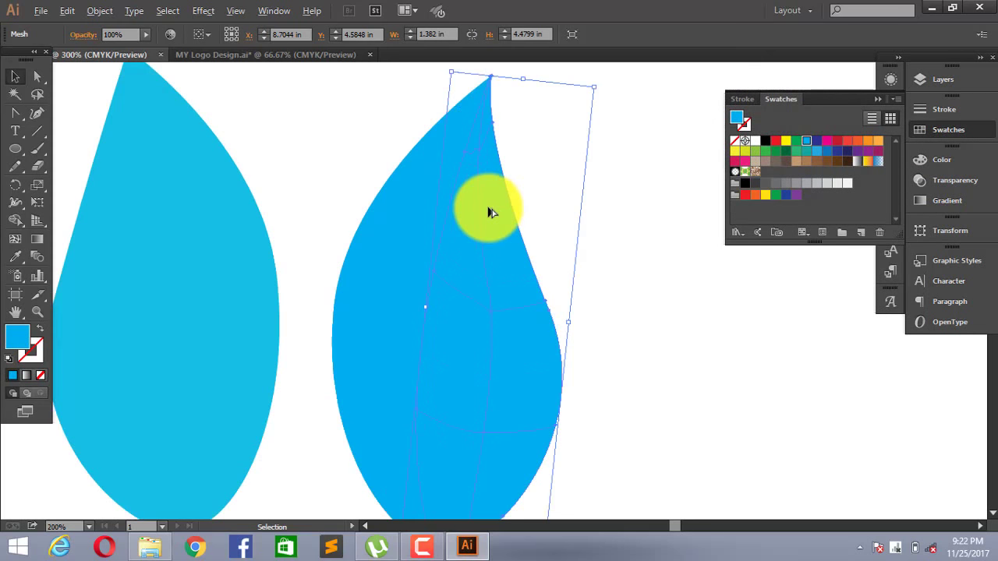
{"action": "scroll", "coordinate": [491, 213], "scroll_direction": "up", "scroll_amount": 1, "text": "alt"}
{"action": "left_click_drag", "start_coordinate": [486, 182], "coordinate": [485, 258]}
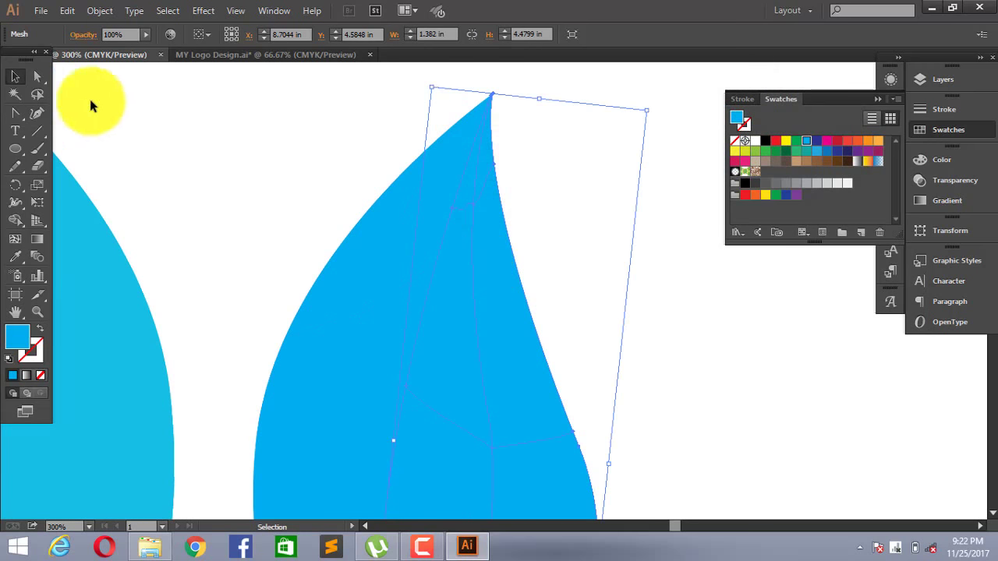
Step: Reshape the right drop's tip with Direct Selection and shade its mesh point dark blue
{"action": "left_click", "coordinate": [37, 76]}
{"action": "left_click", "coordinate": [492, 94]}
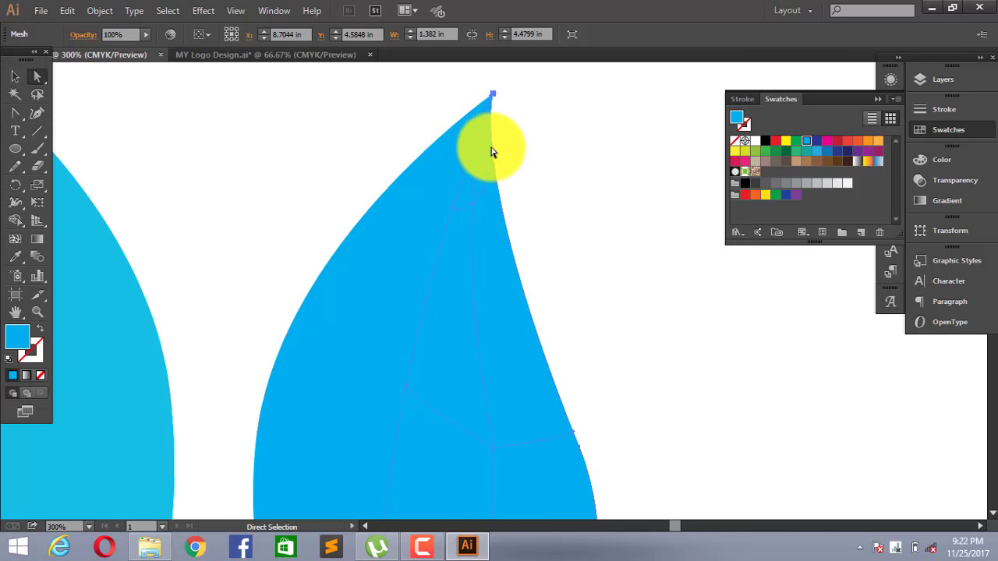
{"action": "left_click_drag", "start_coordinate": [491, 151], "coordinate": [507, 173]}
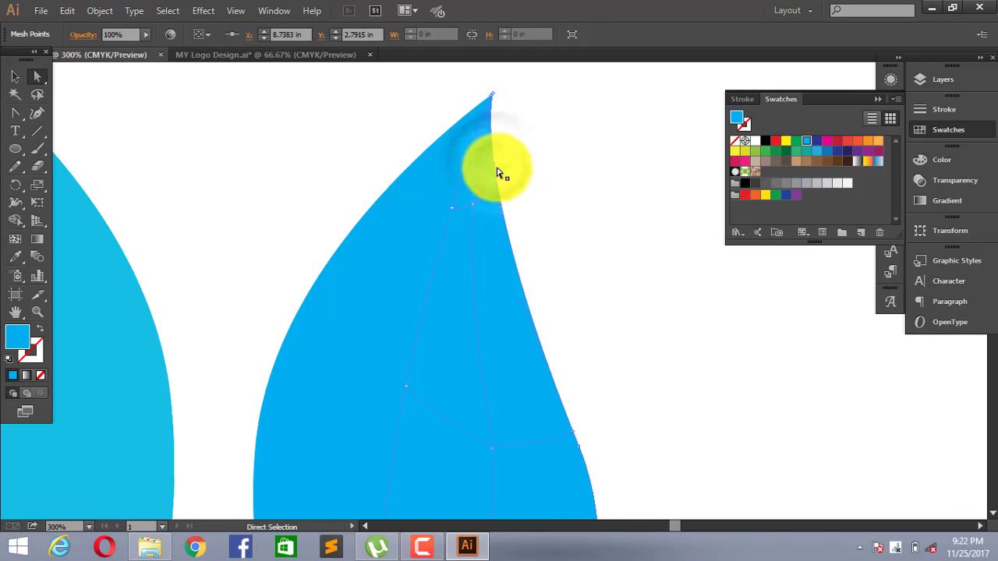
{"action": "left_click", "coordinate": [818, 149]}
{"action": "scroll", "coordinate": [592, 196], "scroll_direction": "down", "scroll_amount": 2}
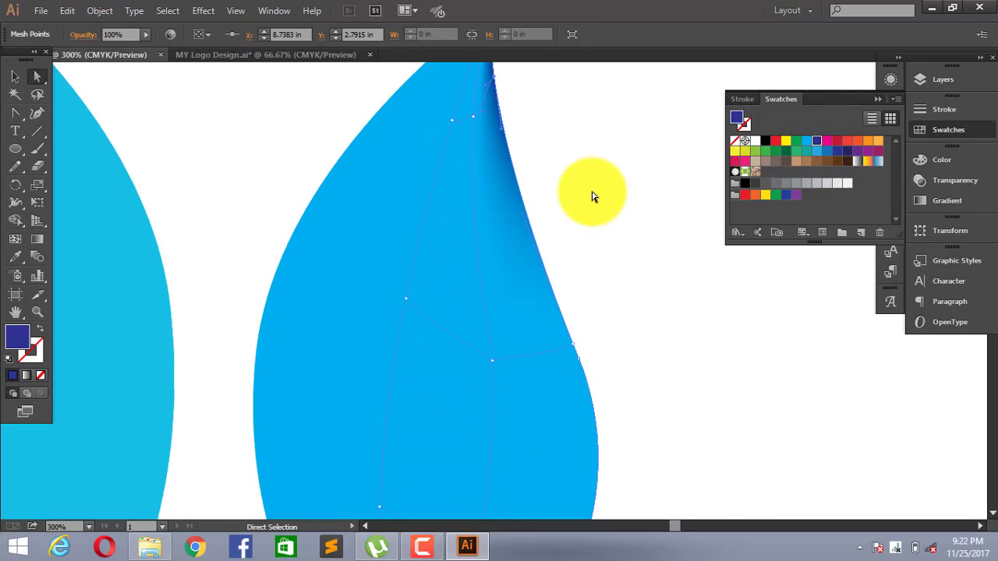
{"action": "scroll", "coordinate": [590, 216], "scroll_direction": "down", "scroll_amount": 1}
Step: Shade three mesh points down the leaf's right edge dark blue
{"action": "left_click", "coordinate": [570, 292]}
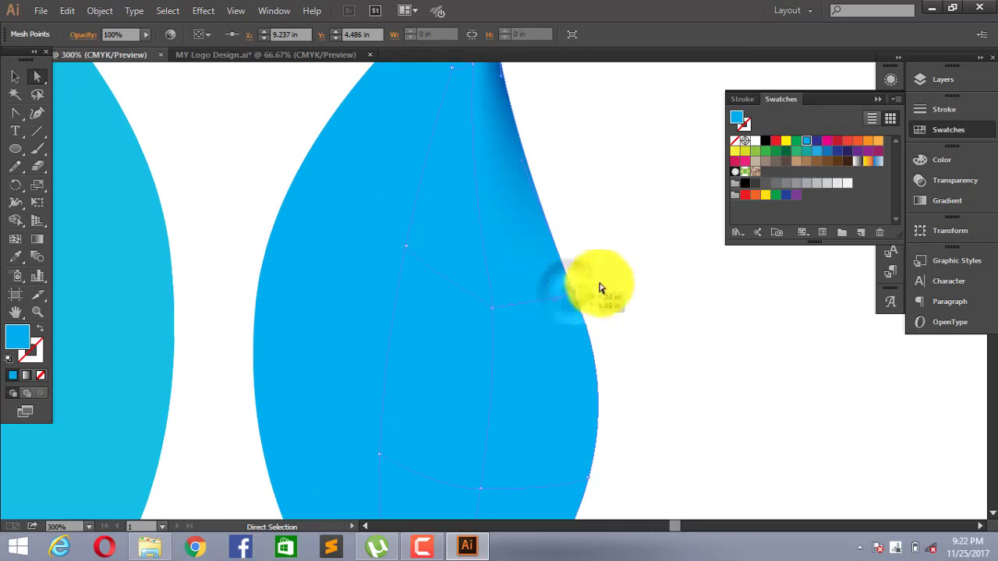
{"action": "left_click", "coordinate": [819, 145]}
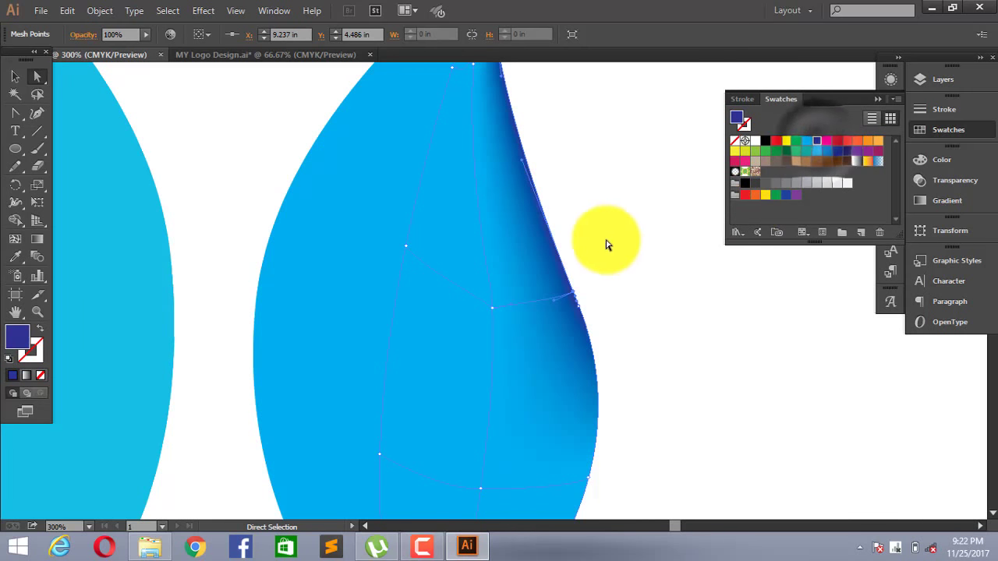
{"action": "scroll", "coordinate": [608, 241], "scroll_direction": "down", "scroll_amount": 3}
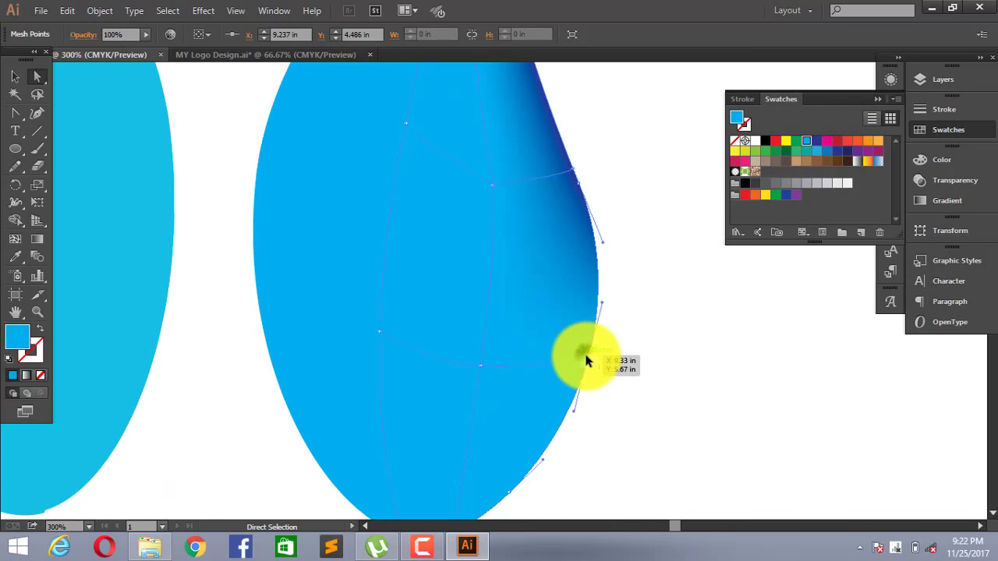
{"action": "left_click", "coordinate": [587, 360]}
{"action": "left_click", "coordinate": [817, 143]}
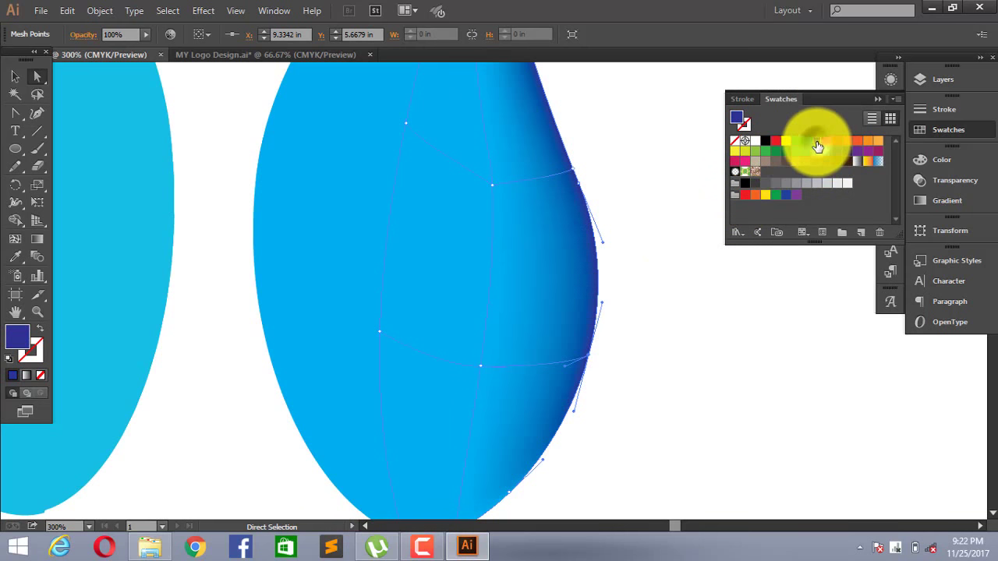
{"action": "scroll", "coordinate": [506, 409], "scroll_direction": "down", "scroll_amount": 2}
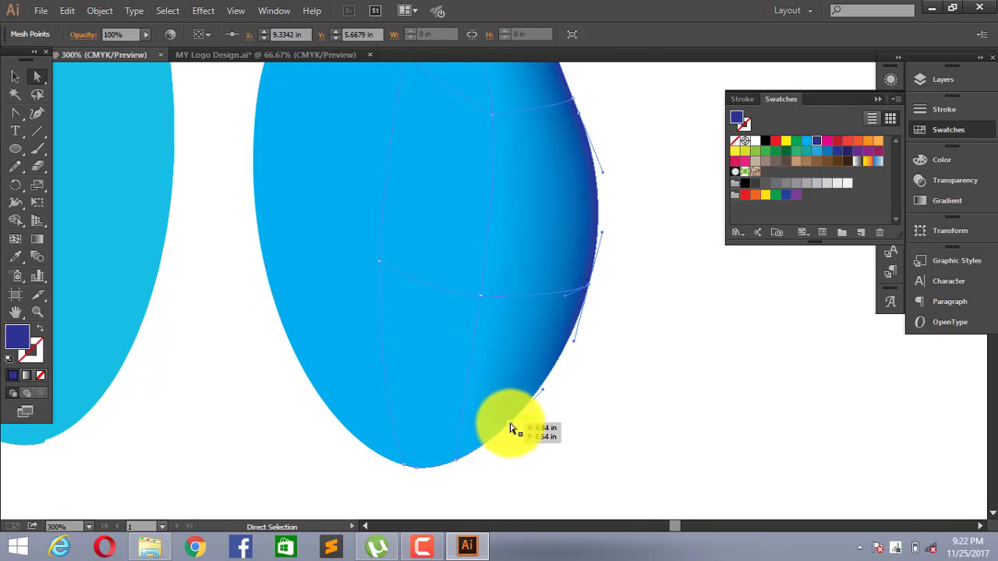
{"action": "left_click", "coordinate": [510, 426]}
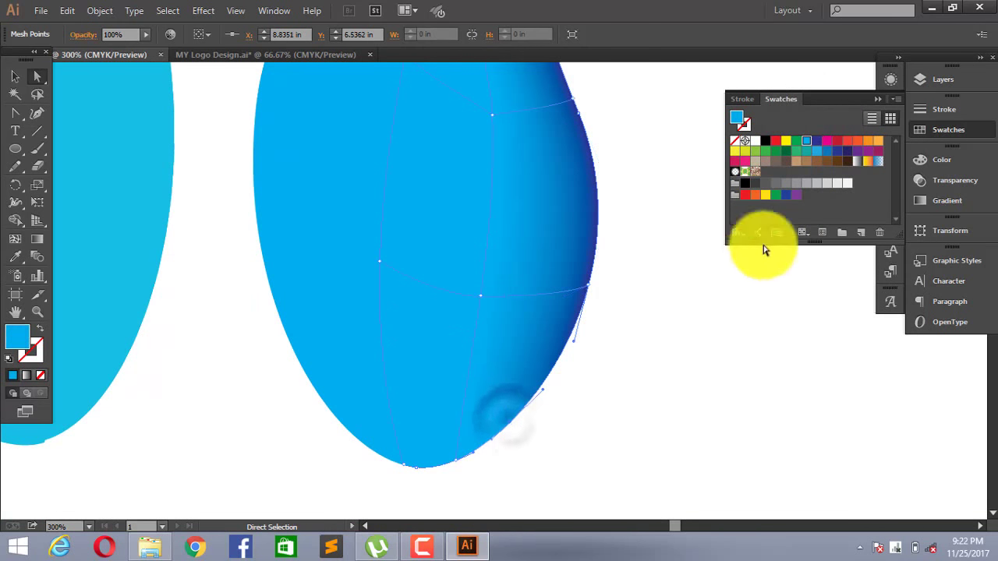
{"action": "left_click", "coordinate": [818, 144]}
{"action": "scroll", "coordinate": [442, 407], "scroll_direction": "down", "scroll_amount": 2}
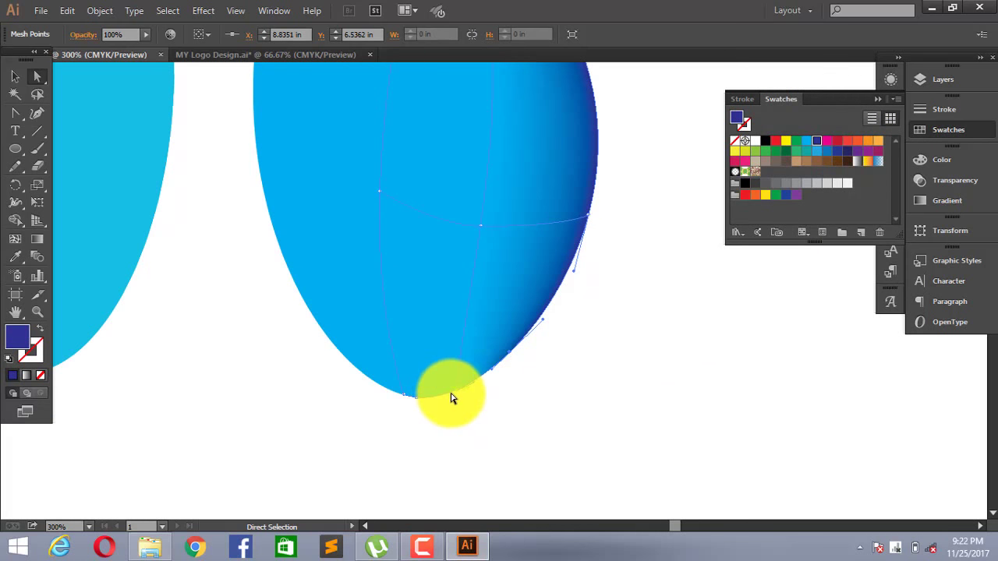
Step: Shade the bottom-tip mesh point dark blue and drag it to reshape the shading
{"action": "left_click", "coordinate": [456, 396]}
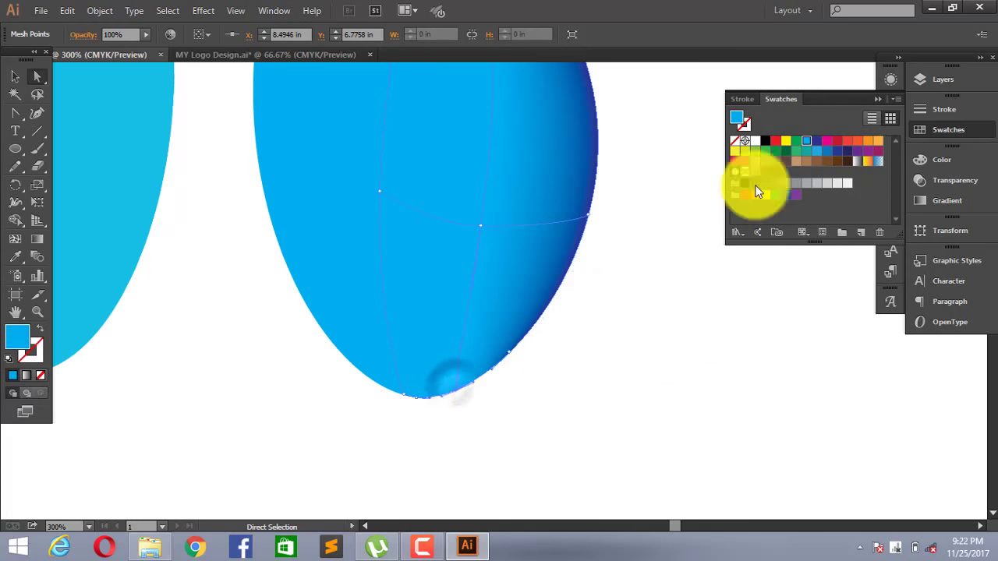
{"action": "left_click", "coordinate": [821, 144]}
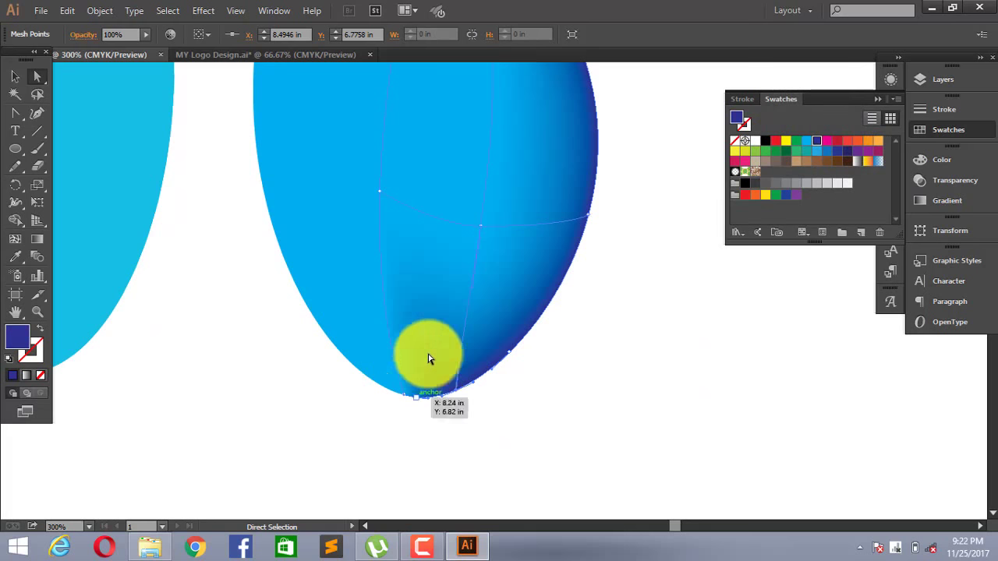
{"action": "scroll", "coordinate": [439, 334], "scroll_direction": "up", "scroll_amount": 2}
{"action": "scroll", "coordinate": [441, 329], "scroll_direction": "up", "scroll_amount": 3}
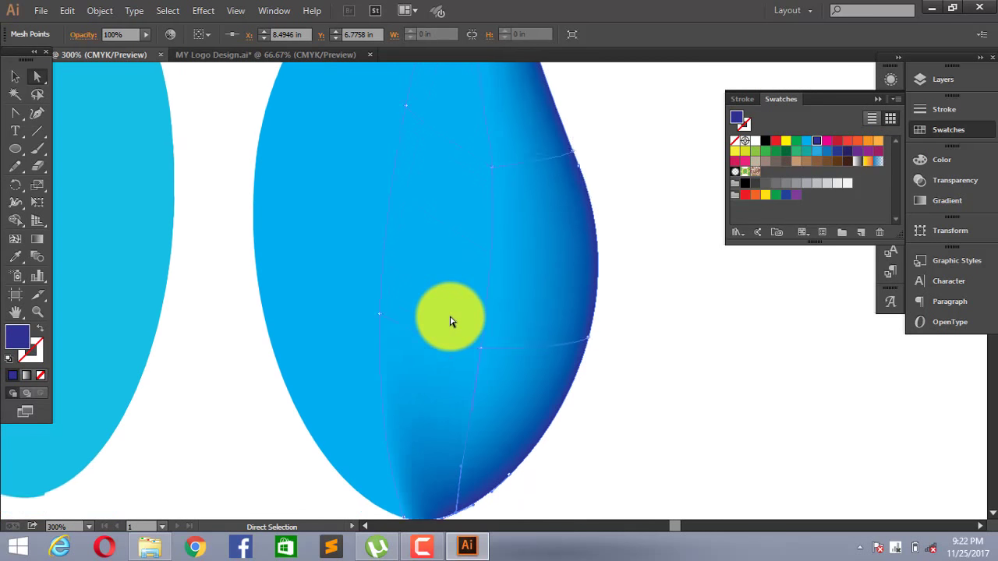
{"action": "scroll", "coordinate": [450, 323], "scroll_direction": "down", "scroll_amount": 3}
{"action": "mouse_move", "coordinate": [437, 424]}
{"action": "left_mouse_down"}
{"action": "mouse_move", "coordinate": [405, 468]}
{"action": "mouse_move", "coordinate": [413, 468]}
{"action": "left_mouse_up"}
{"action": "scroll", "coordinate": [424, 279], "scroll_direction": "up", "scroll_amount": 1}
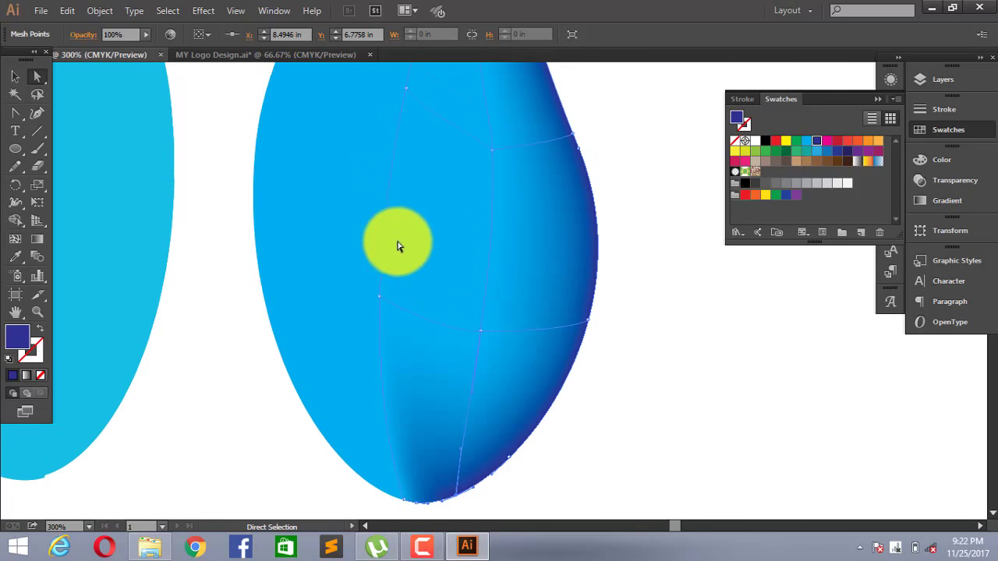
Step: Shade a mid-leaf mesh point dark blue and shift nearby points to reshape the shading
{"action": "left_click_drag", "start_coordinate": [337, 206], "coordinate": [423, 212]}
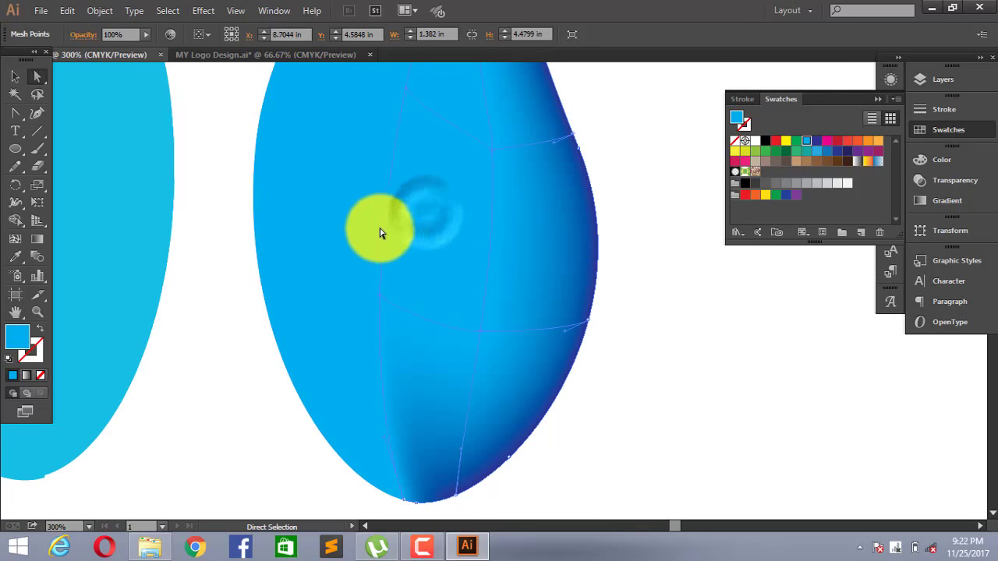
{"action": "left_click", "coordinate": [809, 147]}
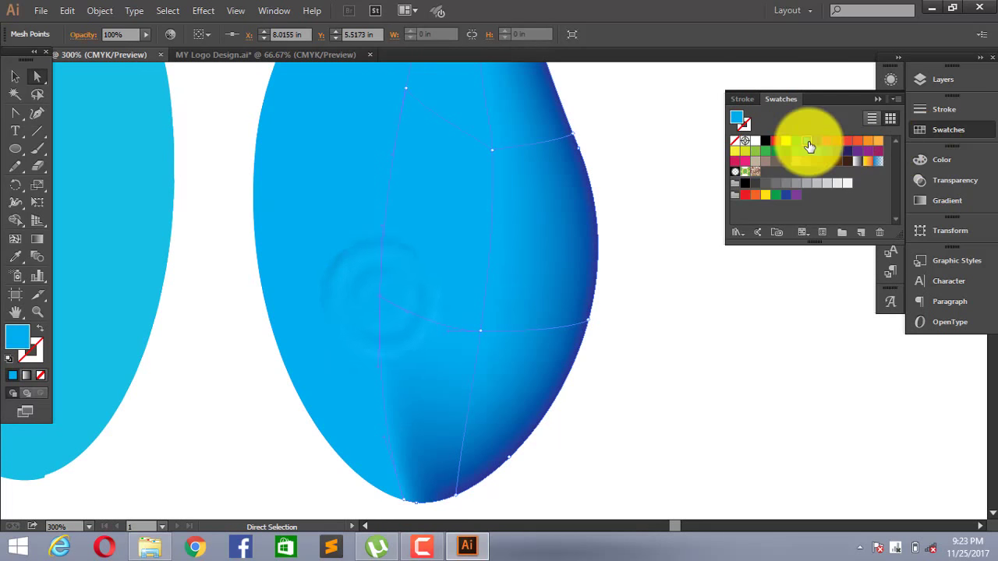
{"action": "left_click", "coordinate": [816, 142]}
{"action": "scroll", "coordinate": [475, 343], "scroll_direction": "down", "scroll_amount": 1}
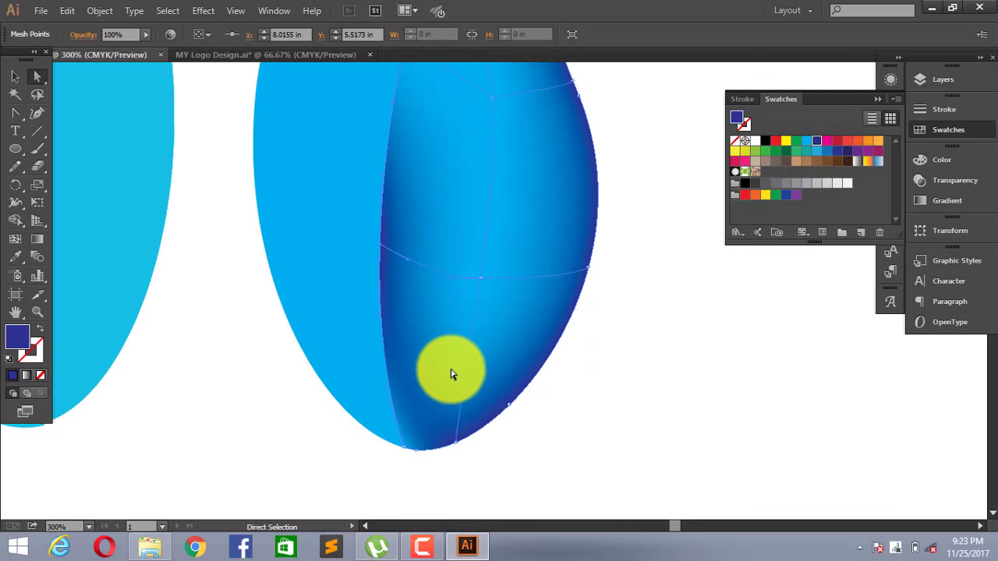
{"action": "left_click", "coordinate": [402, 448]}
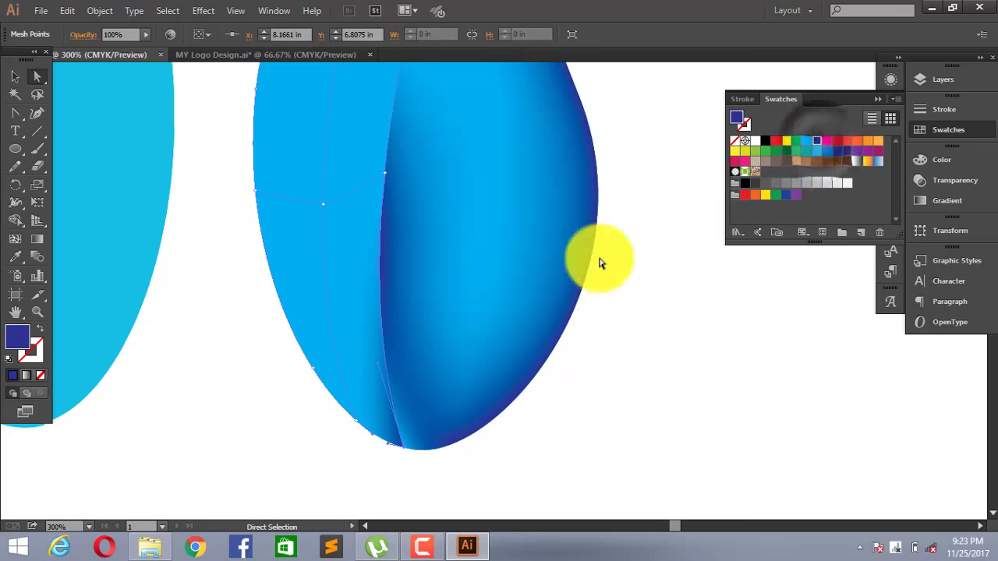
{"action": "scroll", "coordinate": [561, 265], "scroll_direction": "up", "scroll_amount": 1}
{"action": "scroll", "coordinate": [467, 250], "scroll_direction": "up", "scroll_amount": 4}
{"action": "left_click_drag", "start_coordinate": [397, 290], "coordinate": [386, 312]}
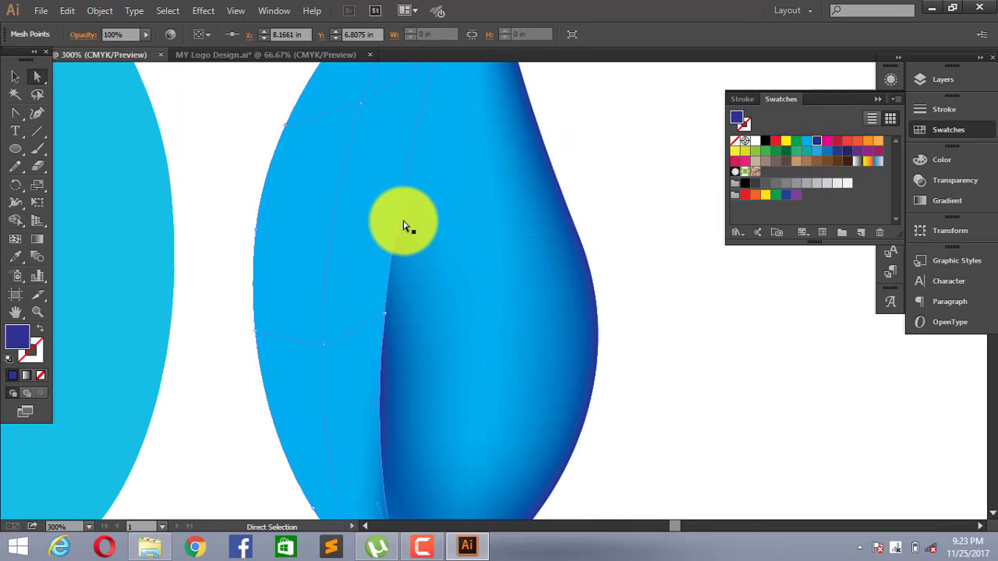
{"action": "left_click", "coordinate": [405, 178]}
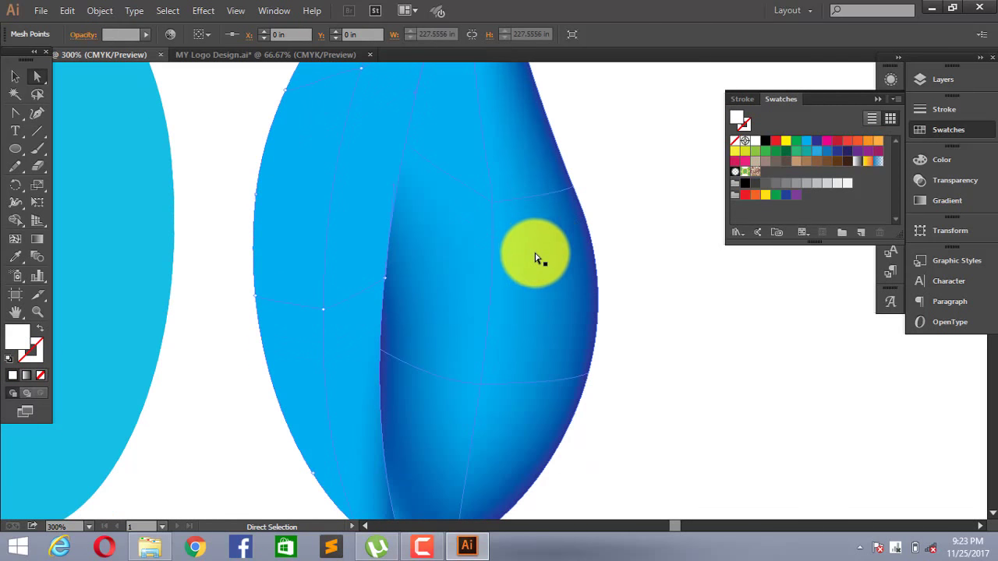
Step: Colour mesh points along the central line dark blue, extending the crease toward the top
{"action": "scroll", "coordinate": [539, 256], "scroll_direction": "down", "scroll_amount": 3}
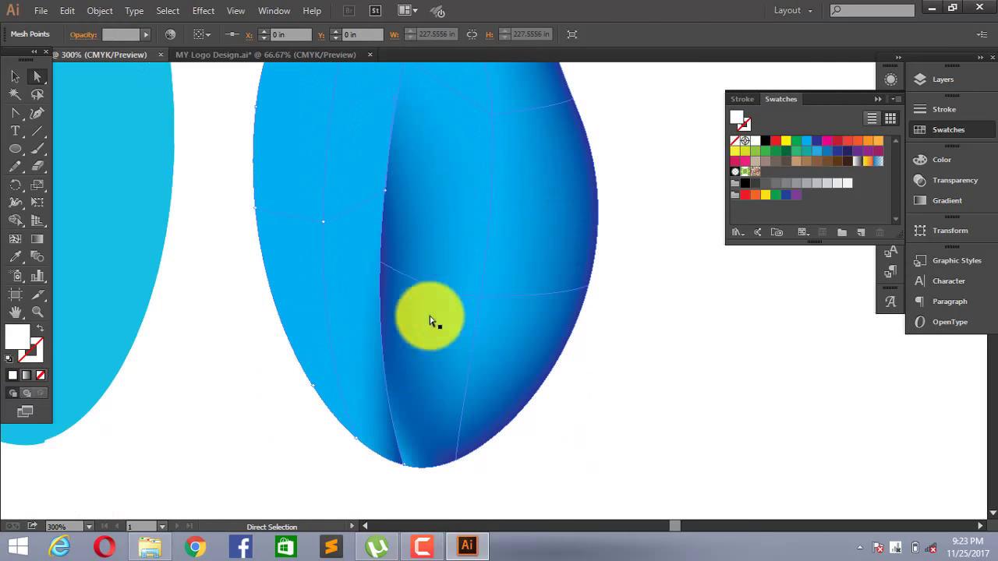
{"action": "left_click", "coordinate": [385, 192]}
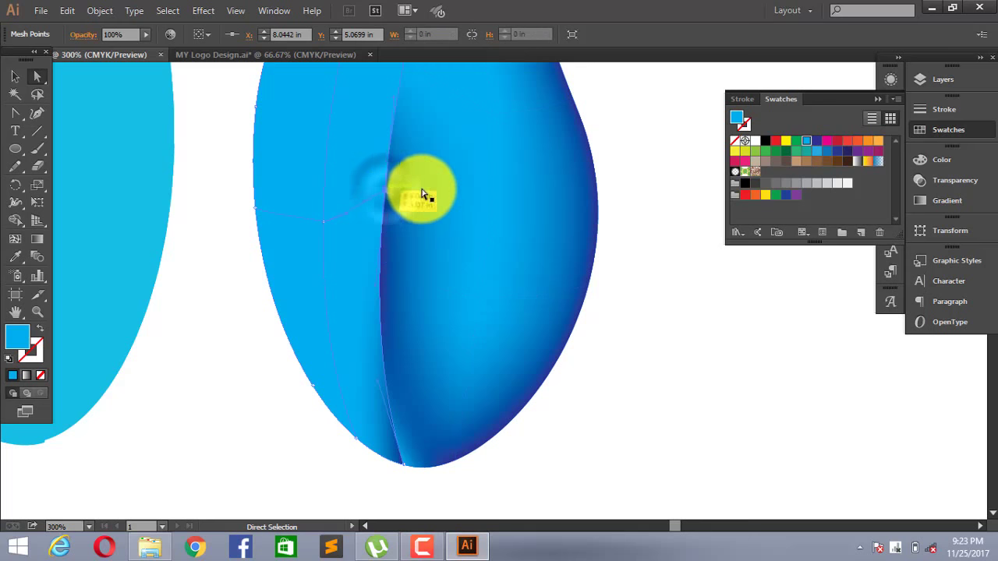
{"action": "left_click", "coordinate": [816, 143]}
{"action": "scroll", "coordinate": [639, 195], "scroll_direction": "up", "scroll_amount": 2}
{"action": "scroll", "coordinate": [492, 200], "scroll_direction": "up", "scroll_amount": 1}
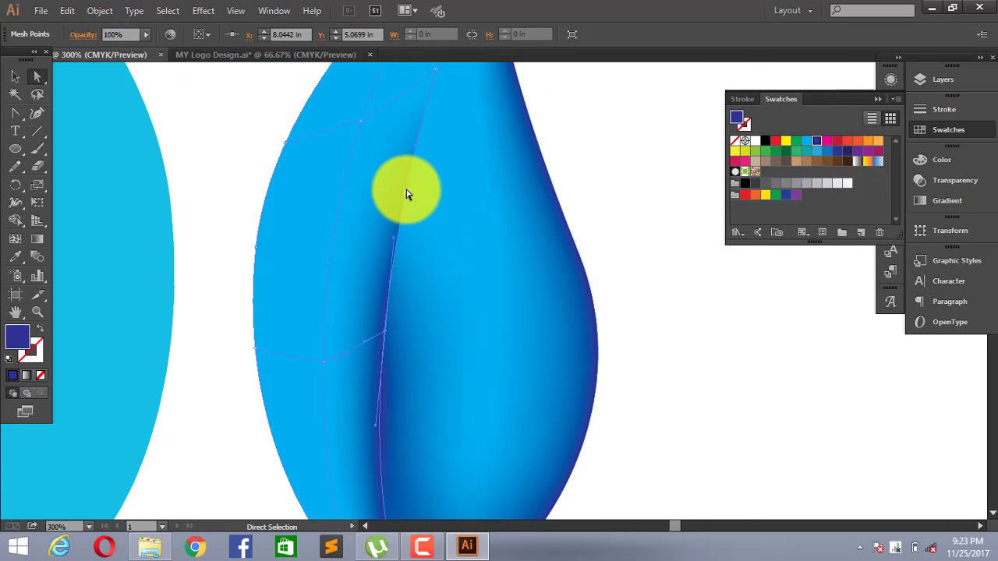
{"action": "left_click", "coordinate": [407, 199]}
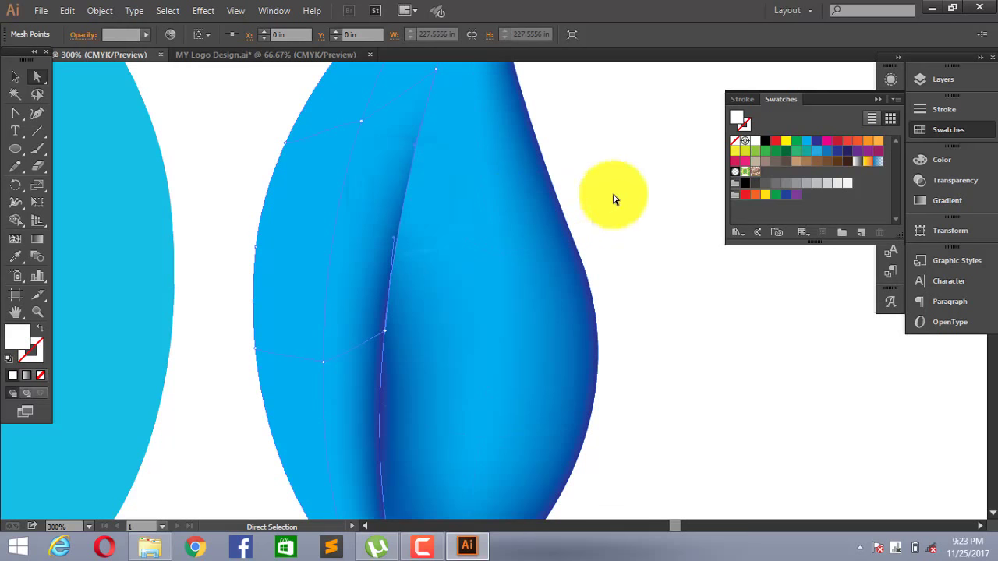
{"action": "scroll", "coordinate": [493, 189], "scroll_direction": "up", "scroll_amount": 2}
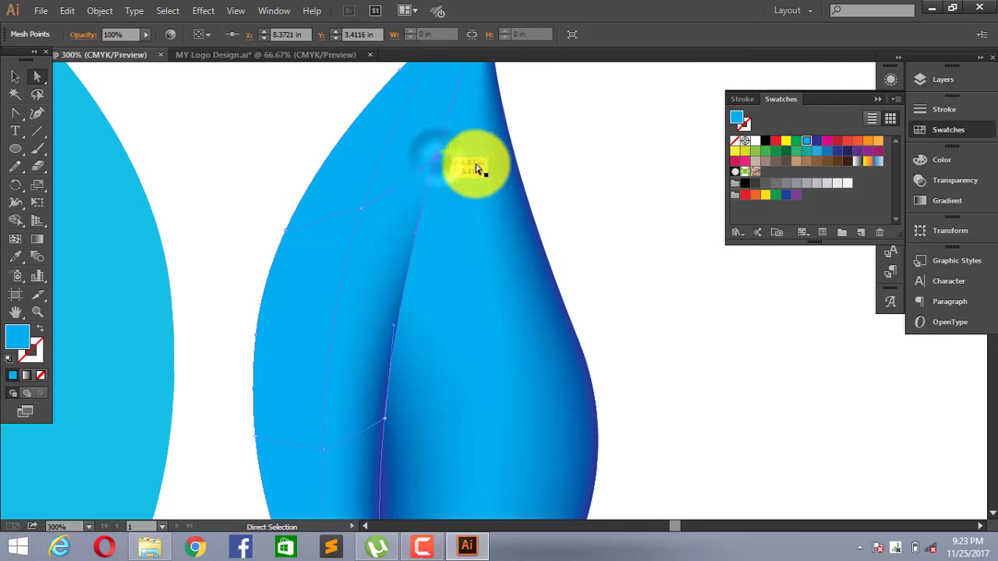
{"action": "left_click", "coordinate": [817, 142]}
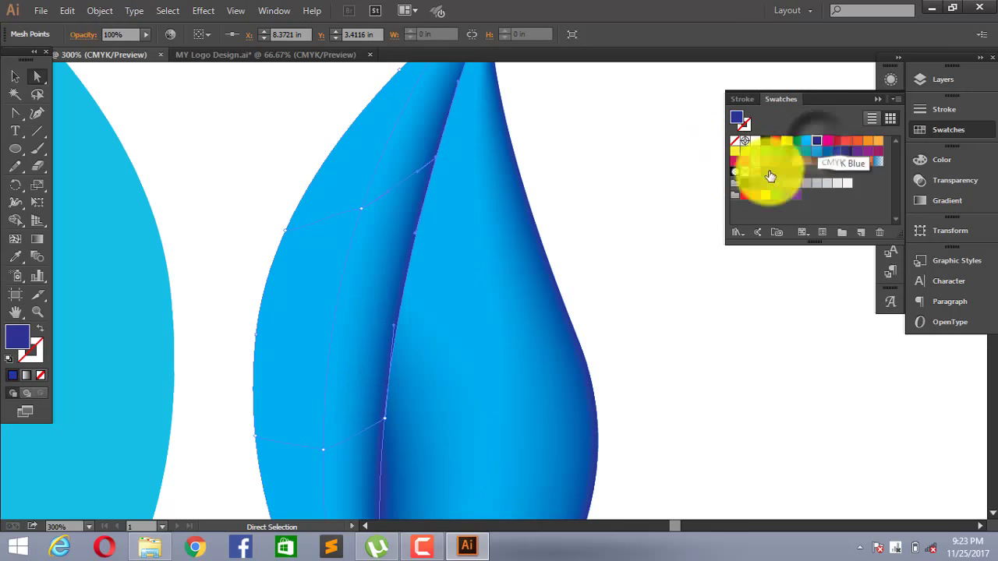
{"action": "scroll", "coordinate": [500, 196], "scroll_direction": "up", "scroll_amount": 2}
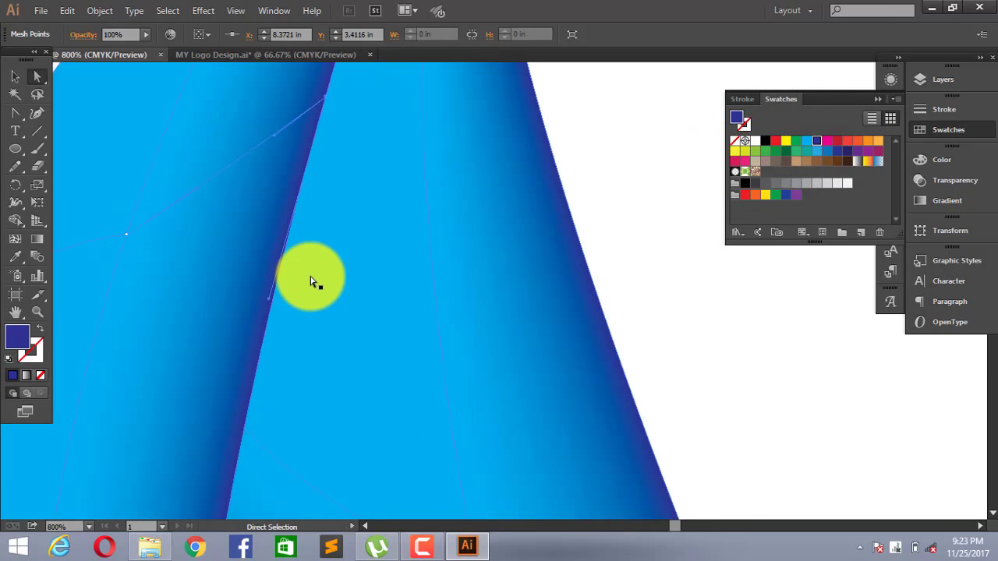
Step: Undo the last colour changes and recolour two crease-edge mesh points dark blue
{"action": "key", "text": "ctrl+z"}
{"action": "key", "text": "ctrl+z"}
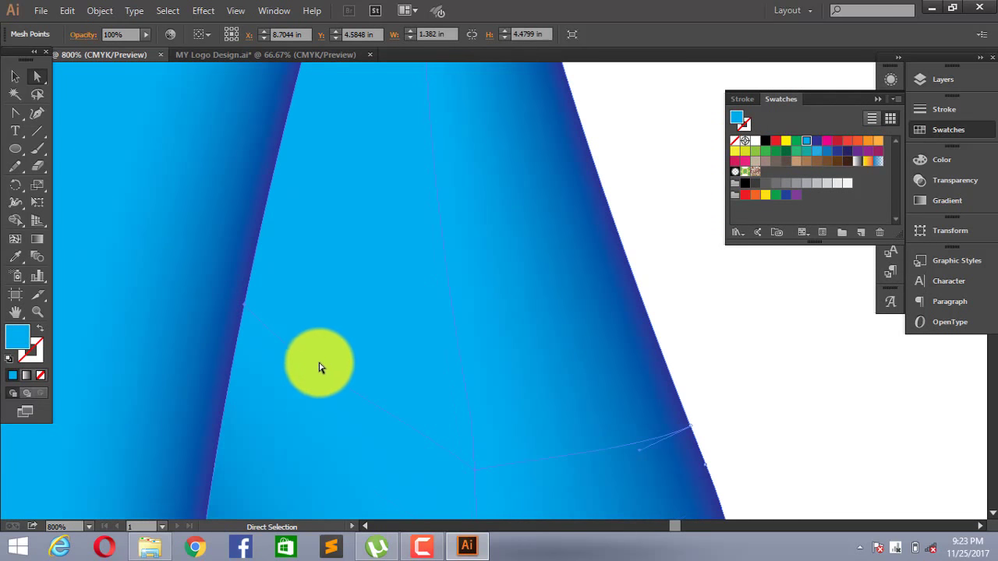
{"action": "left_click", "coordinate": [306, 371]}
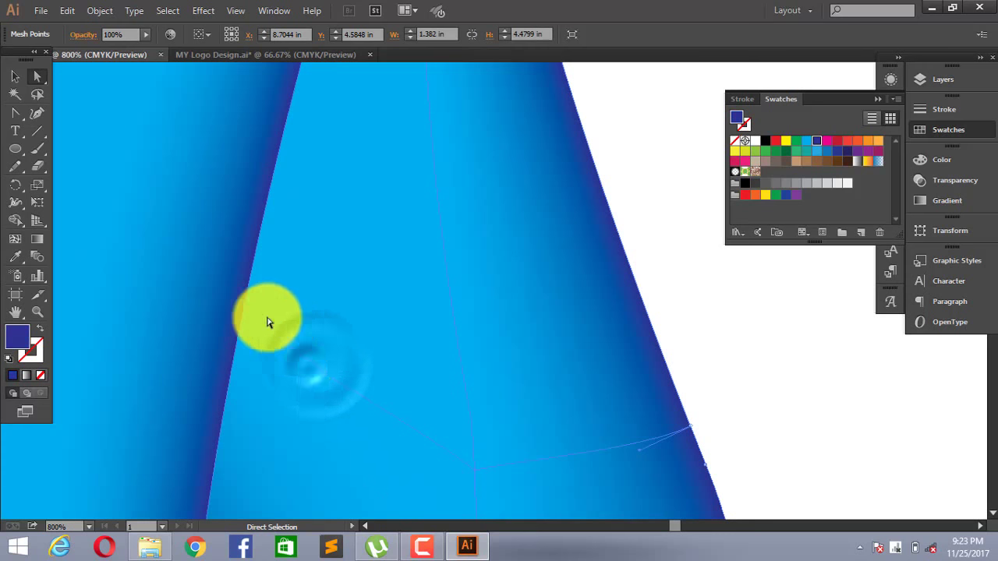
{"action": "left_click", "coordinate": [249, 311]}
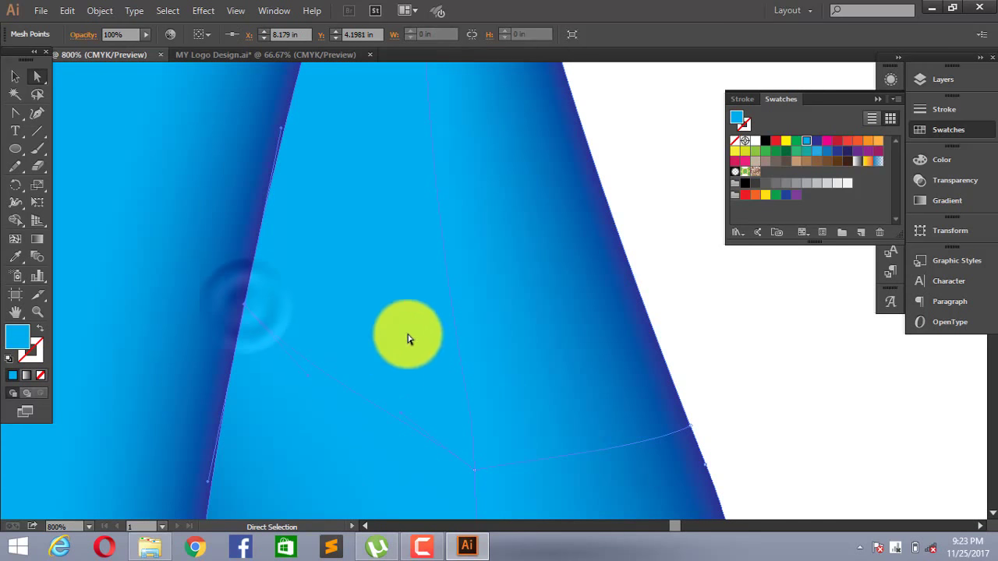
{"action": "left_click", "coordinate": [816, 141]}
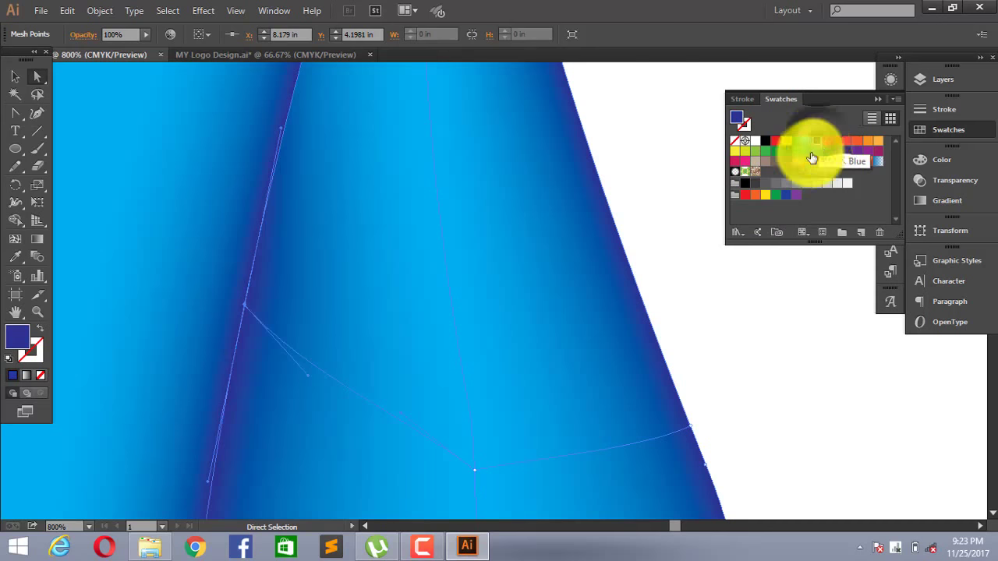
{"action": "scroll", "coordinate": [404, 201], "scroll_direction": "up", "scroll_amount": 2}
{"action": "scroll", "coordinate": [403, 200], "scroll_direction": "up", "scroll_amount": 2}
{"action": "scroll", "coordinate": [331, 224], "scroll_direction": "up", "scroll_amount": 1}
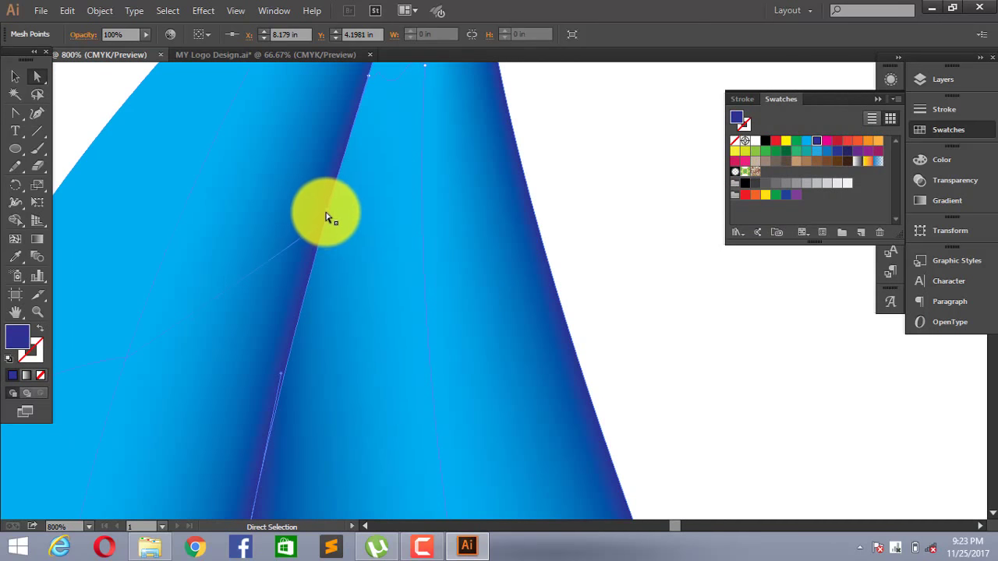
{"action": "scroll", "coordinate": [382, 183], "scroll_direction": "up", "scroll_amount": 2}
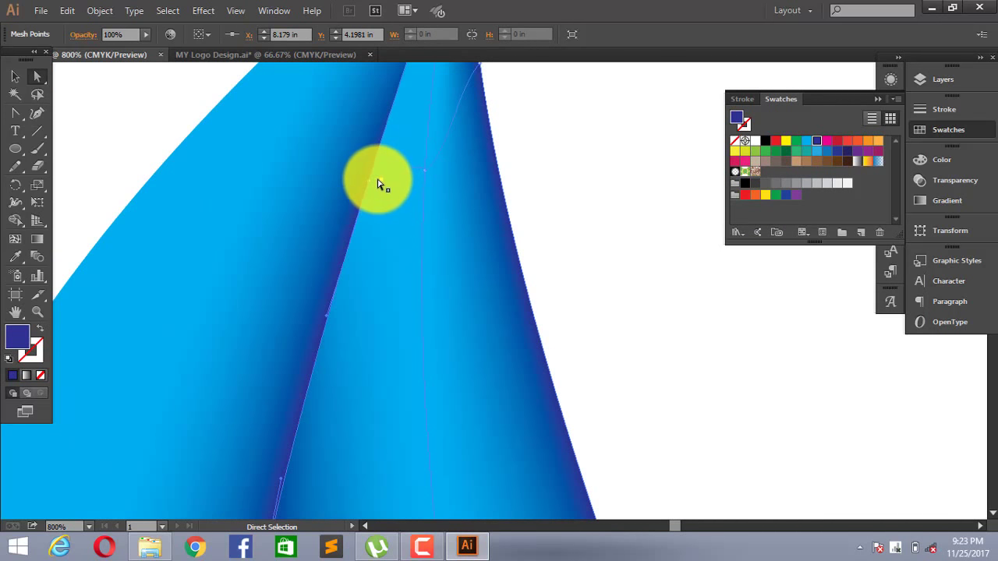
Step: Recolour a mesh point in the leaf's light middle area dark blue
{"action": "left_click", "coordinate": [372, 187]}
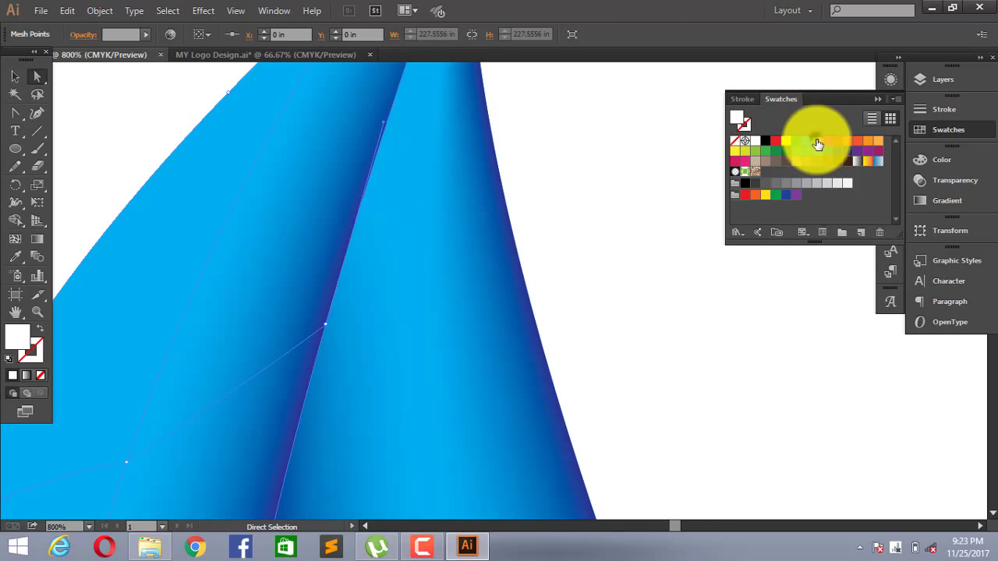
{"action": "scroll", "coordinate": [390, 179], "scroll_direction": "up", "scroll_amount": 1}
{"action": "left_click", "coordinate": [392, 187]}
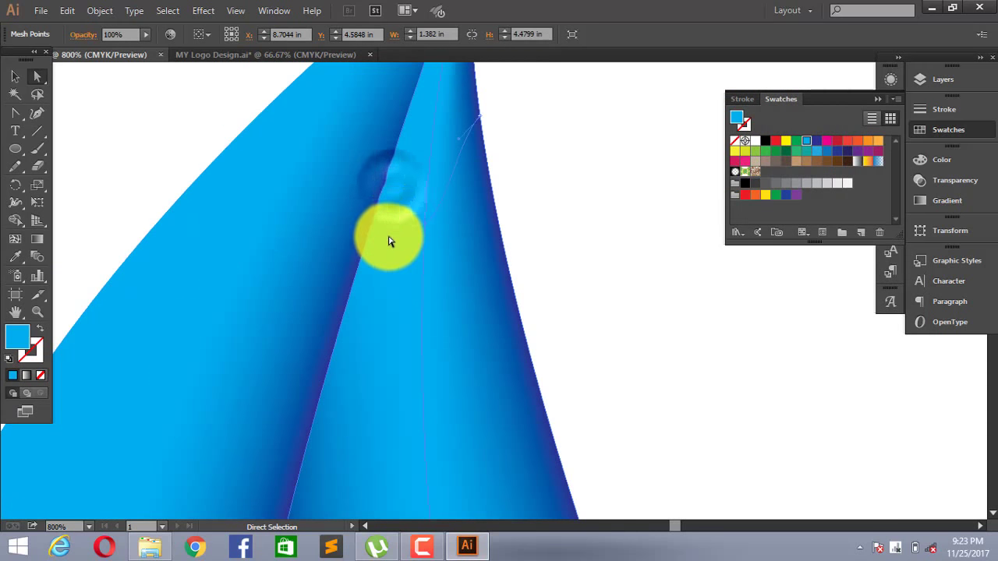
{"action": "scroll", "coordinate": [391, 235], "scroll_direction": "up", "scroll_amount": 3}
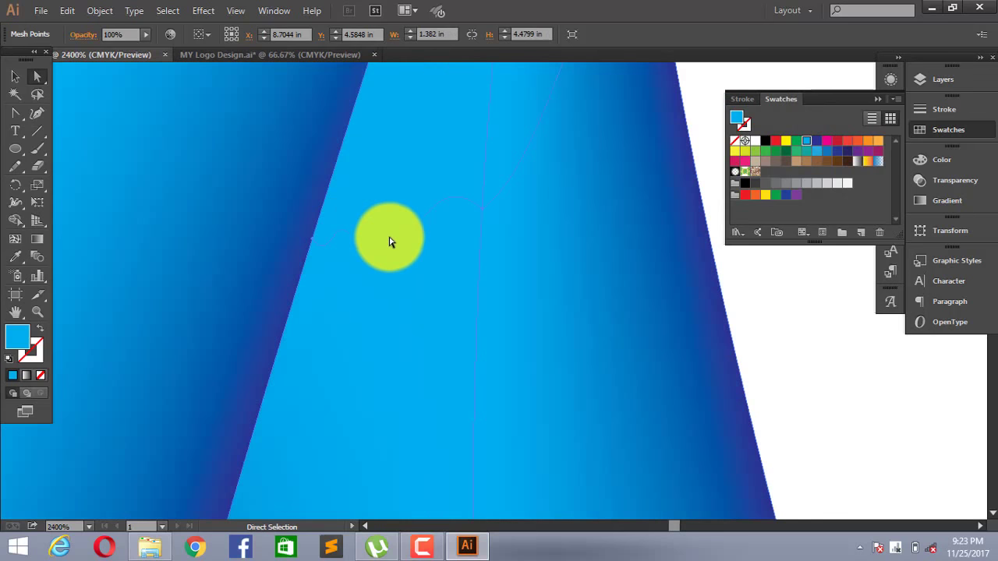
{"action": "left_click", "coordinate": [312, 245]}
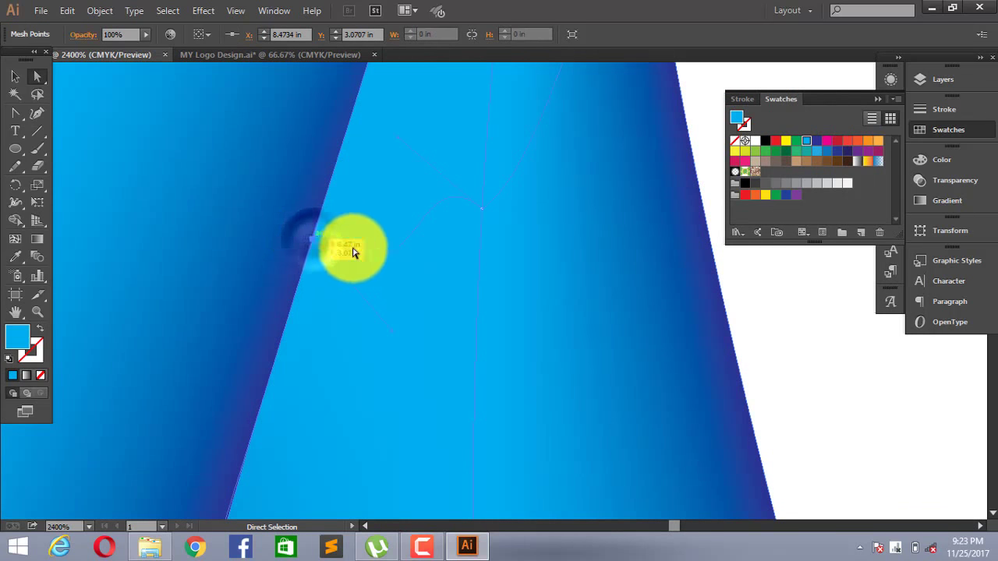
{"action": "left_click", "coordinate": [817, 142]}
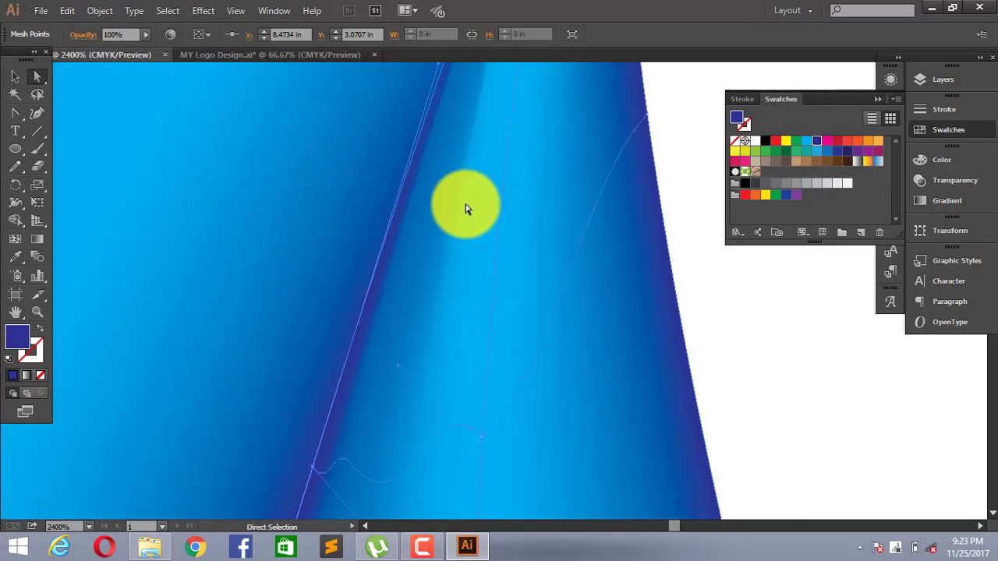
{"action": "mouse_move", "coordinate": [473, 200]}
{"action": "left_mouse_down"}
{"action": "mouse_move", "coordinate": [557, 196]}
{"action": "mouse_move", "coordinate": [644, 212]}
{"action": "mouse_move", "coordinate": [597, 292]}
{"action": "mouse_move", "coordinate": [579, 350]}
{"action": "left_mouse_up"}
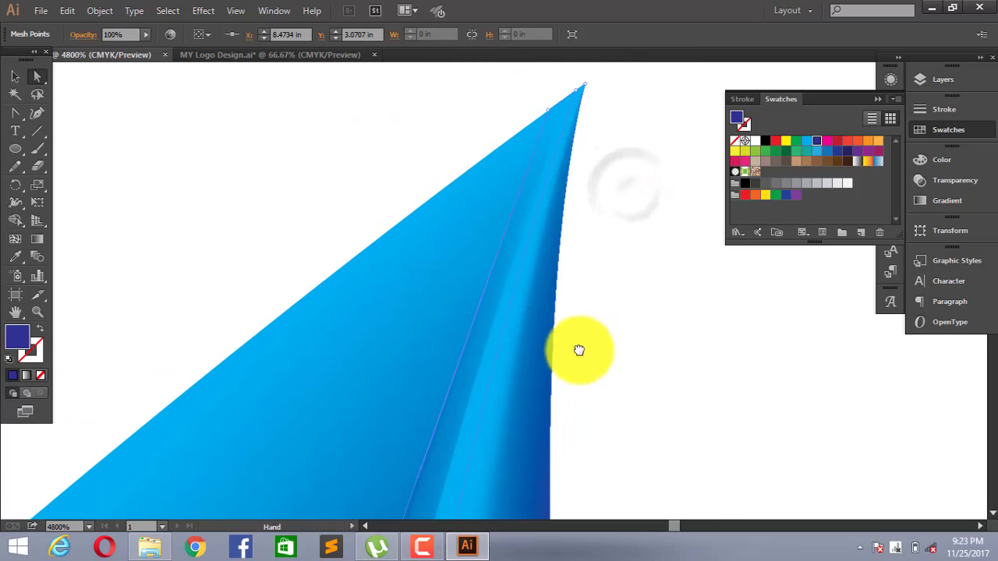
Step: Colour the mesh points at the leaf's tip dark blue
{"action": "left_click", "coordinate": [546, 114]}
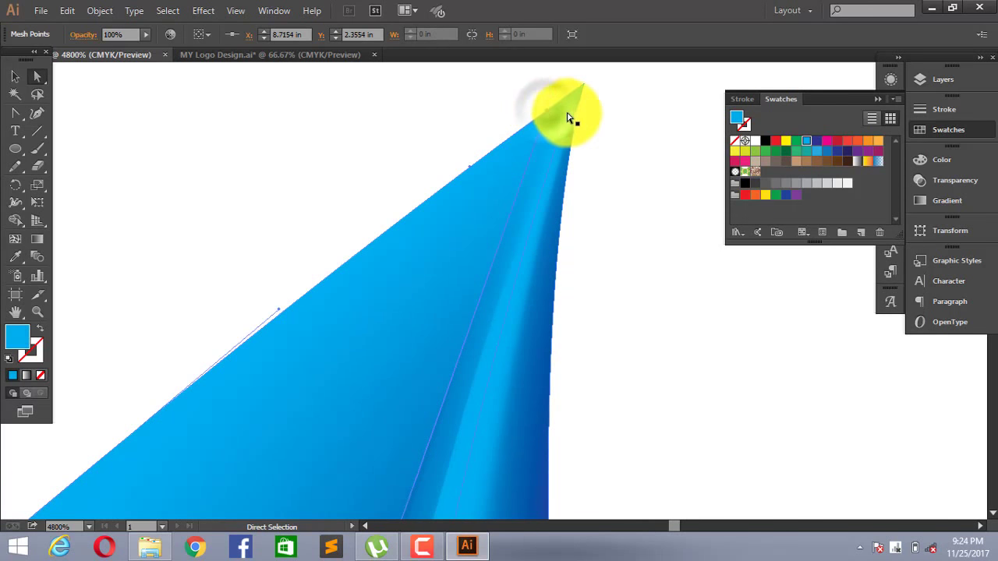
{"action": "left_click", "coordinate": [819, 142]}
{"action": "scroll", "coordinate": [616, 145], "scroll_direction": "down", "scroll_amount": 3}
{"action": "scroll", "coordinate": [600, 148], "scroll_direction": "up", "scroll_amount": 5}
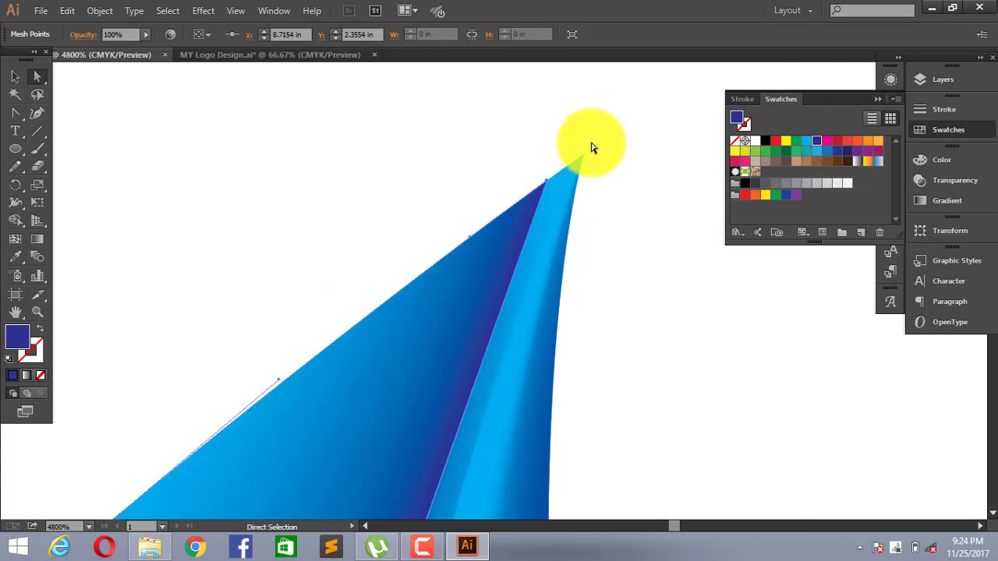
{"action": "left_click", "coordinate": [575, 165]}
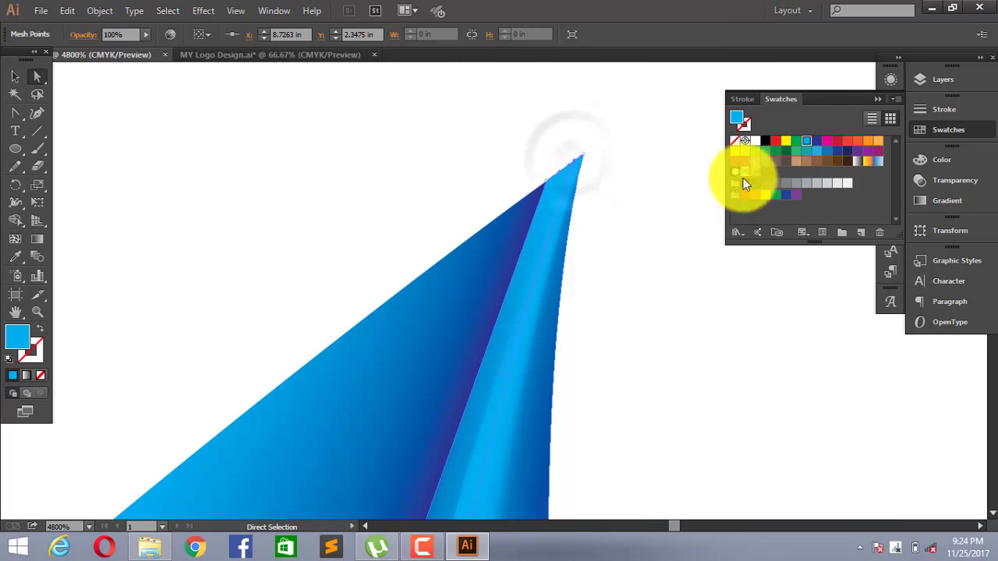
{"action": "left_click", "coordinate": [820, 144]}
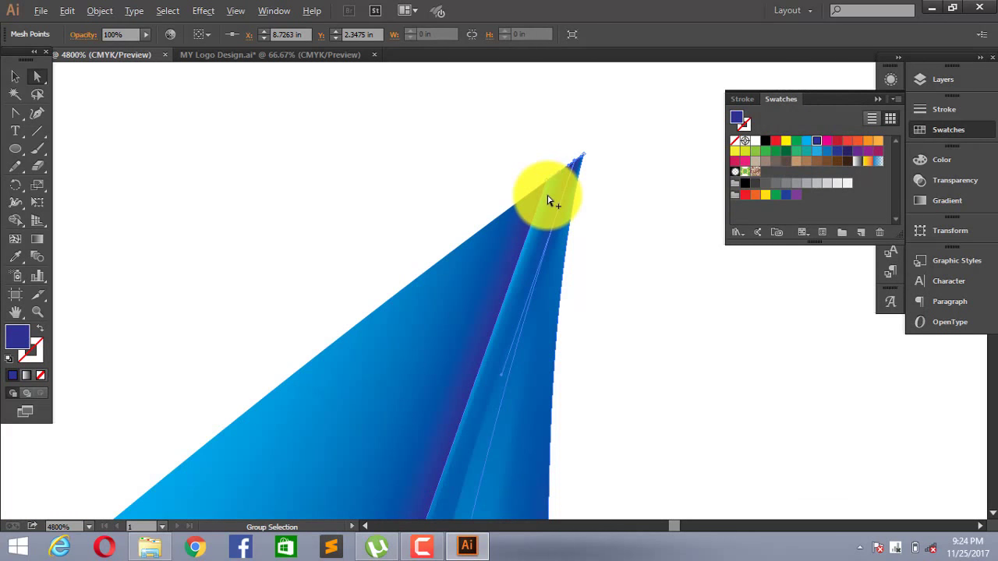
{"action": "scroll", "coordinate": [547, 201], "scroll_direction": "down", "scroll_amount": 2}
{"action": "scroll", "coordinate": [561, 218], "scroll_direction": "down", "scroll_amount": 1}
{"action": "left_click_drag", "start_coordinate": [573, 223], "coordinate": [617, 9]}
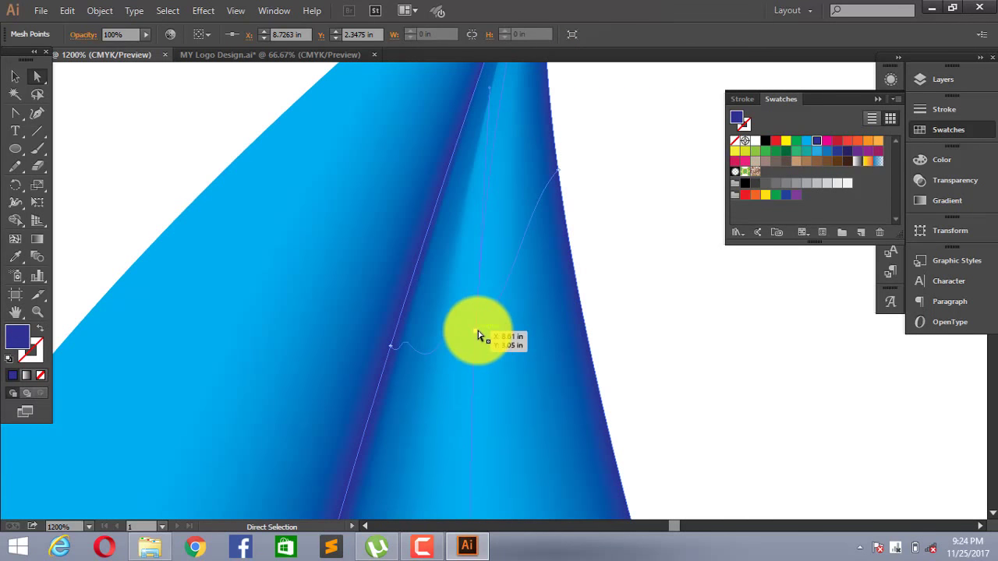
Step: Add a new mesh point and give it a lighter violet-blue via the fill Color Picker
{"action": "left_click", "coordinate": [477, 335]}
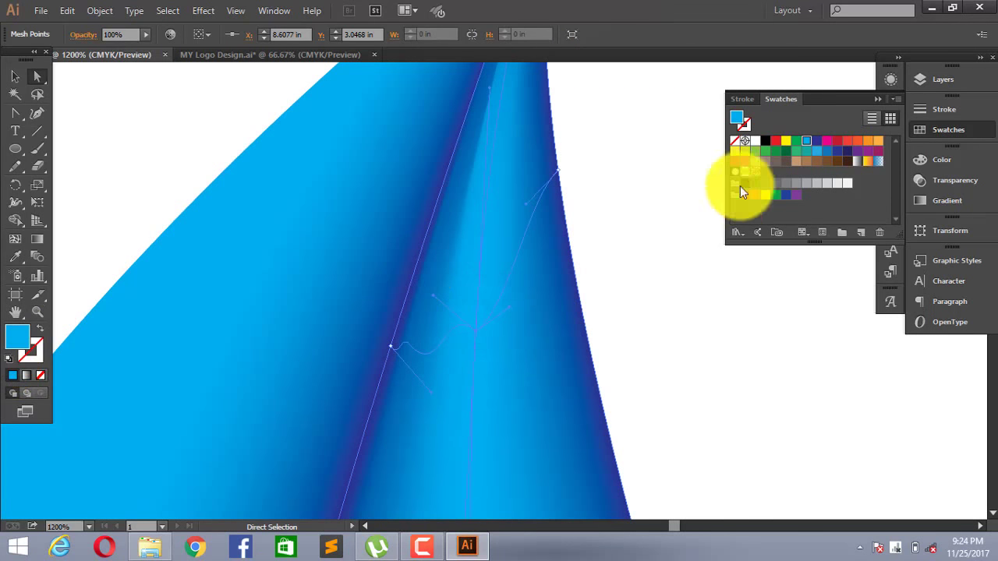
{"action": "left_click", "coordinate": [817, 142]}
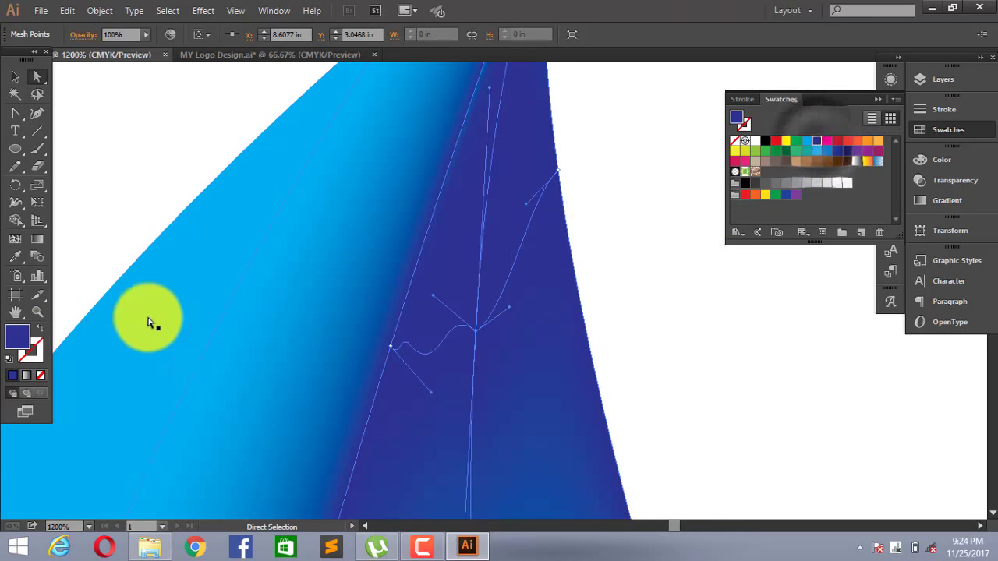
{"action": "double_click", "coordinate": [17, 337]}
{"action": "left_click_drag", "start_coordinate": [364, 323], "coordinate": [370, 287]}
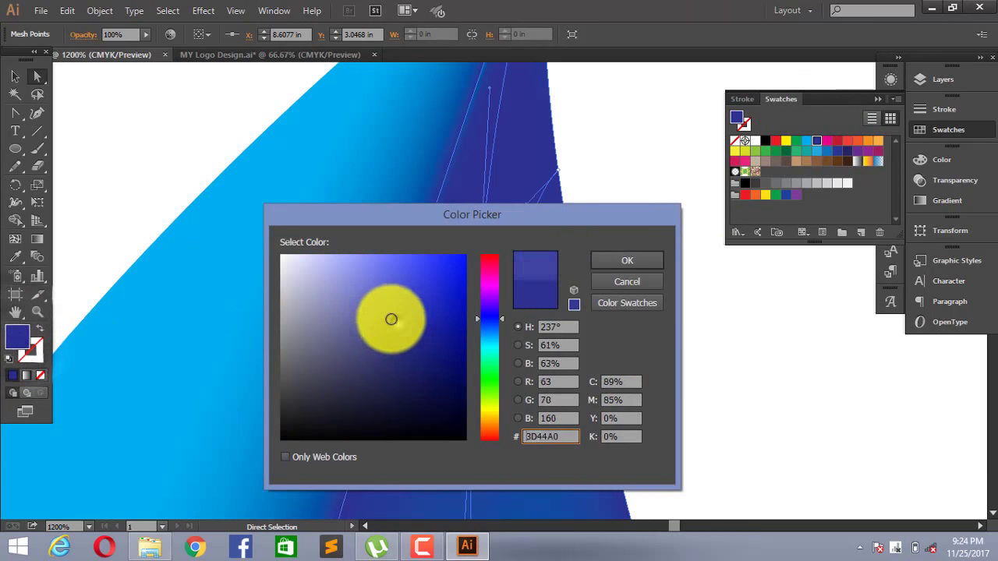
{"action": "left_click", "coordinate": [627, 262]}
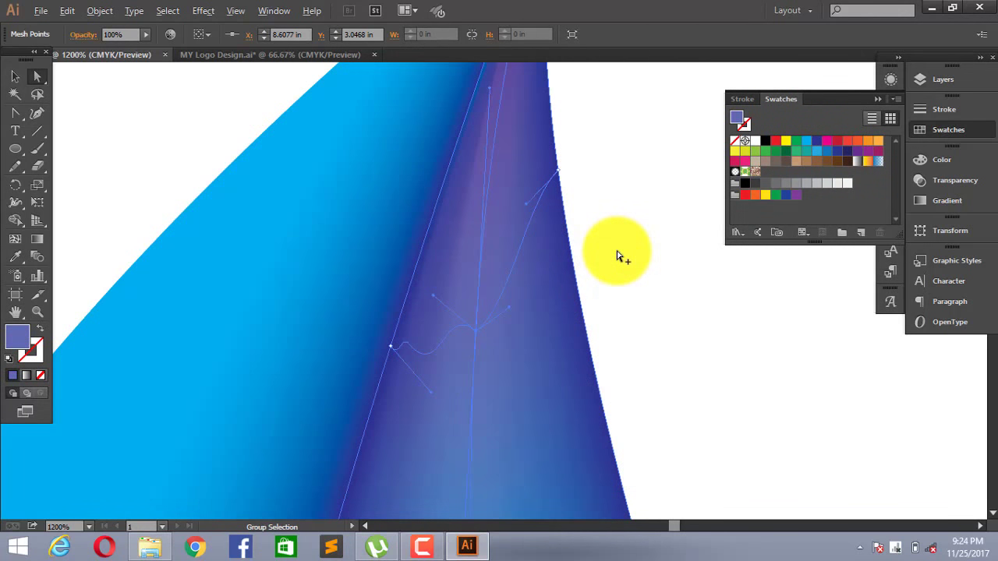
Step: Set a lower seam mesh point to a lighter violet-blue through the Color Picker
{"action": "key", "text": "ctrl+minus"}
{"action": "key", "text": "ctrl+minus"}
{"action": "key", "text": "ctrl+minus"}
{"action": "left_click_drag", "start_coordinate": [647, 201], "coordinate": [572, 199]}
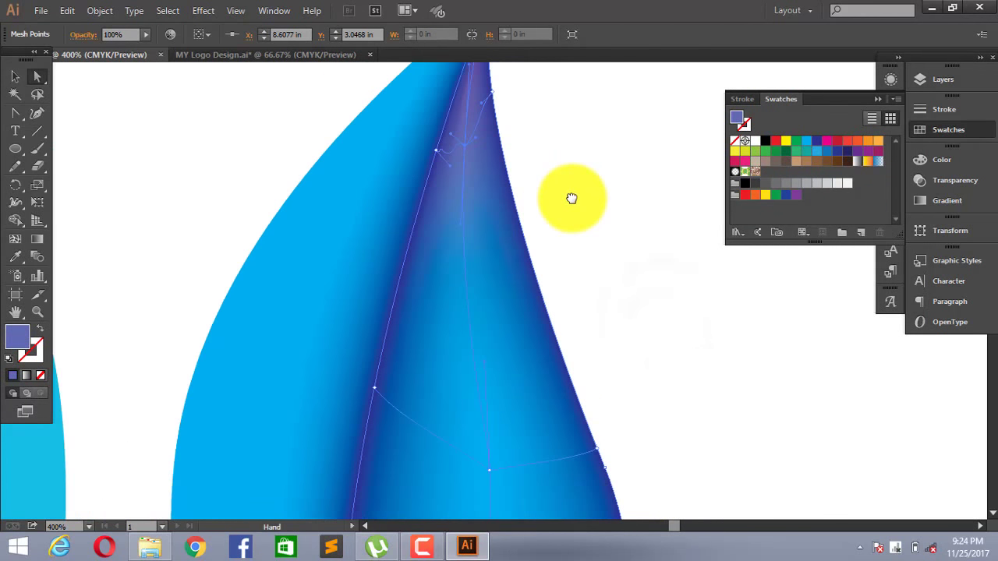
{"action": "left_click", "coordinate": [490, 473]}
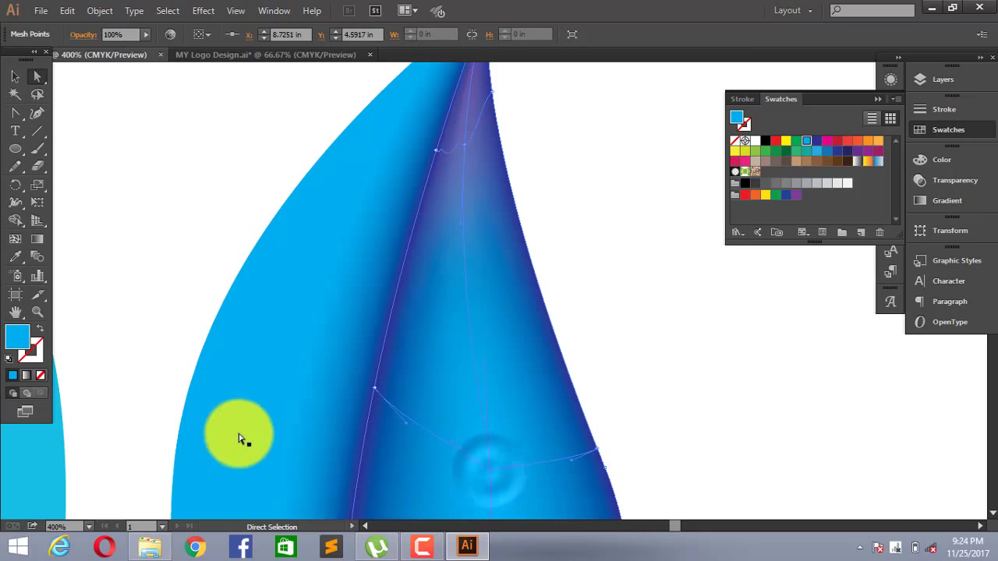
{"action": "left_click", "coordinate": [816, 141]}
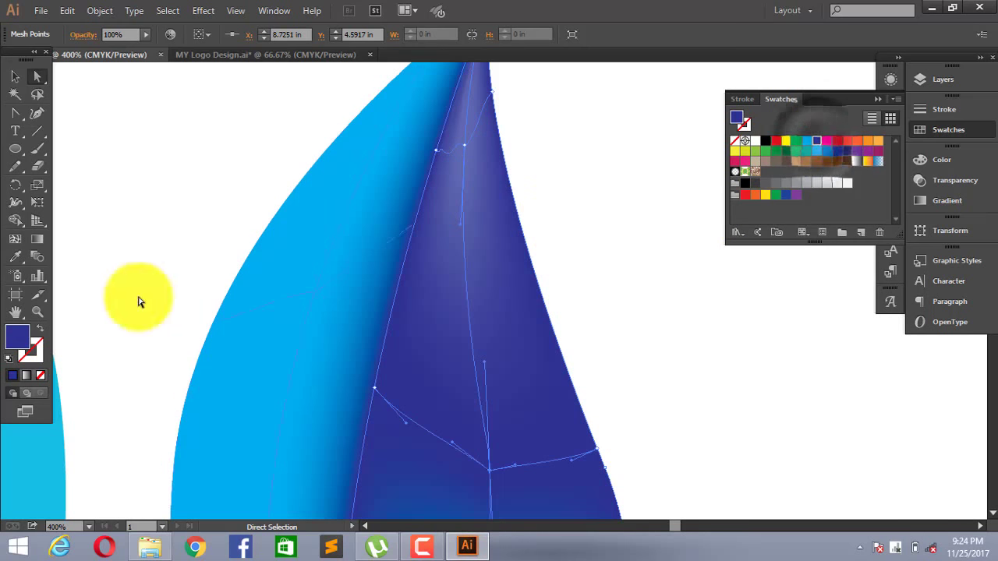
{"action": "double_click", "coordinate": [19, 338]}
{"action": "left_click", "coordinate": [375, 295]}
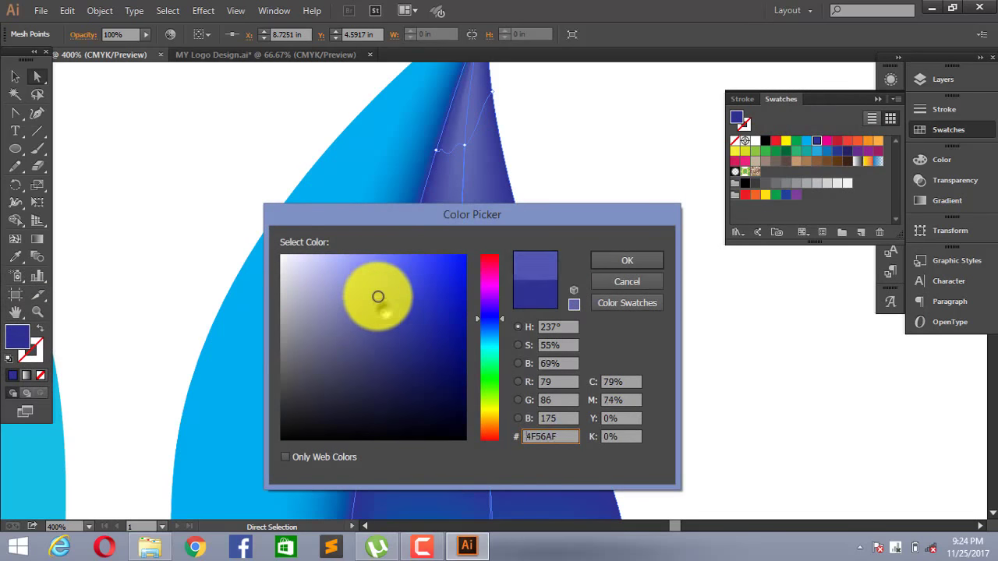
{"action": "left_click", "coordinate": [615, 264]}
Step: Give a lower mesh point the leaf's violet by sampling it with the Eyedropper
{"action": "key", "text": "ctrl+minus"}
{"action": "key", "text": "ctrl+minus"}
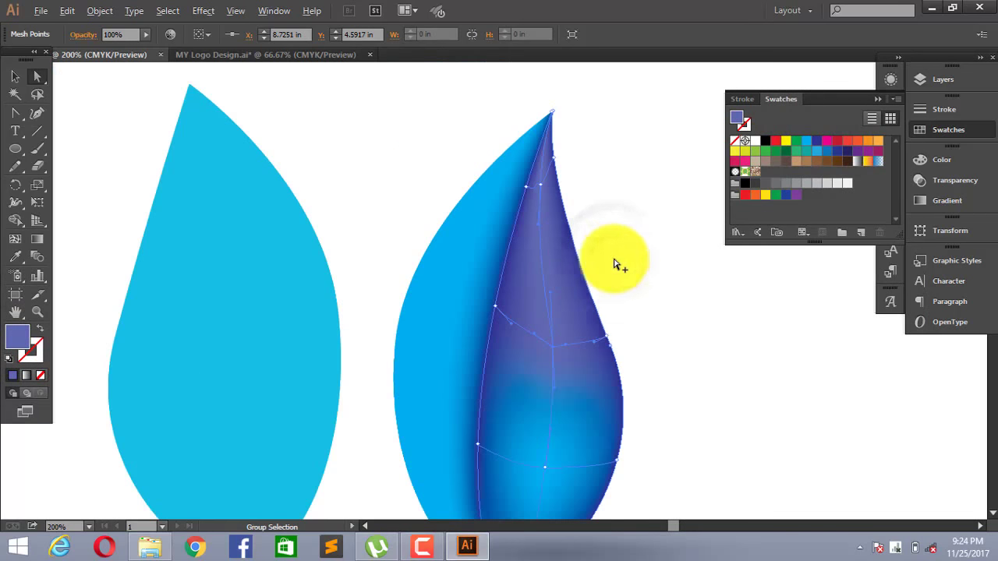
{"action": "left_click_drag", "start_coordinate": [630, 312], "coordinate": [609, 222]}
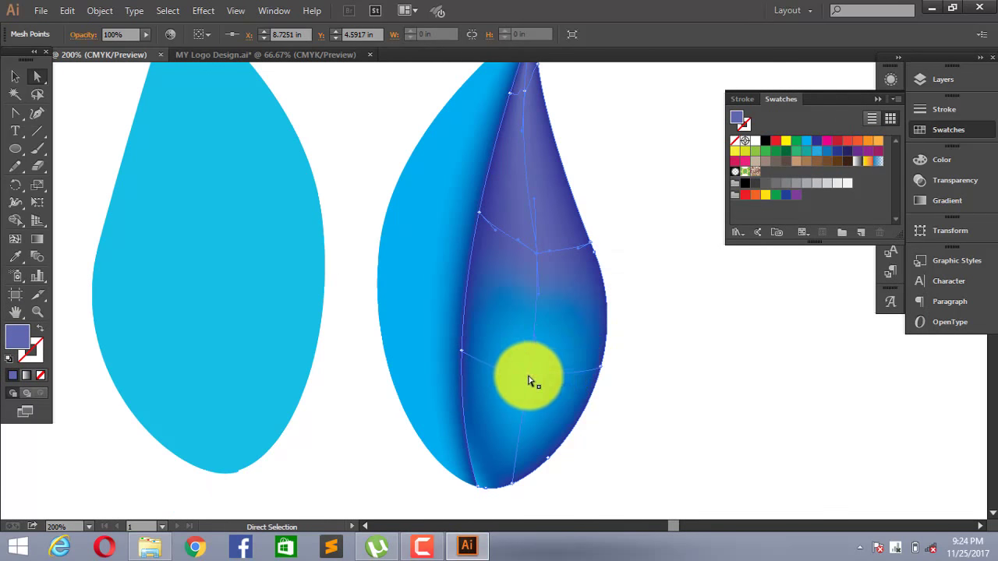
{"action": "left_click", "coordinate": [526, 379]}
{"action": "left_click", "coordinate": [806, 141]}
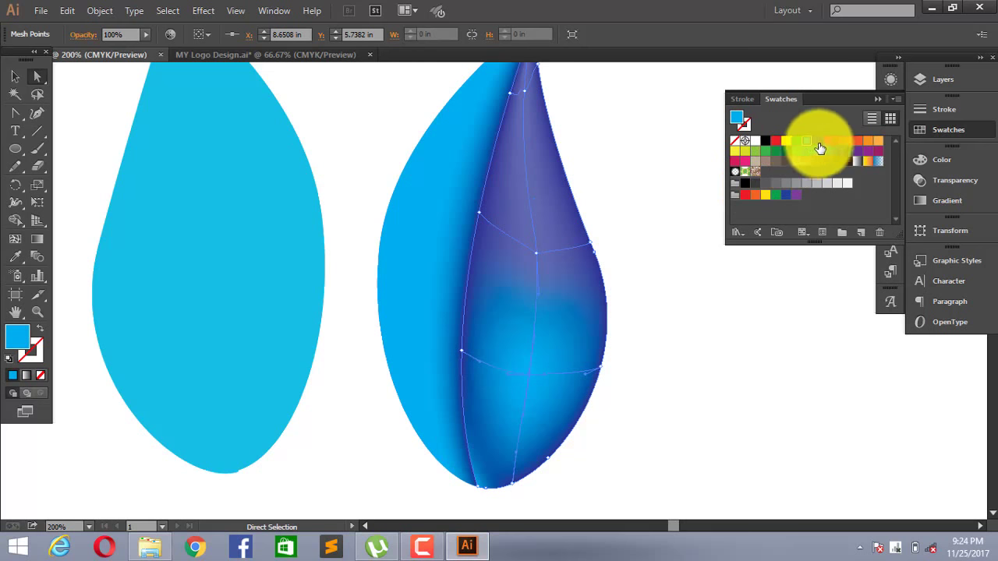
{"action": "left_click", "coordinate": [14, 257]}
{"action": "left_click", "coordinate": [538, 223]}
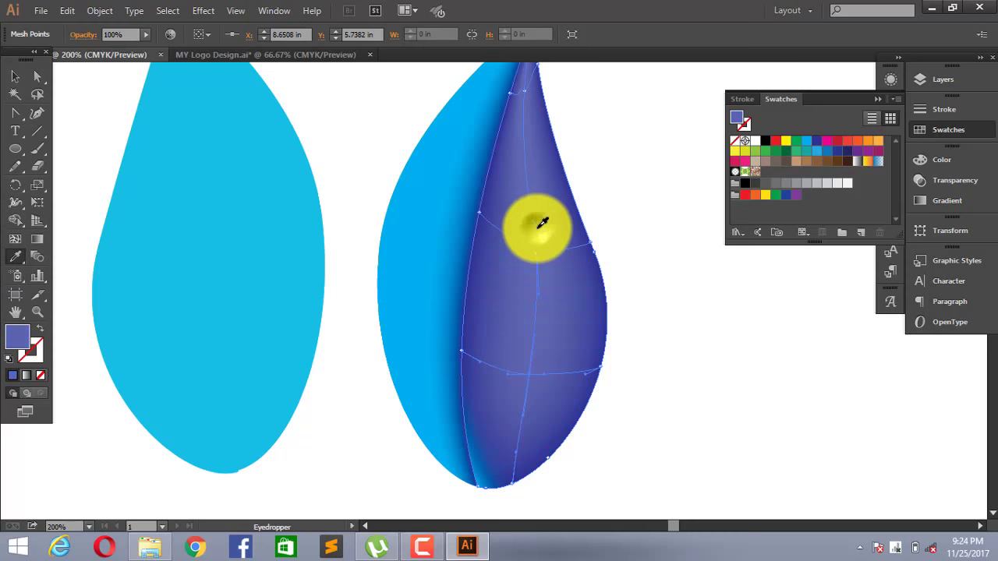
Step: Select the bottom-tip mesh points with Direct Selection, then return to the Eyedropper
{"action": "scroll", "coordinate": [574, 299], "scroll_direction": "down", "scroll_amount": 2}
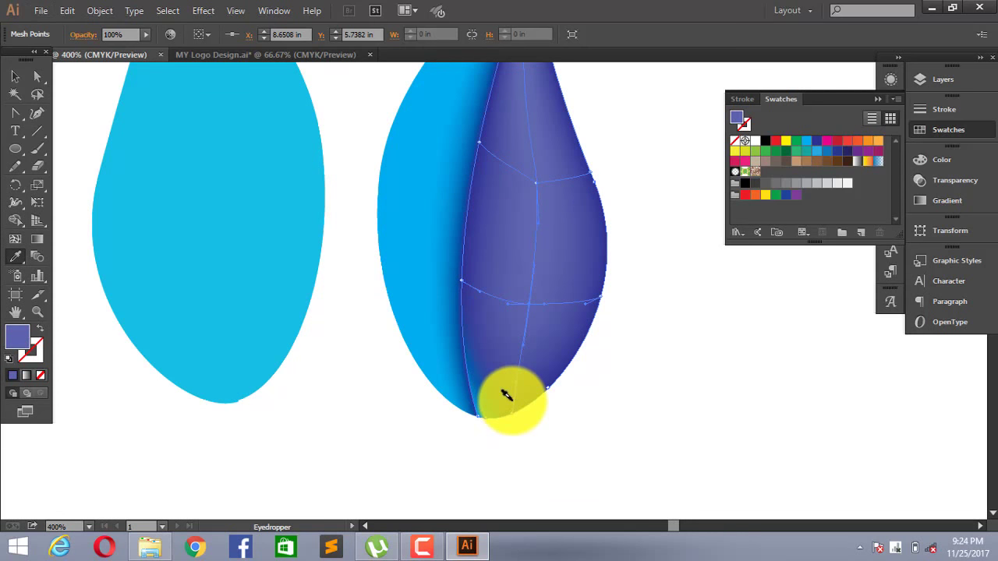
{"action": "scroll", "coordinate": [507, 395], "scroll_direction": "up", "scroll_amount": 2}
{"action": "scroll", "coordinate": [438, 421], "scroll_direction": "down", "scroll_amount": 1}
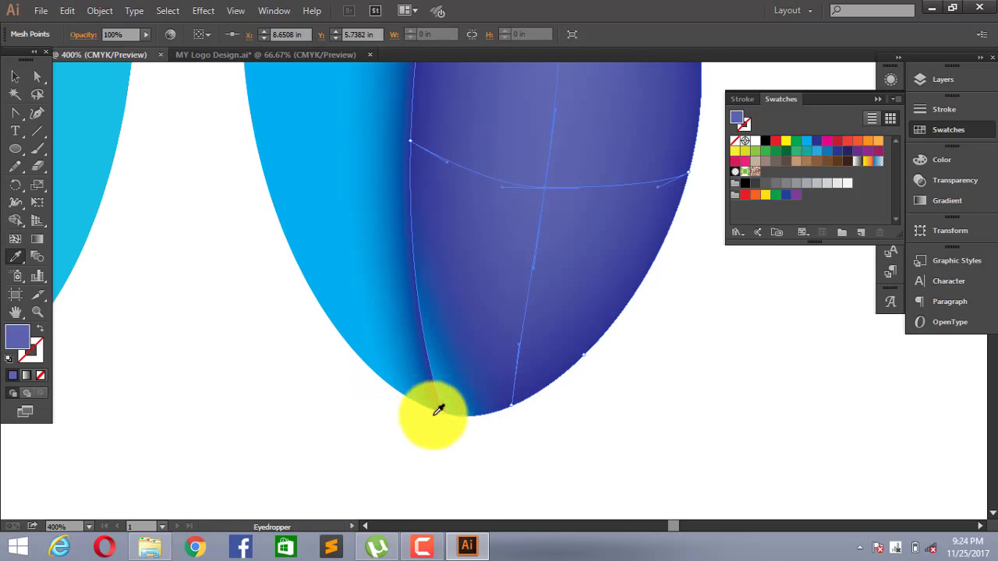
{"action": "key", "text": "a"}
{"action": "left_click", "coordinate": [460, 422]}
{"action": "key", "text": "i"}
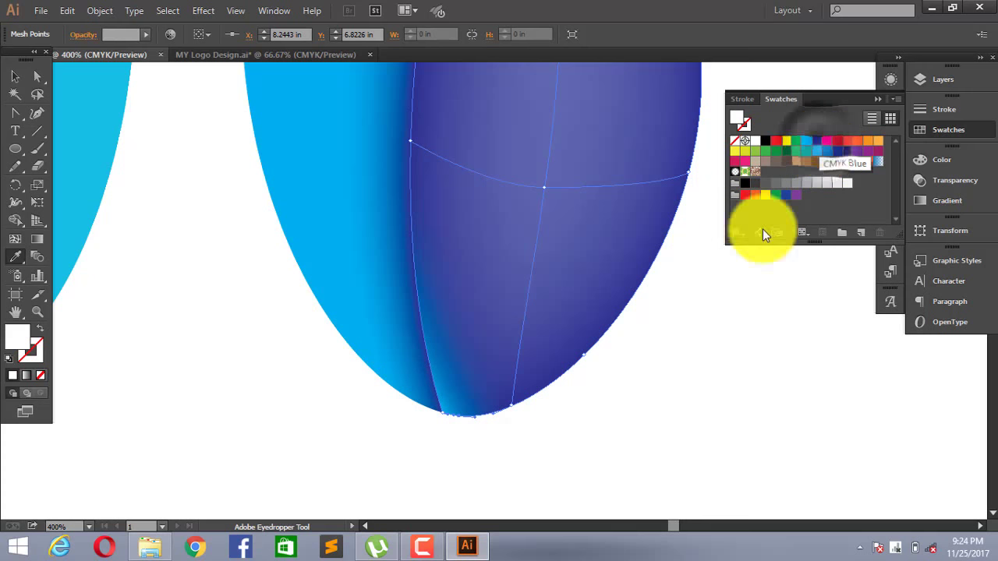
Step: Colour the leaf's bottom-tip and lower-left edge mesh points dark blue
{"action": "key", "text": "a"}
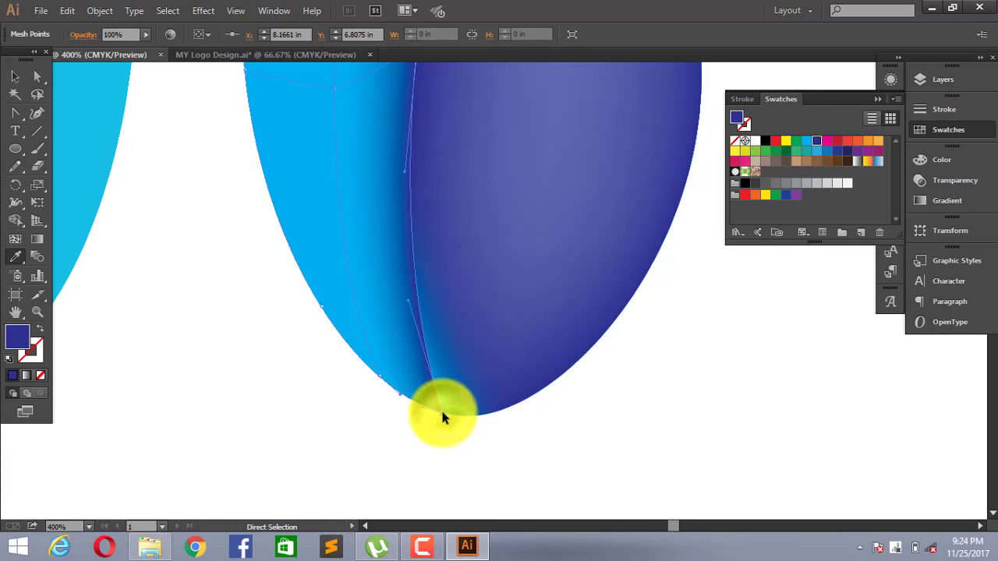
{"action": "left_click", "coordinate": [442, 419]}
{"action": "key", "text": "i"}
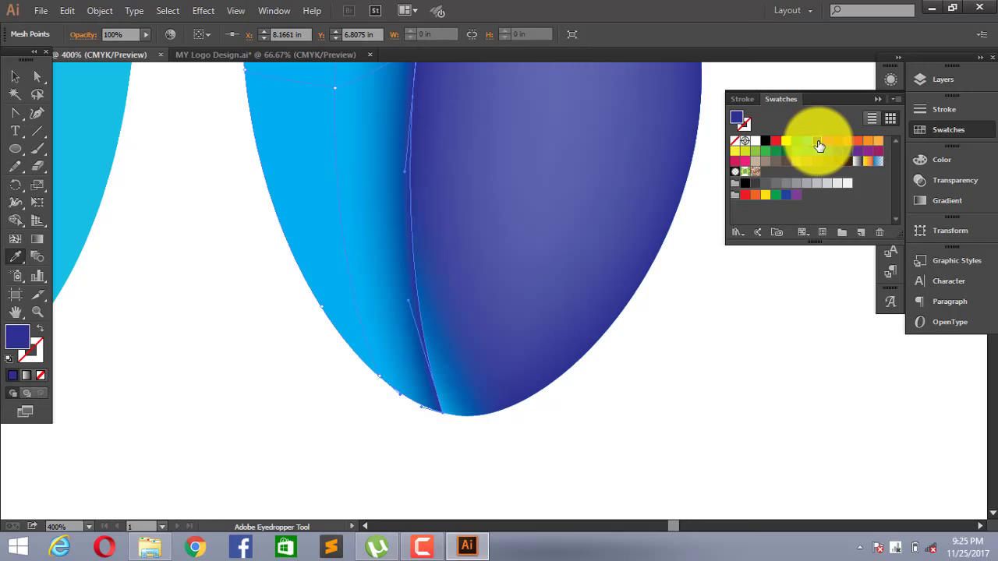
{"action": "left_click", "coordinate": [445, 401]}
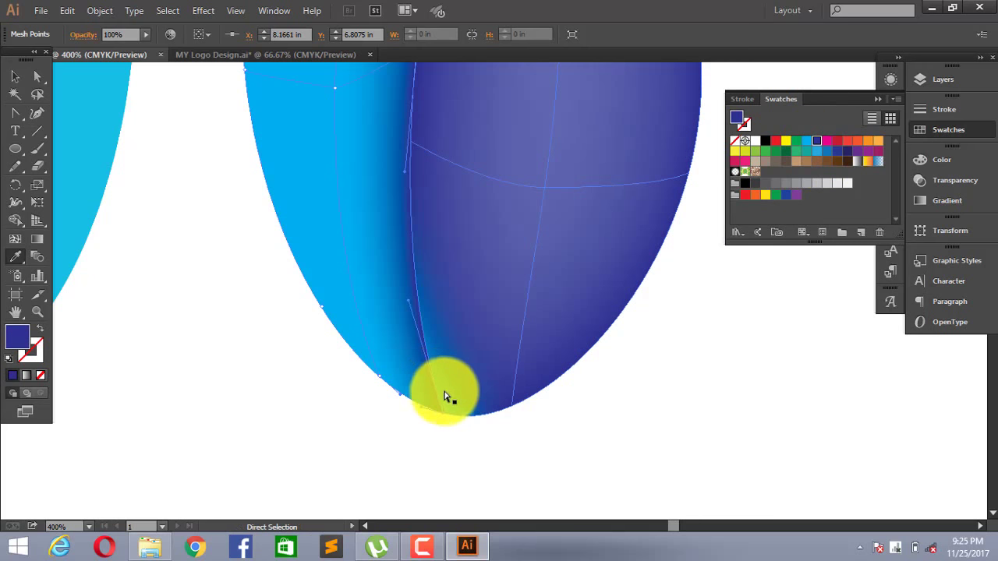
{"action": "left_click", "coordinate": [441, 404]}
{"action": "key", "text": "i"}
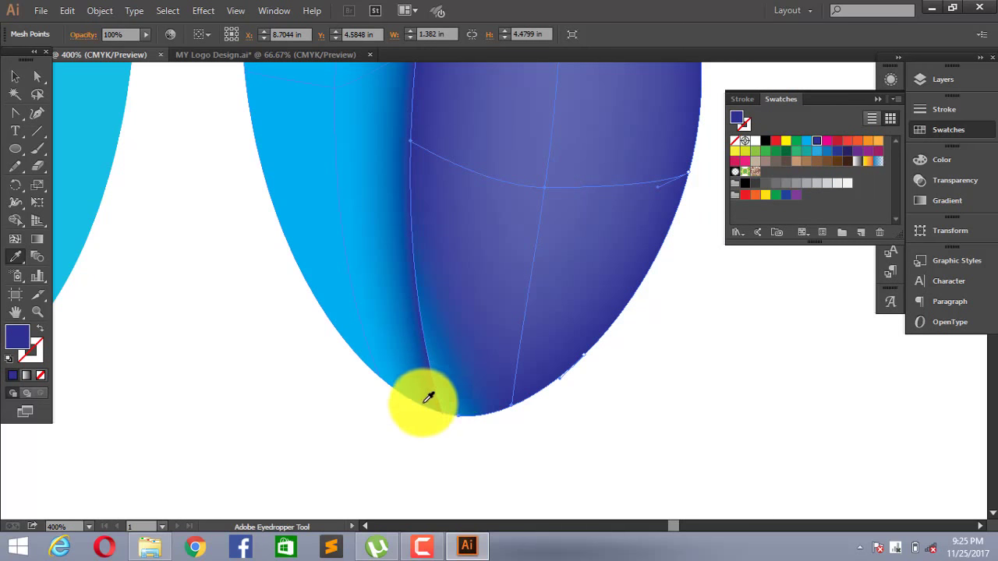
{"action": "key", "text": "a"}
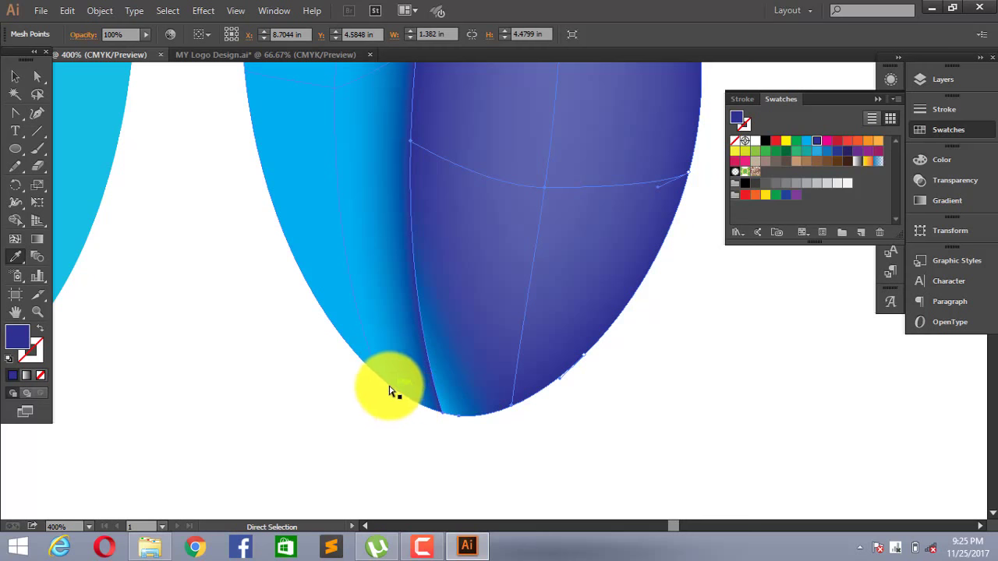
{"action": "left_click", "coordinate": [381, 380]}
{"action": "key", "text": "i"}
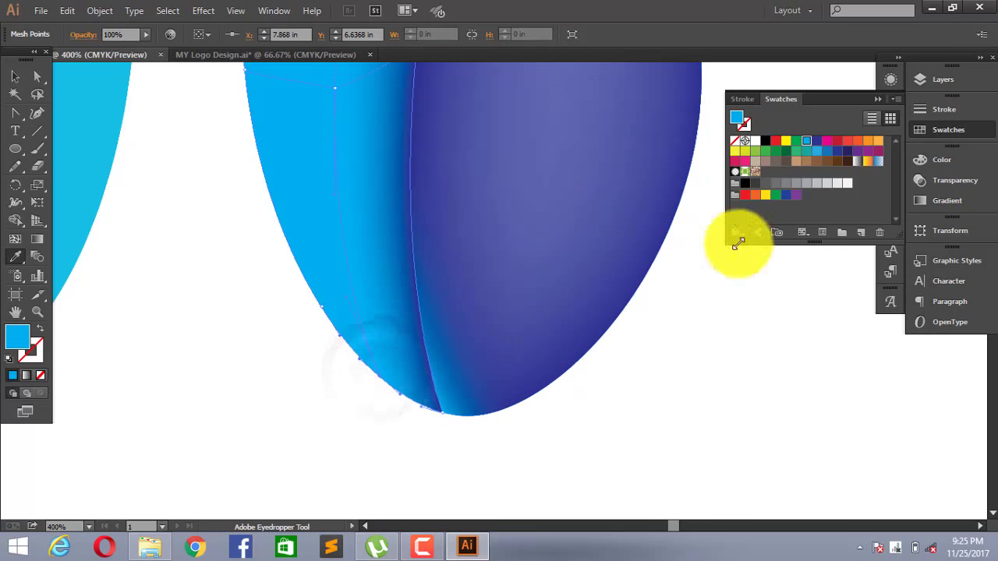
{"action": "left_click", "coordinate": [817, 143]}
Step: Recolour the seam mesh point dark blue and set a left-side mesh point to white
{"action": "scroll", "coordinate": [245, 335], "scroll_direction": "up", "scroll_amount": 2}
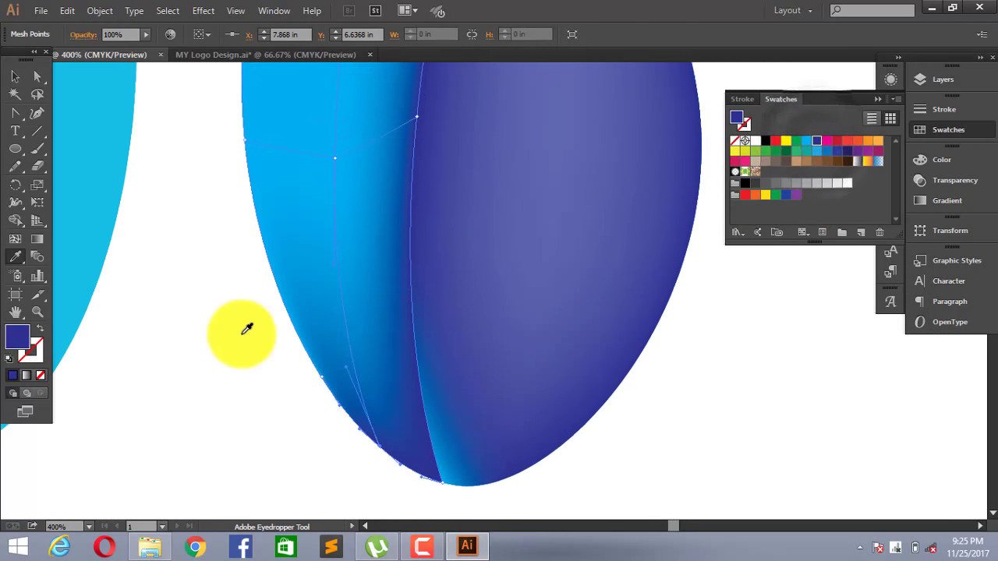
{"action": "scroll", "coordinate": [289, 296], "scroll_direction": "up", "scroll_amount": 2}
{"action": "scroll", "coordinate": [407, 258], "scroll_direction": "up", "scroll_amount": 2}
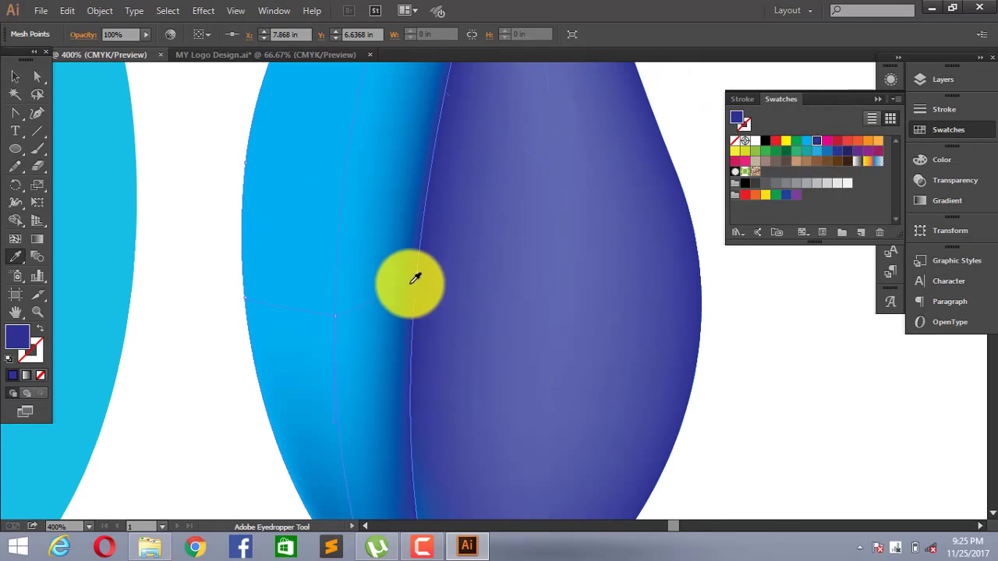
{"action": "left_click", "coordinate": [417, 277]}
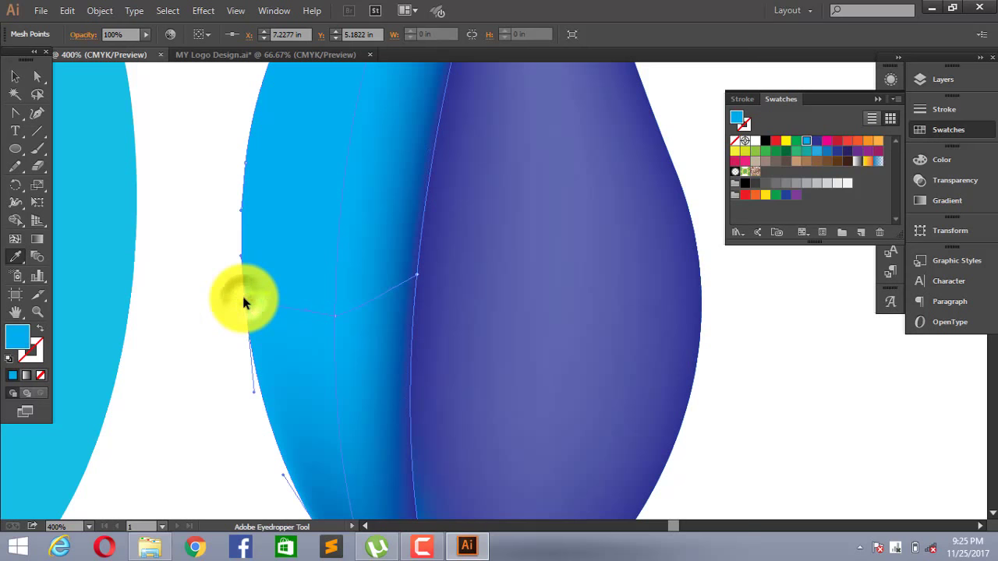
{"action": "left_click", "coordinate": [817, 142]}
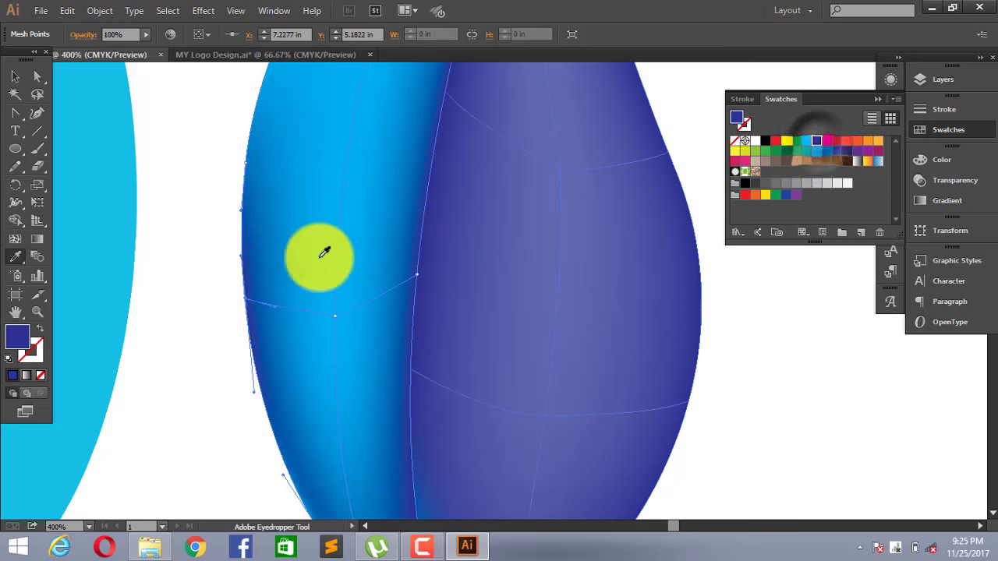
{"action": "scroll", "coordinate": [304, 265], "scroll_direction": "down", "scroll_amount": 3}
{"action": "scroll", "coordinate": [294, 335], "scroll_direction": "down", "scroll_amount": 2}
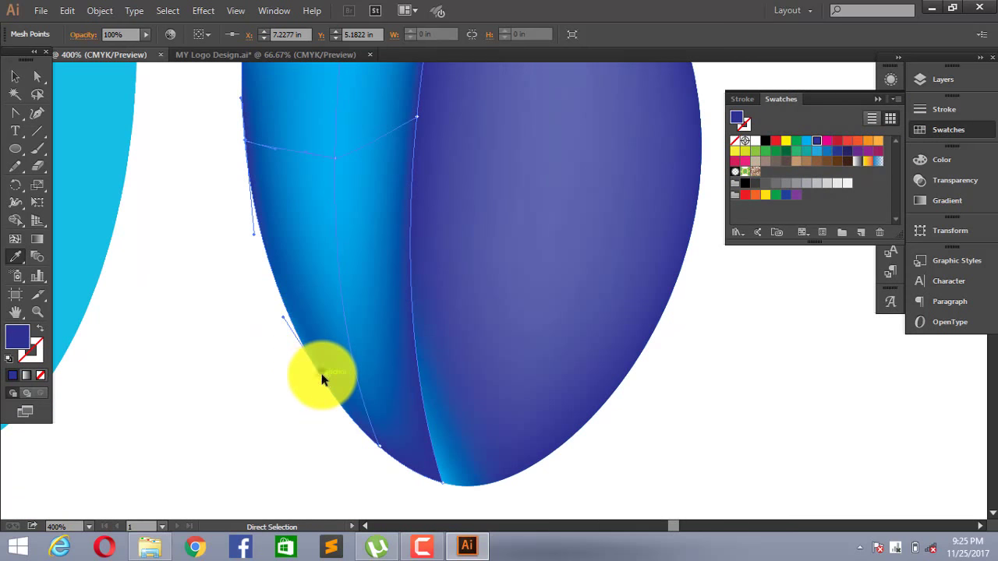
{"action": "left_click", "coordinate": [323, 379]}
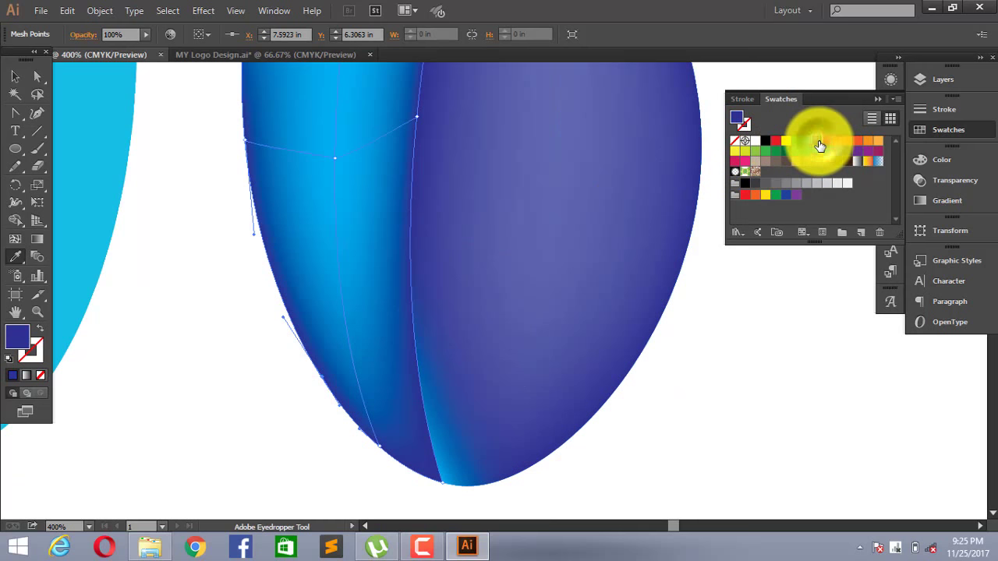
{"action": "scroll", "coordinate": [382, 246], "scroll_direction": "up", "scroll_amount": 3}
{"action": "scroll", "coordinate": [351, 250], "scroll_direction": "up", "scroll_amount": 2}
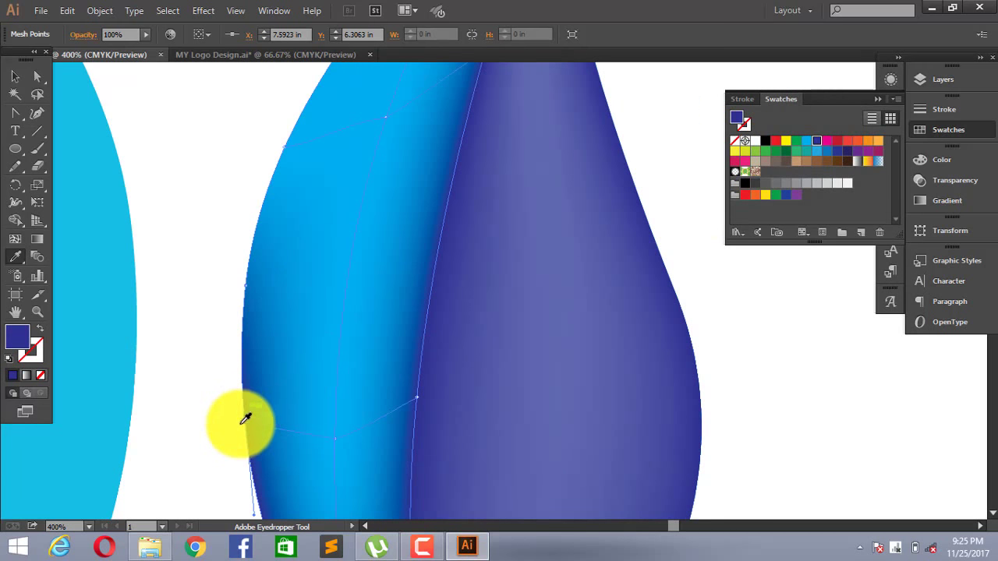
{"action": "scroll", "coordinate": [269, 271], "scroll_direction": "up", "scroll_amount": 3}
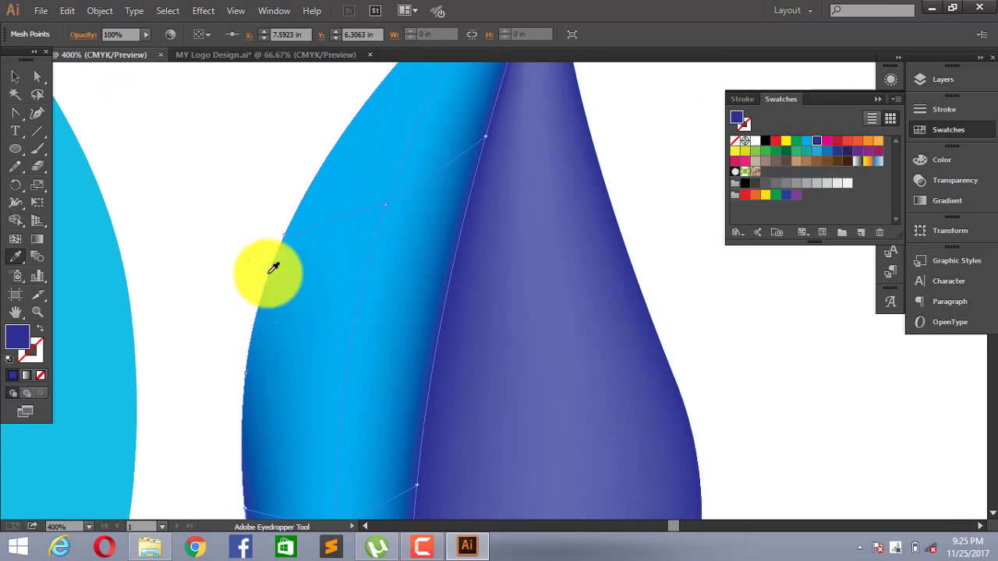
{"action": "left_click", "coordinate": [245, 379], "text": "ctrl"}
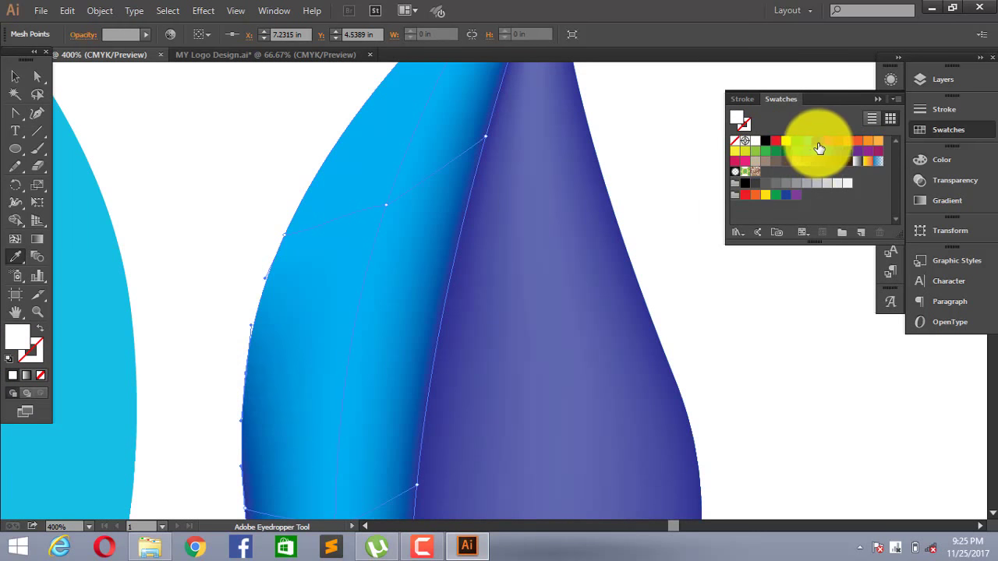
Step: Colour the leaf's left-edge and tip mesh points dark blue
{"action": "scroll", "coordinate": [299, 252], "scroll_direction": "up", "scroll_amount": 2}
{"action": "scroll", "coordinate": [289, 320], "scroll_direction": "up", "scroll_amount": 1}
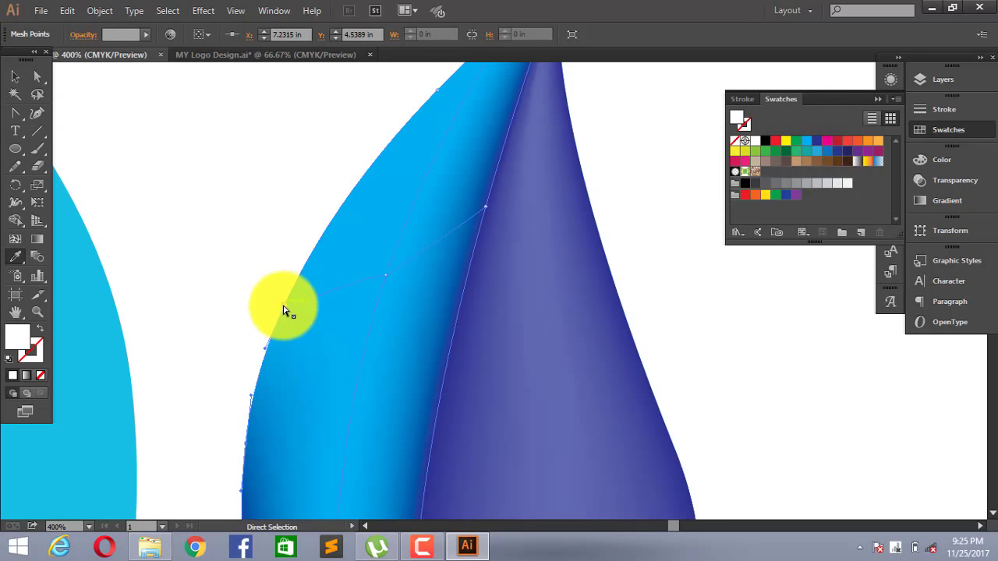
{"action": "left_click", "coordinate": [283, 310], "text": "ctrl"}
{"action": "left_click", "coordinate": [819, 146]}
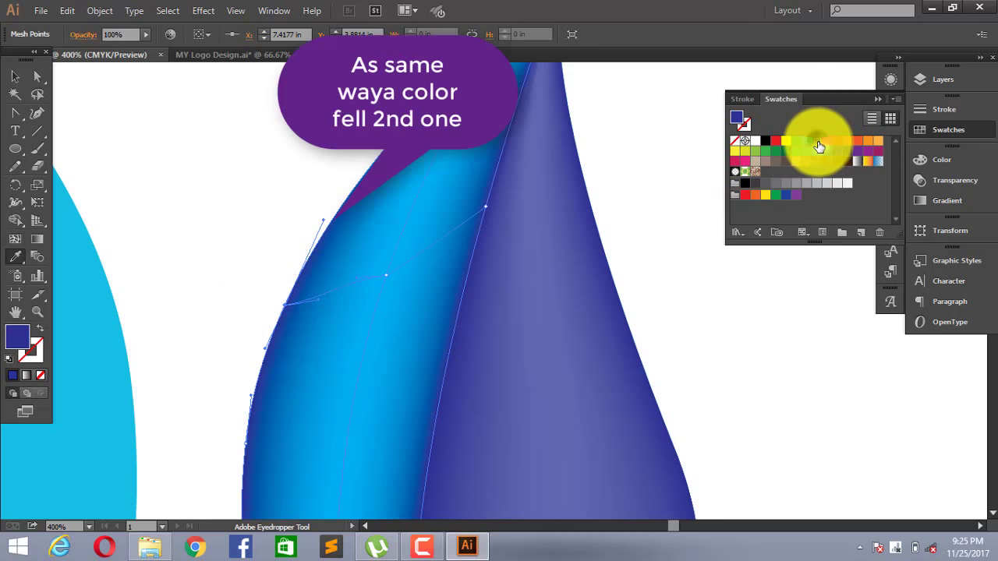
{"action": "scroll", "coordinate": [423, 221], "scroll_direction": "up", "scroll_amount": 2}
{"action": "scroll", "coordinate": [433, 230], "scroll_direction": "up", "scroll_amount": 2}
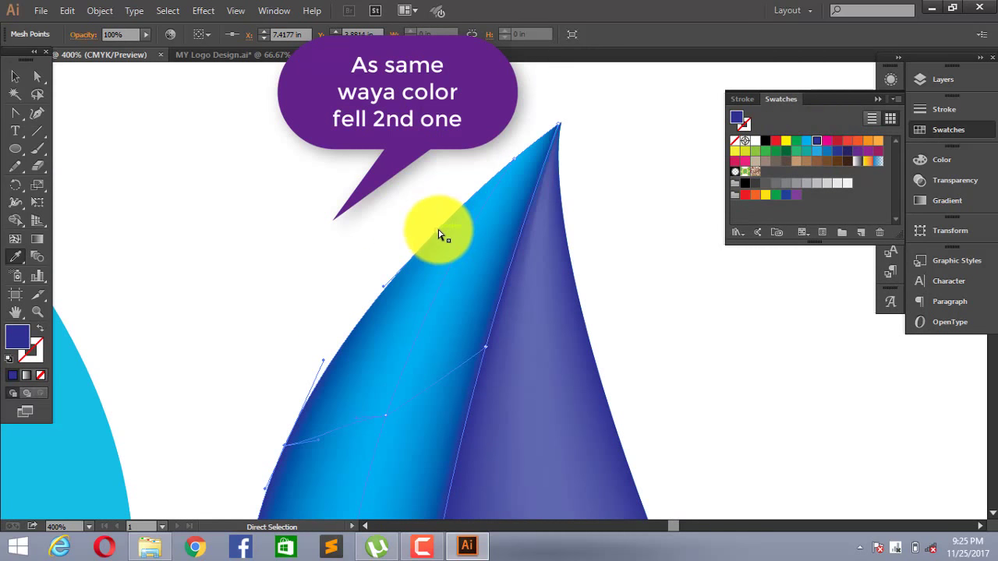
{"action": "left_click", "coordinate": [438, 234]}
{"action": "left_click", "coordinate": [817, 142]}
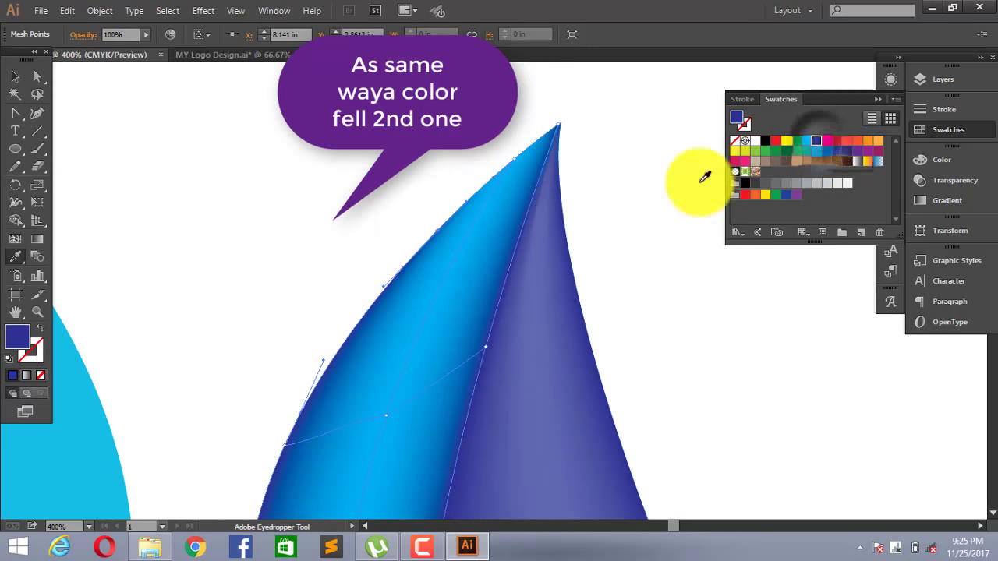
{"action": "key", "text": "ctrl"}
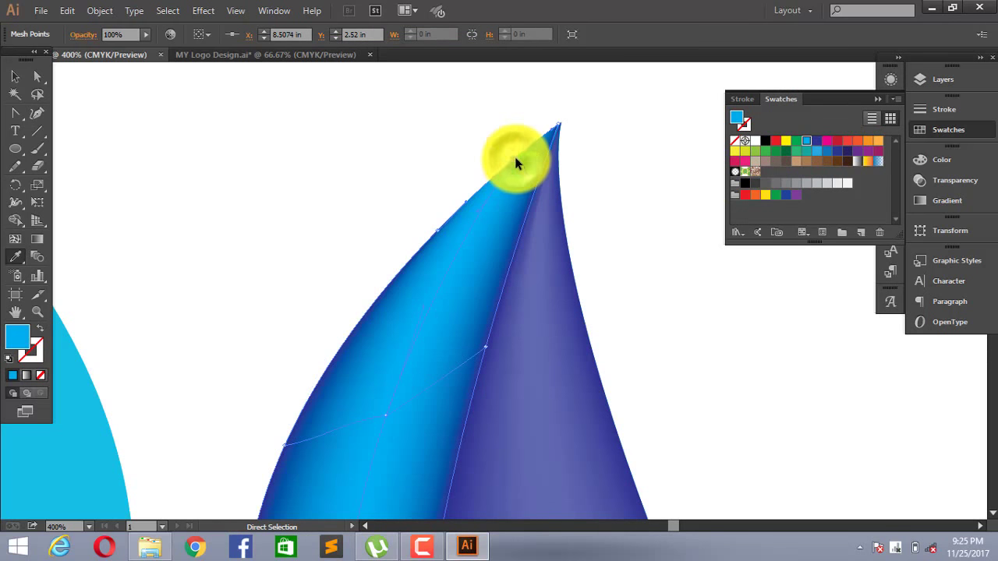
{"action": "left_click", "coordinate": [819, 148]}
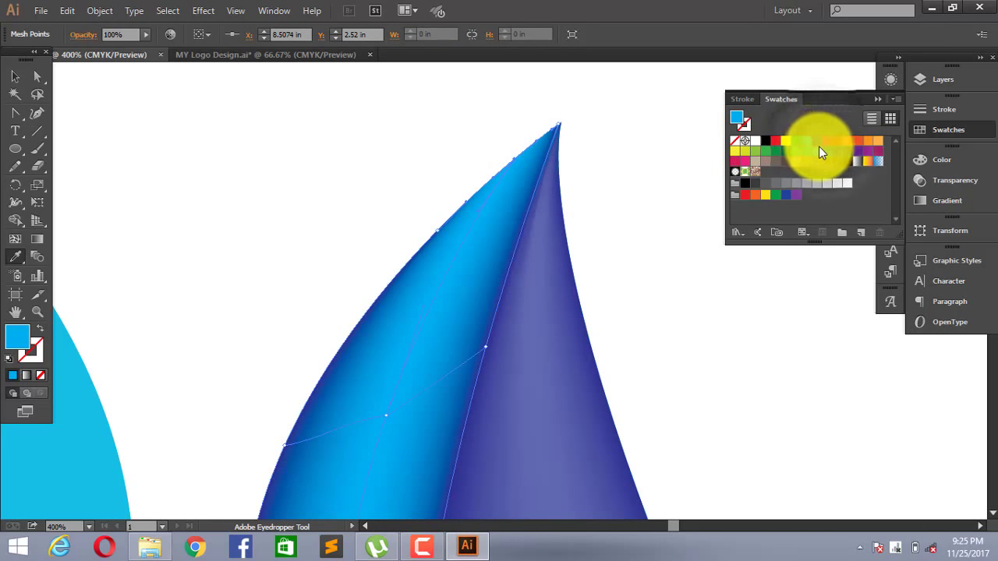
{"action": "left_click", "coordinate": [548, 161]}
{"action": "scroll", "coordinate": [539, 172], "scroll_direction": "down", "scroll_amount": 3}
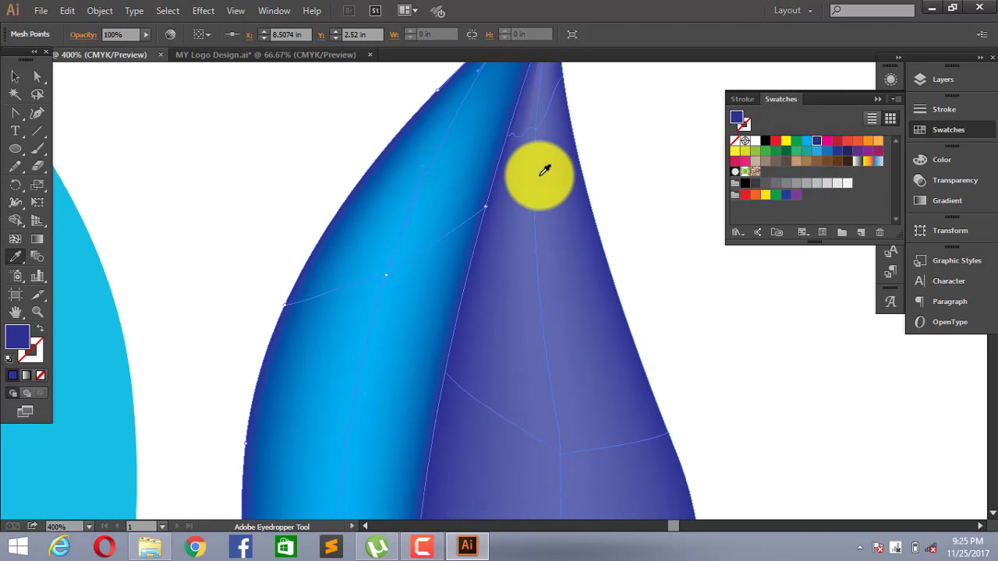
Step: Copy the right half's violet onto the left-half mesh points, leaving a bright cyan accent at the bottom tip
{"action": "left_click", "coordinate": [383, 288], "text": "ctrl"}
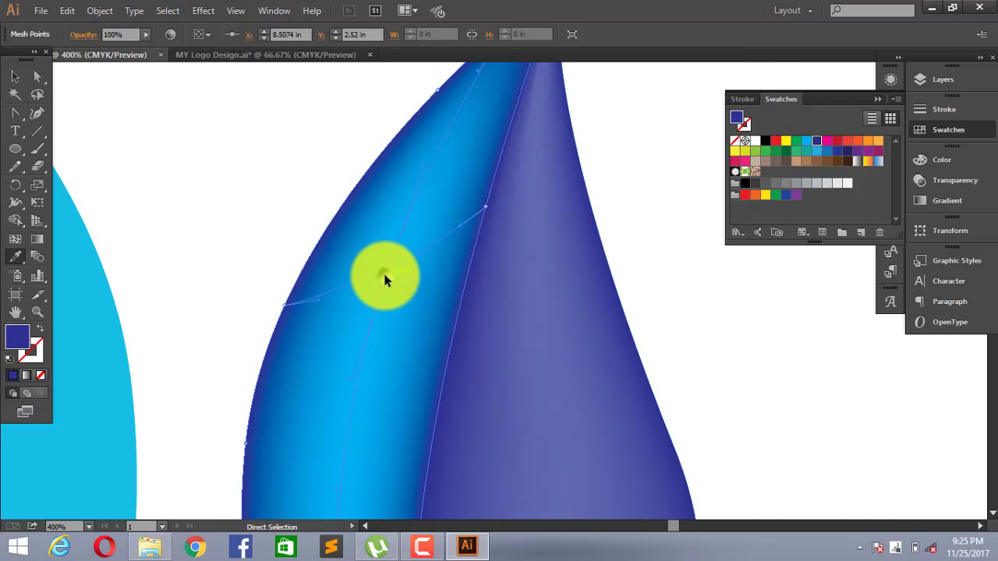
{"action": "left_click", "coordinate": [384, 279], "text": "ctrl"}
{"action": "left_click", "coordinate": [544, 261]}
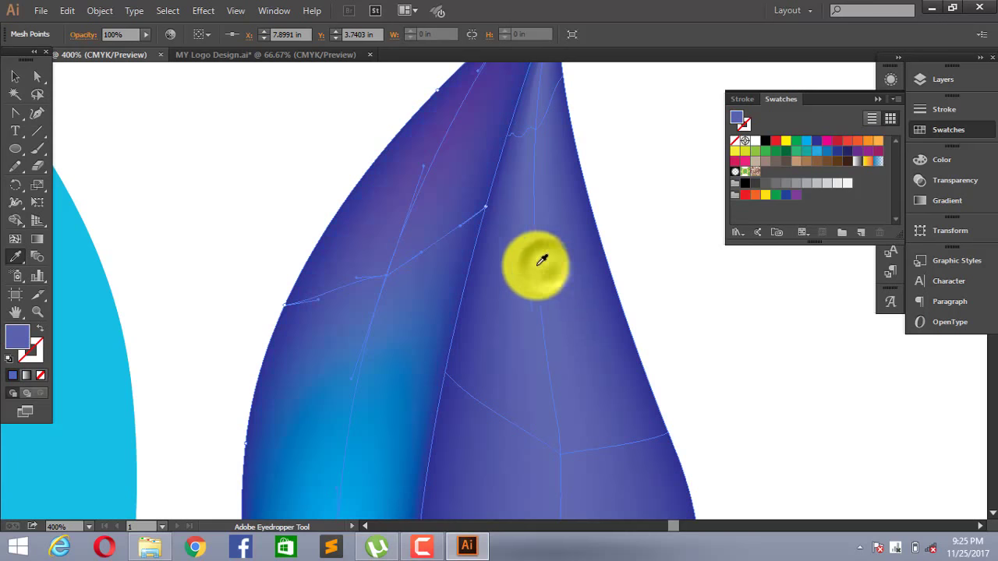
{"action": "scroll", "coordinate": [467, 261], "scroll_direction": "down", "scroll_amount": 3}
{"action": "scroll", "coordinate": [403, 261], "scroll_direction": "down", "scroll_amount": 2}
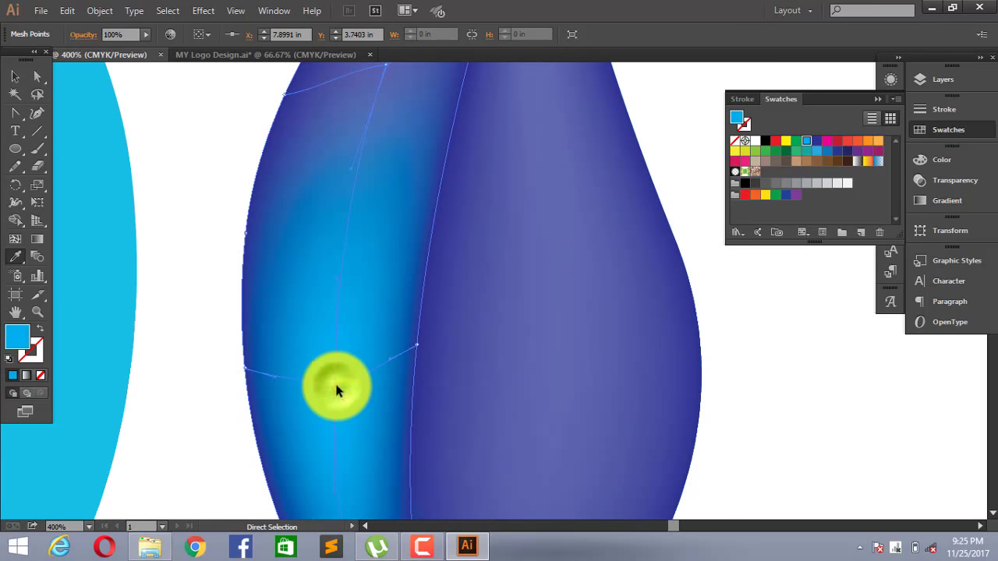
{"action": "left_click", "coordinate": [579, 305]}
{"action": "scroll", "coordinate": [545, 308], "scroll_direction": "down", "scroll_amount": 3}
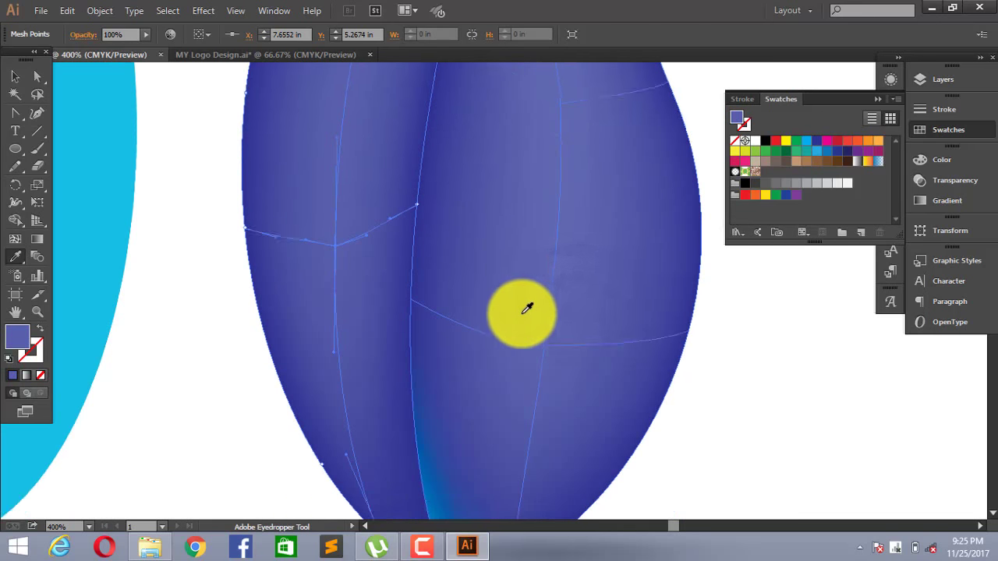
{"action": "scroll", "coordinate": [528, 309], "scroll_direction": "down", "scroll_amount": 3}
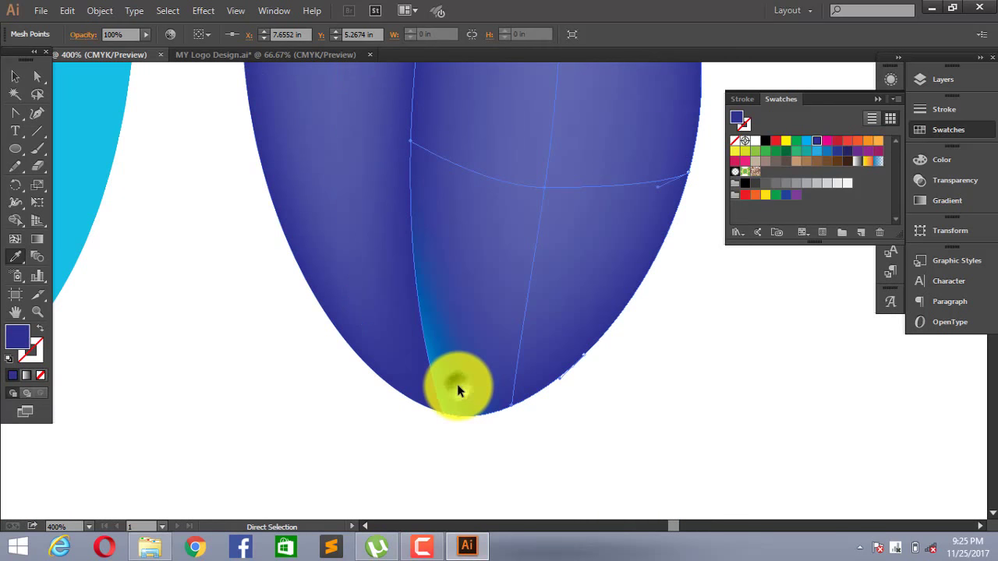
{"action": "left_click", "coordinate": [468, 400]}
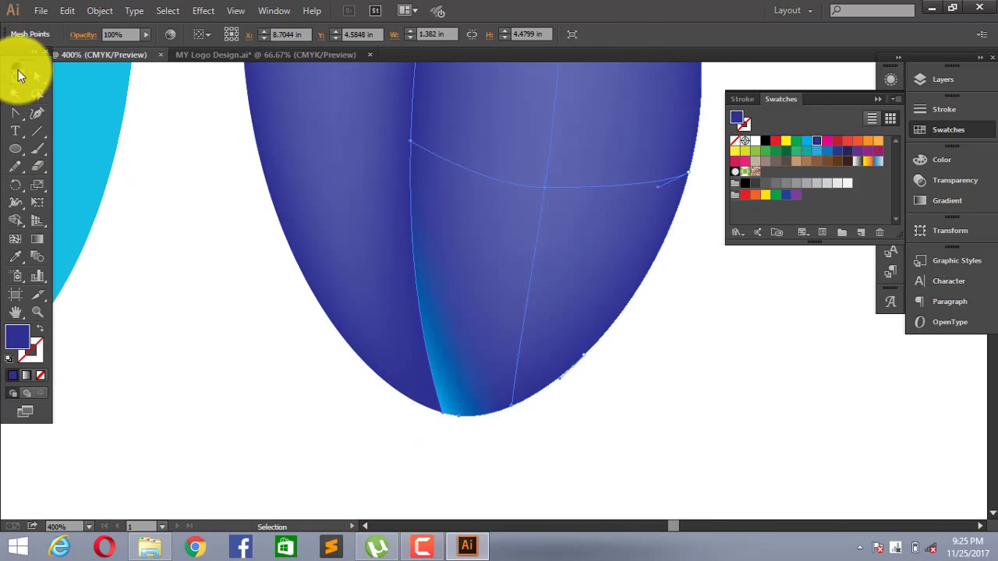
{"action": "scroll", "coordinate": [201, 277], "scroll_direction": "down", "scroll_amount": 2, "text": "alt"}
Step: Zoom out and marquee-select the right leaf to check its mesh
{"action": "scroll", "coordinate": [210, 284], "scroll_direction": "down", "scroll_amount": 1, "text": "alt"}
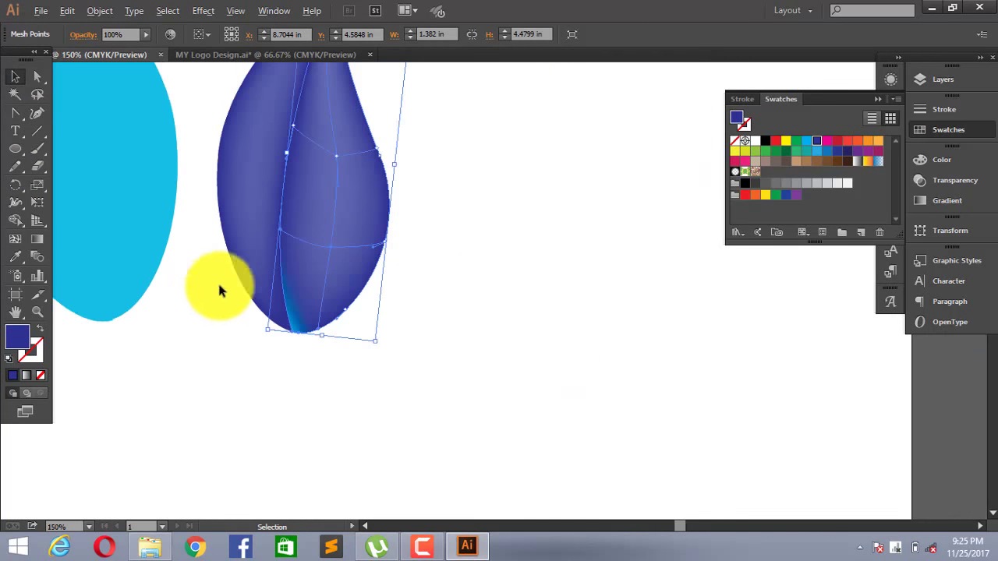
{"action": "scroll", "coordinate": [553, 351], "scroll_direction": "up", "scroll_amount": 3}
{"action": "scroll", "coordinate": [569, 352], "scroll_direction": "left", "scroll_amount": 3}
{"action": "left_click", "coordinate": [619, 298]}
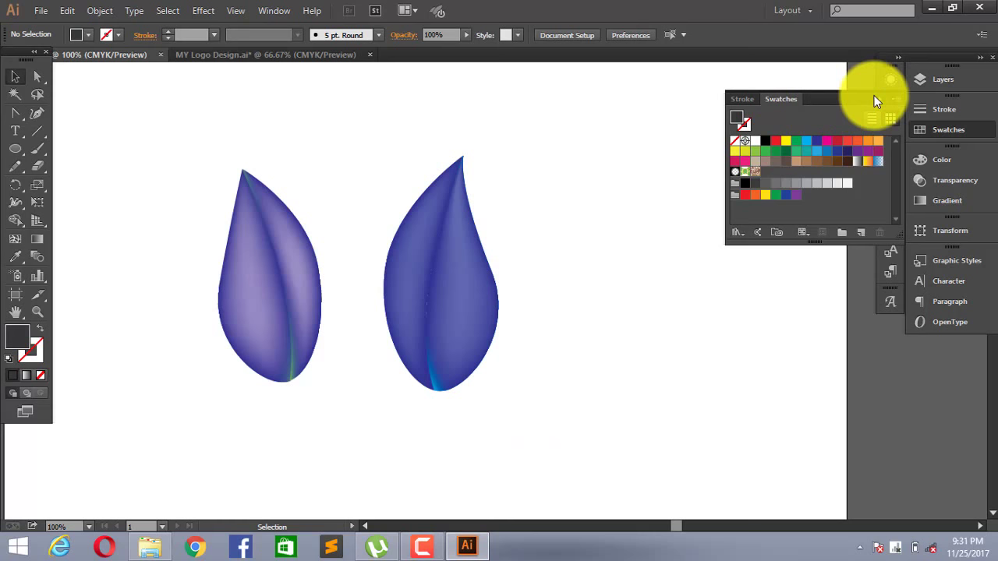
{"action": "left_click", "coordinate": [874, 96]}
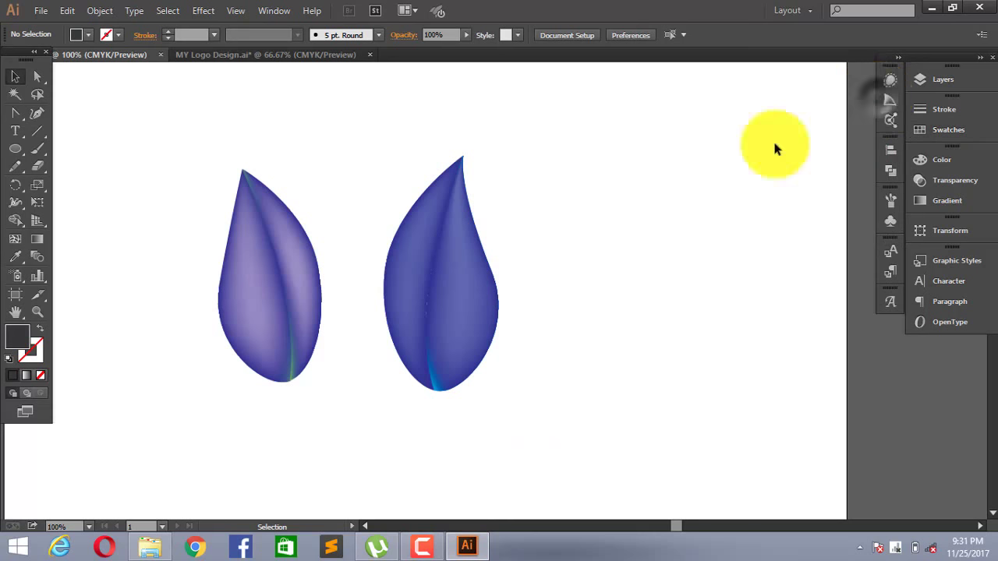
{"action": "left_click", "coordinate": [439, 313]}
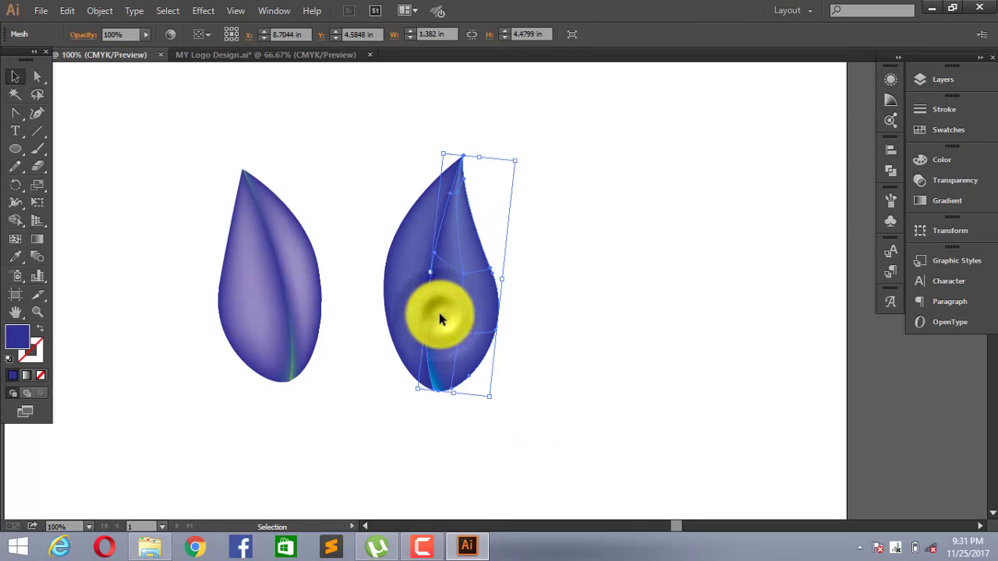
{"action": "left_click", "coordinate": [567, 277]}
{"action": "left_click_drag", "start_coordinate": [375, 162], "coordinate": [554, 411]}
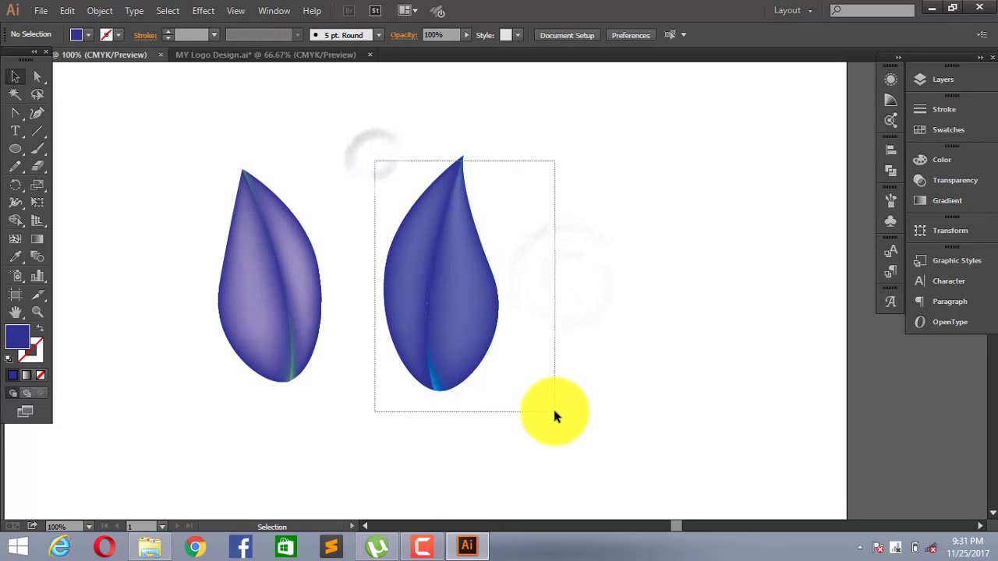
Step: Inspect the right leaf's mesh points, then marquee-select the left leaf
{"action": "right_click", "coordinate": [423, 296]}
{"action": "left_click", "coordinate": [424, 276]}
{"action": "left_click", "coordinate": [427, 279], "text": "ctrl"}
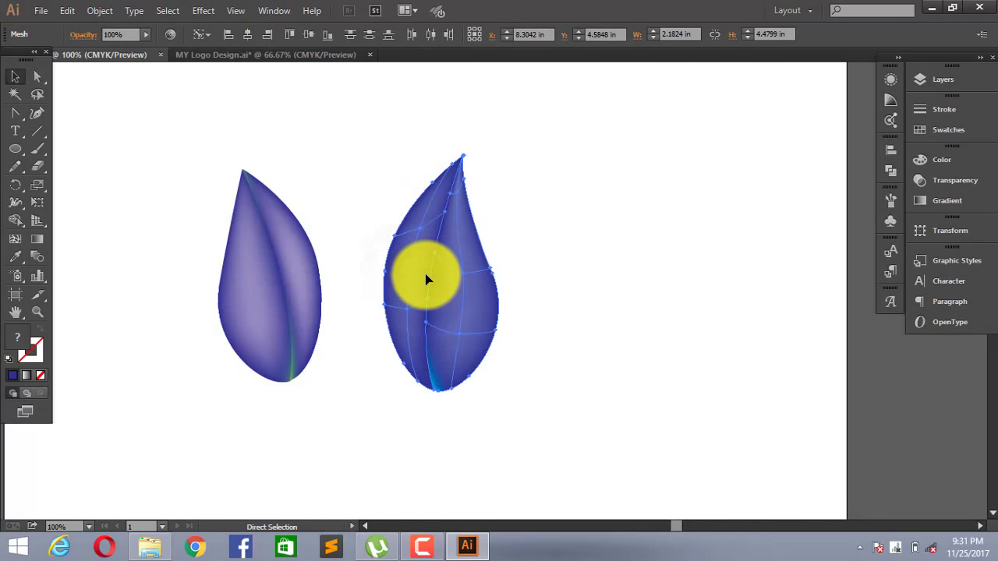
{"action": "left_click", "coordinate": [407, 272]}
{"action": "mouse_move", "coordinate": [210, 167]}
{"action": "left_mouse_down"}
{"action": "mouse_move", "coordinate": [373, 418]}
{"action": "mouse_move", "coordinate": [340, 401]}
{"action": "left_mouse_up"}
Step: Enlarge the left leaf and rotate it counter-clockwise
{"action": "key", "text": "v"}
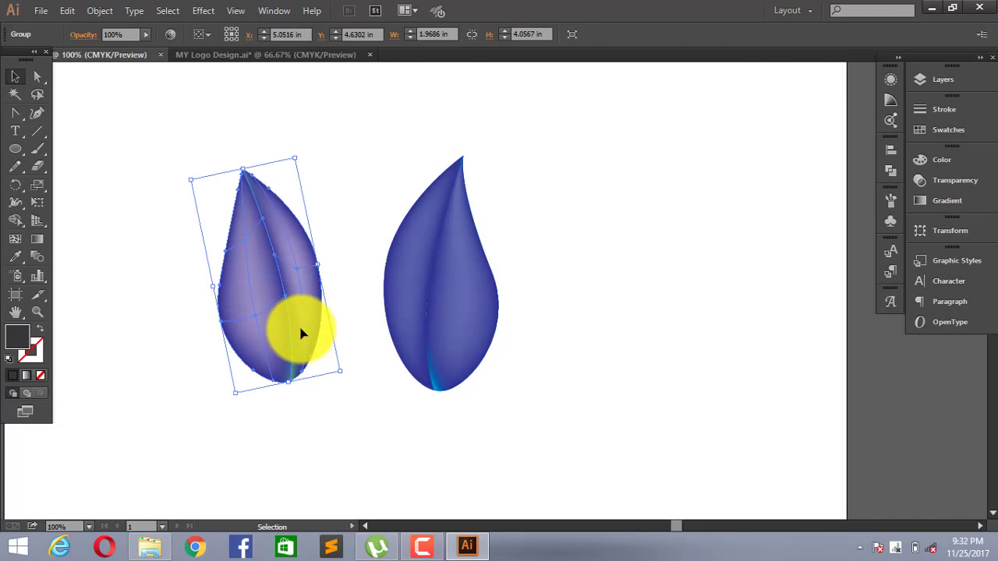
{"action": "left_click", "coordinate": [556, 385]}
{"action": "left_click", "coordinate": [308, 301]}
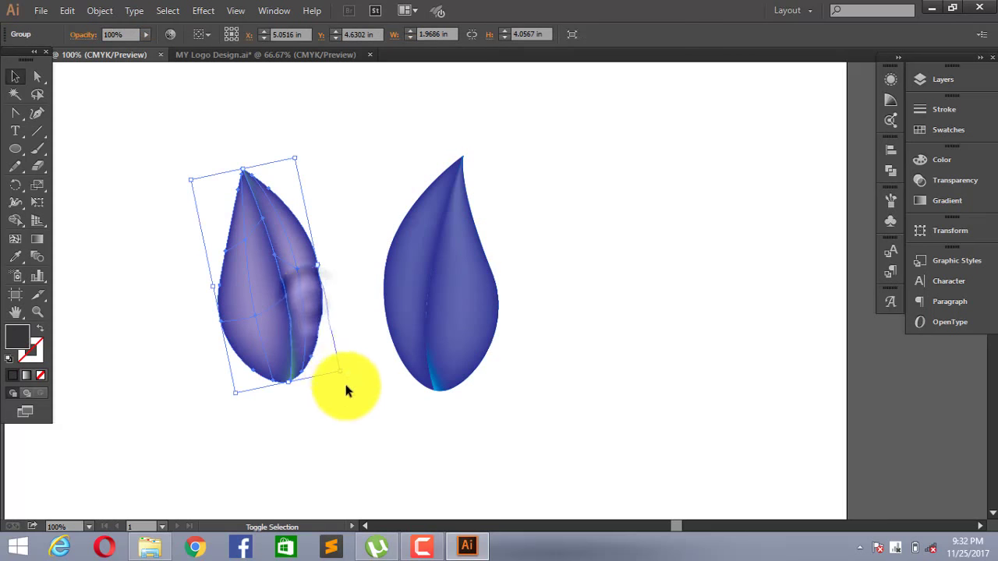
{"action": "left_click_drag", "start_coordinate": [337, 372], "coordinate": [371, 410]}
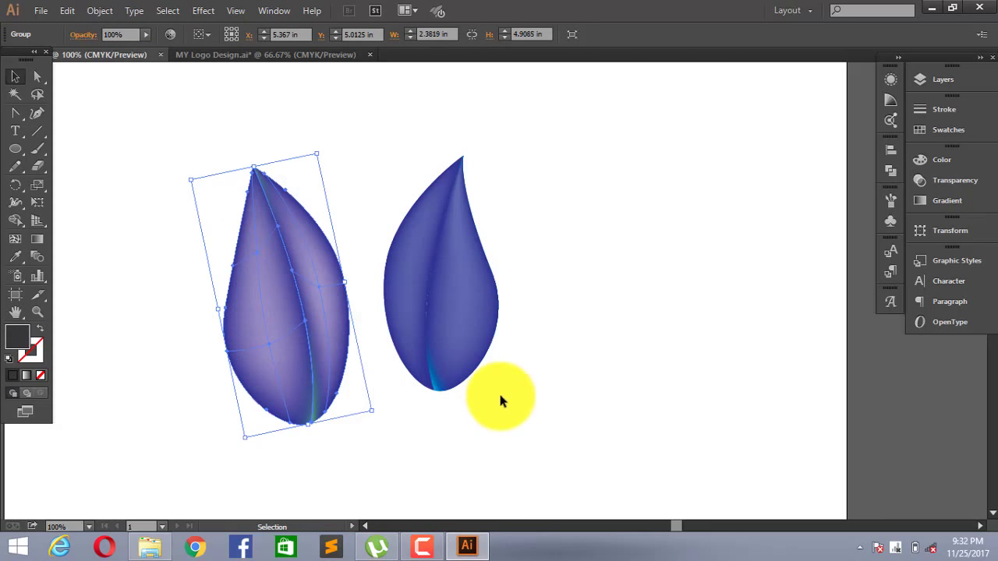
{"action": "left_click", "coordinate": [498, 390]}
{"action": "left_click", "coordinate": [339, 372]}
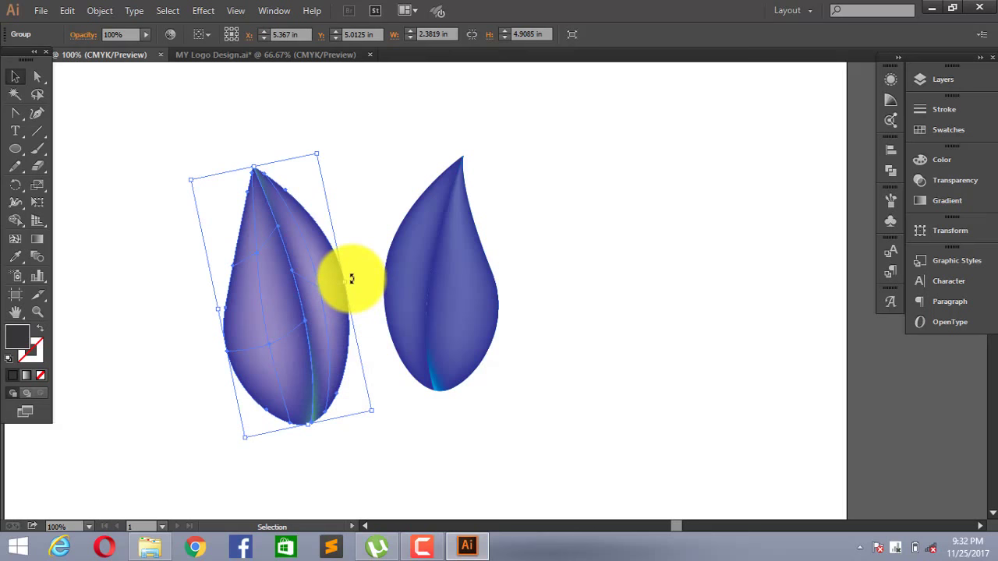
{"action": "left_click_drag", "start_coordinate": [351, 279], "coordinate": [357, 206]}
{"action": "left_click", "coordinate": [359, 204]}
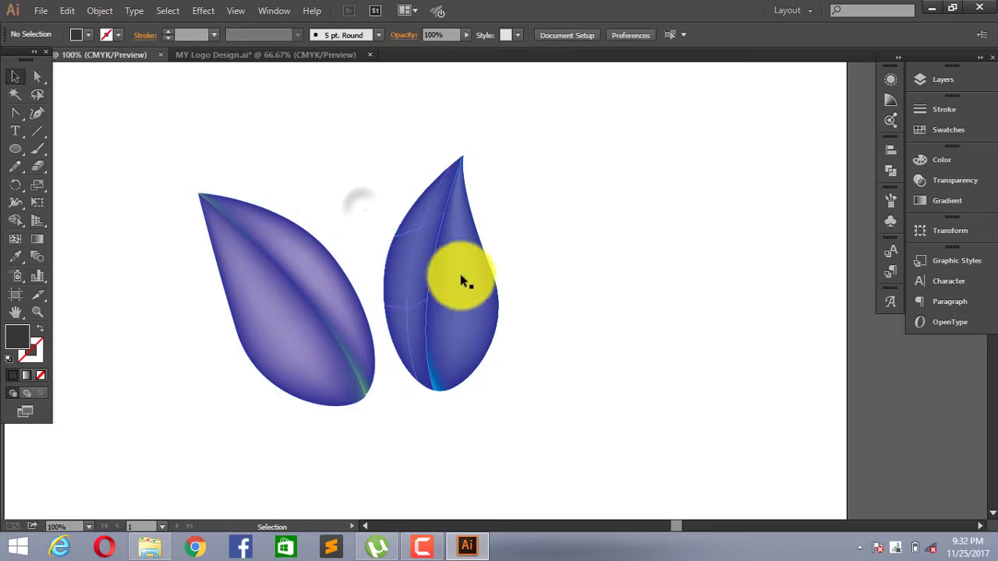
Step: Tilt the right leaf outward beside the left one to form a V, and select both leaves
{"action": "left_click", "coordinate": [468, 288]}
{"action": "mouse_move", "coordinate": [508, 279]}
{"action": "left_mouse_down"}
{"action": "mouse_move", "coordinate": [509, 313]}
{"action": "mouse_move", "coordinate": [532, 289]}
{"action": "left_mouse_up"}
{"action": "left_click", "coordinate": [533, 288]}
{"action": "left_click_drag", "start_coordinate": [433, 306], "coordinate": [439, 321]}
{"action": "left_click_drag", "start_coordinate": [505, 312], "coordinate": [512, 319]}
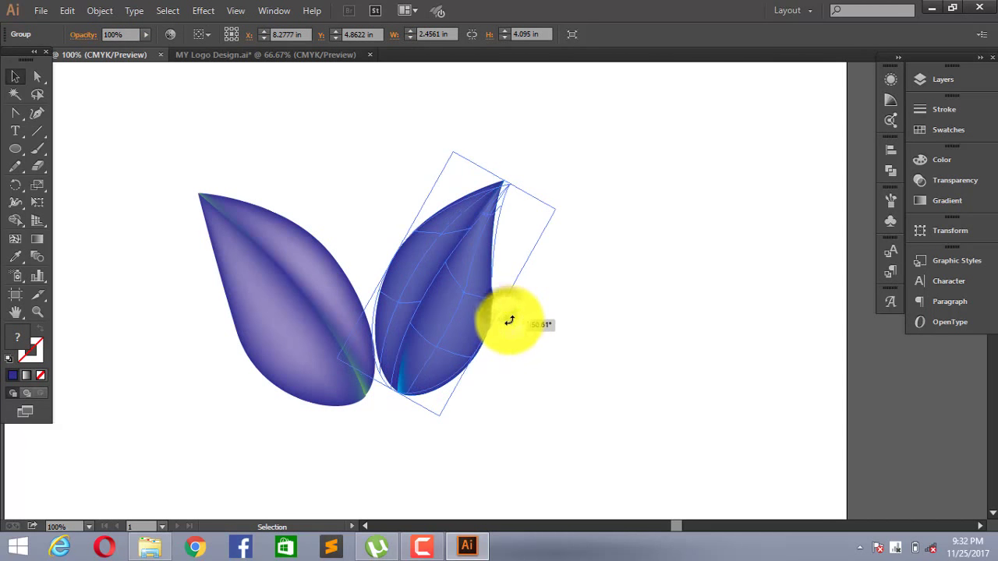
{"action": "left_click", "coordinate": [541, 323]}
{"action": "left_click_drag", "start_coordinate": [166, 195], "coordinate": [502, 427]}
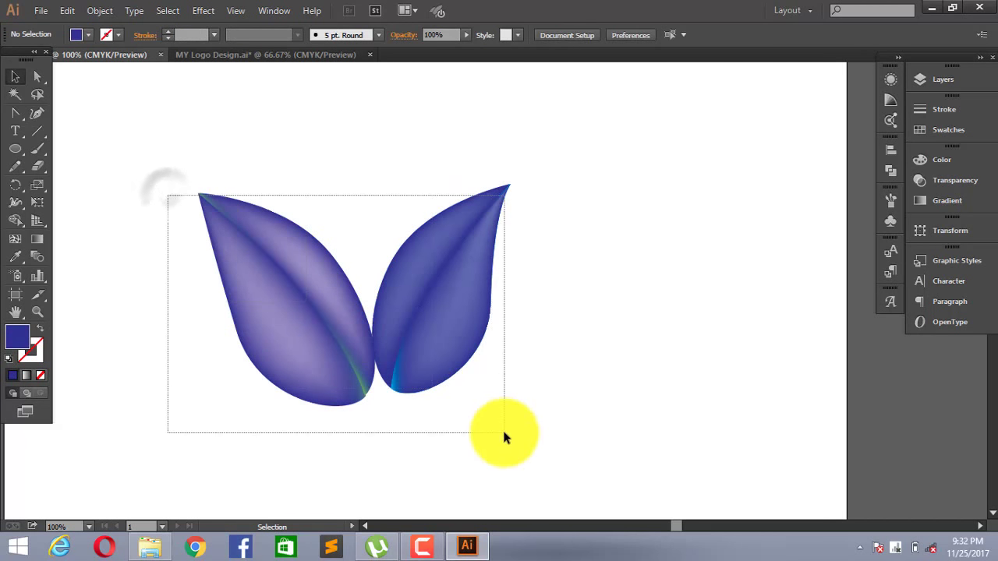
{"action": "right_click", "coordinate": [446, 320]}
Step: Group the two leaves and drag the pair to the artboard's upper-left corner
{"action": "left_click", "coordinate": [499, 403]}
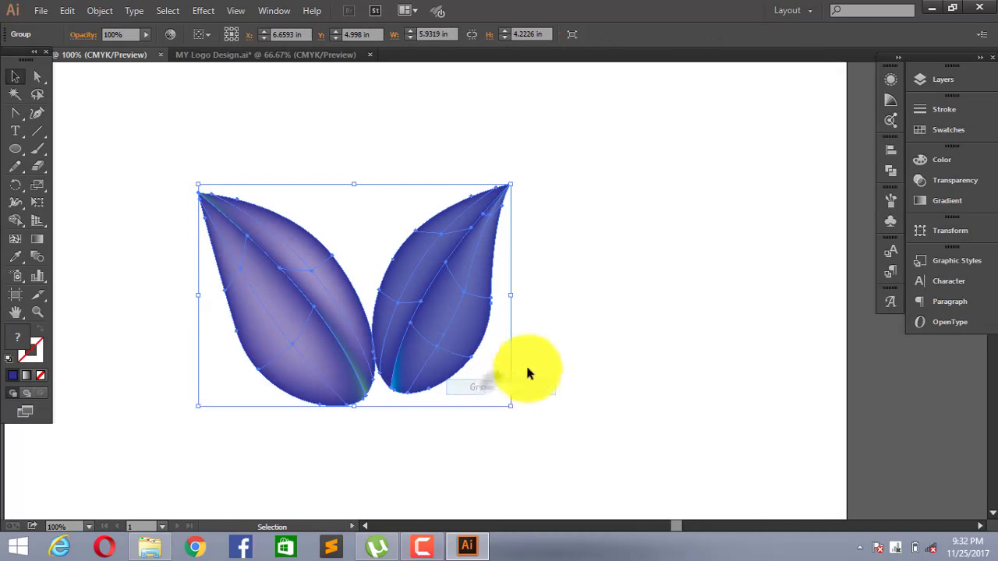
{"action": "left_click", "coordinate": [538, 359]}
{"action": "scroll", "coordinate": [554, 340], "scroll_direction": "down", "scroll_amount": 2}
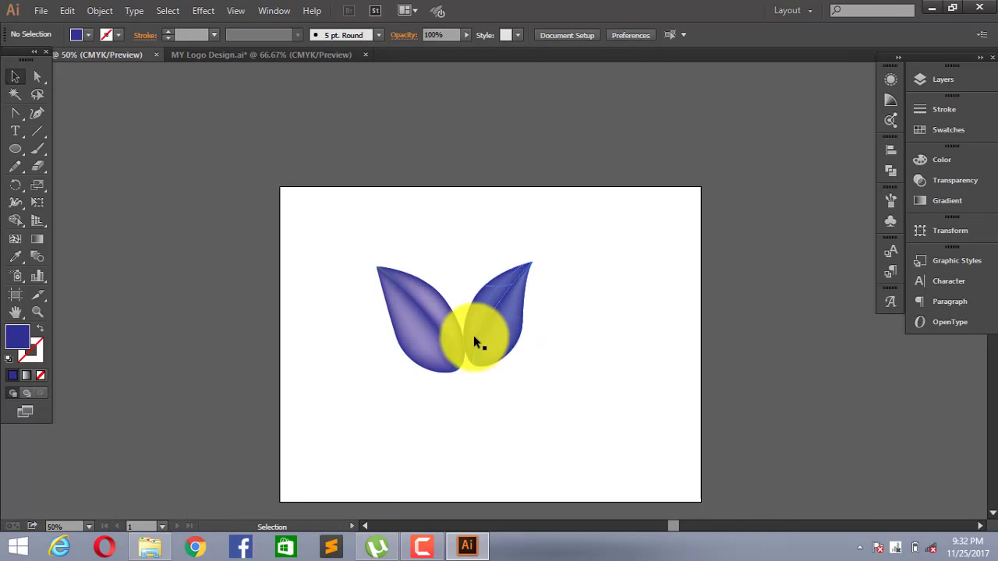
{"action": "left_click_drag", "start_coordinate": [473, 335], "coordinate": [245, 259]}
{"action": "scroll", "coordinate": [449, 295], "scroll_direction": "up", "scroll_amount": 1}
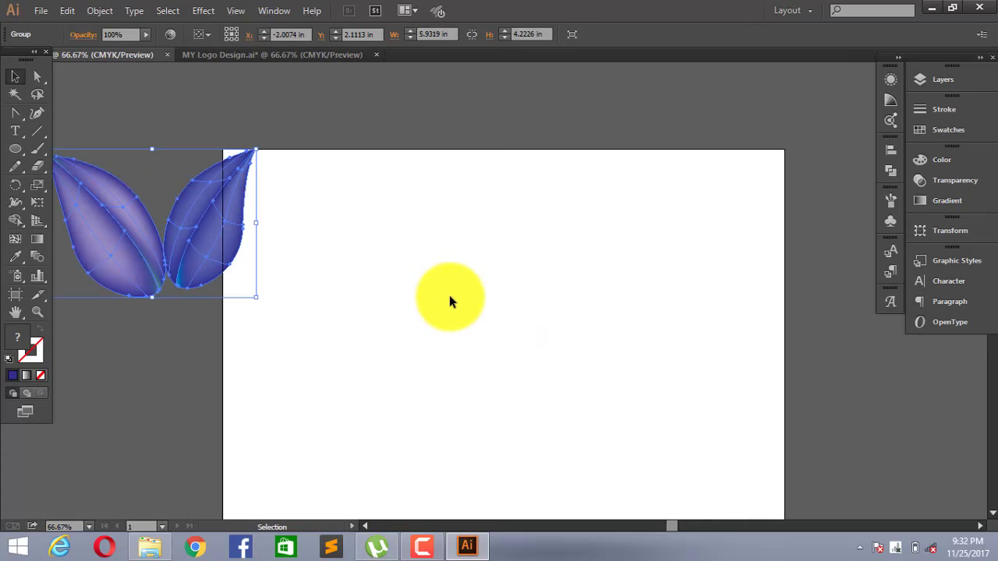
{"action": "scroll", "coordinate": [449, 295], "scroll_direction": "up", "scroll_amount": 1}
{"action": "left_click_drag", "start_coordinate": [495, 326], "coordinate": [428, 265]}
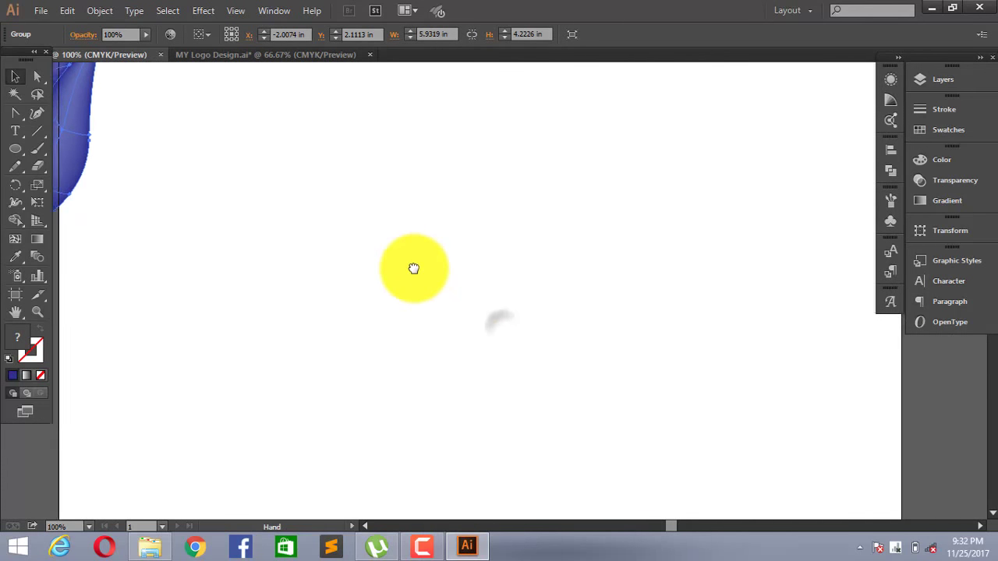
Step: Draw a 5.68 in navy circle and place an equal copy to its right
{"action": "left_click", "coordinate": [16, 153]}
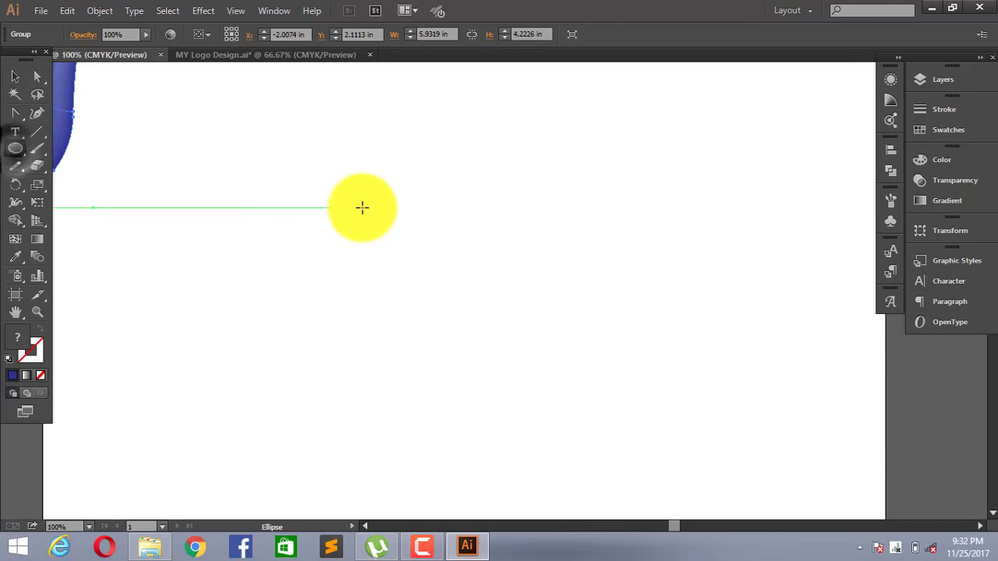
{"action": "mouse_move", "coordinate": [343, 176]}
{"action": "left_mouse_down"}
{"action": "mouse_move", "coordinate": [570, 438]}
{"action": "mouse_move", "coordinate": [561, 428]}
{"action": "left_mouse_up"}
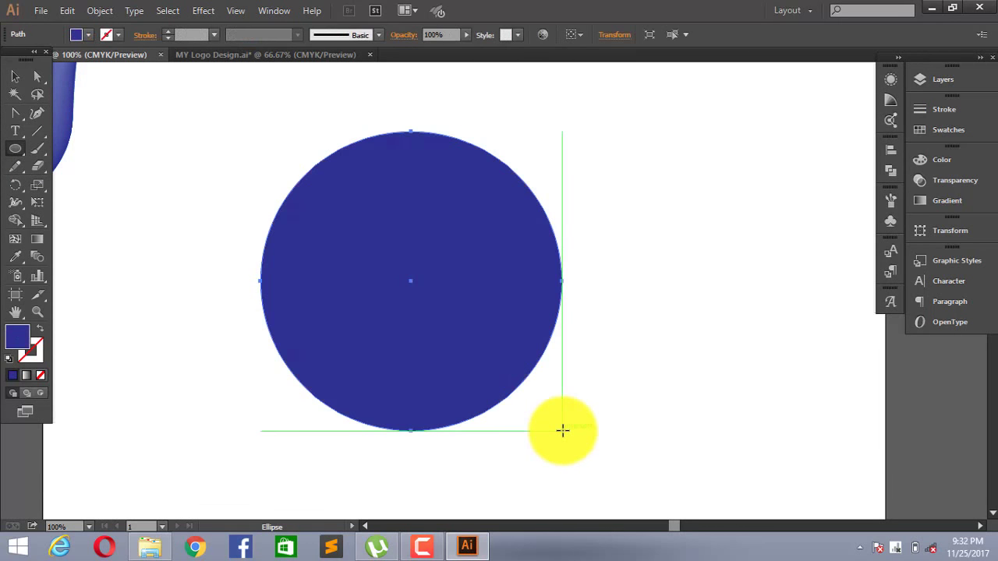
{"action": "left_click", "coordinate": [14, 75]}
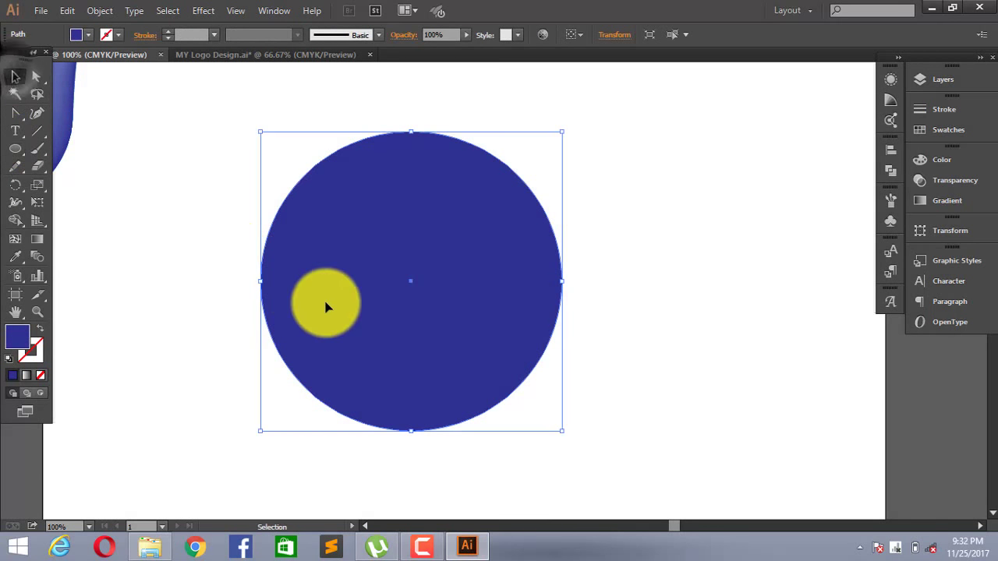
{"action": "left_click_drag", "start_coordinate": [334, 305], "coordinate": [652, 314]}
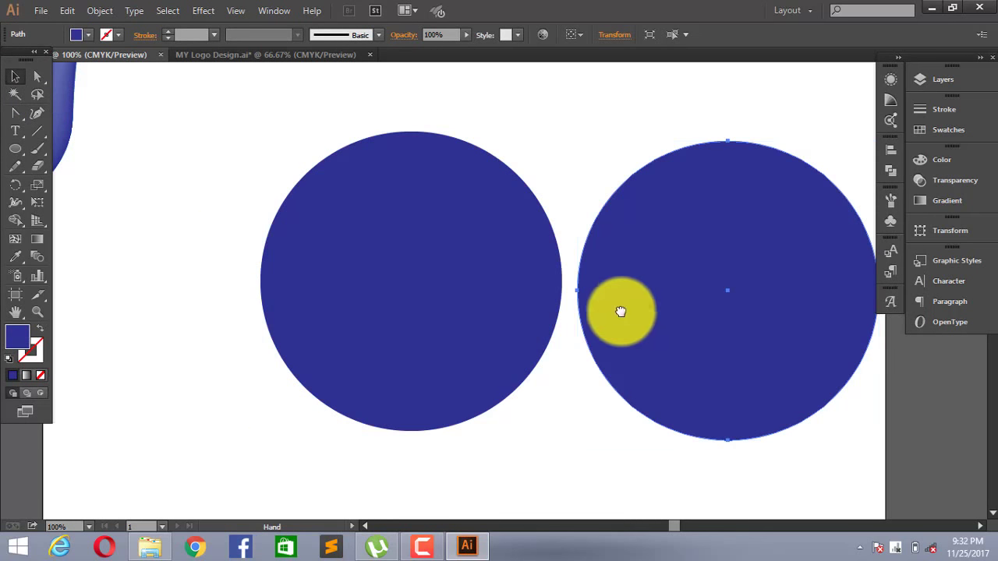
{"action": "scroll", "coordinate": [619, 311], "scroll_direction": "right", "scroll_amount": 5}
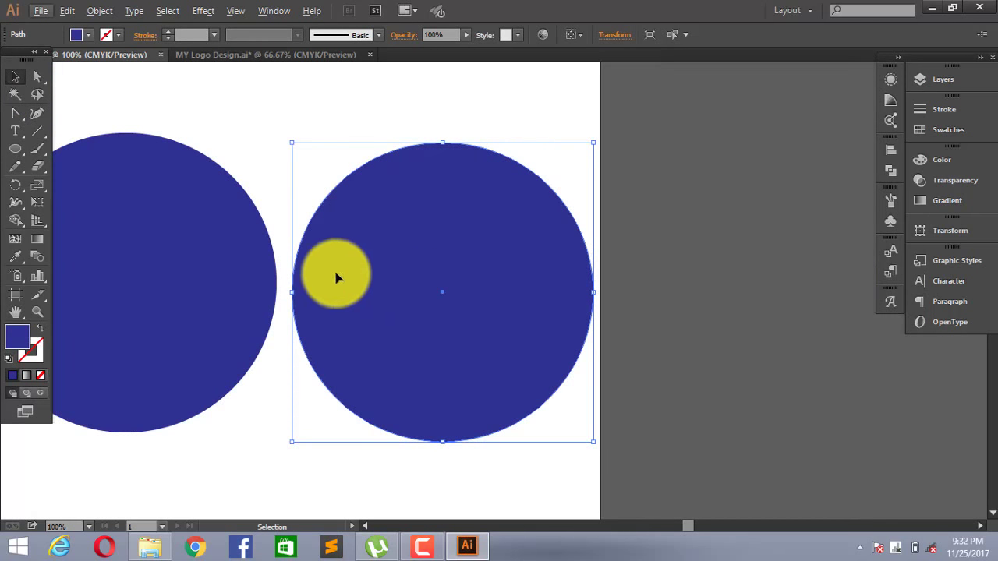
{"action": "left_click_drag", "start_coordinate": [334, 271], "coordinate": [590, 290]}
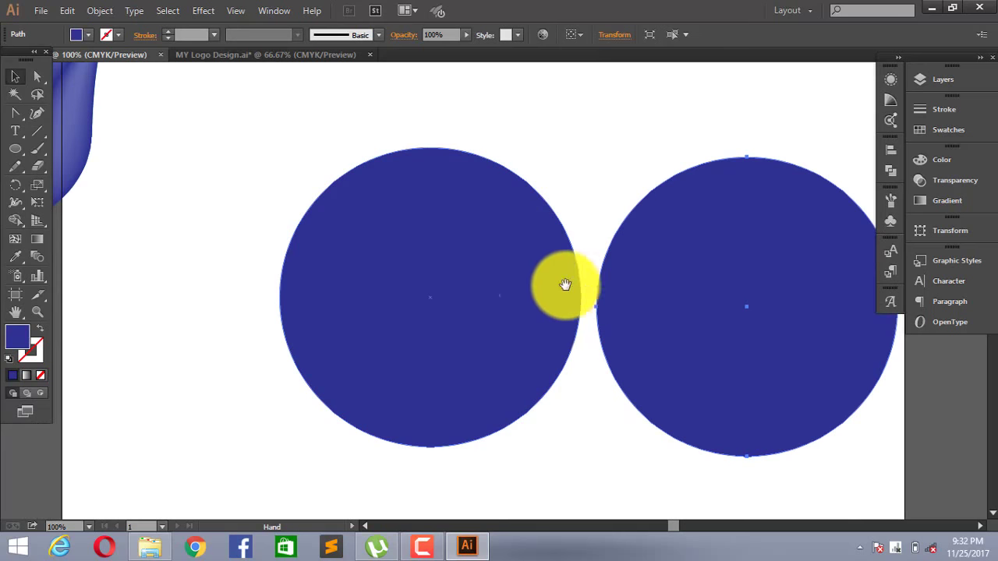
{"action": "left_click", "coordinate": [496, 285]}
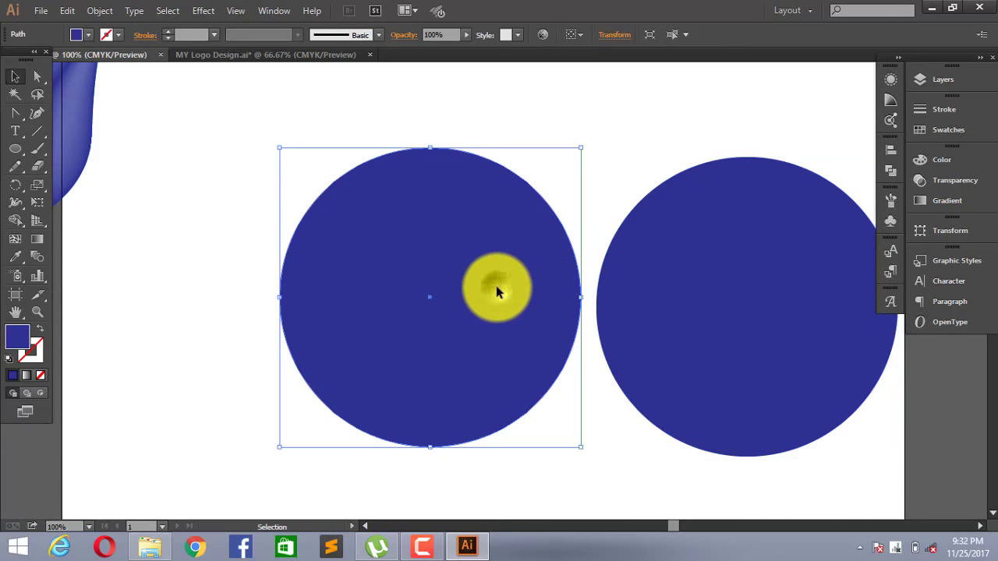
Step: Give the left circle a White, Black radial gradient with the inner stop at 0% opacity
{"action": "left_click", "coordinate": [933, 199]}
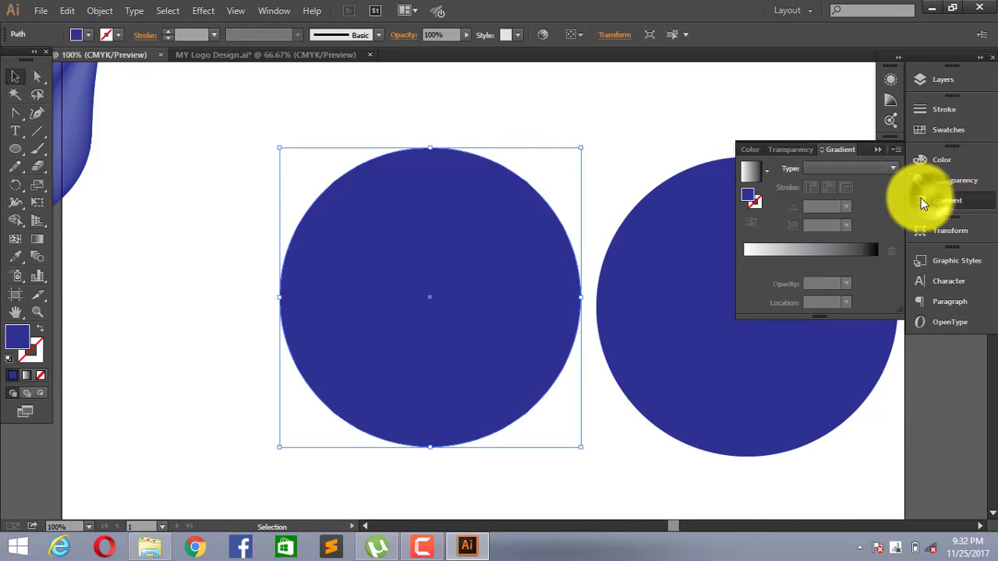
{"action": "left_click", "coordinate": [768, 172]}
{"action": "left_click", "coordinate": [750, 202]}
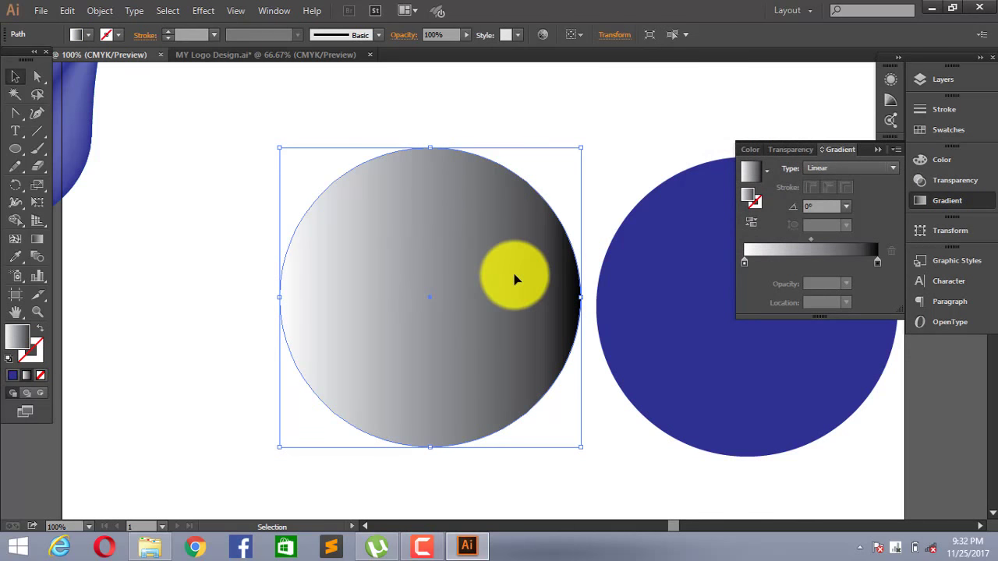
{"action": "left_click", "coordinate": [837, 170]}
{"action": "left_click", "coordinate": [842, 199]}
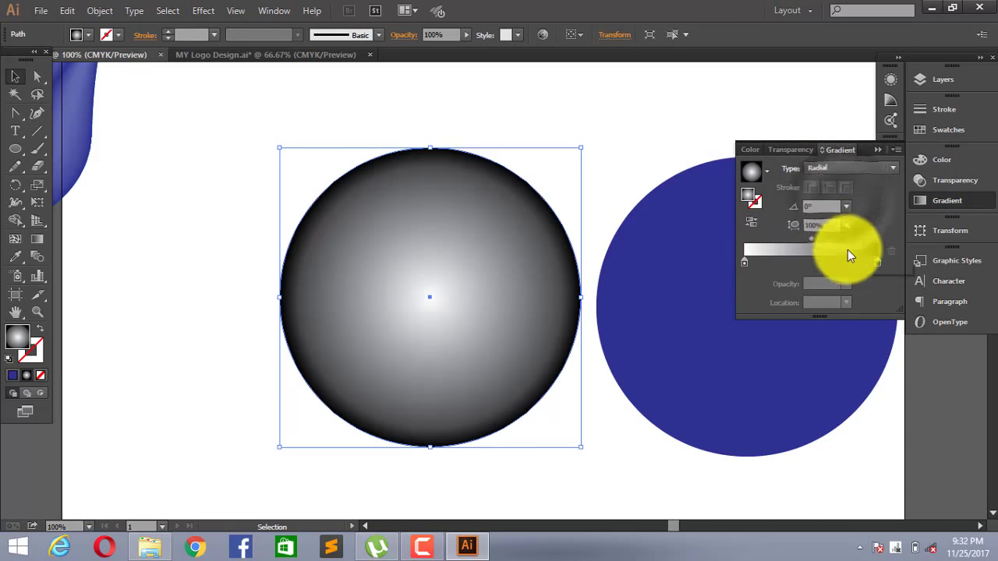
{"action": "left_click", "coordinate": [743, 262]}
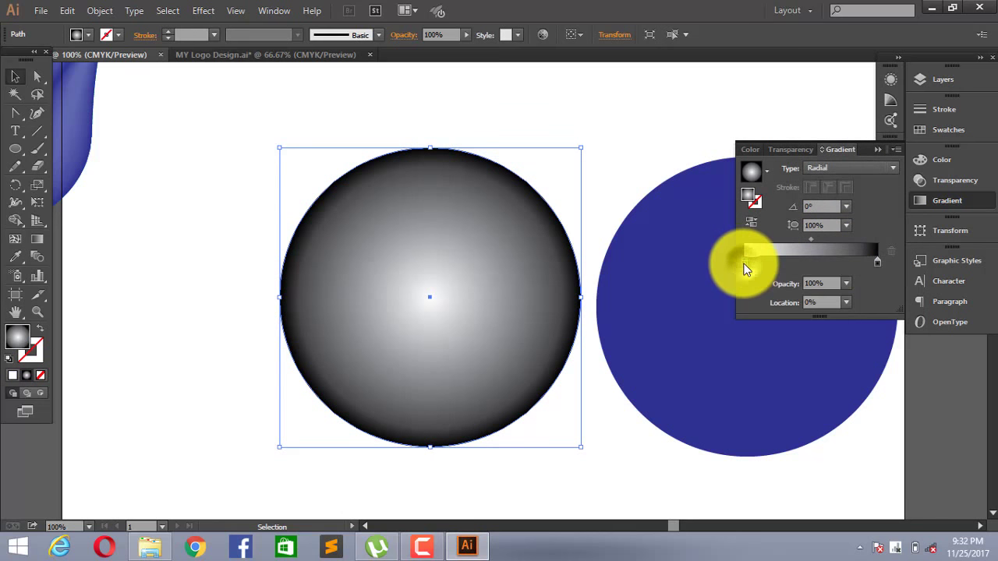
{"action": "left_click", "coordinate": [850, 285]}
{"action": "left_click", "coordinate": [855, 294]}
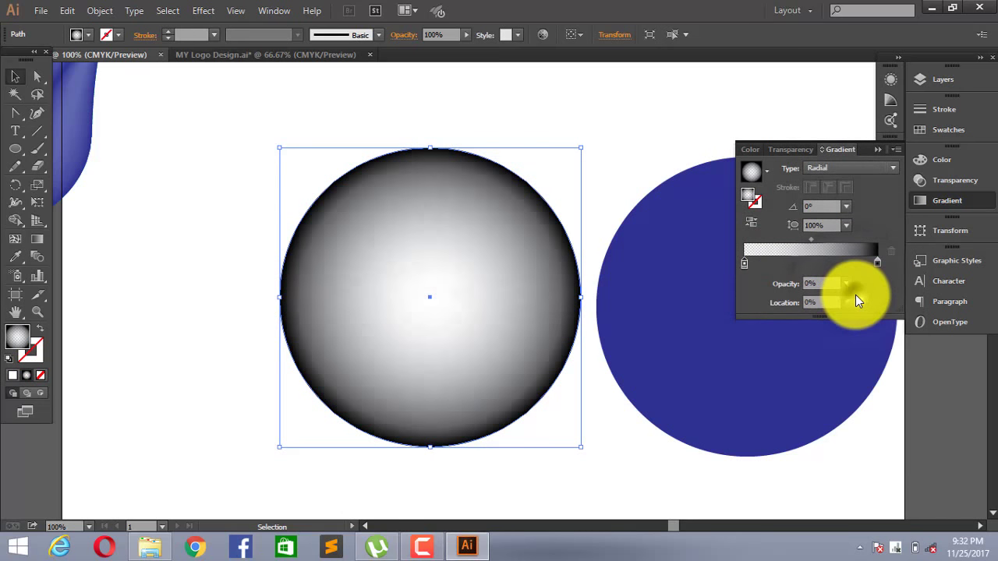
Step: Set the outer gradient stop to 40% opacity and move it inward to about 82%
{"action": "left_click", "coordinate": [877, 263]}
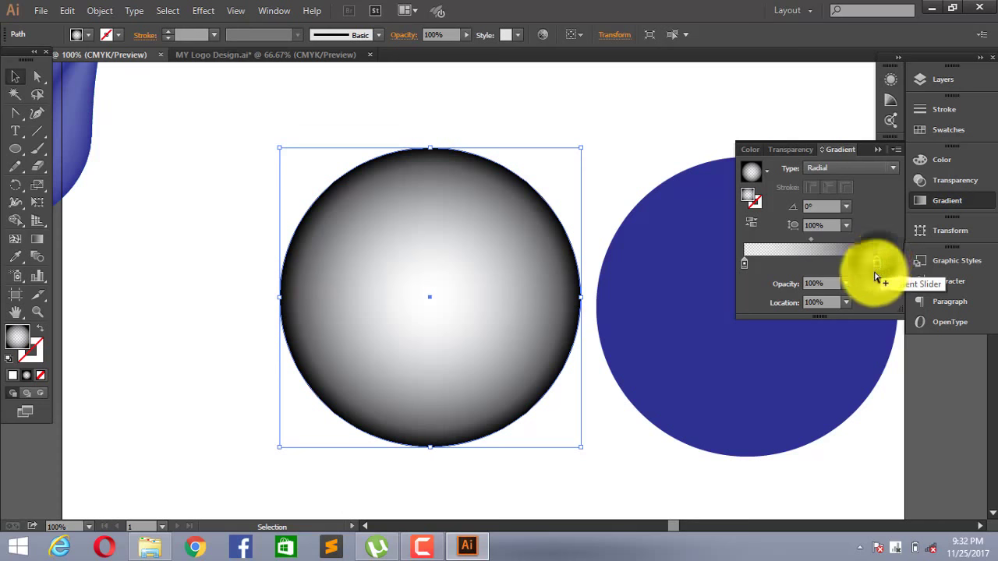
{"action": "left_click", "coordinate": [847, 284]}
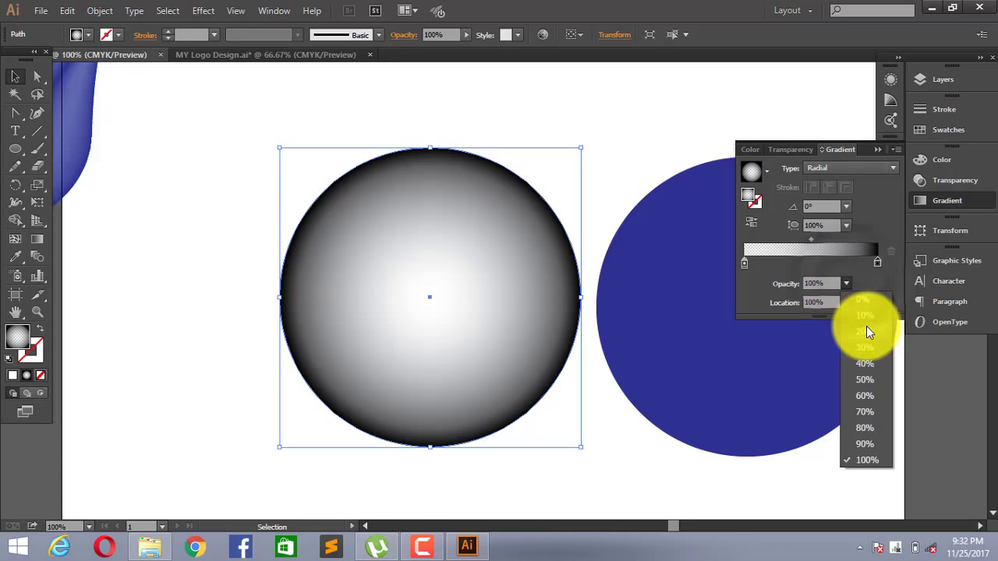
{"action": "left_click", "coordinate": [866, 330]}
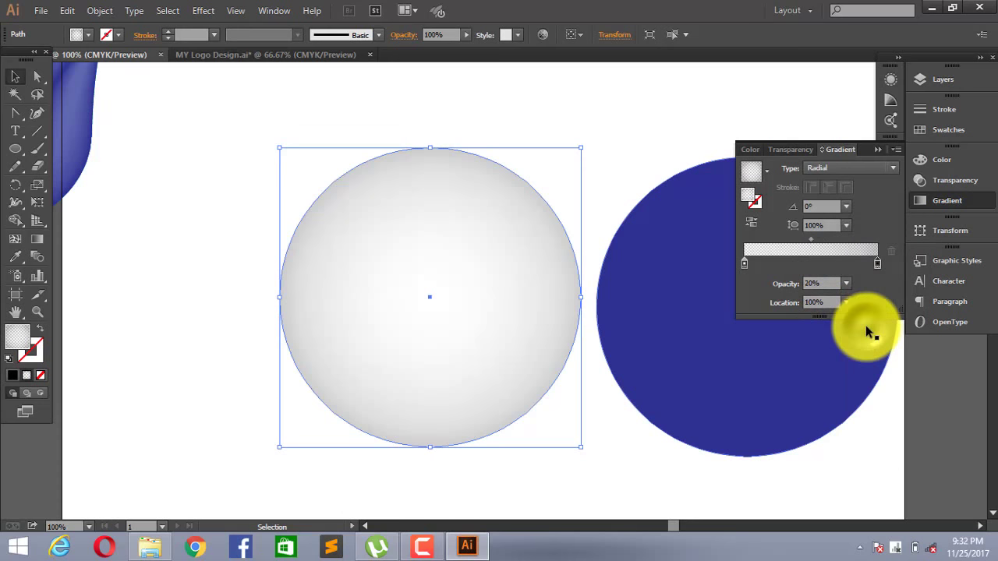
{"action": "left_click", "coordinate": [847, 284]}
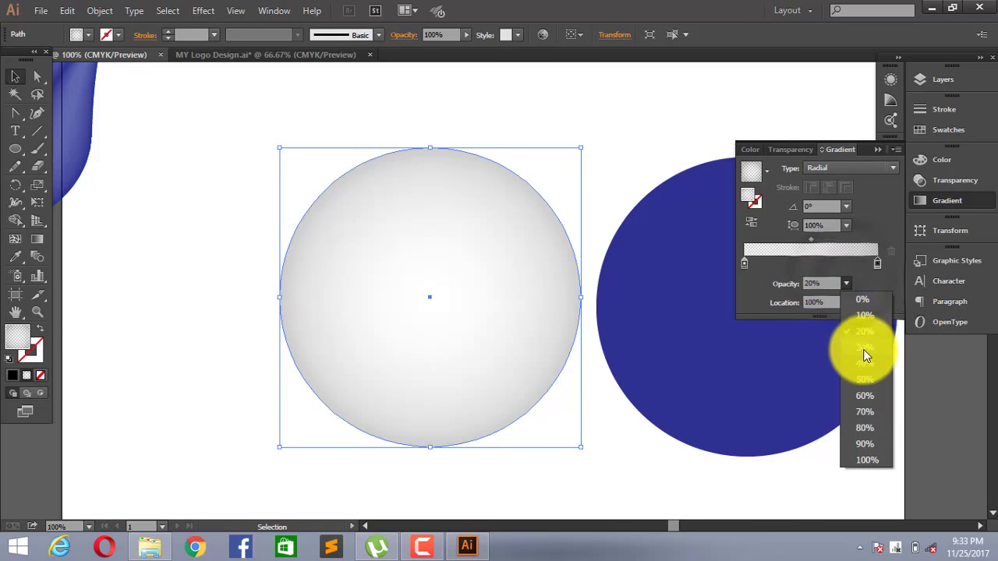
{"action": "left_click", "coordinate": [863, 349]}
{"action": "left_click", "coordinate": [847, 283]}
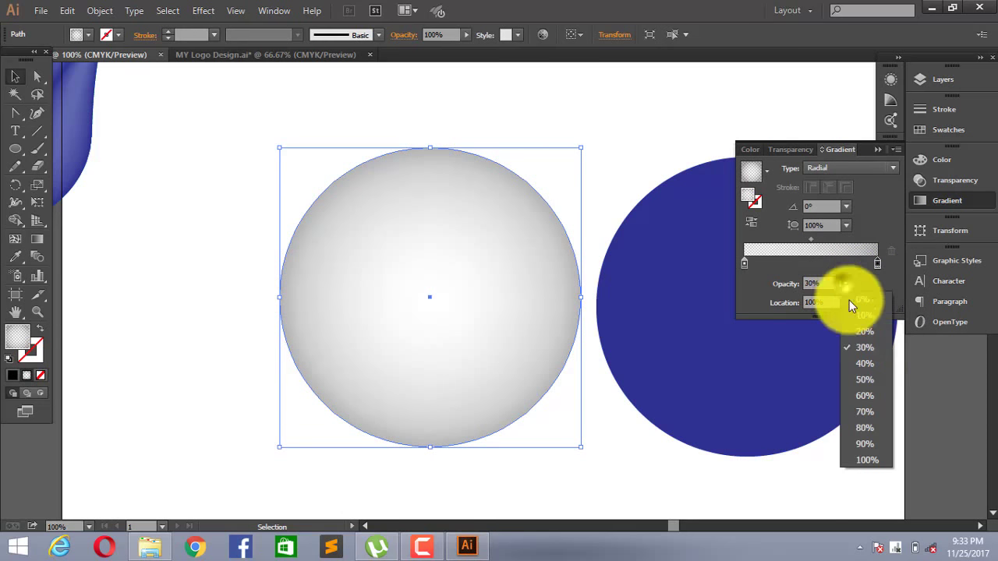
{"action": "left_click", "coordinate": [865, 360]}
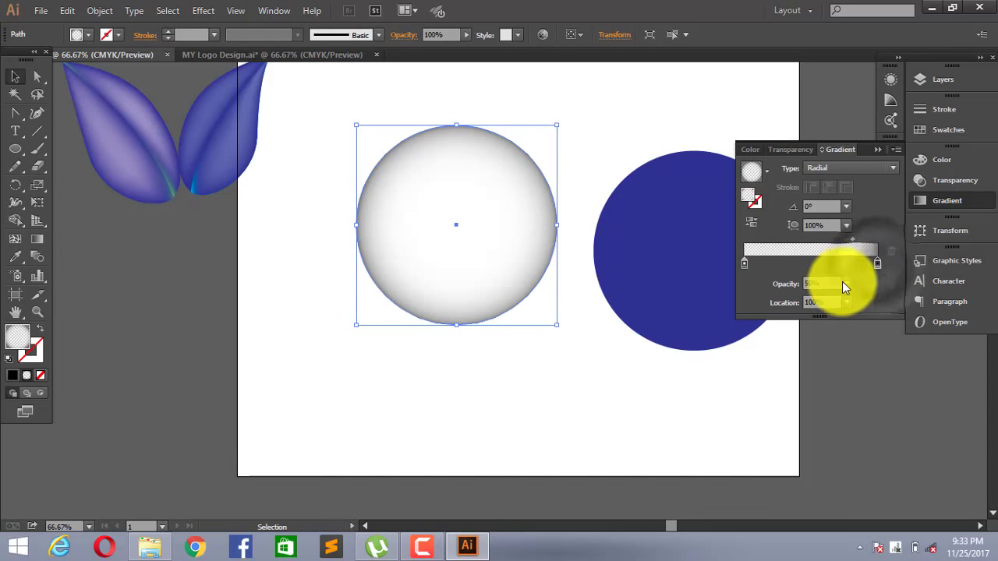
{"action": "left_click", "coordinate": [842, 282]}
{"action": "left_click", "coordinate": [868, 362]}
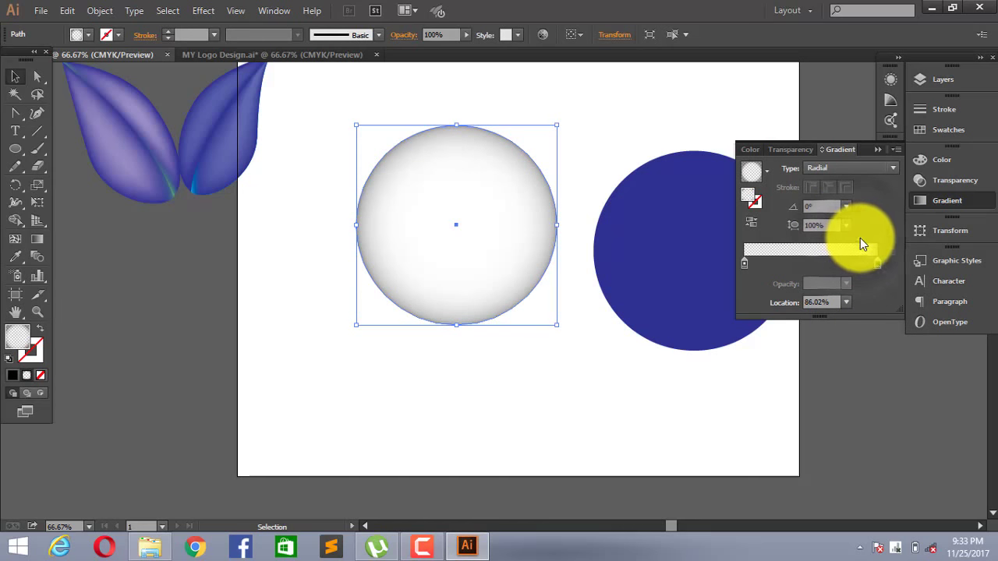
{"action": "mouse_move", "coordinate": [859, 238]}
{"action": "left_mouse_down"}
{"action": "mouse_move", "coordinate": [880, 239]}
{"action": "mouse_move", "coordinate": [853, 239]}
{"action": "left_mouse_up"}
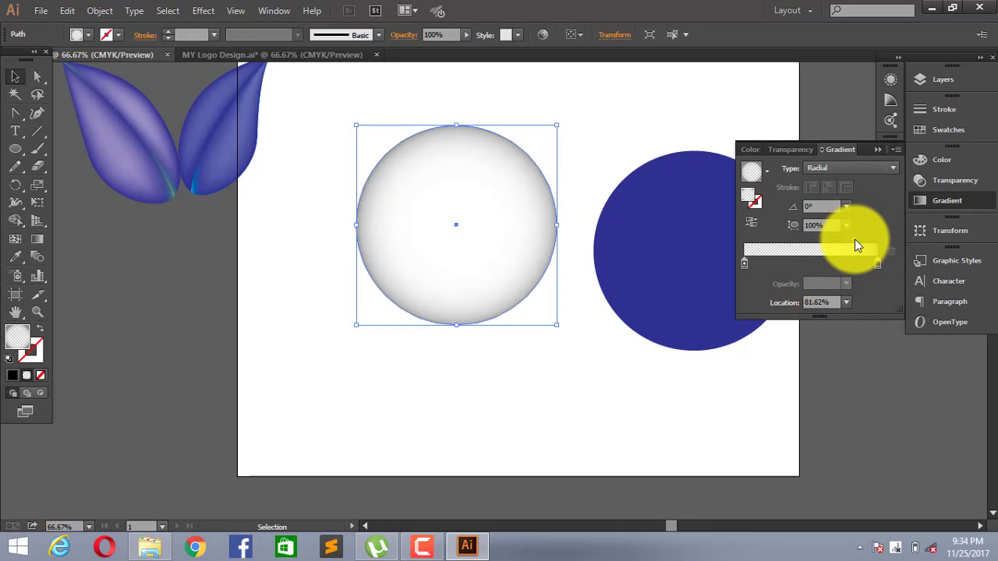
{"action": "left_click", "coordinate": [632, 113]}
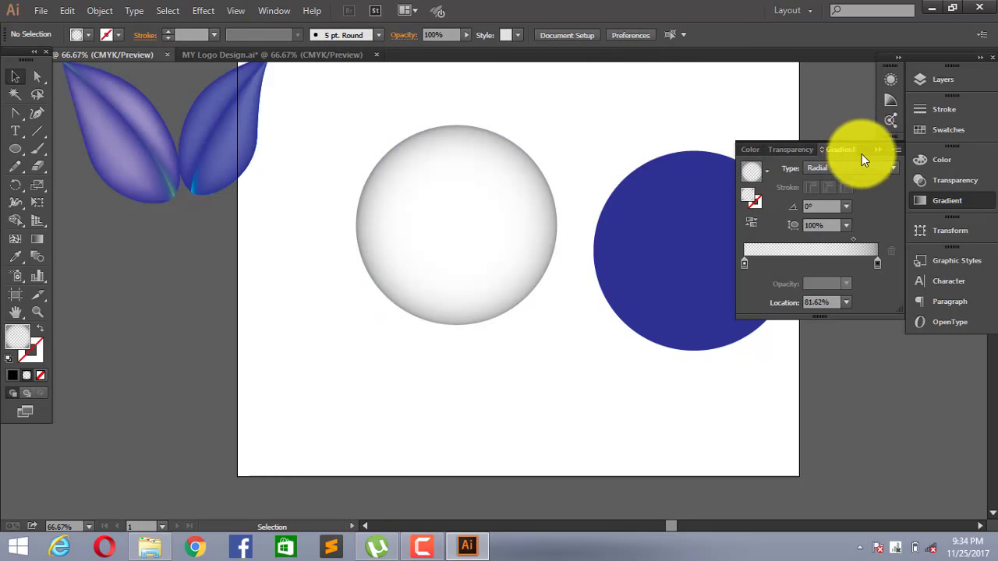
{"action": "left_click", "coordinate": [877, 152]}
{"action": "left_click", "coordinate": [716, 97]}
Step: Place a copy of the blue circle down-right, partly off the artboard
{"action": "left_click", "coordinate": [719, 245]}
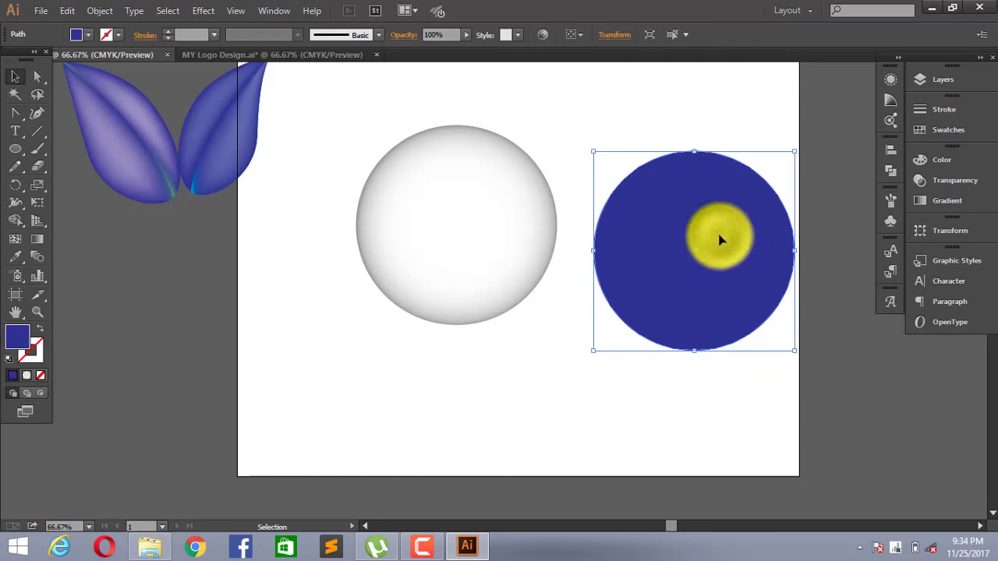
{"action": "left_click", "coordinate": [936, 204]}
{"action": "left_click", "coordinate": [709, 129]}
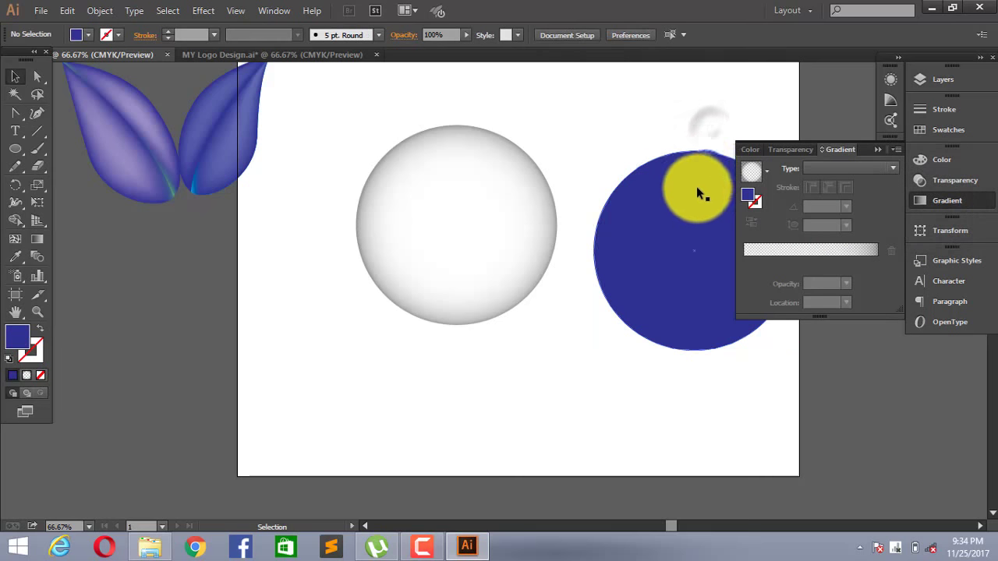
{"action": "left_click", "coordinate": [877, 149]}
{"action": "mouse_move", "coordinate": [752, 214]}
{"action": "left_mouse_down"}
{"action": "mouse_move", "coordinate": [917, 425]}
{"action": "mouse_move", "coordinate": [932, 398]}
{"action": "left_mouse_up"}
Step: Apply the White, Black linear gradient to the original circle with its left stop at 0% opacity
{"action": "left_click", "coordinate": [660, 252]}
{"action": "left_click", "coordinate": [951, 209]}
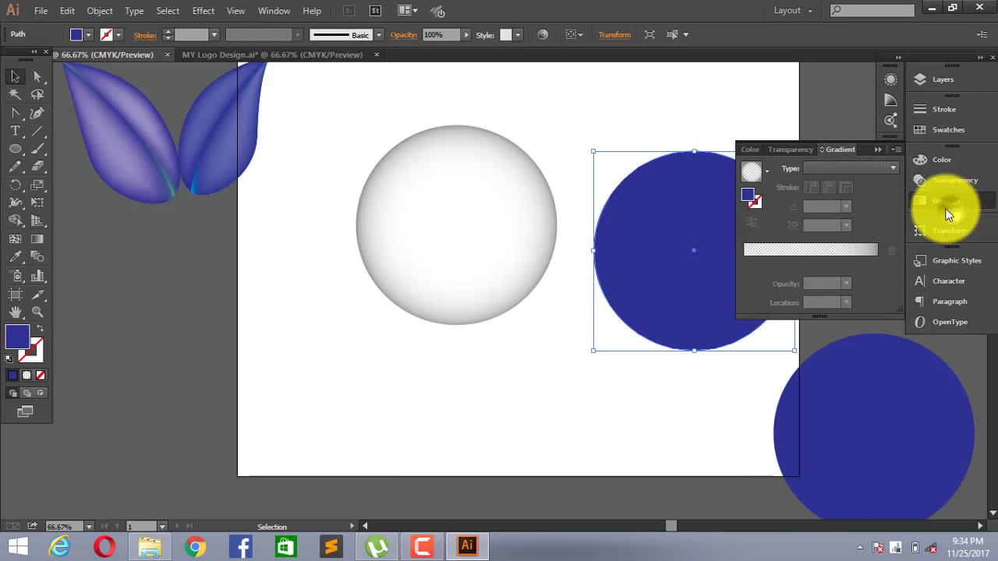
{"action": "left_click", "coordinate": [766, 170]}
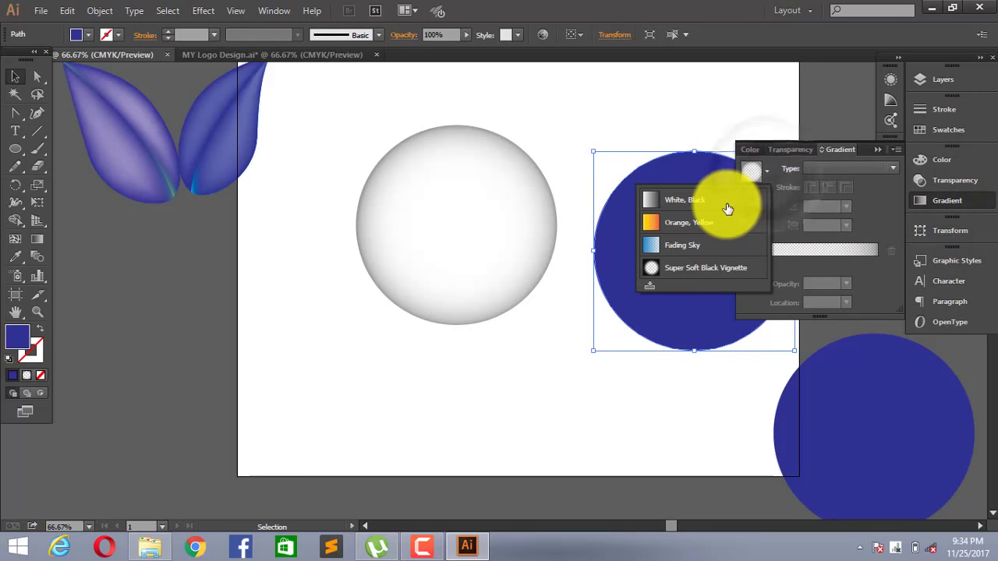
{"action": "left_click", "coordinate": [735, 200]}
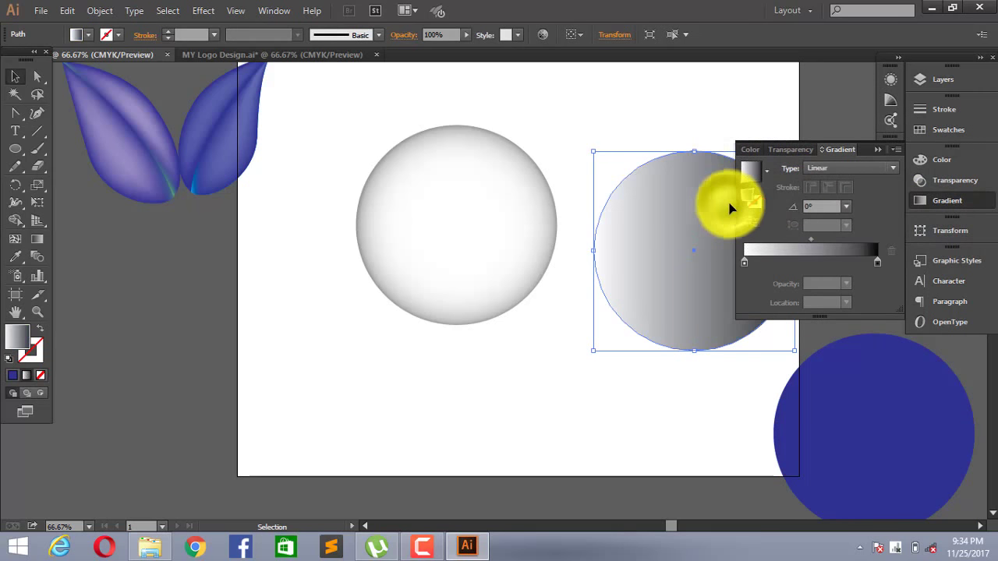
{"action": "left_click", "coordinate": [743, 263]}
{"action": "left_click", "coordinate": [846, 284]}
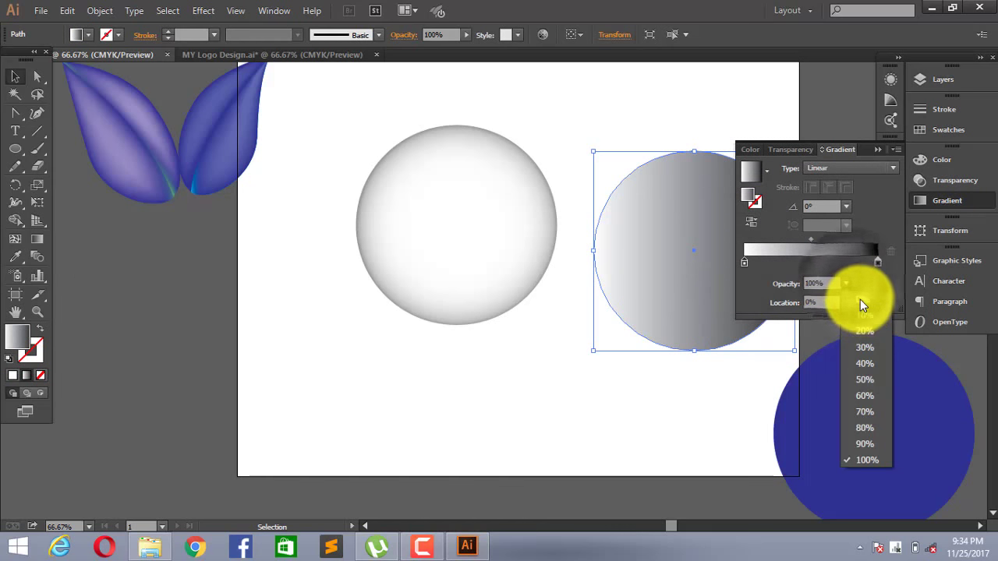
{"action": "left_click", "coordinate": [860, 299]}
{"action": "left_click", "coordinate": [877, 262]}
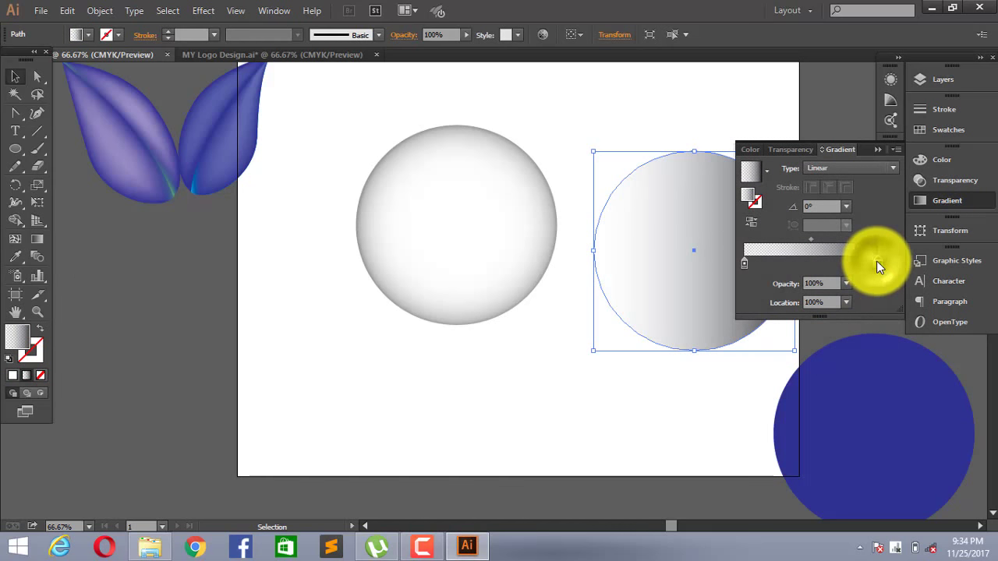
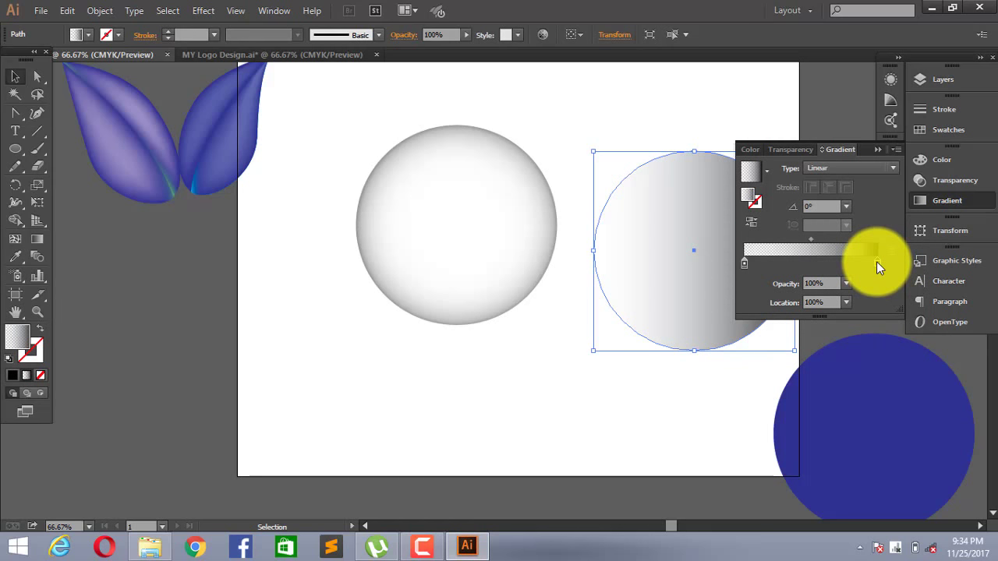
Step: Fade the second circle's gradient to K=20 light grey and centre it over the shaded sphere
{"action": "double_click", "coordinate": [877, 262]}
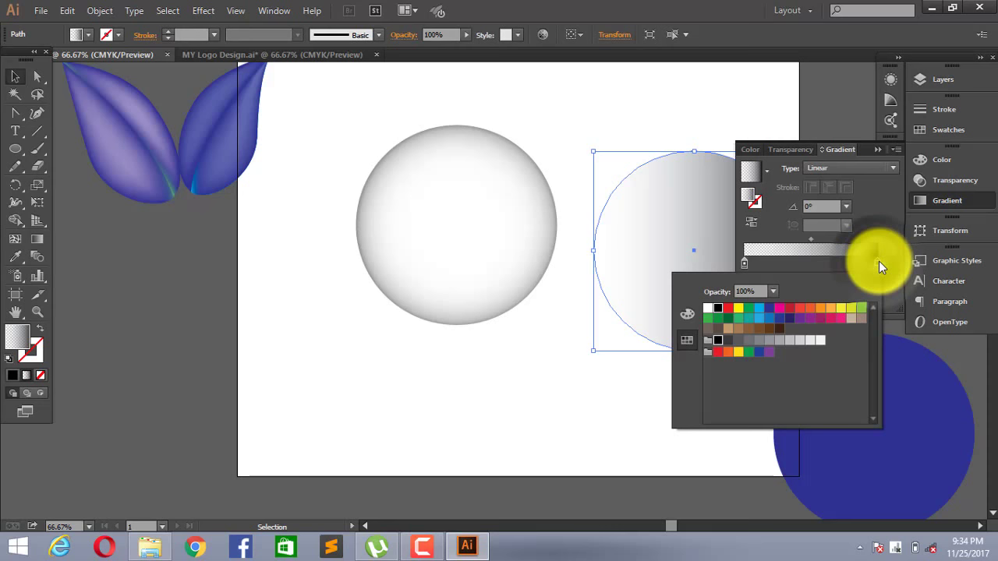
{"action": "left_click", "coordinate": [804, 344]}
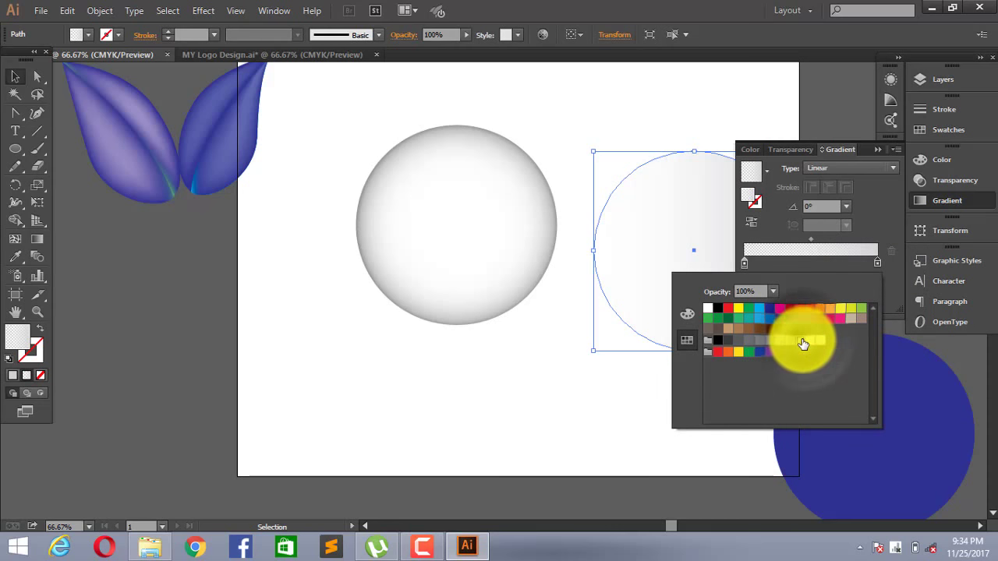
{"action": "left_click", "coordinate": [888, 272]}
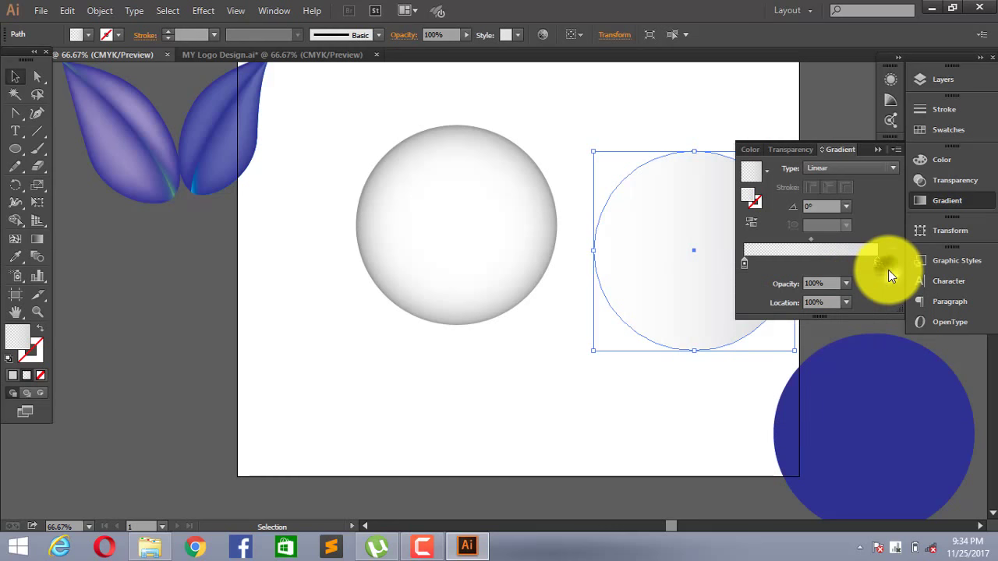
{"action": "left_click_drag", "start_coordinate": [698, 294], "coordinate": [514, 295]}
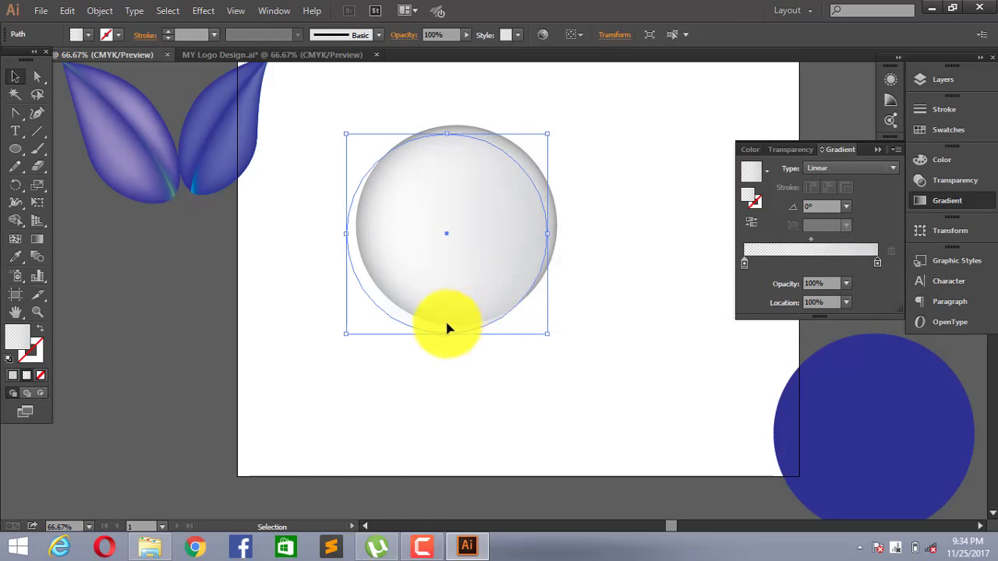
{"action": "left_click_drag", "start_coordinate": [457, 290], "coordinate": [482, 281]}
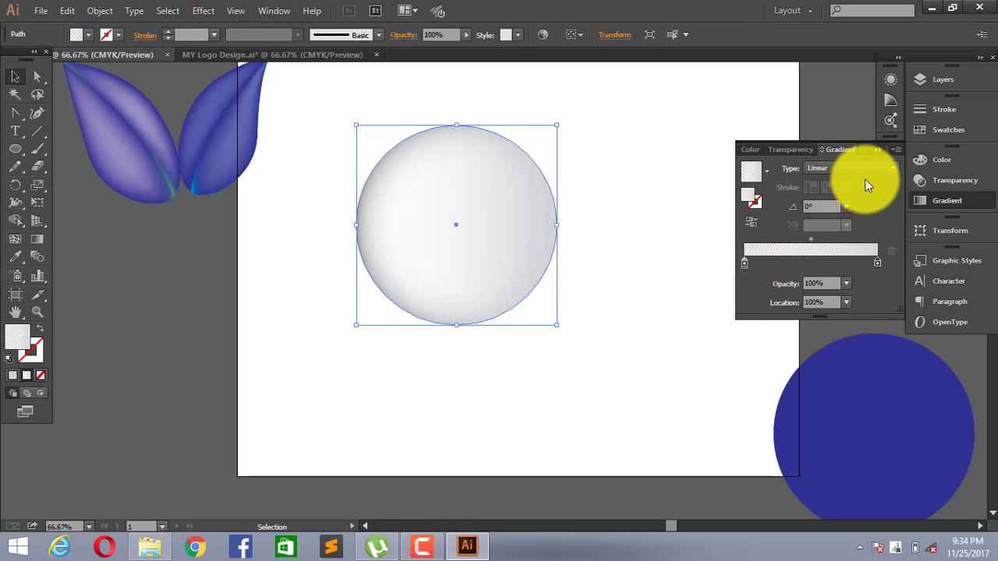
Step: Angle the top circle's gradient diagonally at -39.8° with the Gradient tool
{"action": "left_click", "coordinate": [36, 238]}
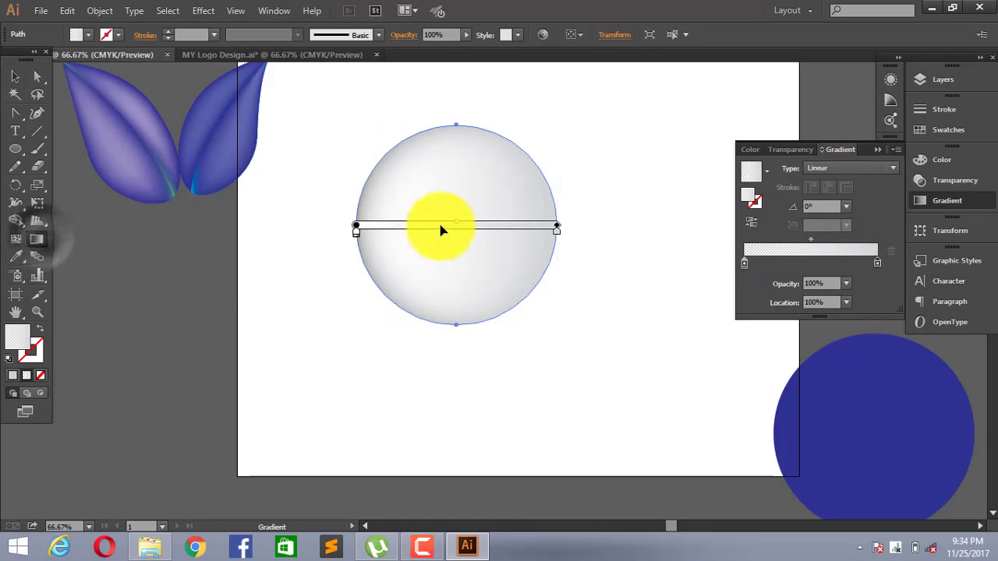
{"action": "left_click_drag", "start_coordinate": [423, 188], "coordinate": [516, 275]}
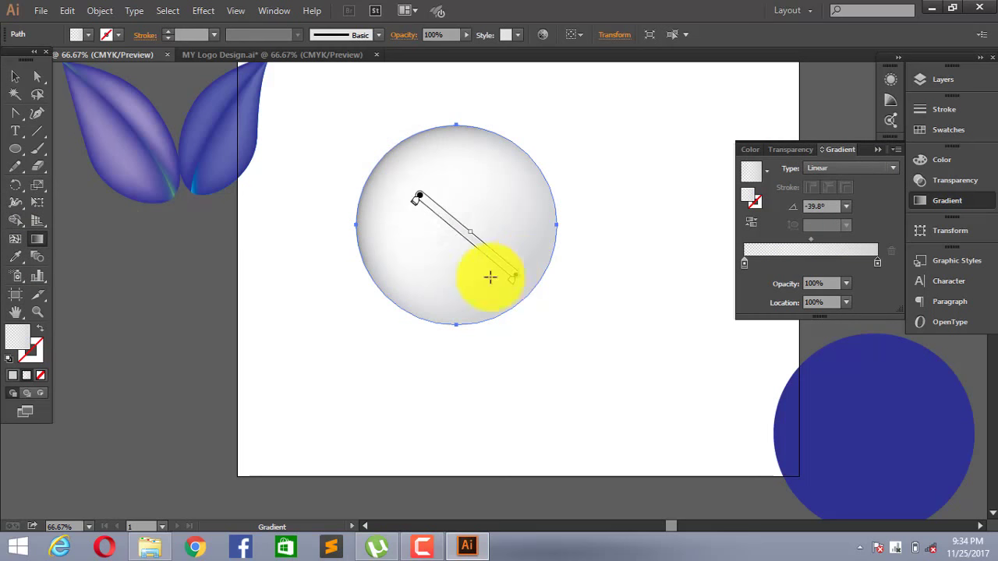
{"action": "left_click", "coordinate": [15, 76]}
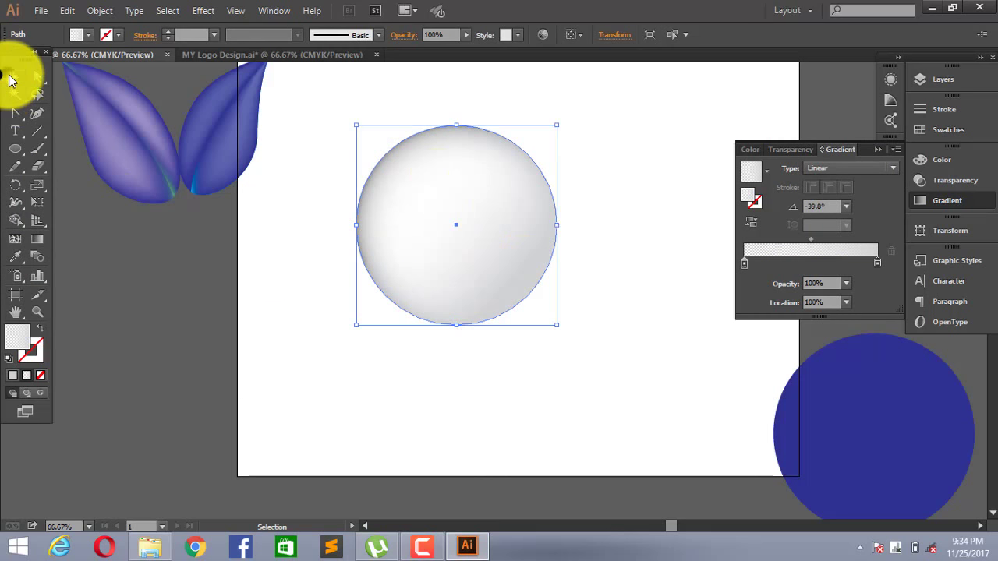
{"action": "left_click", "coordinate": [642, 204]}
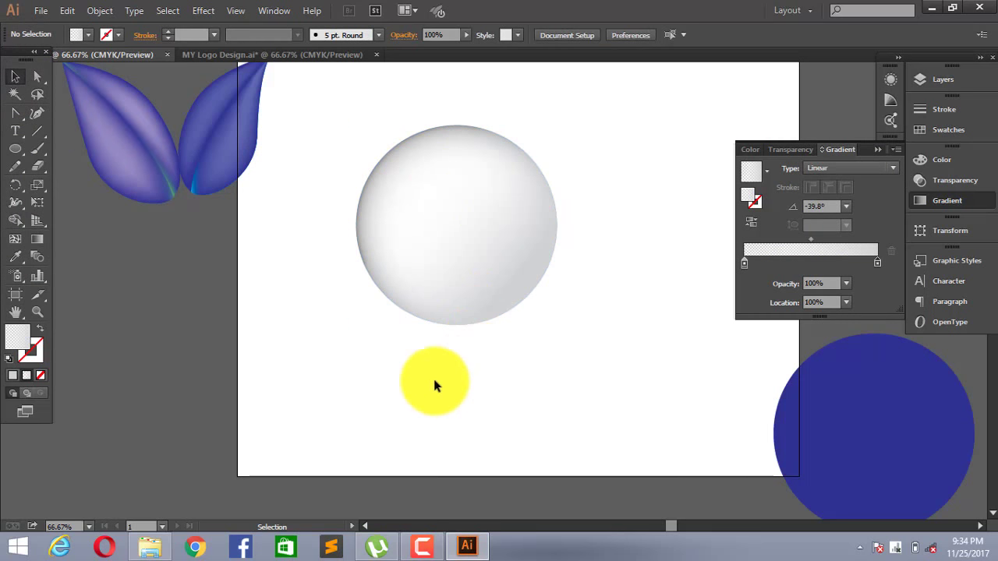
Step: Set the gradient's light-grey end stop to 30% opacity
{"action": "left_click", "coordinate": [453, 266]}
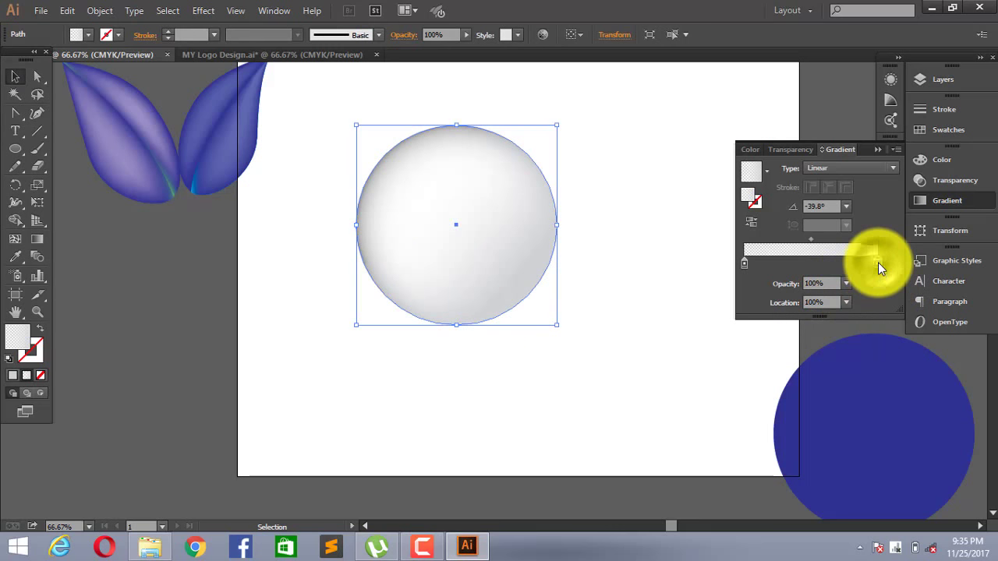
{"action": "double_click", "coordinate": [877, 263]}
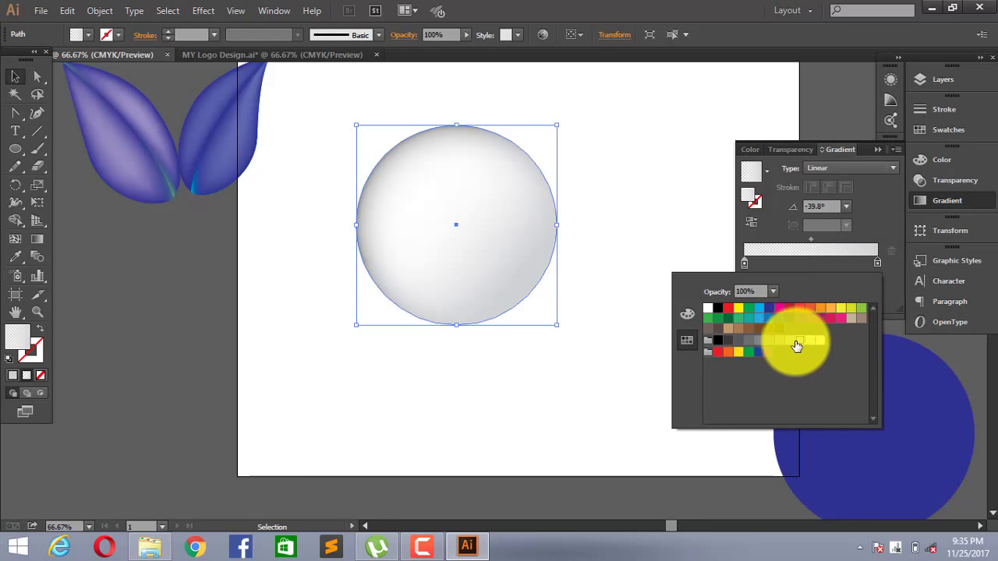
{"action": "left_click", "coordinate": [774, 292]}
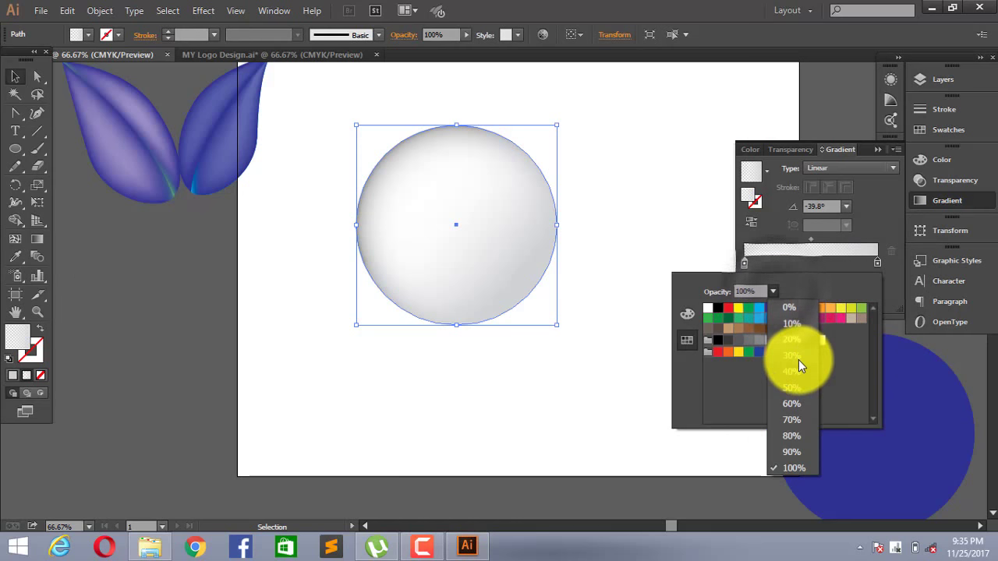
{"action": "left_click", "coordinate": [798, 358]}
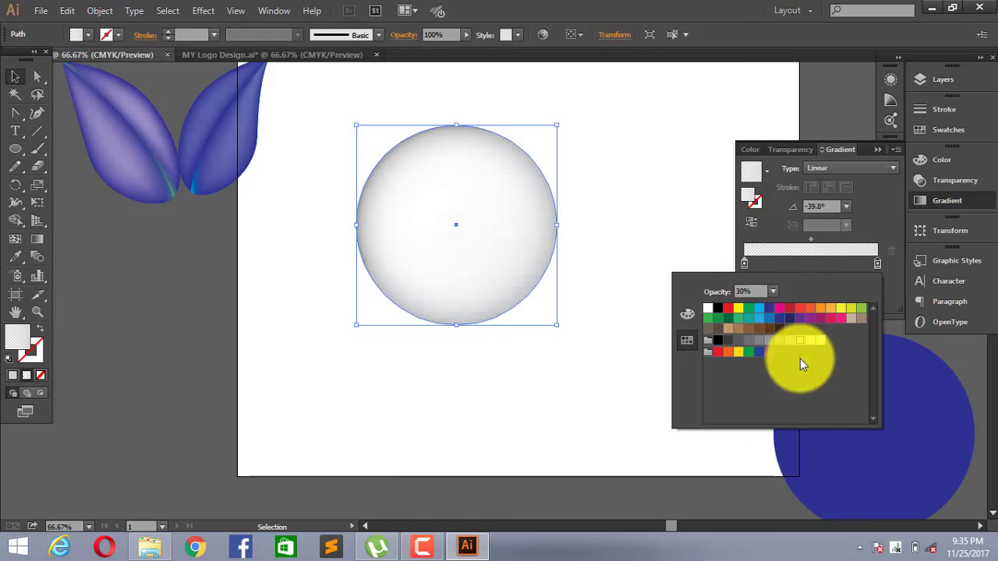
{"action": "left_click", "coordinate": [877, 224]}
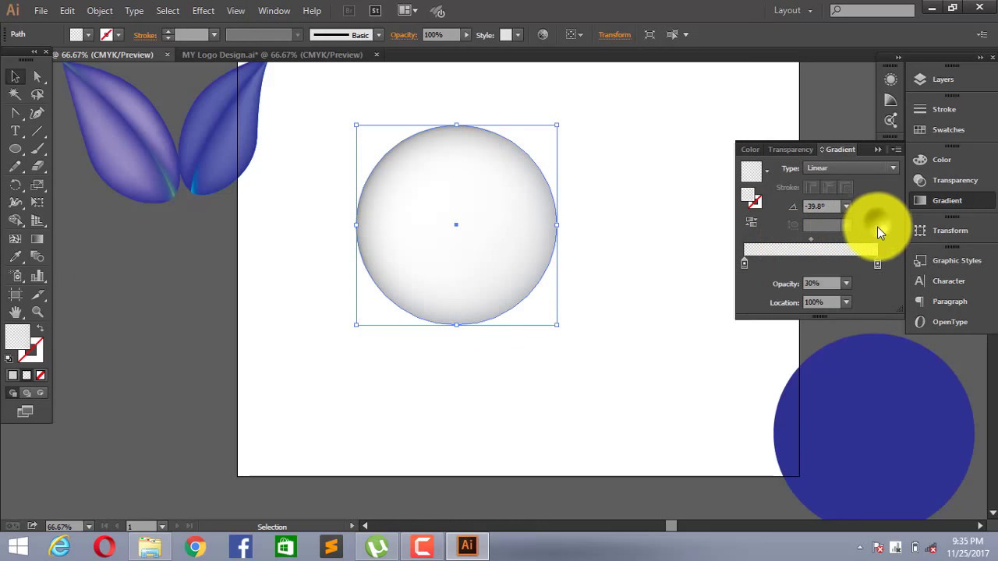
{"action": "left_click", "coordinate": [873, 150]}
{"action": "left_click", "coordinate": [712, 199]}
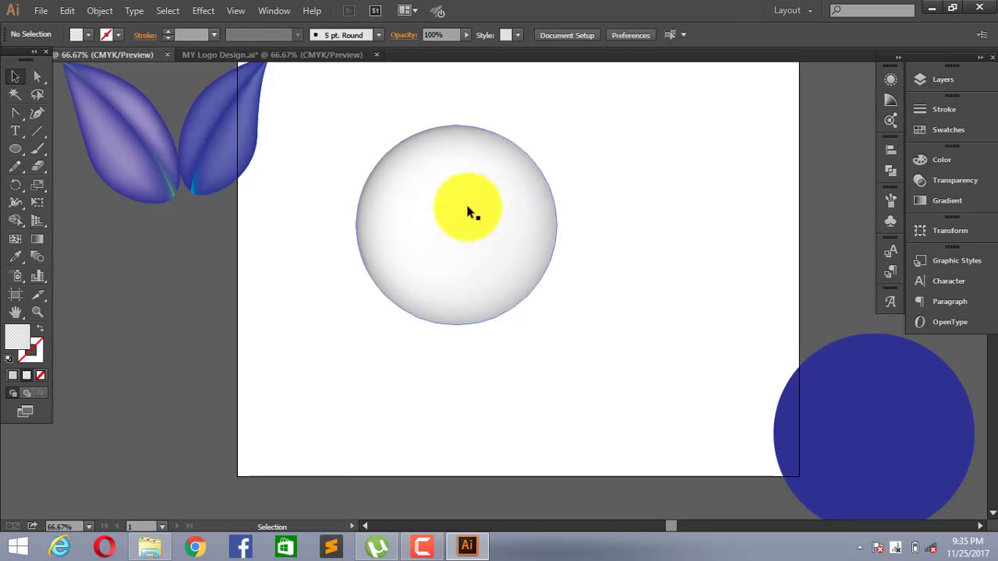
Step: Draw an ellipse over the sphere's upper half and raise its bottom anchor into a flat-bottomed dome
{"action": "left_click_drag", "start_coordinate": [355, 117], "coordinate": [616, 382]}
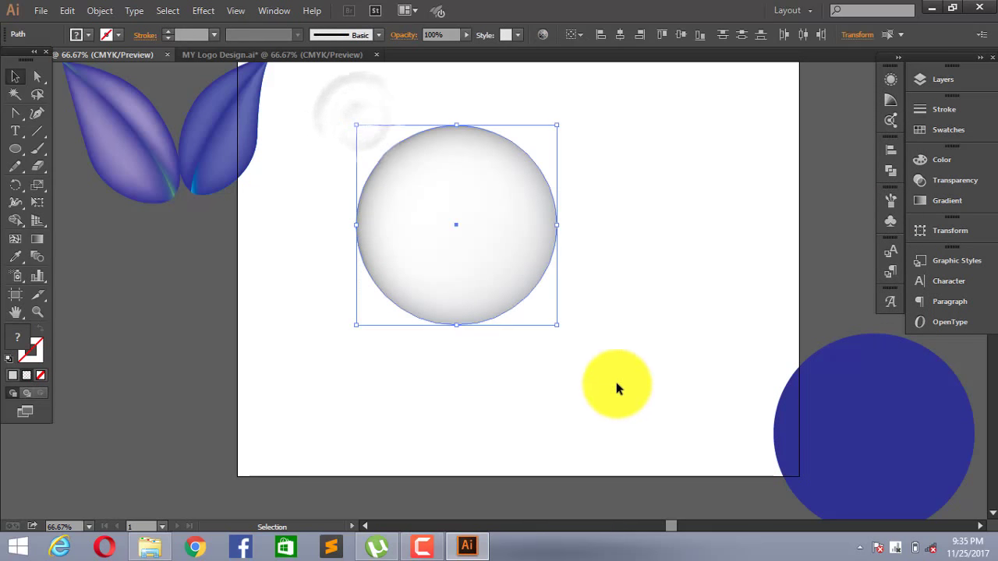
{"action": "left_click", "coordinate": [637, 271]}
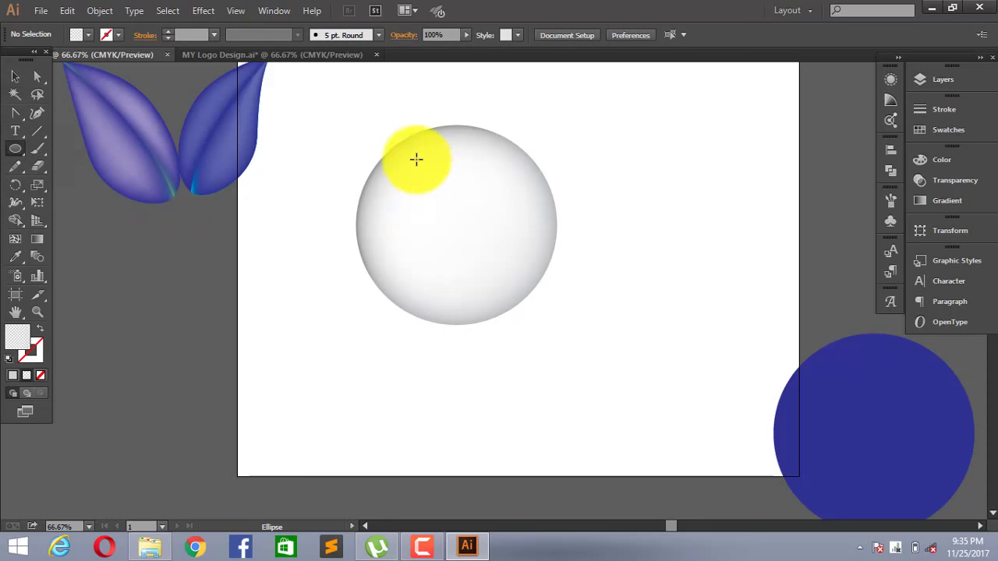
{"action": "mouse_move", "coordinate": [407, 151]}
{"action": "left_mouse_down"}
{"action": "mouse_move", "coordinate": [532, 244]}
{"action": "mouse_move", "coordinate": [524, 248]}
{"action": "left_mouse_up"}
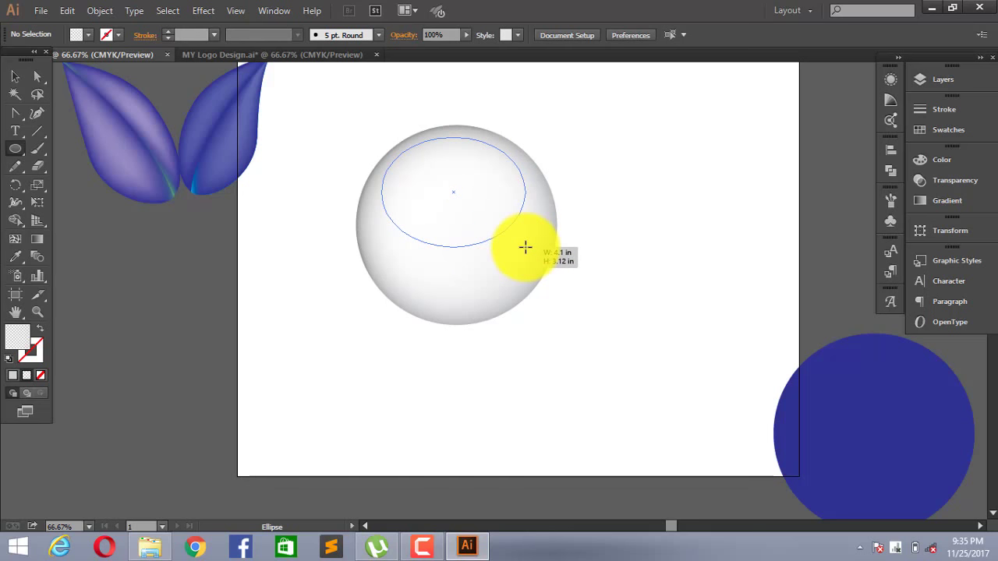
{"action": "left_click_drag", "start_coordinate": [527, 248], "coordinate": [535, 249]}
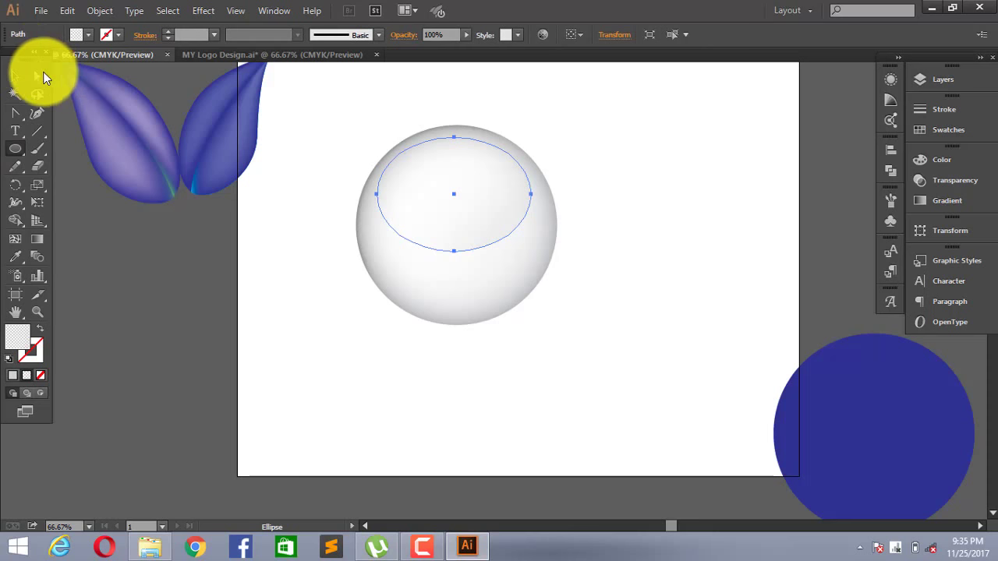
{"action": "left_click", "coordinate": [38, 76]}
{"action": "left_click_drag", "start_coordinate": [453, 252], "coordinate": [456, 230]}
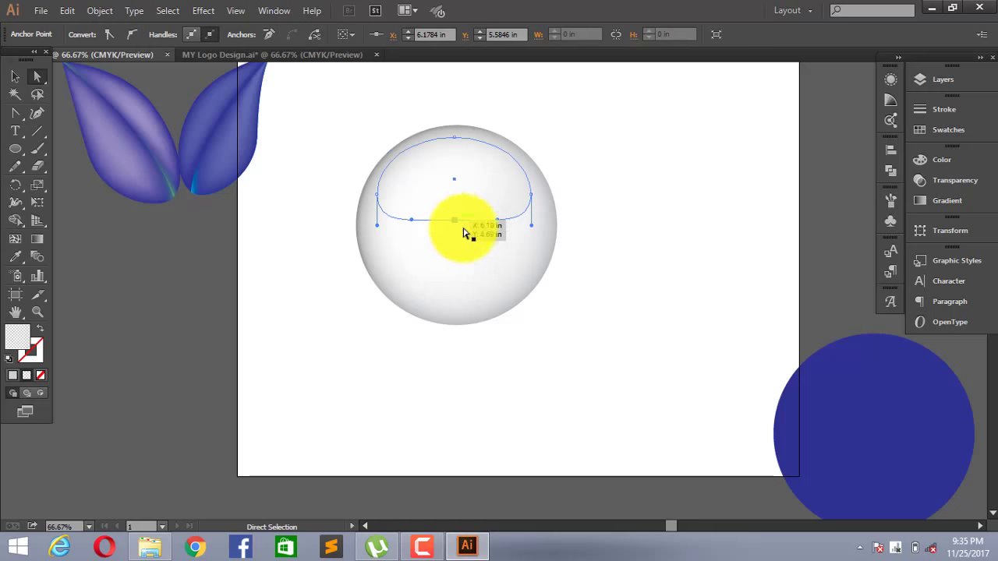
{"action": "left_click_drag", "start_coordinate": [456, 224], "coordinate": [458, 226]}
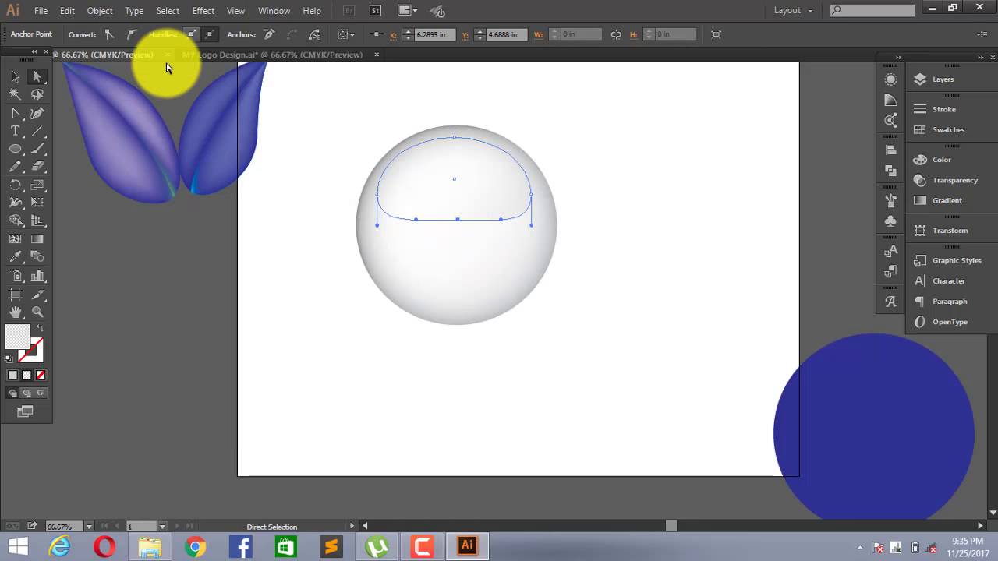
Step: Apply the White, Black linear gradient to the dome highlight
{"action": "left_click", "coordinate": [14, 75]}
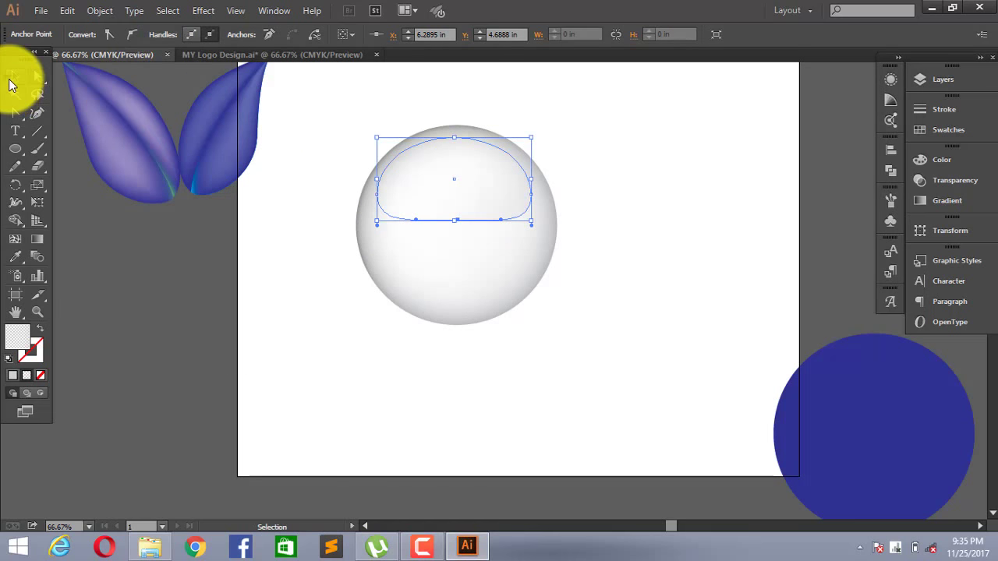
{"action": "left_click", "coordinate": [930, 204]}
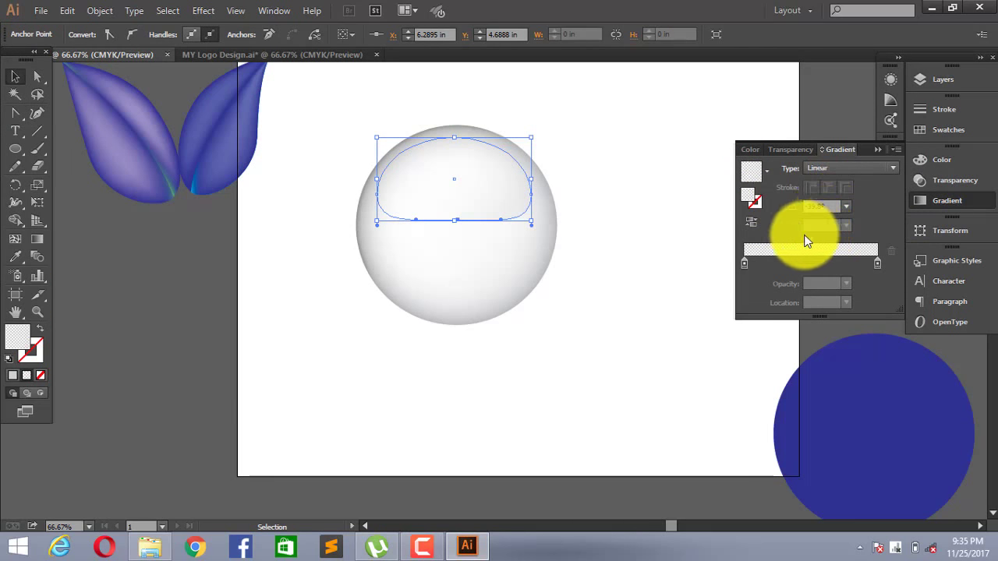
{"action": "left_click", "coordinate": [767, 171]}
{"action": "left_click", "coordinate": [735, 202]}
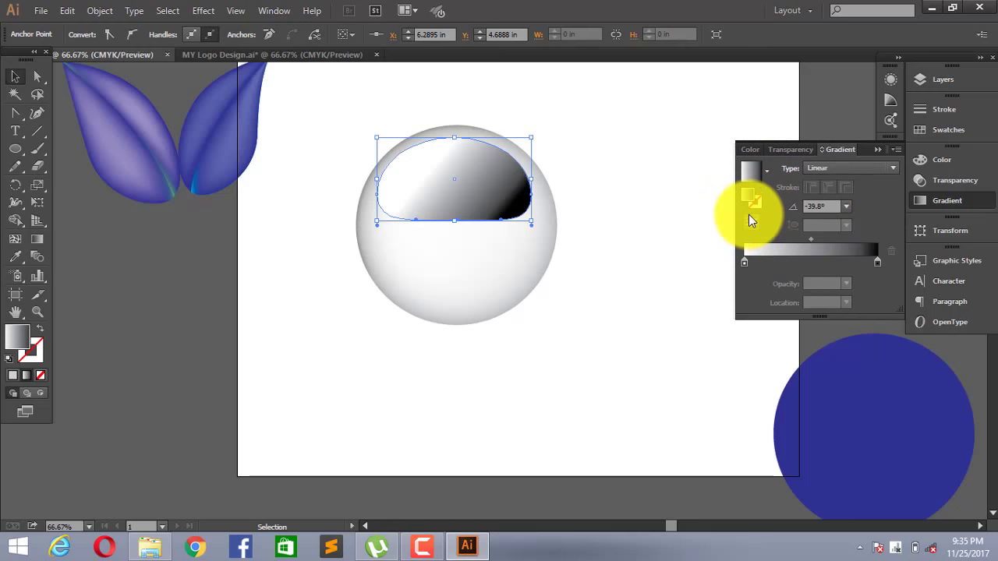
Step: Make the gradient's end stop white at 0% opacity
{"action": "left_click", "coordinate": [743, 262]}
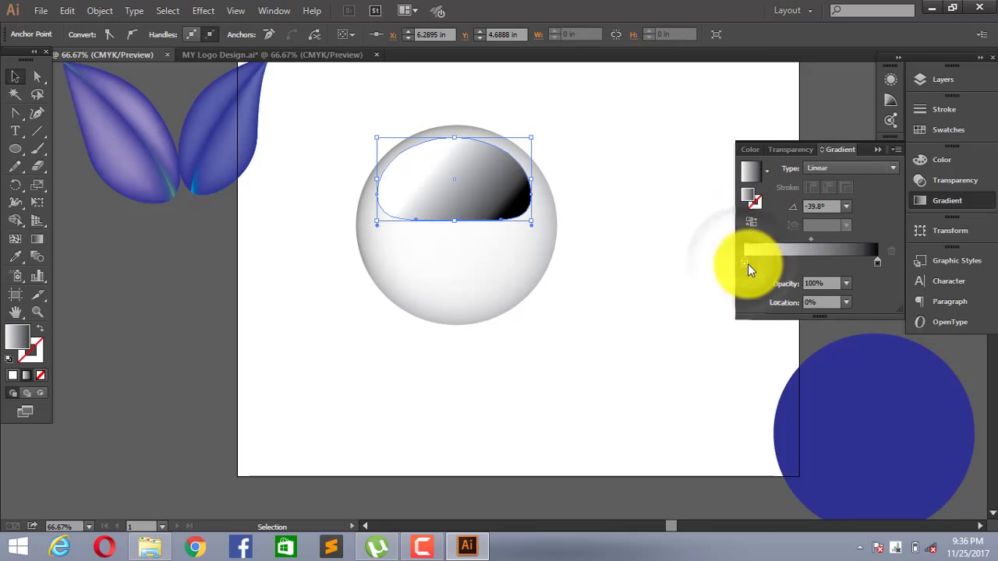
{"action": "left_click", "coordinate": [878, 262]}
{"action": "double_click", "coordinate": [878, 263]}
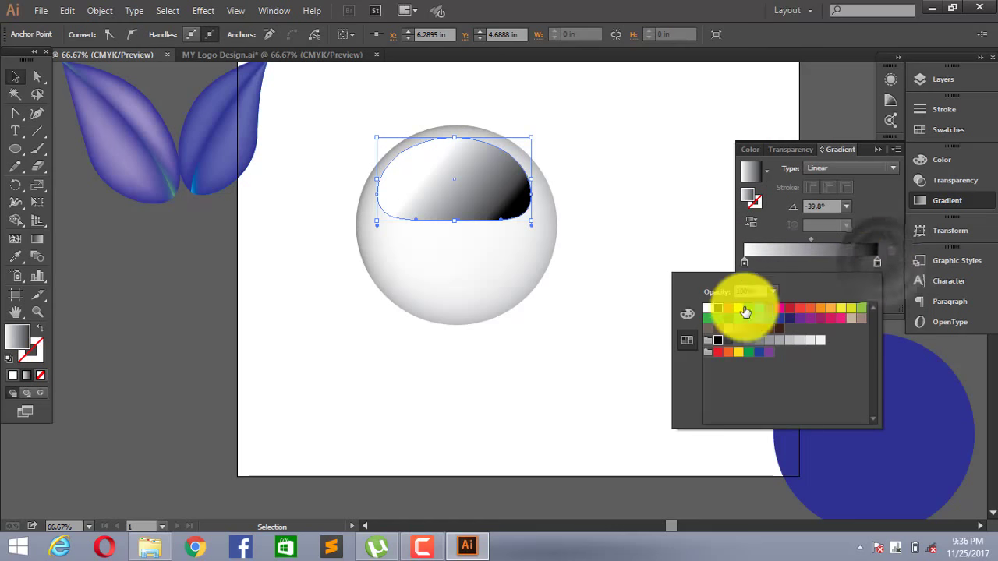
{"action": "left_click", "coordinate": [708, 308]}
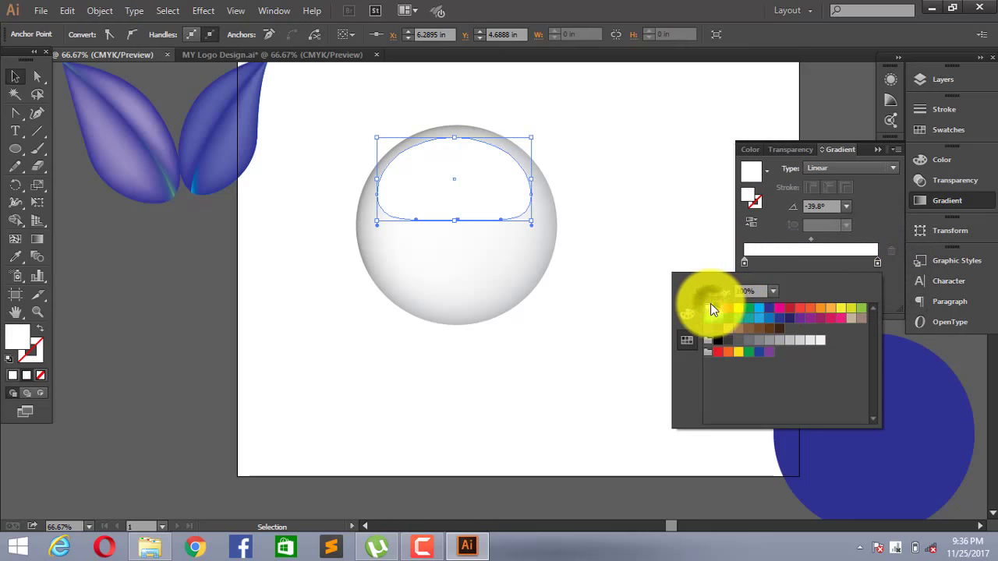
{"action": "left_click", "coordinate": [892, 265]}
{"action": "left_click", "coordinate": [847, 283]}
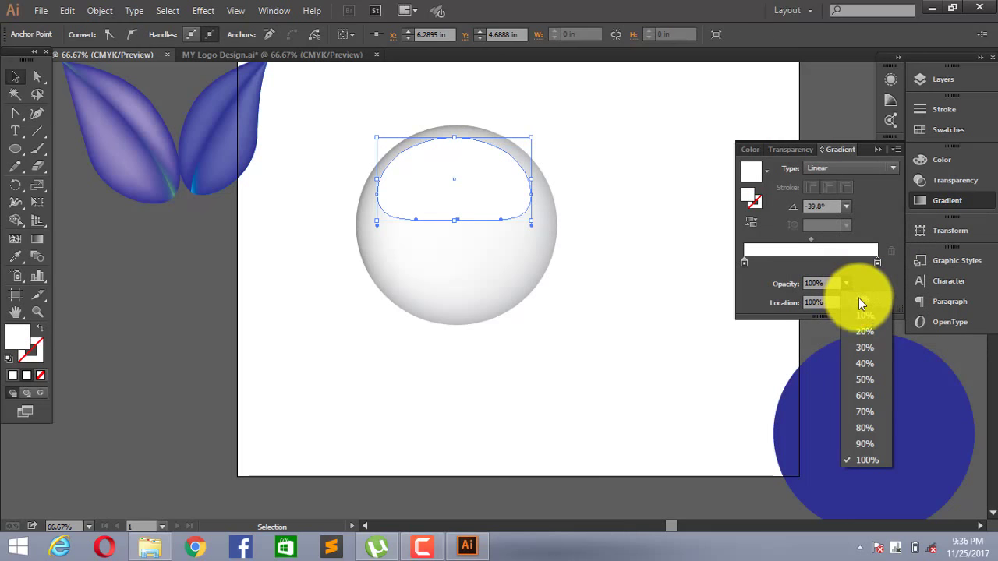
{"action": "left_click", "coordinate": [860, 298]}
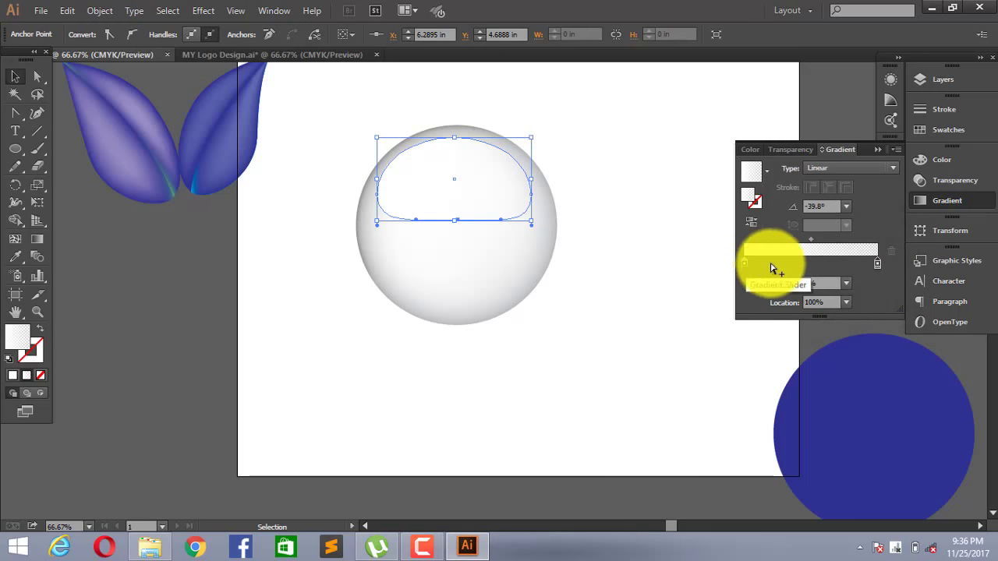
{"action": "left_click", "coordinate": [278, 276]}
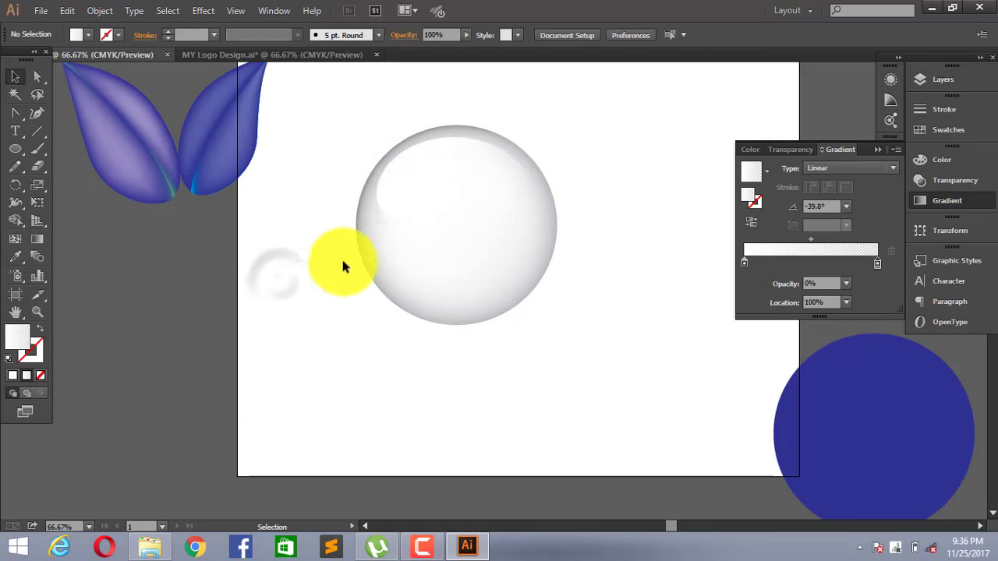
{"action": "left_click", "coordinate": [463, 203]}
Step: Nudge the top highlight slightly down into position on the sphere
{"action": "left_click_drag", "start_coordinate": [465, 200], "coordinate": [467, 197]}
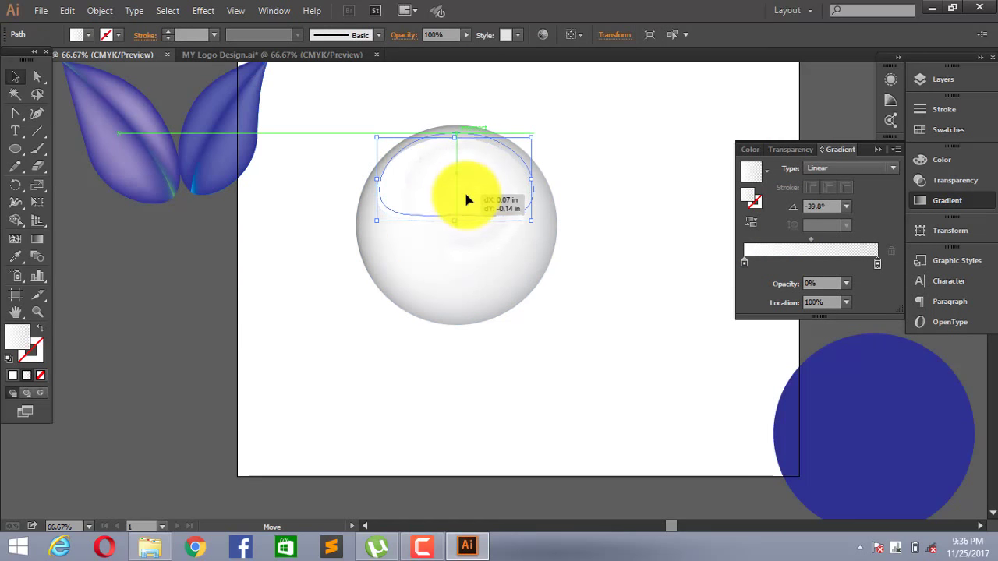
{"action": "left_click", "coordinate": [638, 186]}
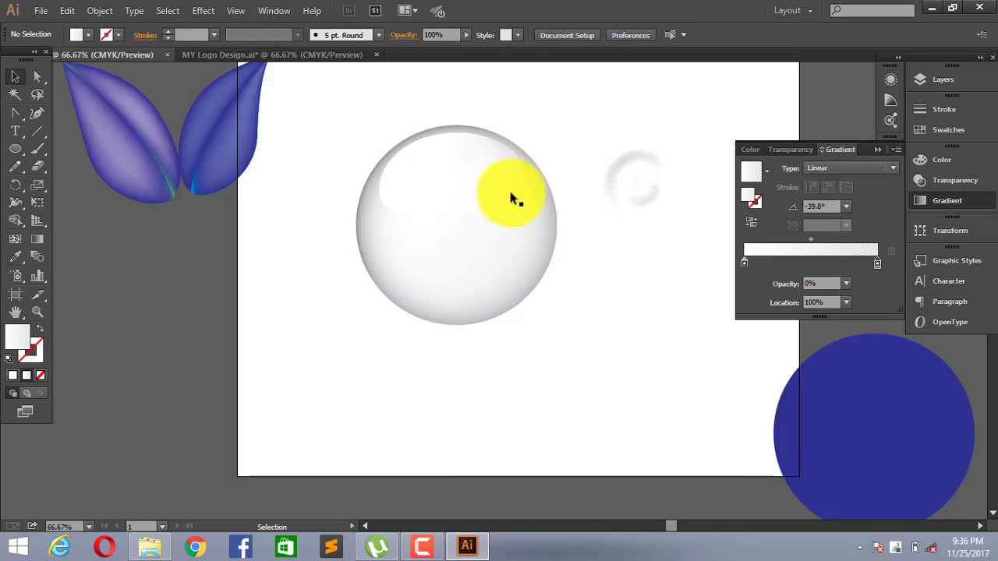
{"action": "left_click", "coordinate": [486, 190]}
{"action": "left_click_drag", "start_coordinate": [493, 193], "coordinate": [494, 194]}
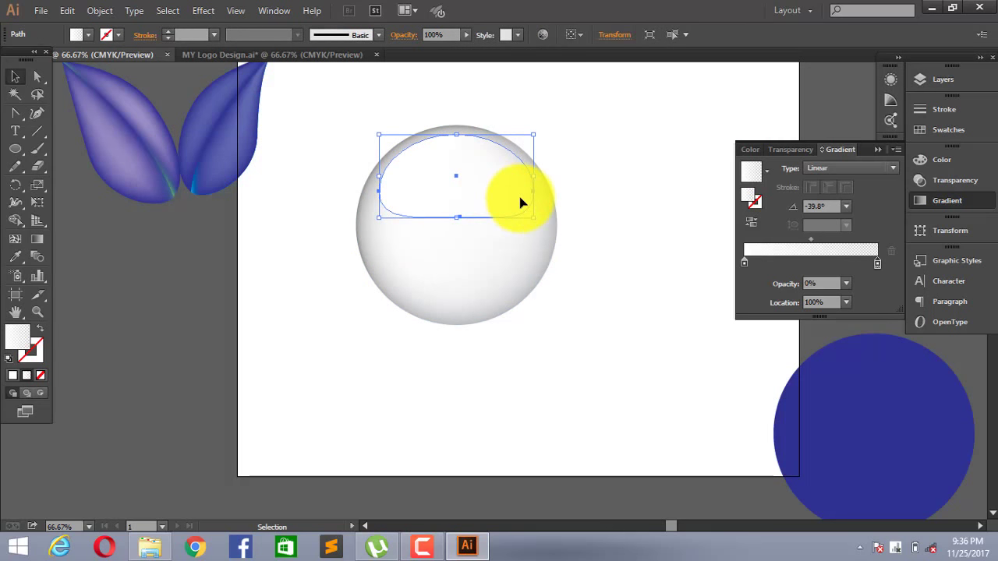
{"action": "key", "text": "Down"}
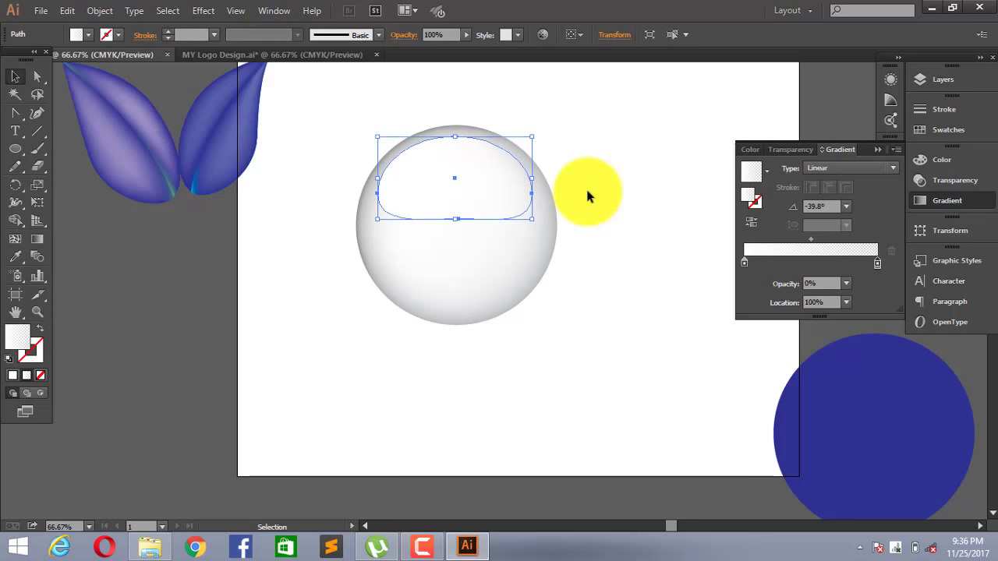
{"action": "key", "text": "Down"}
{"action": "key", "text": "Down"}
{"action": "key", "text": "Down"}
{"action": "left_click", "coordinate": [591, 178]}
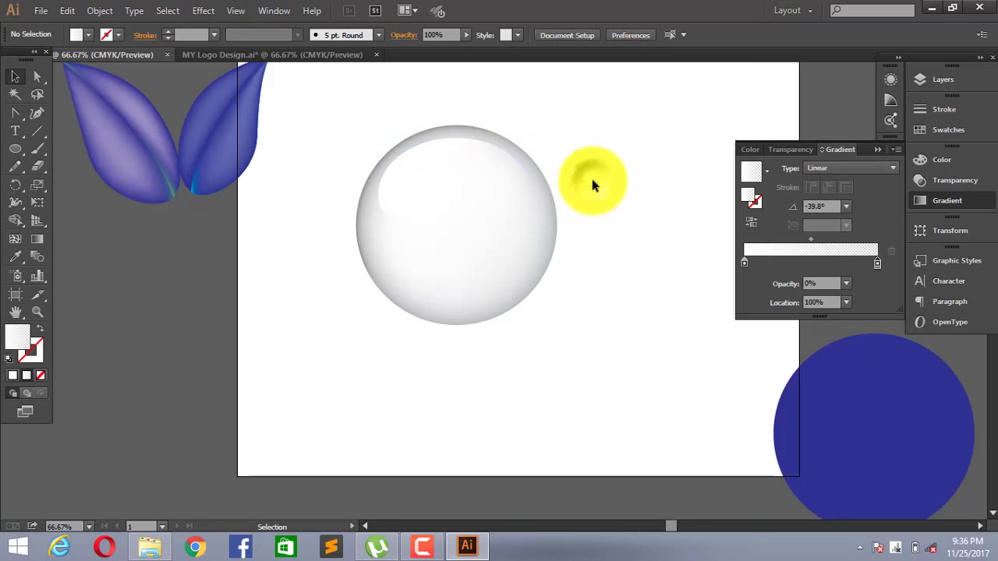
{"action": "left_click_drag", "start_coordinate": [486, 194], "coordinate": [486, 200]}
{"action": "left_click", "coordinate": [594, 181]}
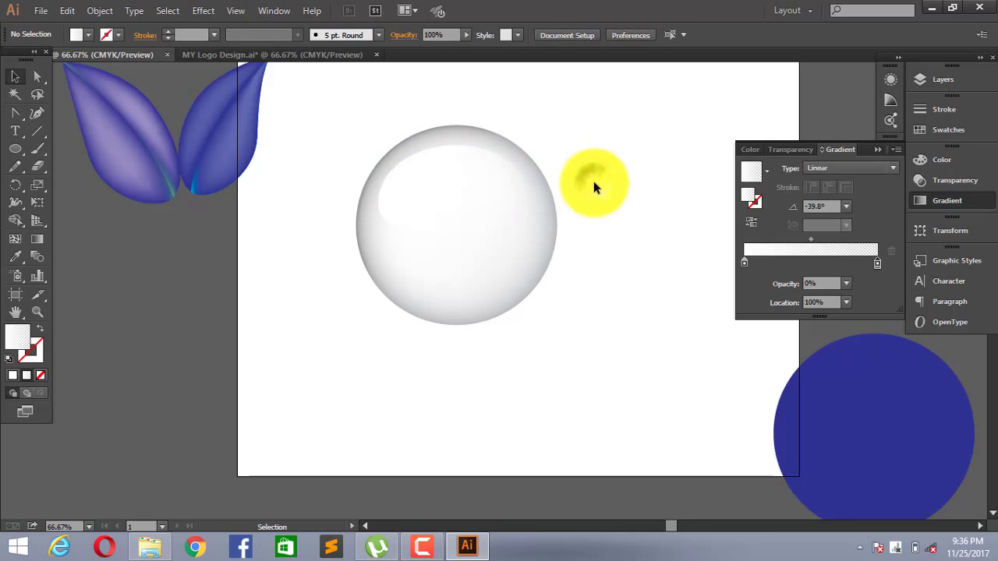
{"action": "left_click", "coordinate": [494, 196]}
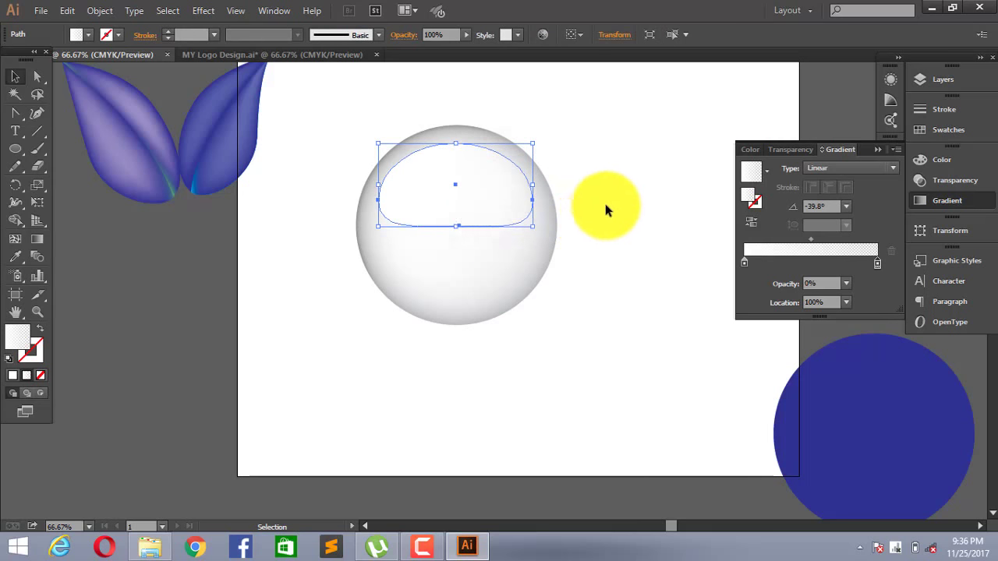
{"action": "left_click", "coordinate": [608, 190]}
{"action": "left_click", "coordinate": [473, 207]}
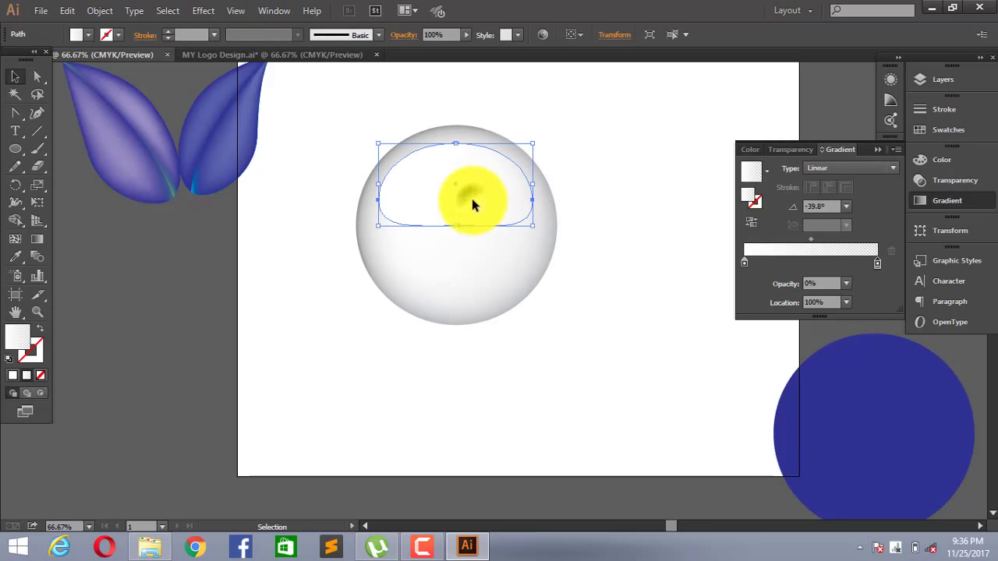
Step: Move the highlight further down, then open and cancel the Rotate dialog
{"action": "right_click", "coordinate": [473, 204]}
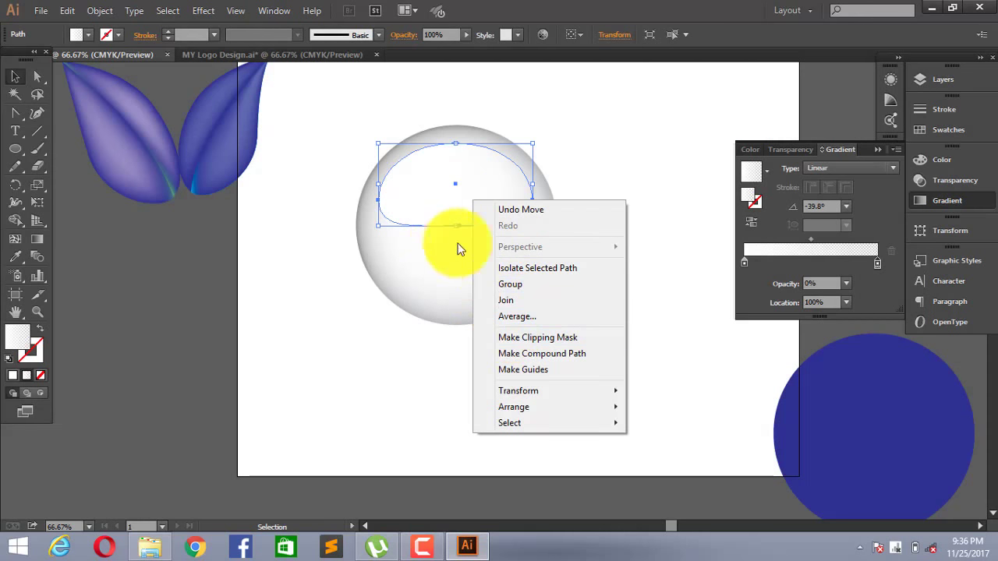
{"action": "mouse_move", "coordinate": [518, 391]}
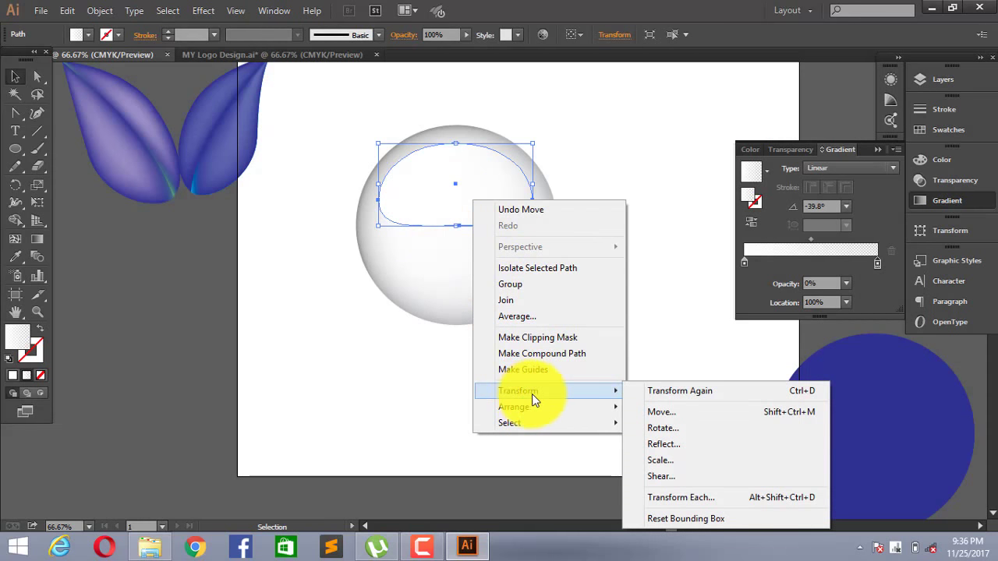
{"action": "left_click", "coordinate": [642, 205]}
{"action": "left_click", "coordinate": [499, 184]}
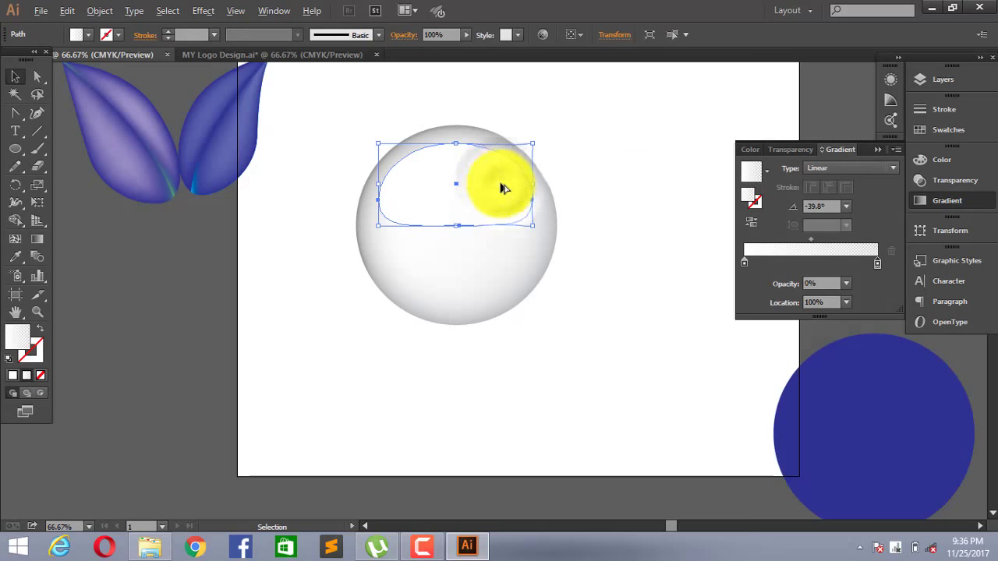
{"action": "left_click_drag", "start_coordinate": [500, 186], "coordinate": [499, 210]}
{"action": "right_click", "coordinate": [500, 210]}
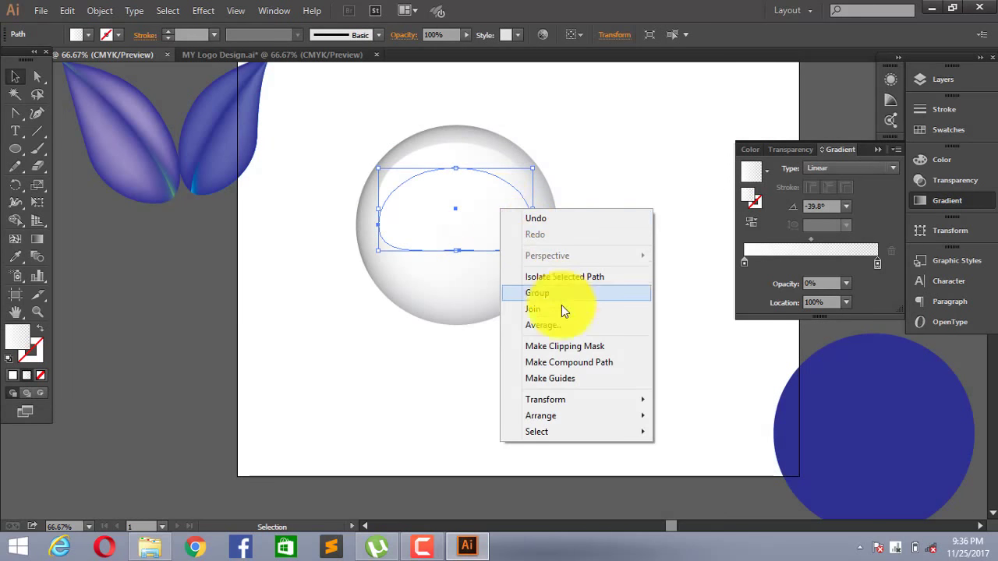
{"action": "mouse_move", "coordinate": [545, 399]}
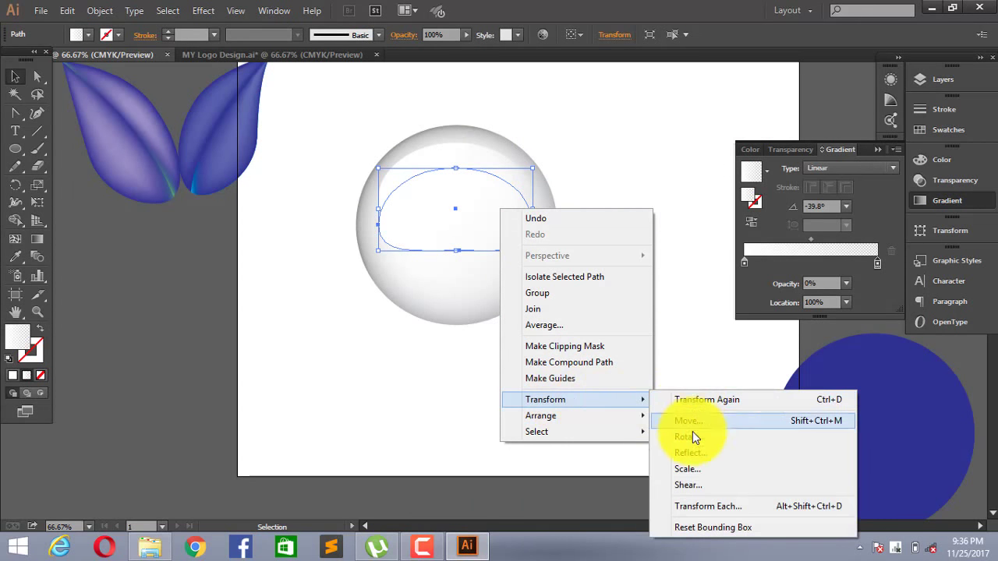
{"action": "left_click", "coordinate": [692, 435]}
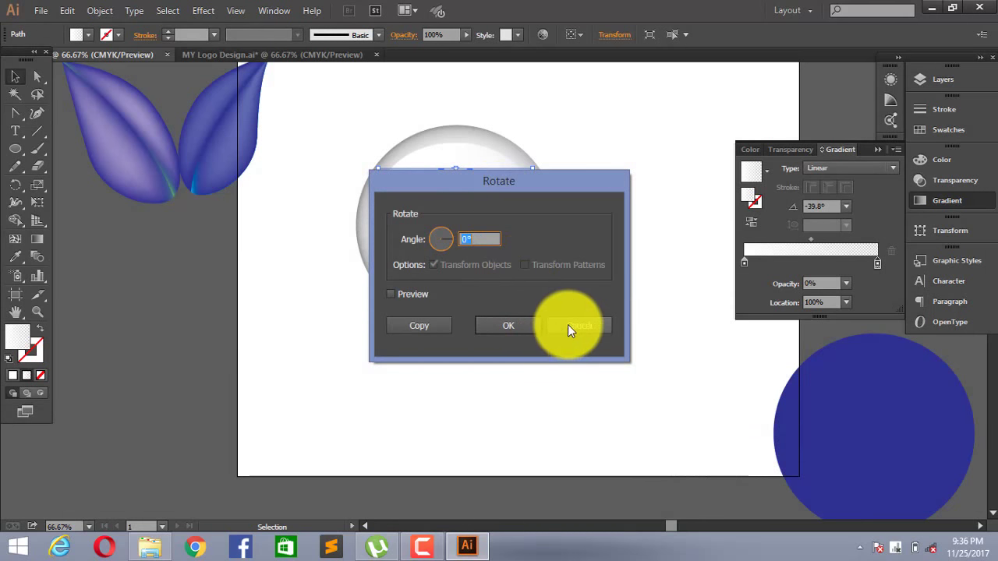
{"action": "left_click", "coordinate": [568, 325]}
Step: Reflect the highlight across the horizontal axis and nudge it into the sphere's lower half
{"action": "right_click", "coordinate": [480, 227]}
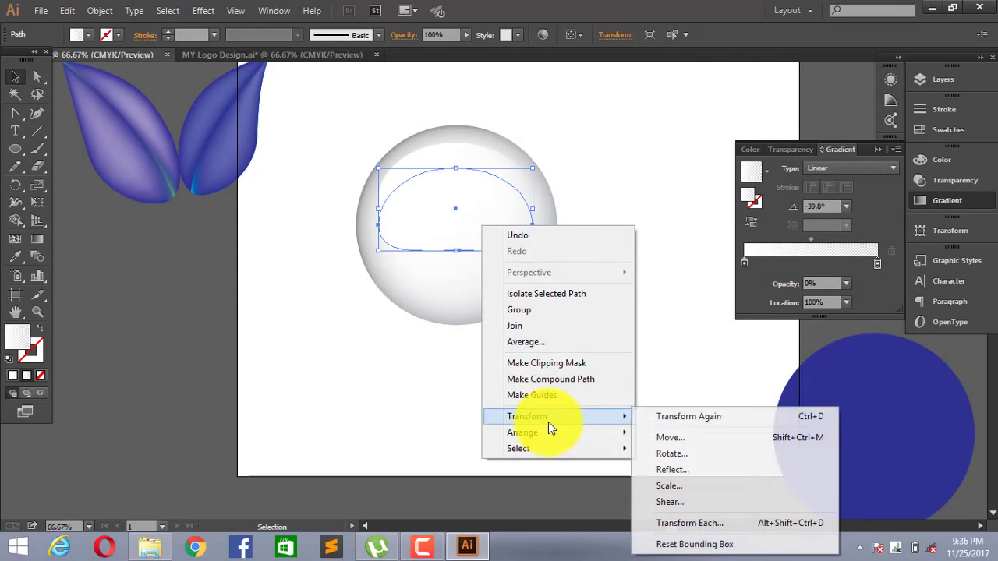
{"action": "left_click", "coordinate": [715, 471]}
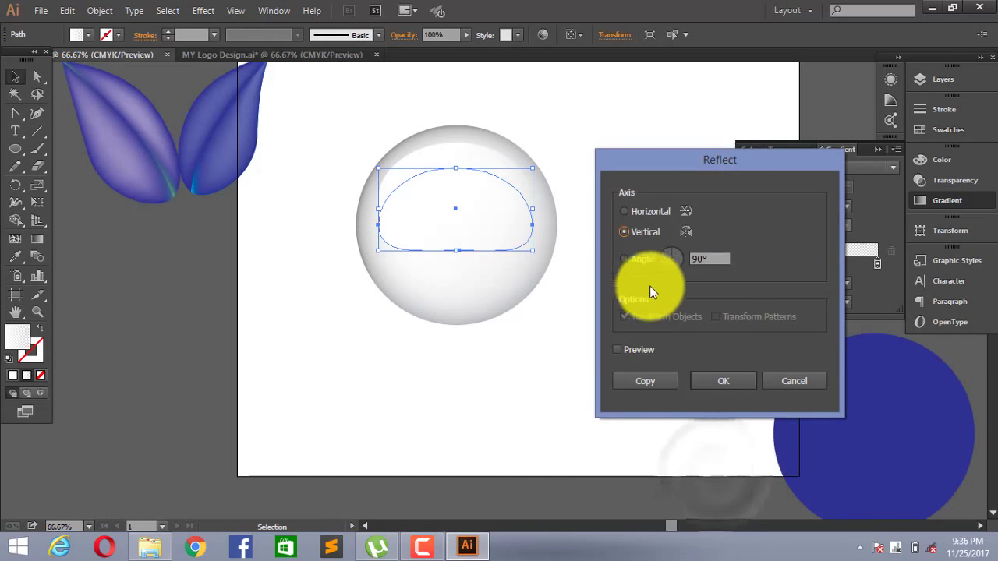
{"action": "left_click", "coordinate": [642, 351]}
{"action": "left_click", "coordinate": [648, 211]}
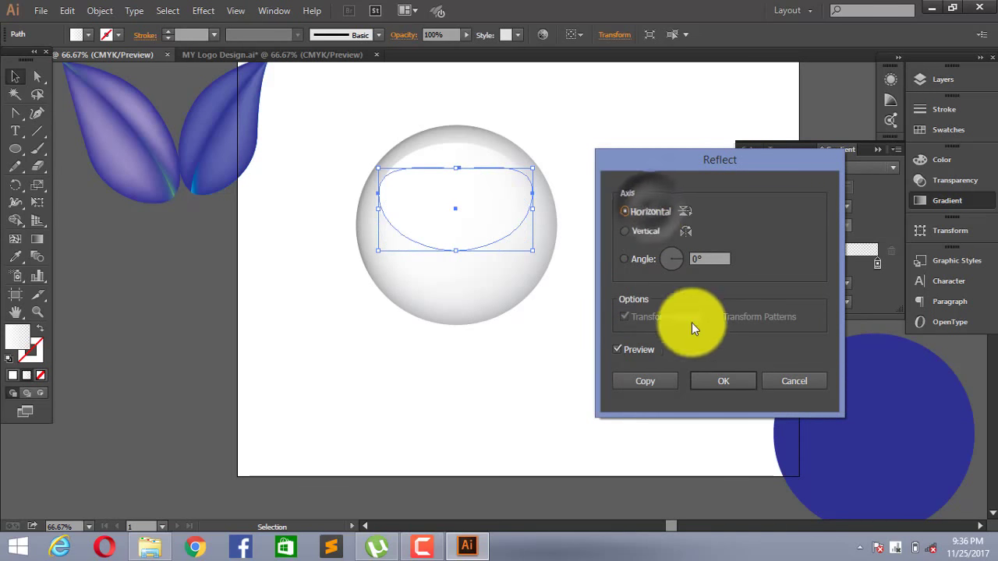
{"action": "left_click", "coordinate": [721, 382]}
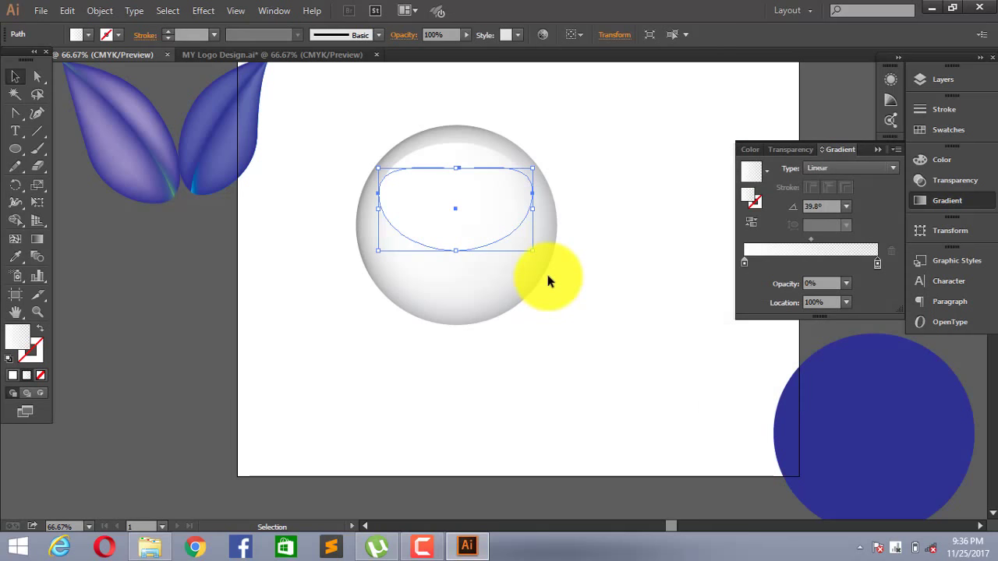
{"action": "key", "text": "Down"}
{"action": "key", "text": "Down"}
{"action": "key", "text": "Down"}
{"action": "key", "text": "Down"}
{"action": "key", "text": "Down"}
{"action": "key", "text": "Down"}
{"action": "key", "text": "Down"}
{"action": "key", "text": "Down"}
{"action": "key", "text": "Down"}
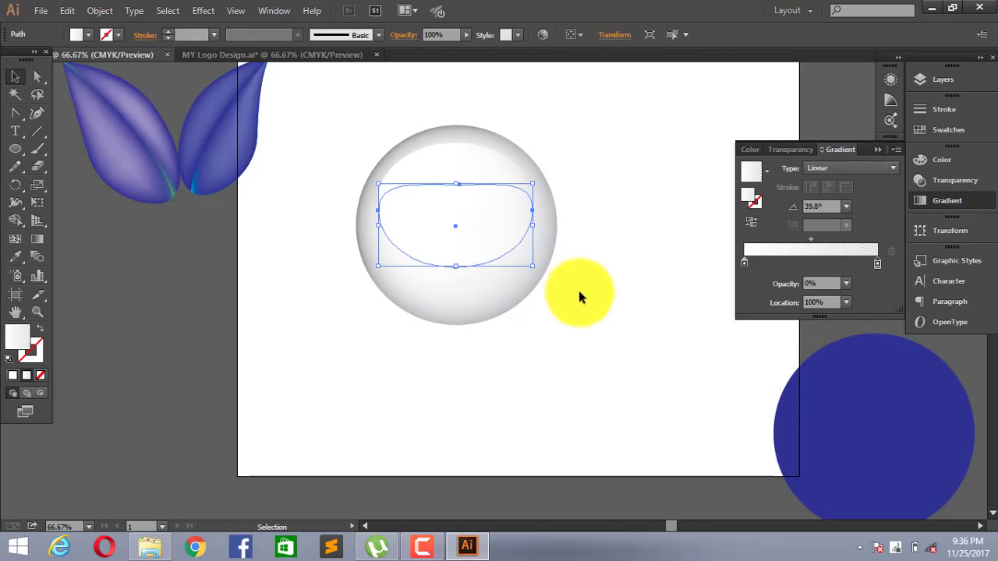
{"action": "key", "text": "Down"}
{"action": "key", "text": "Down"}
{"action": "key", "text": "Down"}
{"action": "key", "text": "Down"}
{"action": "key", "text": "Down"}
{"action": "key", "text": "Down"}
{"action": "key", "text": "Down"}
{"action": "key", "text": "Down"}
{"action": "key", "text": "Down"}
{"action": "key", "text": "Down"}
{"action": "key", "text": "Down"}
{"action": "key", "text": "Down"}
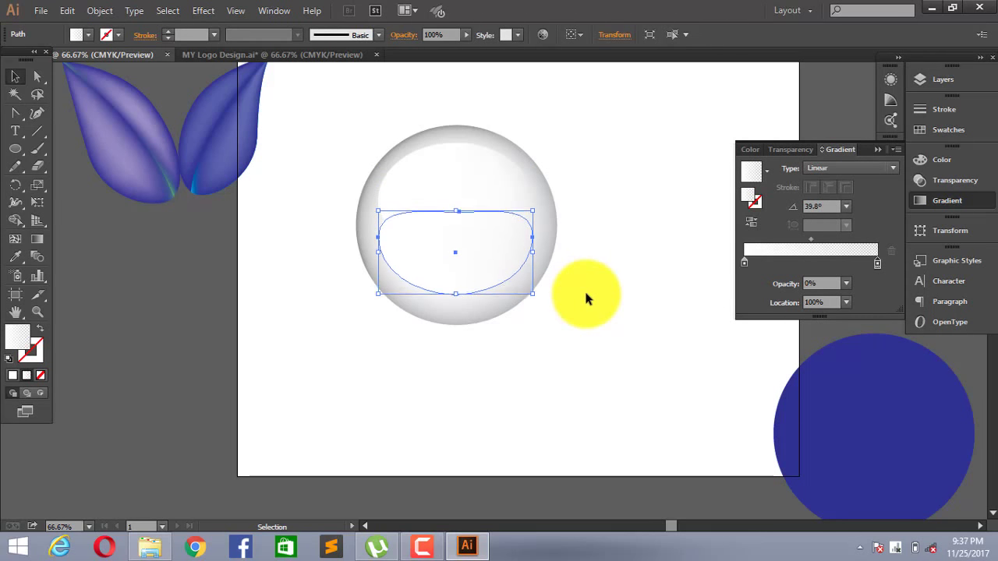
{"action": "key", "text": "Down"}
{"action": "key", "text": "Down"}
{"action": "key", "text": "Down"}
{"action": "key", "text": "Down"}
{"action": "key", "text": "Down"}
{"action": "key", "text": "Down"}
{"action": "key", "text": "Down"}
{"action": "key", "text": "Down"}
{"action": "key", "text": "Down"}
{"action": "left_click", "coordinate": [598, 274]}
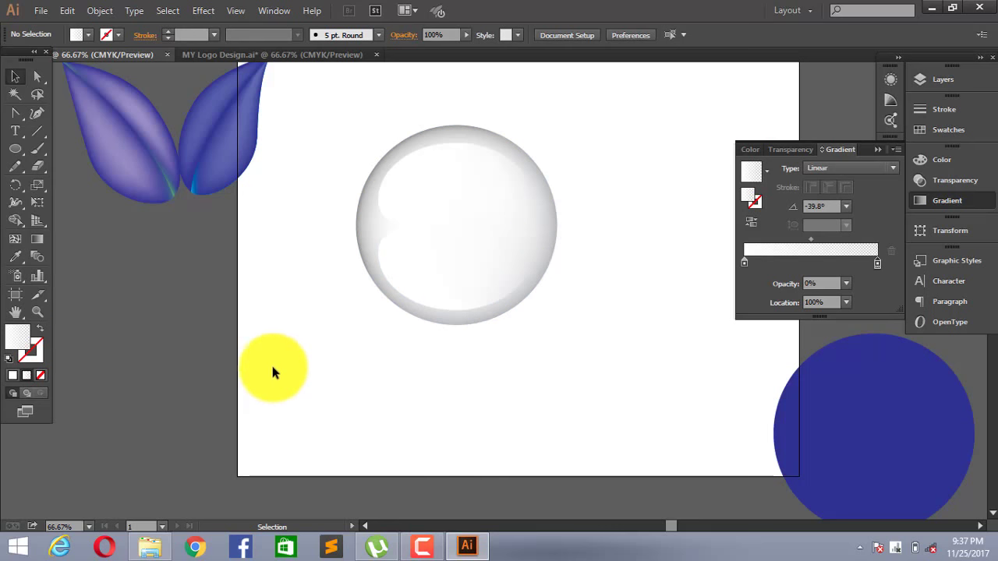
Step: Give the top highlight a vertical gradient fading downward at -90.4°
{"action": "left_click", "coordinate": [497, 182]}
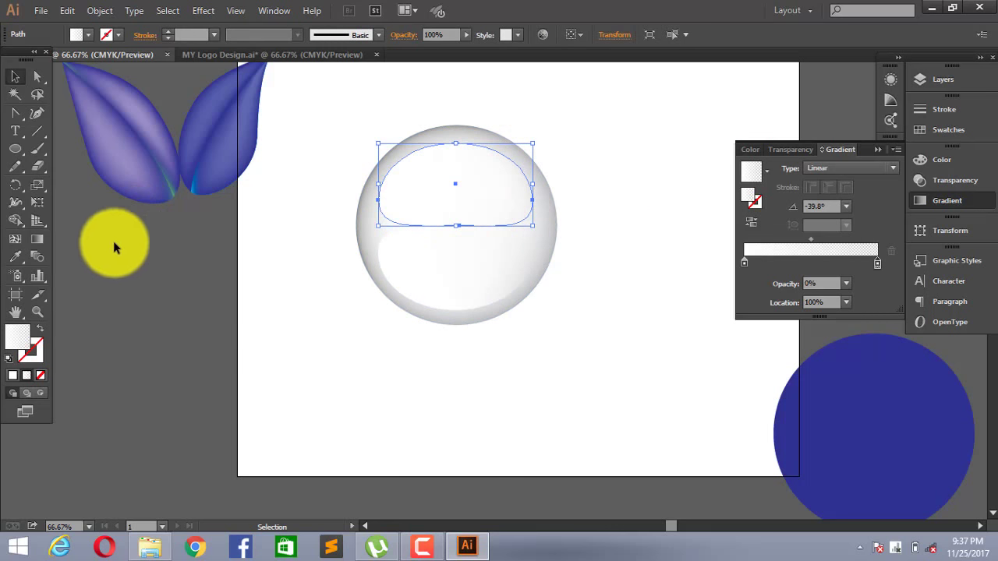
{"action": "left_click", "coordinate": [39, 240]}
{"action": "left_click_drag", "start_coordinate": [458, 155], "coordinate": [459, 251]}
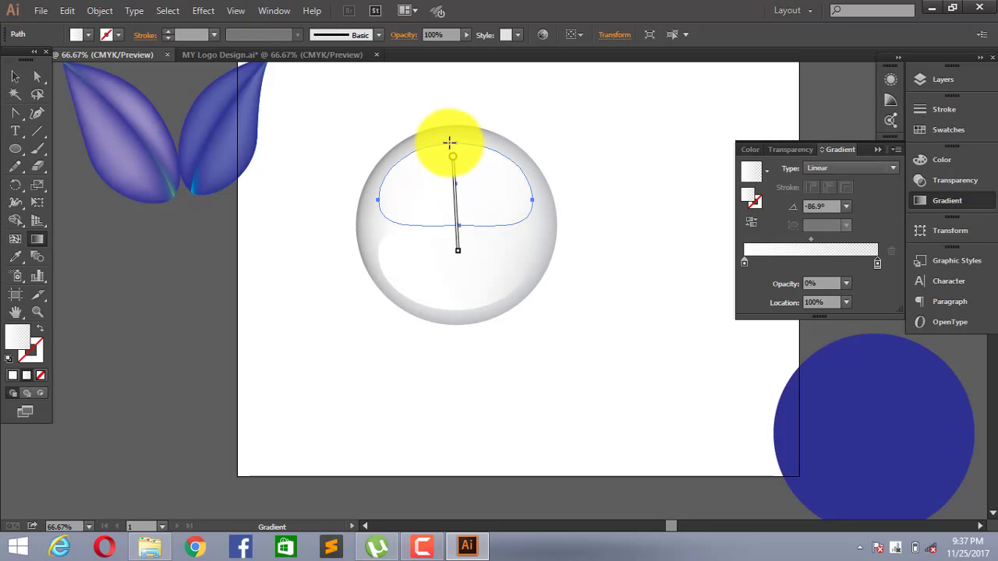
{"action": "left_click_drag", "start_coordinate": [455, 146], "coordinate": [455, 239]}
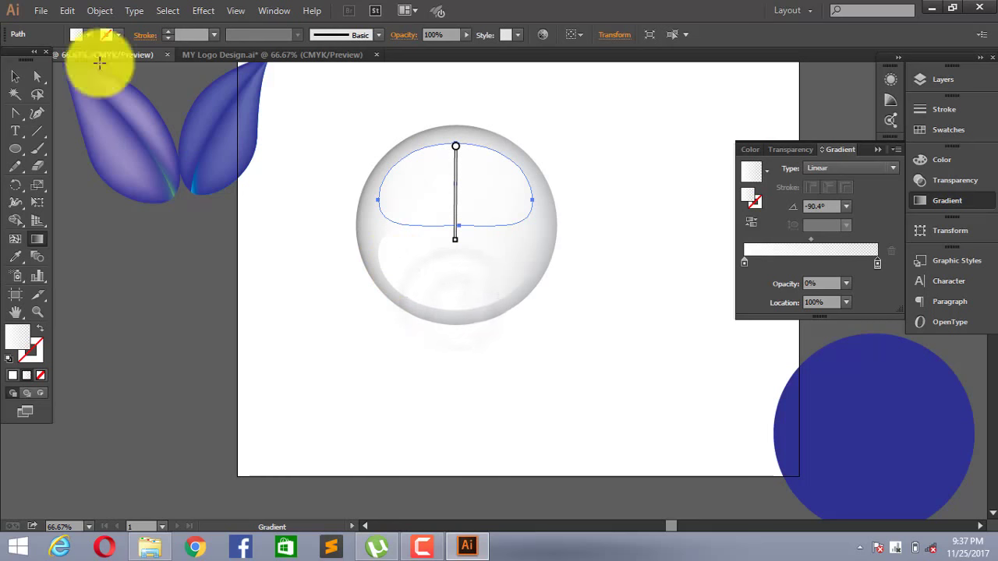
{"action": "left_click", "coordinate": [14, 75]}
{"action": "left_click", "coordinate": [267, 283]}
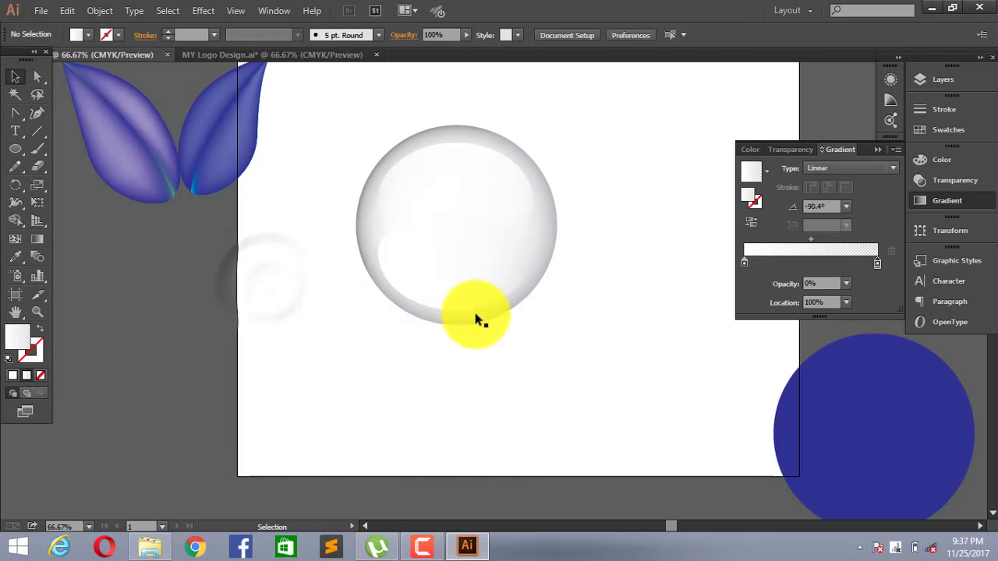
Step: Give the lower highlight an upward 90° gradient and move the blue circle beside the sphere
{"action": "left_click", "coordinate": [461, 284]}
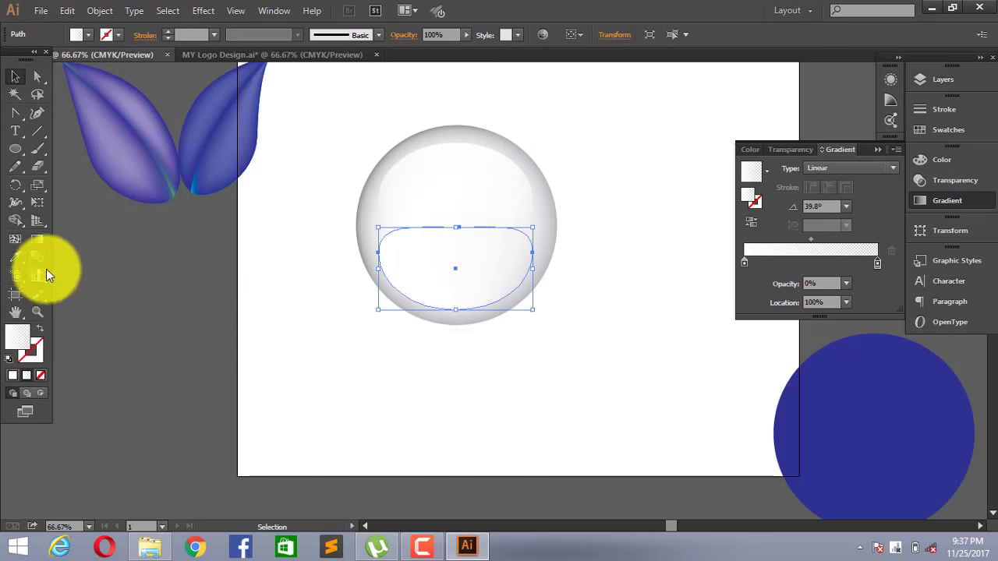
{"action": "left_click", "coordinate": [39, 239]}
{"action": "left_click_drag", "start_coordinate": [455, 303], "coordinate": [458, 233]}
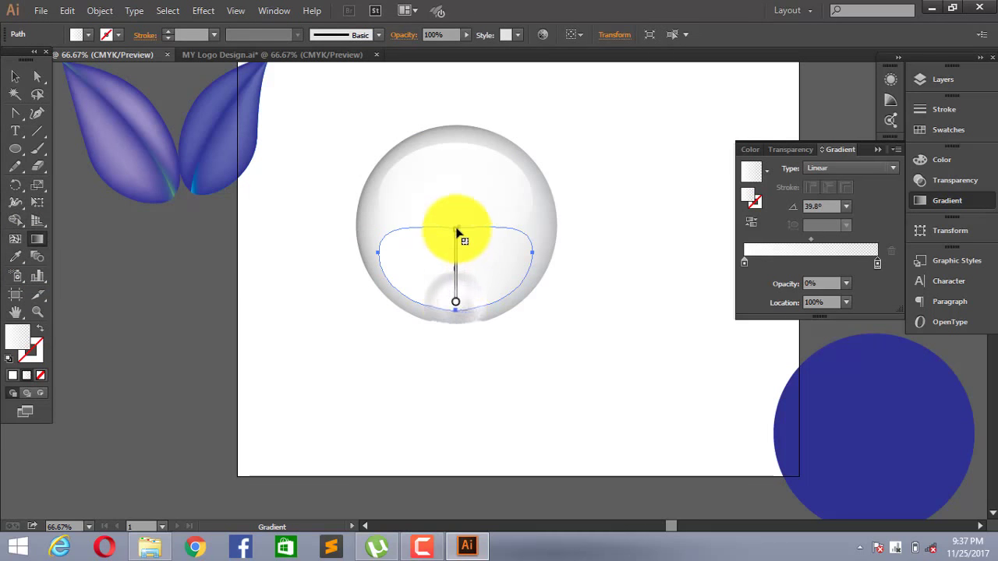
{"action": "left_click", "coordinate": [15, 75]}
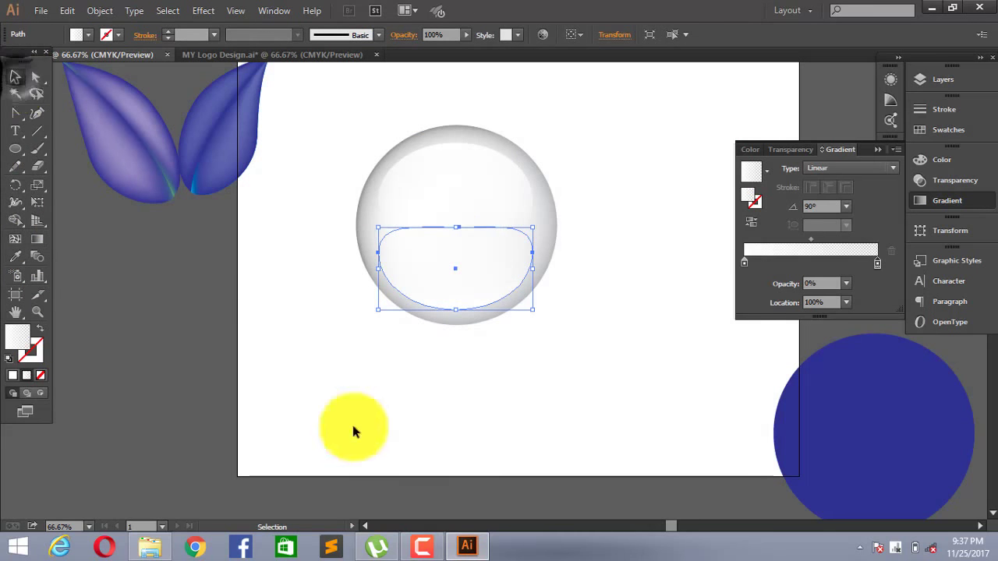
{"action": "left_click", "coordinate": [413, 475]}
{"action": "left_click_drag", "start_coordinate": [395, 259], "coordinate": [396, 177]}
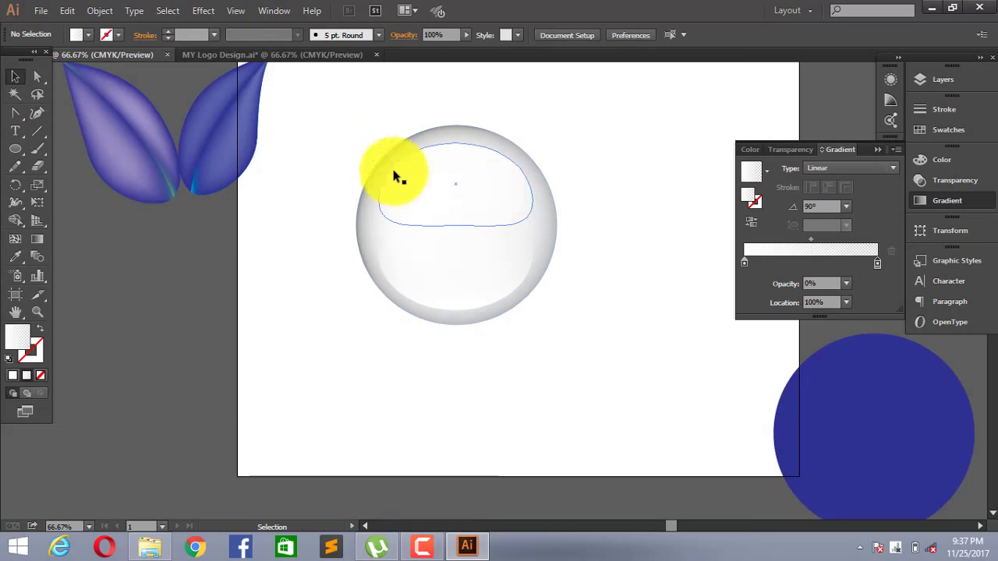
{"action": "mouse_move", "coordinate": [497, 182]}
{"action": "left_mouse_down"}
{"action": "mouse_move", "coordinate": [712, 306]}
{"action": "mouse_move", "coordinate": [715, 264]}
{"action": "left_mouse_up"}
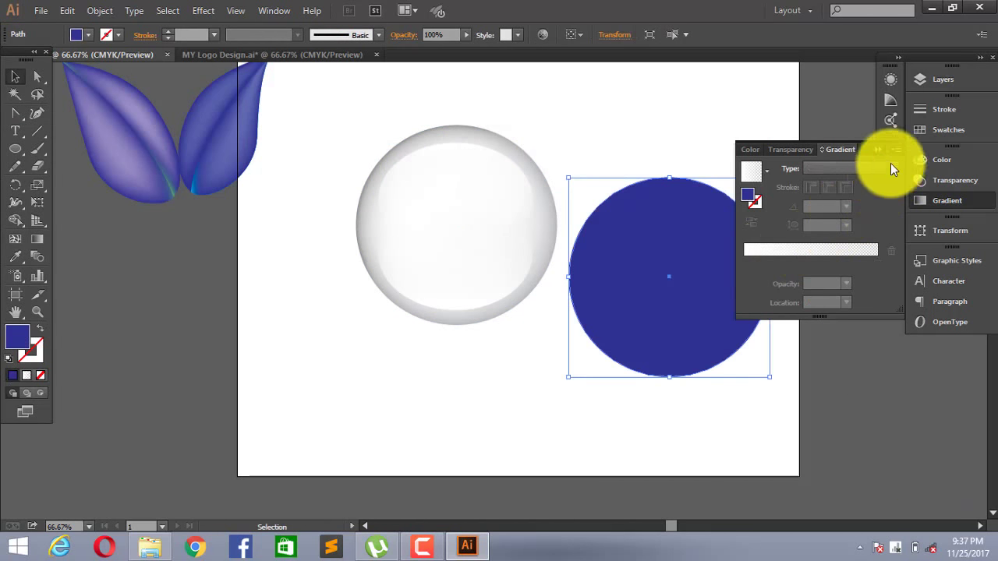
Step: Position the blue circle on the artboard beside the sphere
{"action": "left_click", "coordinate": [878, 149]}
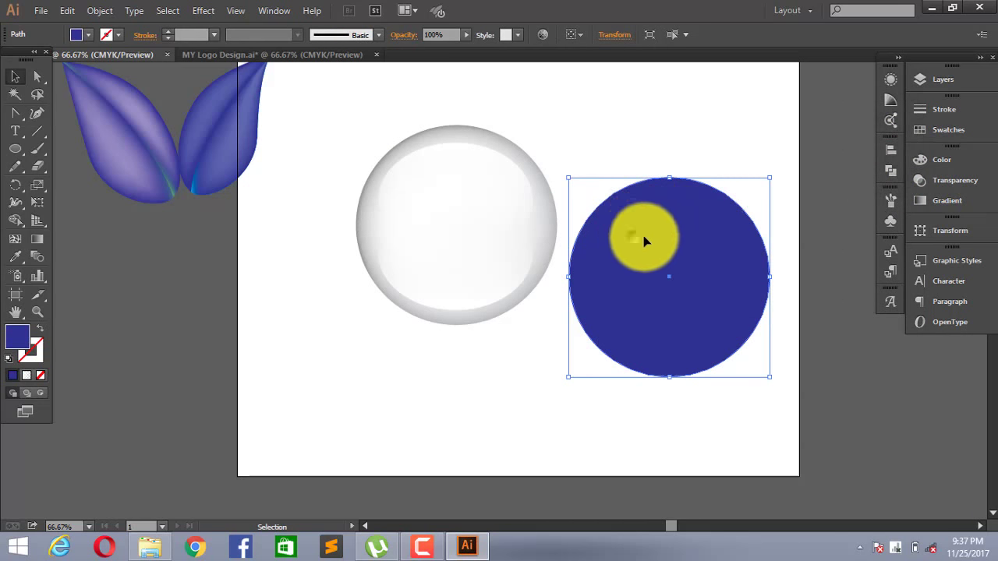
{"action": "left_click_drag", "start_coordinate": [642, 238], "coordinate": [619, 196]}
{"action": "left_click", "coordinate": [584, 160]}
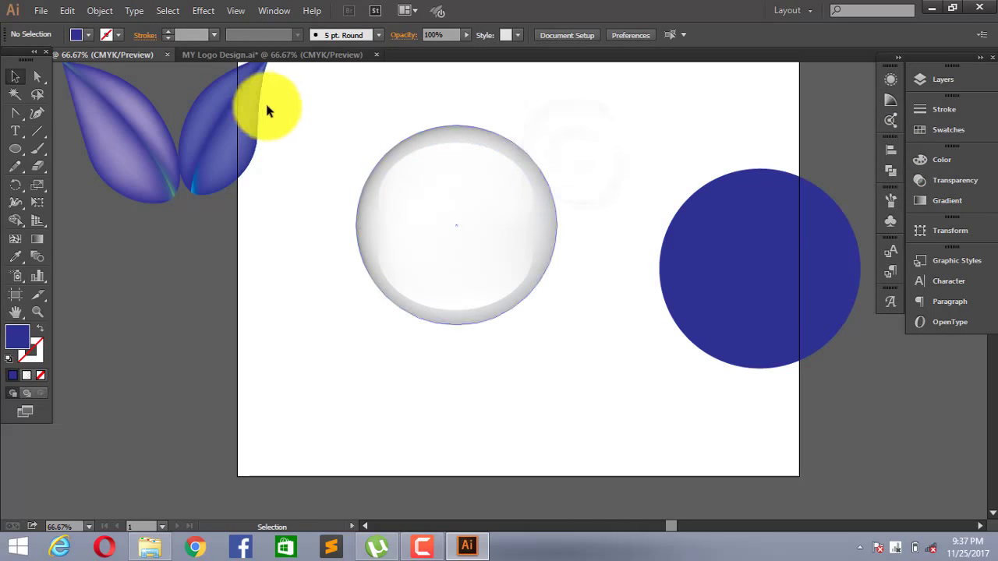
{"action": "left_click_drag", "start_coordinate": [360, 109], "coordinate": [583, 329]}
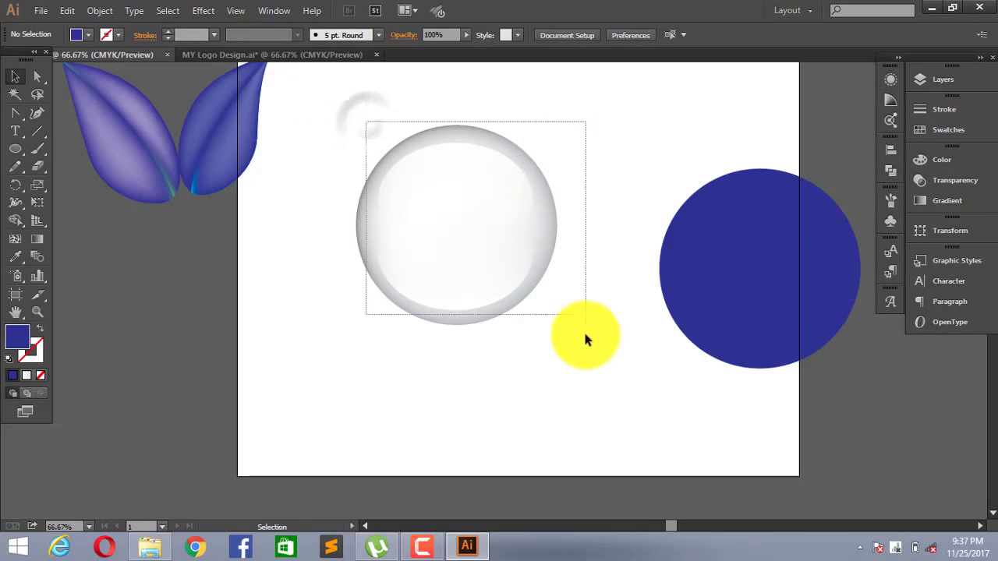
{"action": "left_click", "coordinate": [659, 332]}
{"action": "left_click_drag", "start_coordinate": [754, 297], "coordinate": [710, 248]}
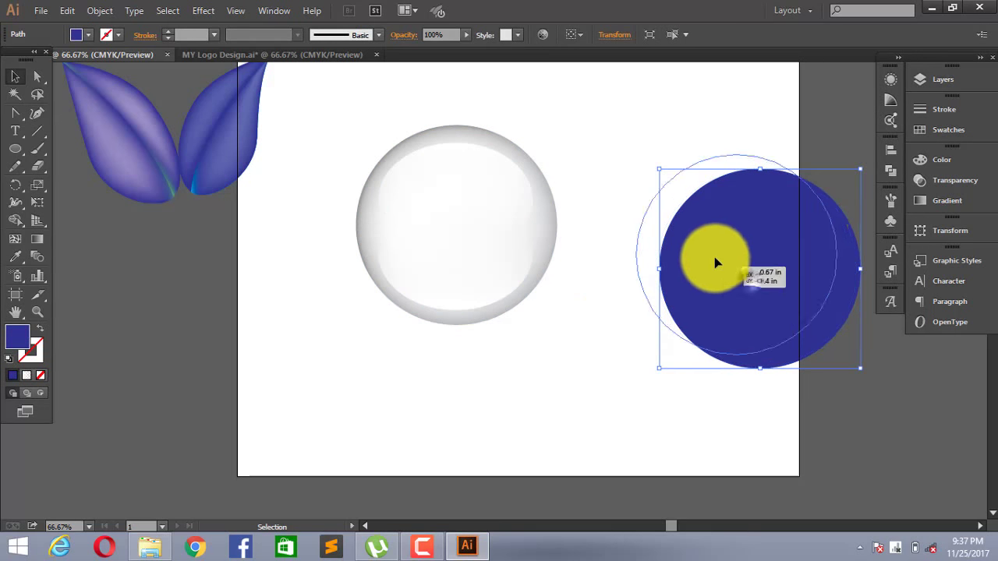
Step: Overlap a white copy of the blue circle, leaving a thin blue crescent, and select both
{"action": "left_click_drag", "start_coordinate": [710, 248], "coordinate": [716, 309]}
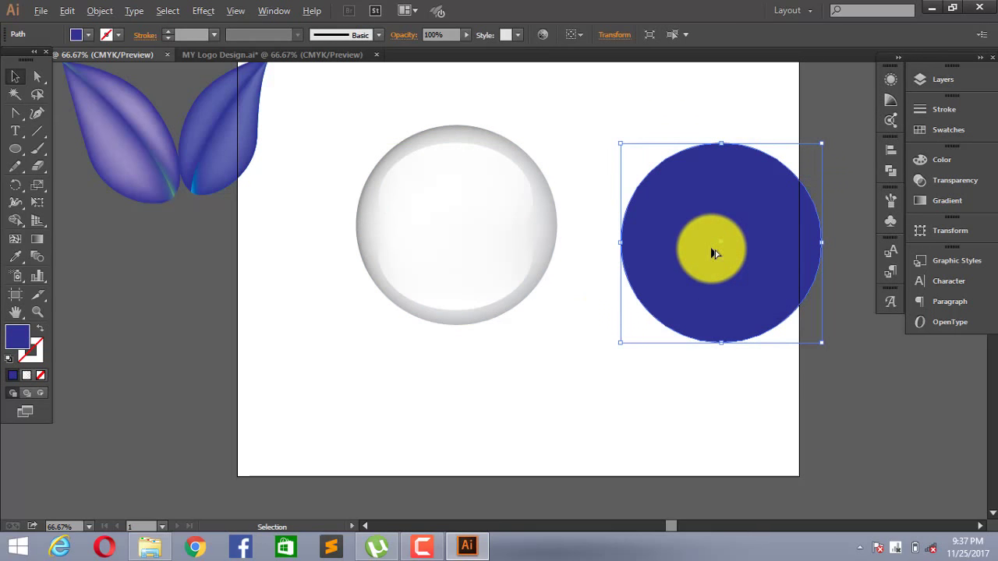
{"action": "left_click", "coordinate": [89, 34]}
{"action": "left_click", "coordinate": [31, 60]}
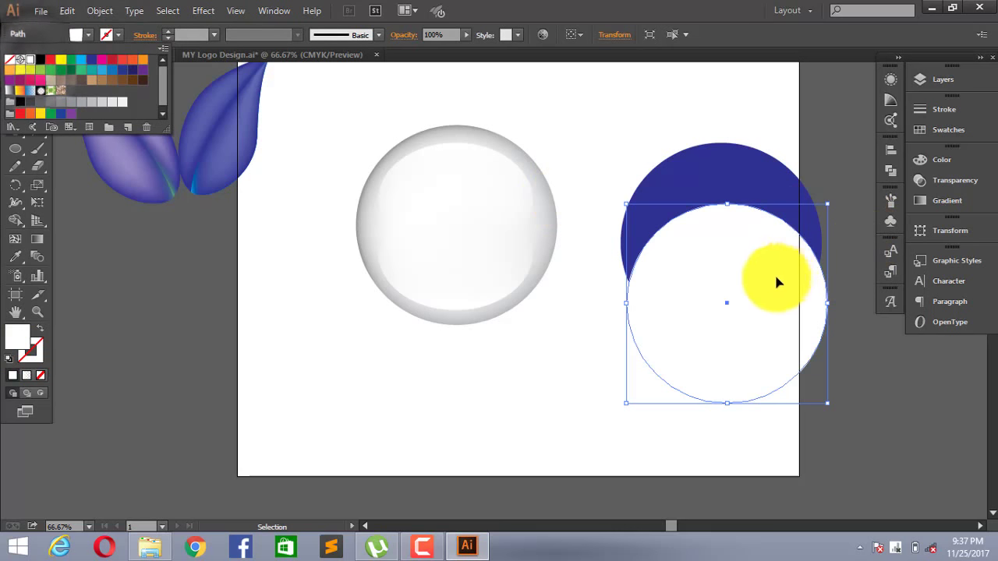
{"action": "left_click", "coordinate": [823, 162]}
{"action": "mouse_move", "coordinate": [752, 282]}
{"action": "left_mouse_down"}
{"action": "mouse_move", "coordinate": [759, 250]}
{"action": "mouse_move", "coordinate": [754, 261]}
{"action": "left_mouse_up"}
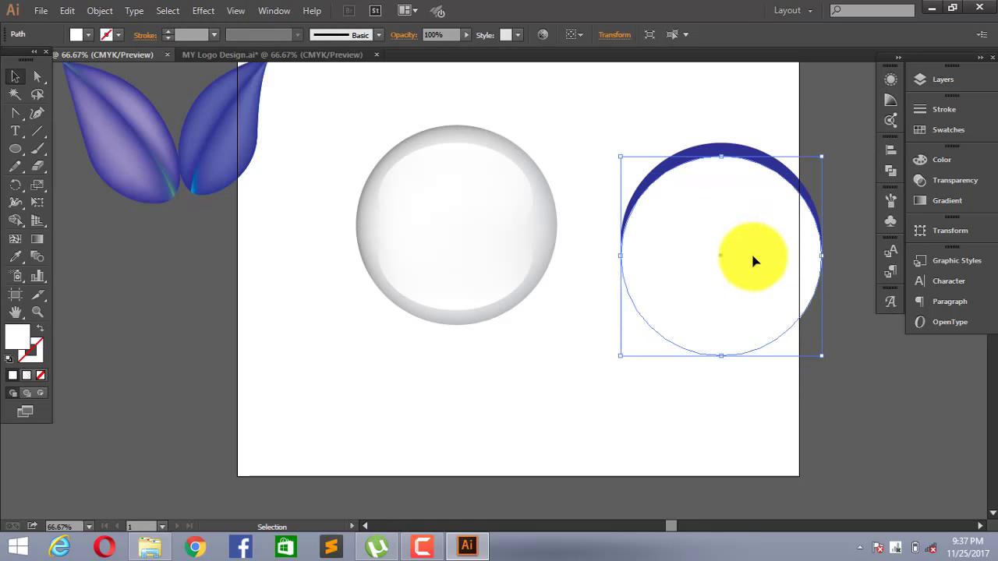
{"action": "key", "text": "Right"}
{"action": "key", "text": "Right"}
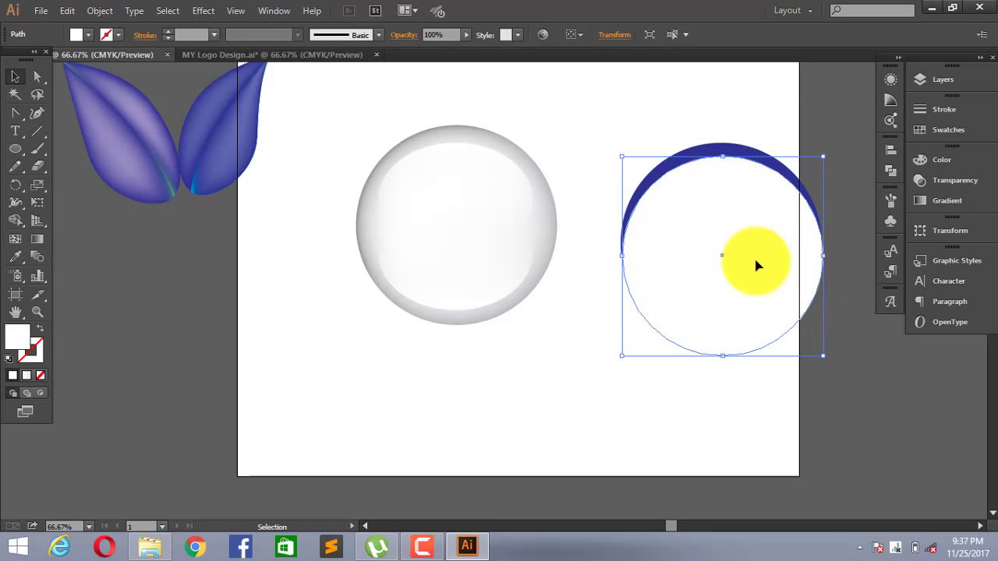
{"action": "key", "text": "Up"}
{"action": "key", "text": "Up"}
{"action": "key", "text": "Up"}
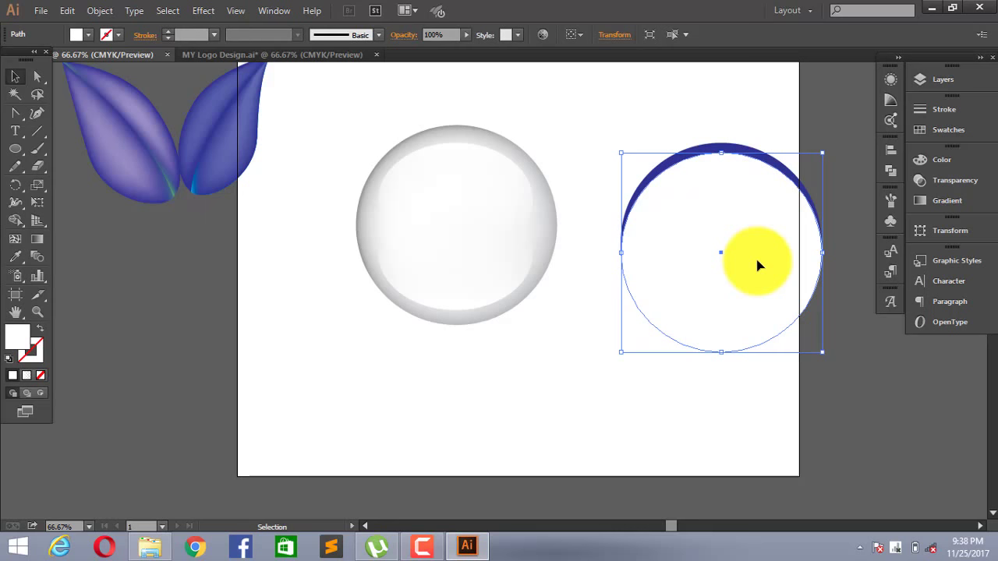
{"action": "left_click", "coordinate": [832, 183]}
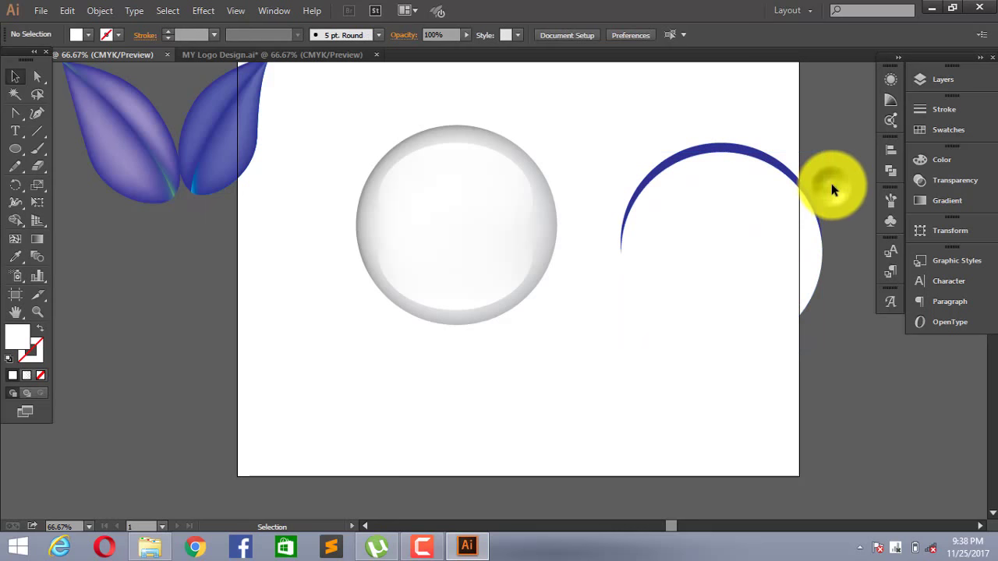
{"action": "left_click_drag", "start_coordinate": [659, 134], "coordinate": [819, 331]}
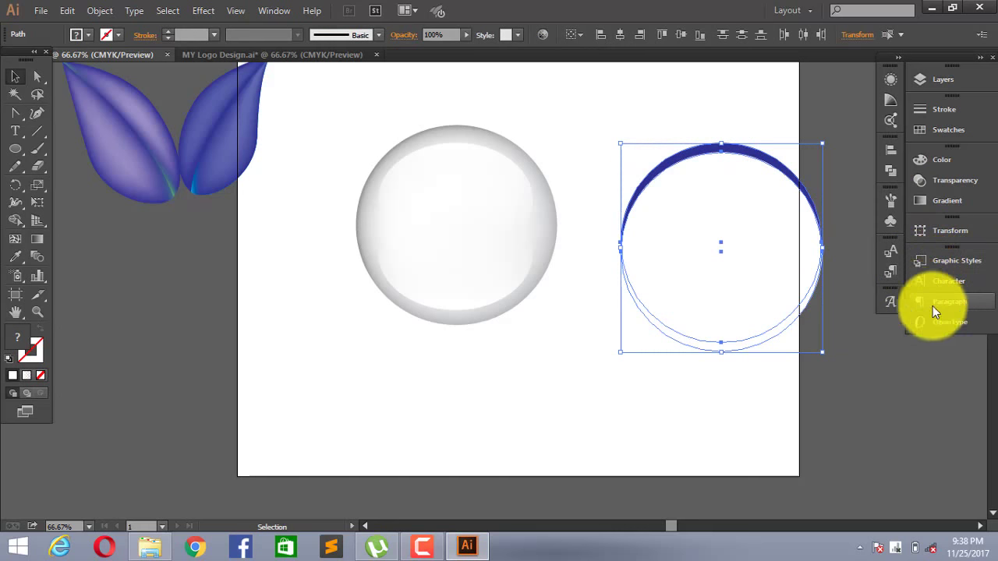
Step: Cut the white circle from the blue one with Pathfinder Minus Front, leaving a crescent
{"action": "left_click", "coordinate": [891, 172]}
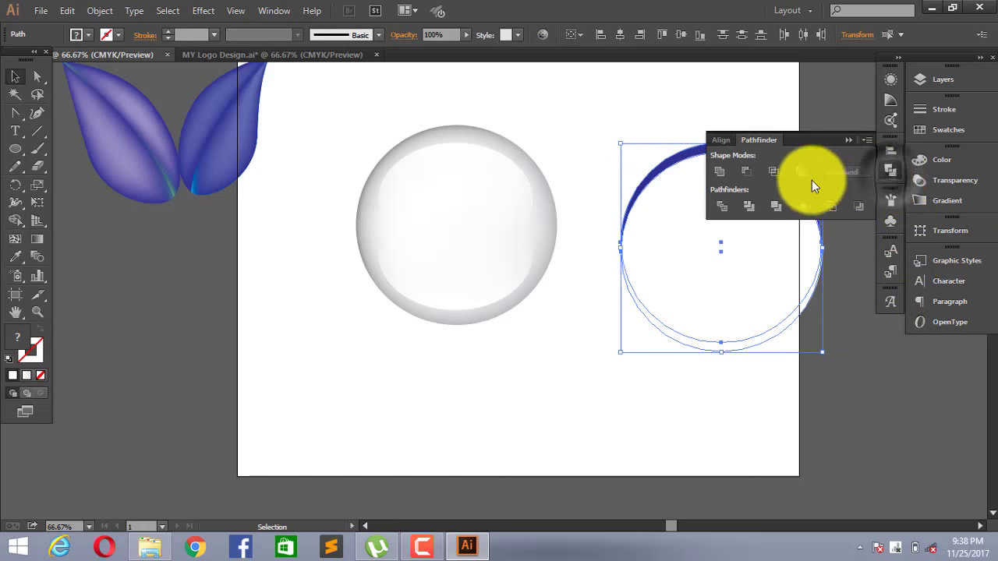
{"action": "left_click", "coordinate": [747, 172]}
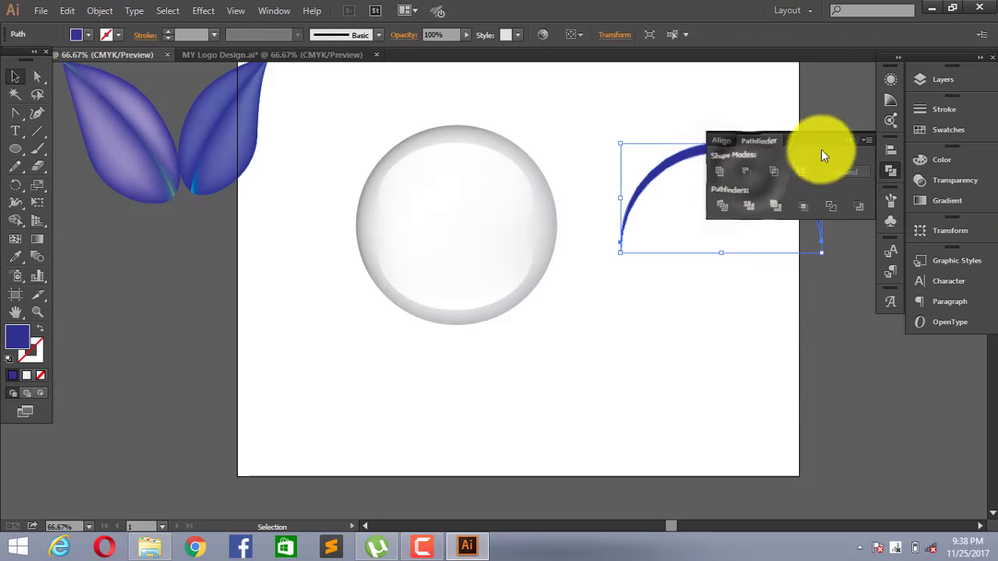
{"action": "left_click", "coordinate": [838, 117]}
{"action": "left_click", "coordinate": [847, 180]}
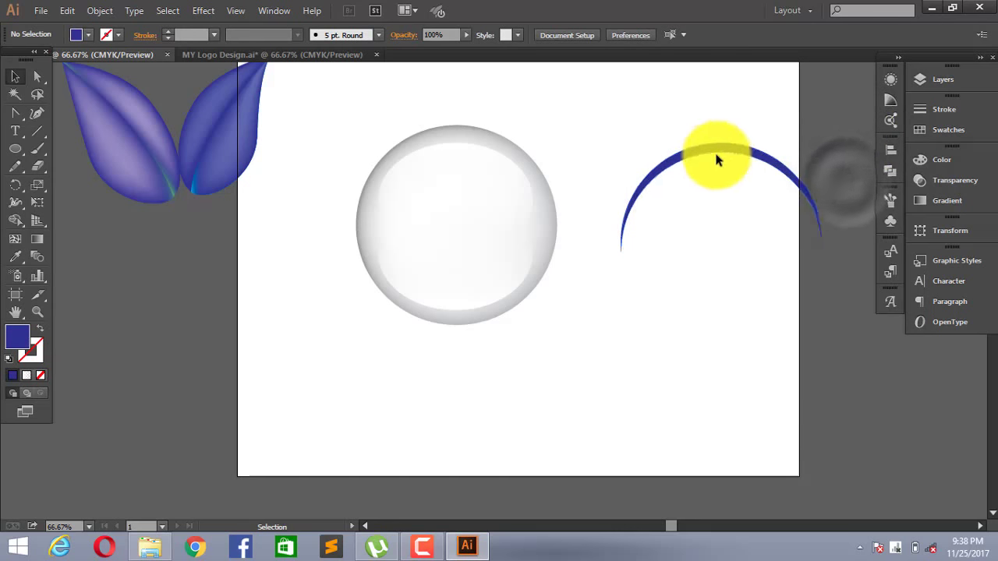
Step: Place the crescent along the sphere's top edge and recolour it white
{"action": "left_click_drag", "start_coordinate": [717, 160], "coordinate": [462, 144]}
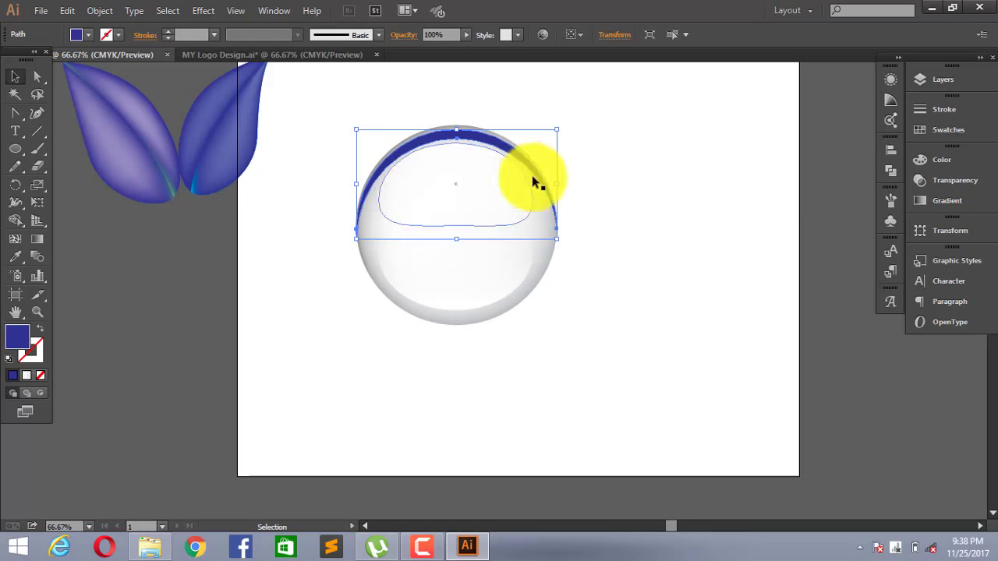
{"action": "left_click_drag", "start_coordinate": [524, 156], "coordinate": [523, 155]}
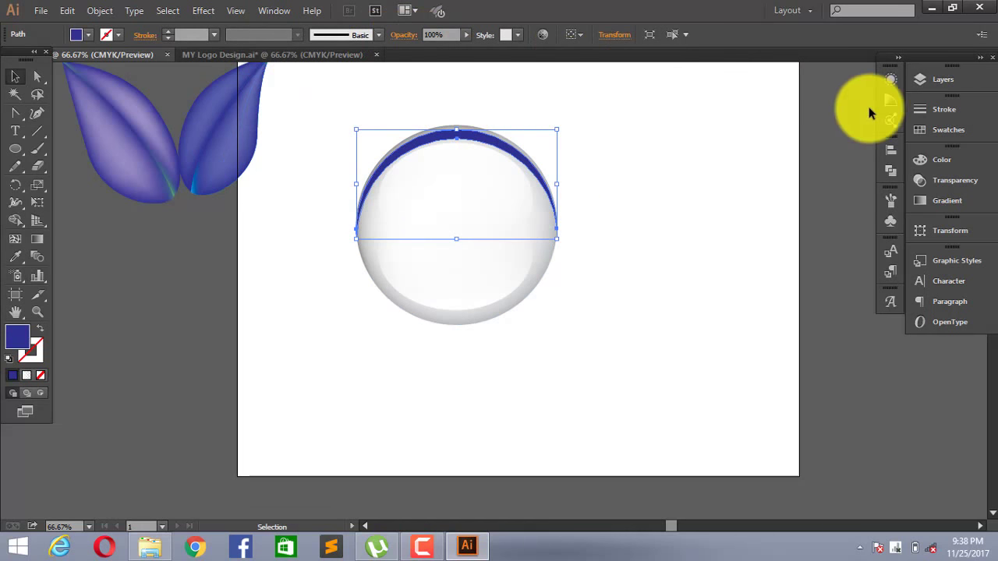
{"action": "left_click", "coordinate": [955, 127]}
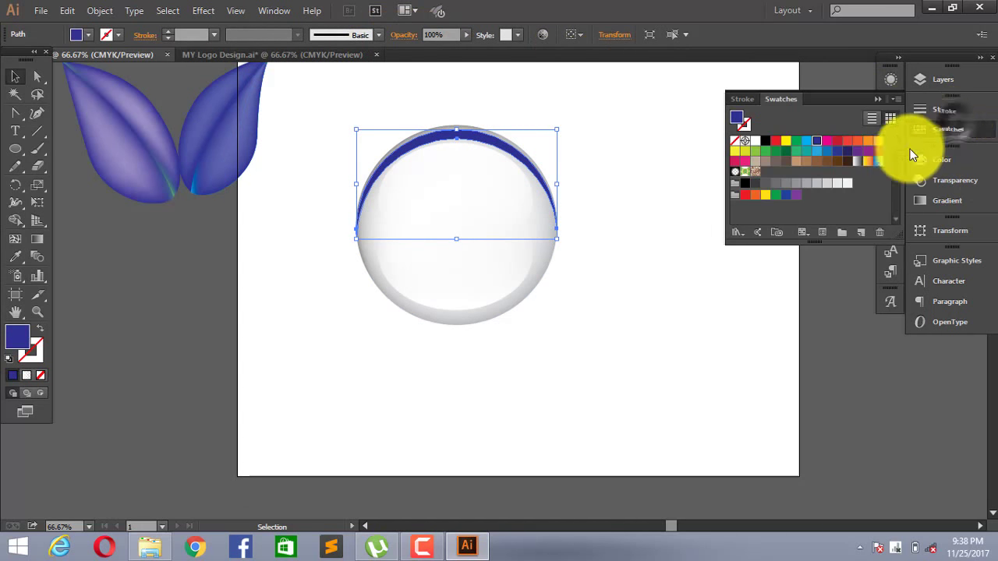
{"action": "left_click", "coordinate": [829, 183]}
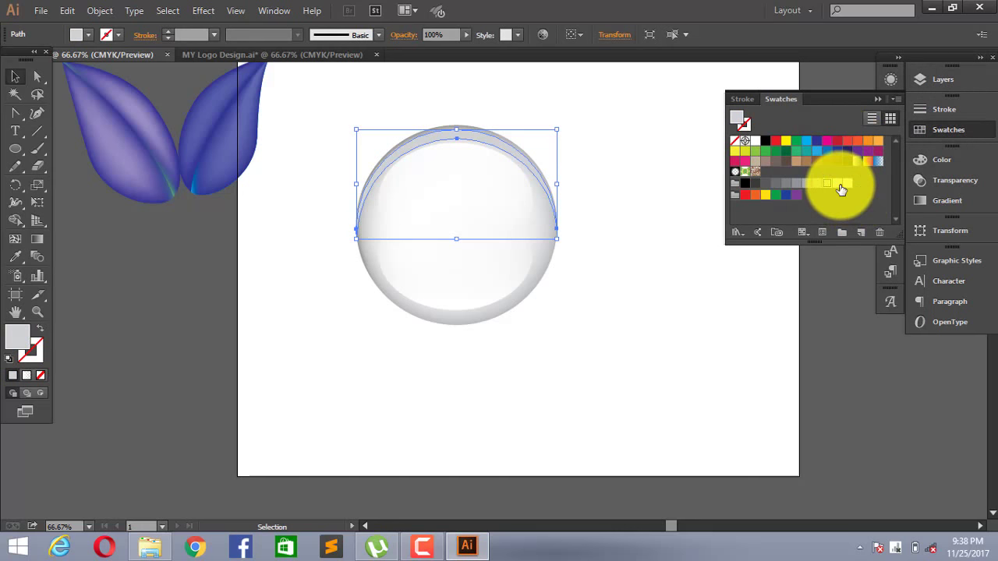
{"action": "left_click", "coordinate": [574, 82]}
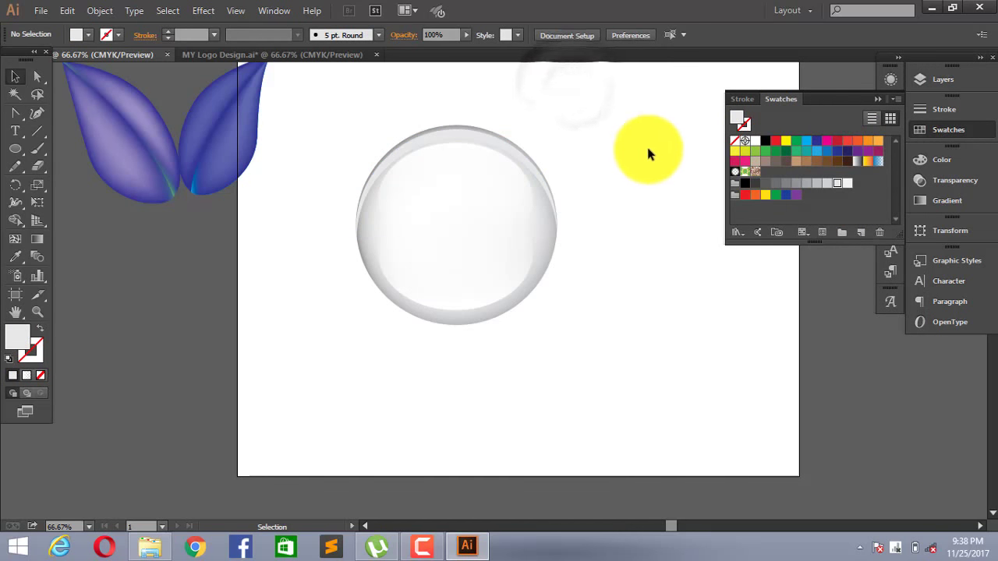
{"action": "left_click", "coordinate": [502, 145]}
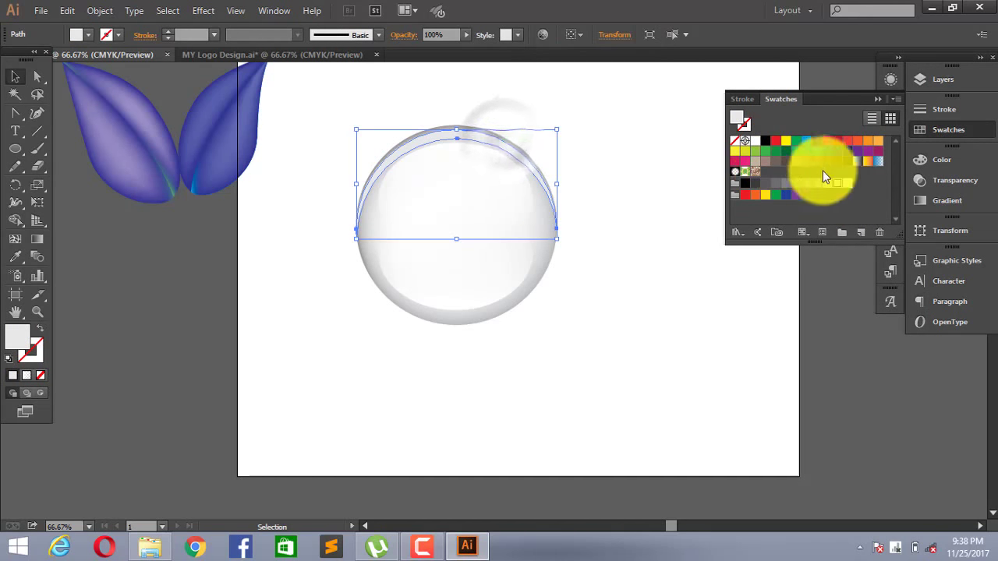
{"action": "left_click", "coordinate": [848, 183]}
{"action": "left_click", "coordinate": [668, 139]}
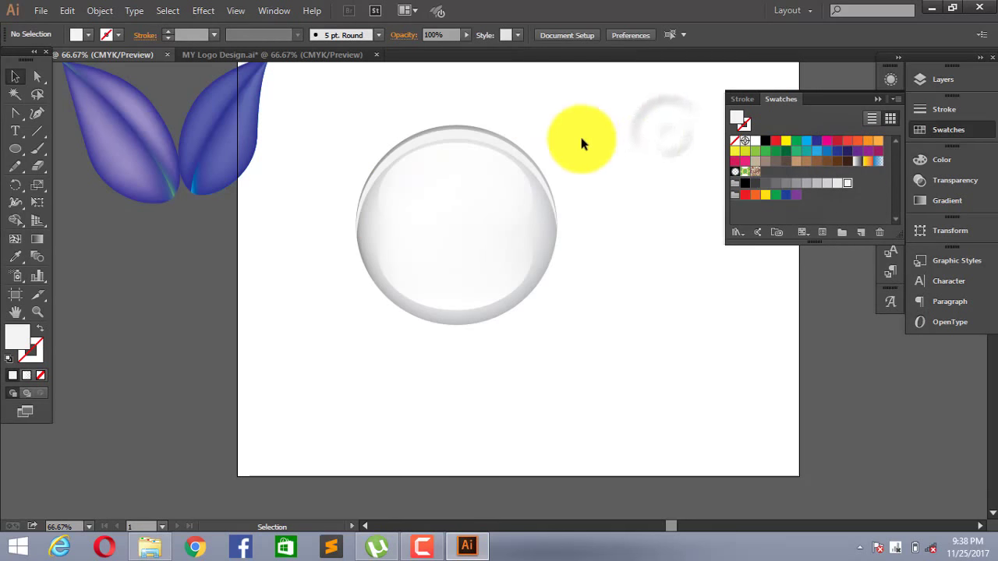
{"action": "left_click", "coordinate": [505, 143]}
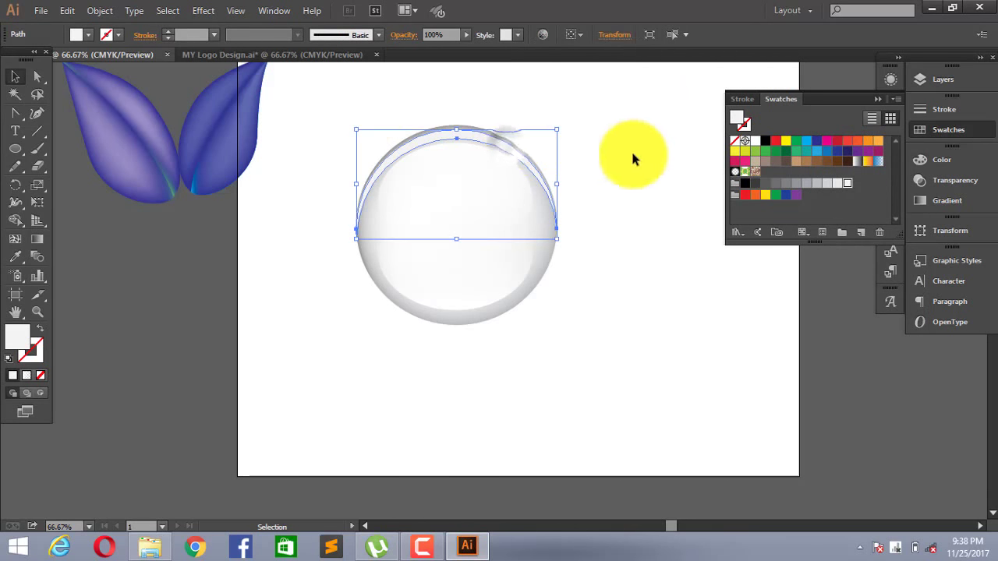
Step: Apply an 18-pixel Gaussian Blur to the crescent highlight
{"action": "left_click", "coordinate": [202, 10]}
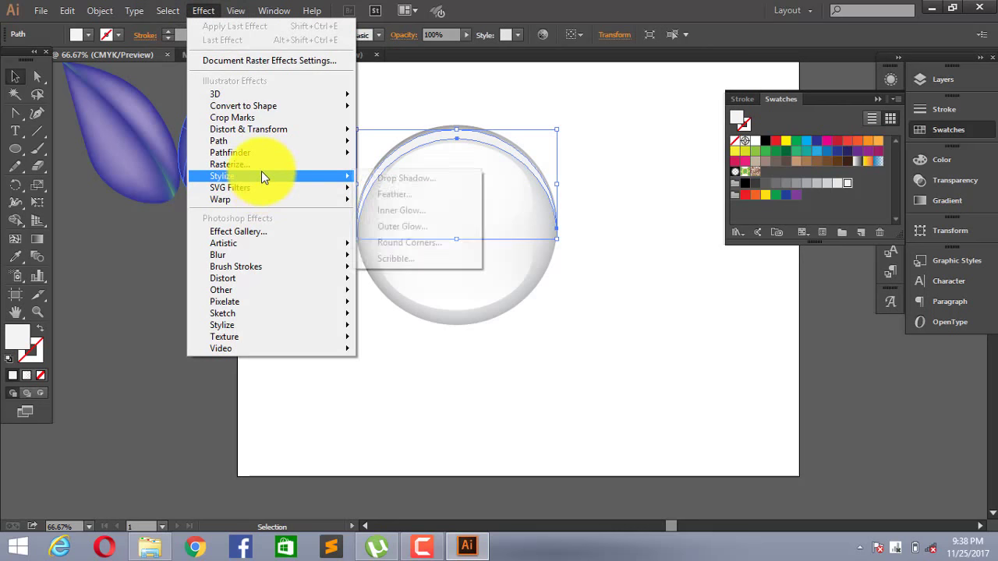
{"action": "mouse_move", "coordinate": [234, 255]}
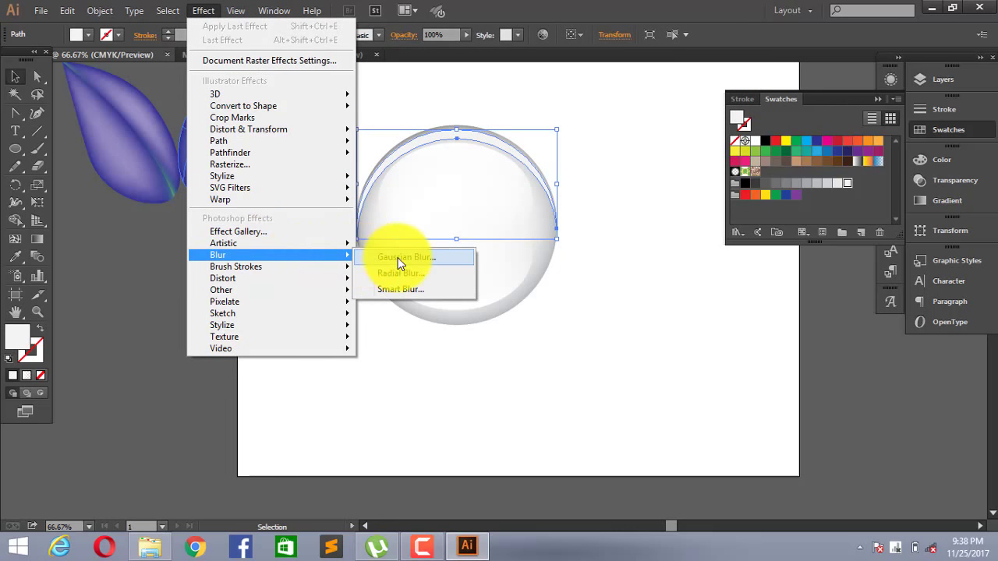
{"action": "left_click", "coordinate": [397, 257]}
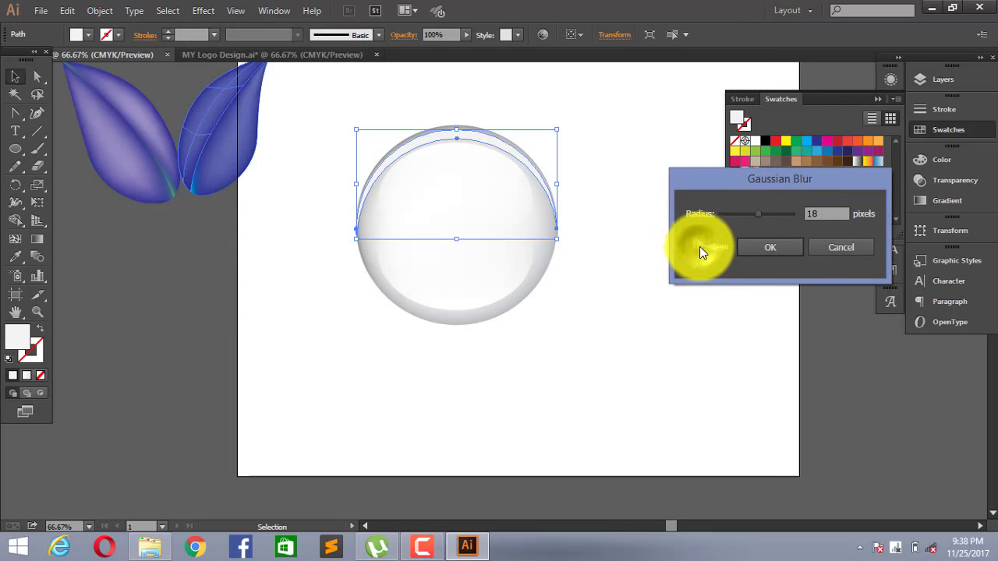
{"action": "left_click", "coordinate": [700, 246]}
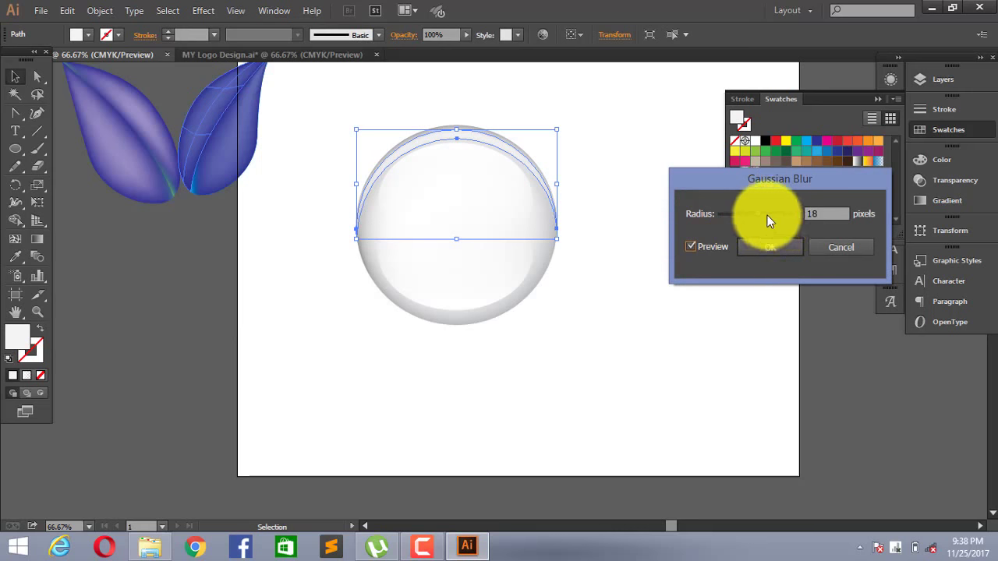
{"action": "left_click", "coordinate": [791, 249]}
{"action": "left_click", "coordinate": [660, 225]}
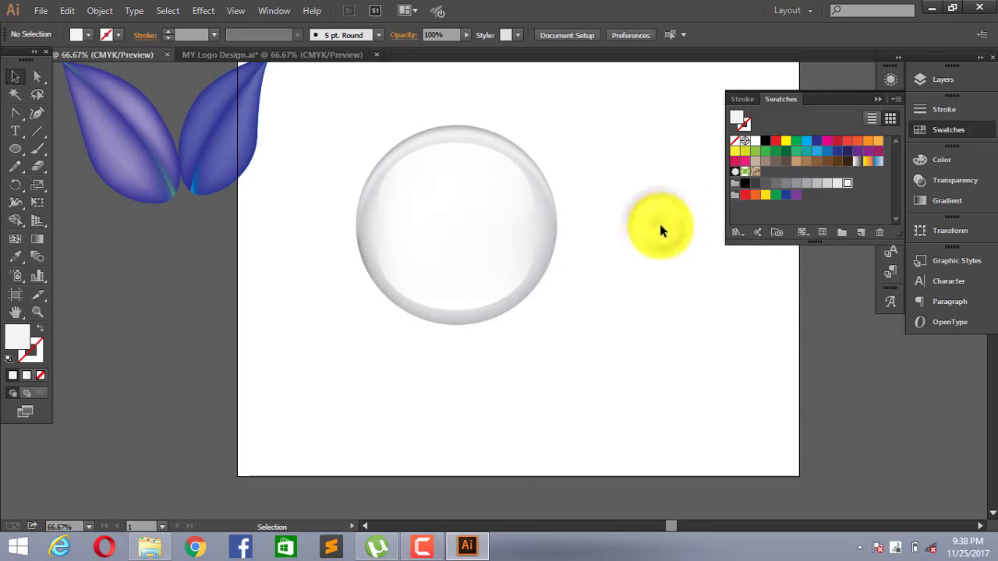
Step: Click through the sphere's highlight shapes to pick out the top highlight
{"action": "left_click", "coordinate": [494, 145]}
{"action": "left_click", "coordinate": [472, 178]}
{"action": "left_click", "coordinate": [523, 249], "text": "shift"}
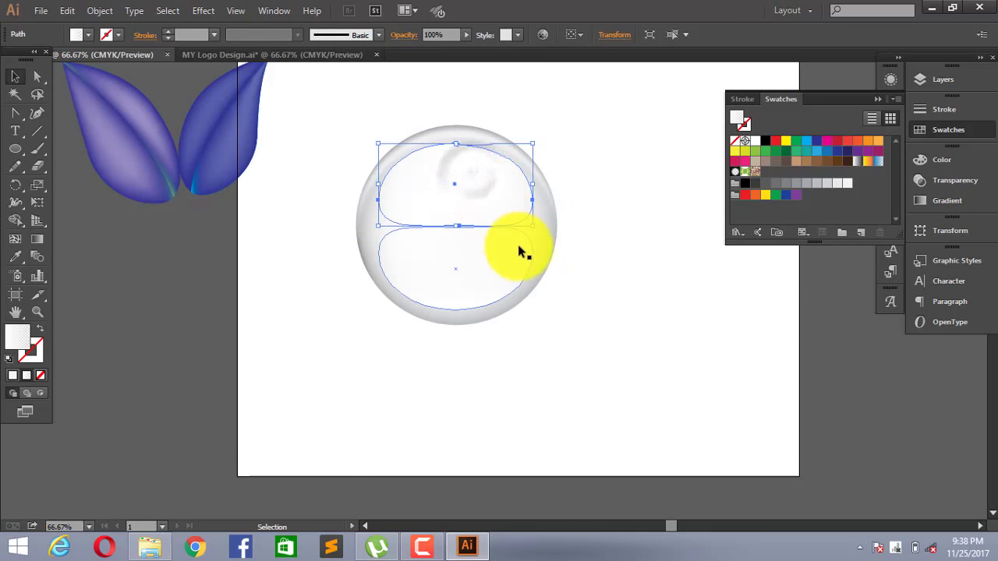
{"action": "left_click", "coordinate": [521, 246], "text": "shift"}
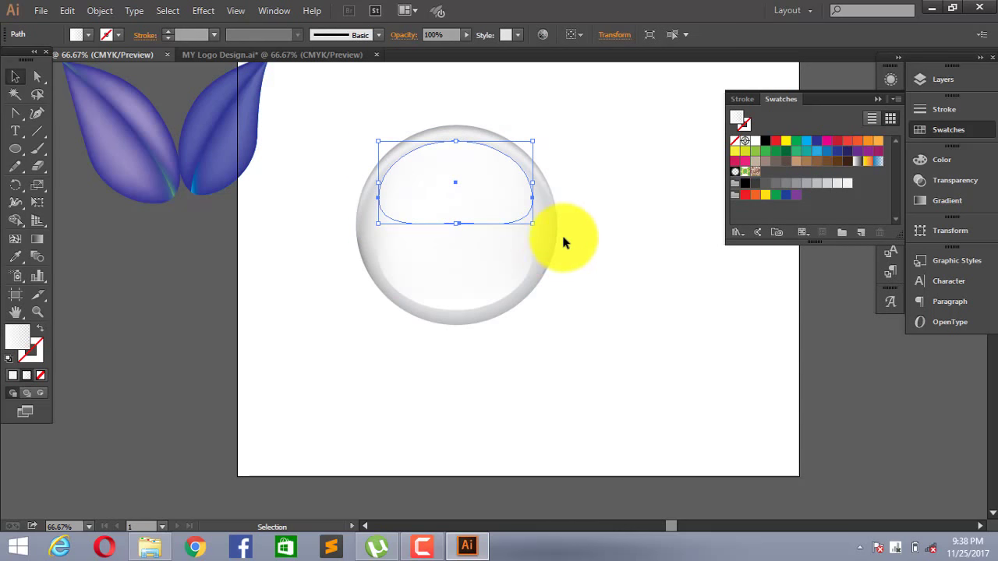
{"action": "left_click", "coordinate": [628, 214]}
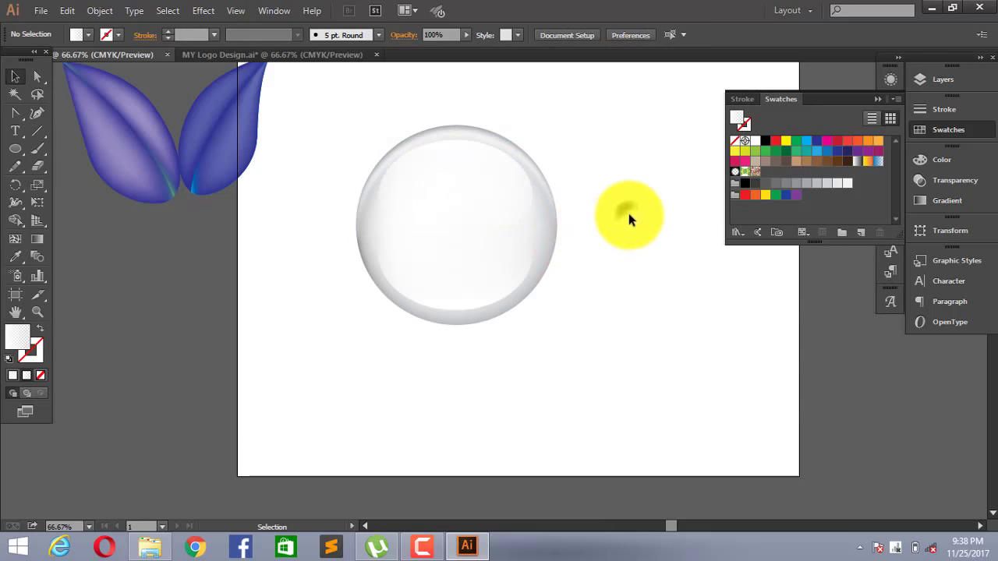
{"action": "left_click", "coordinate": [468, 156]}
{"action": "left_click", "coordinate": [566, 150]}
{"action": "left_click", "coordinate": [483, 141]}
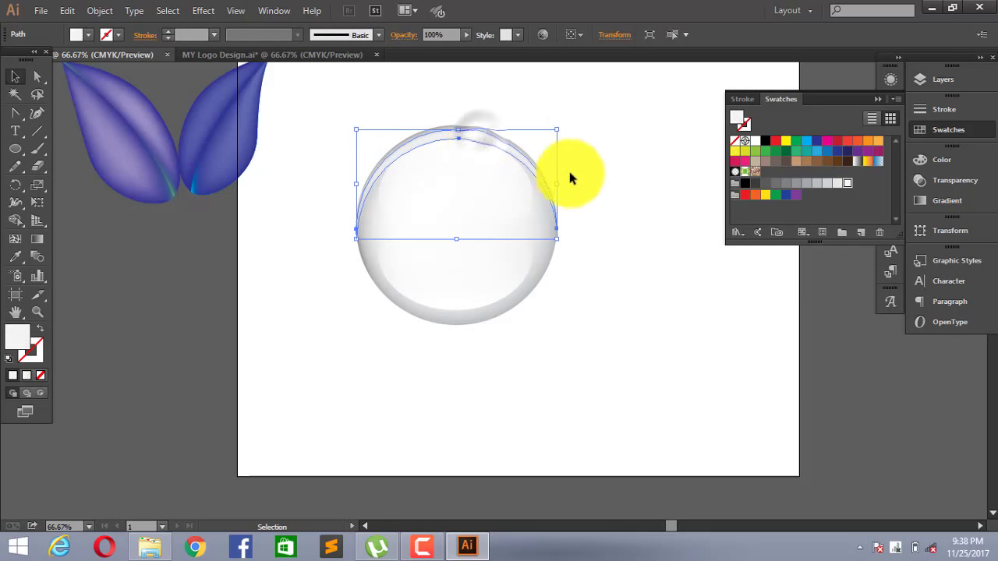
{"action": "left_click", "coordinate": [638, 168]}
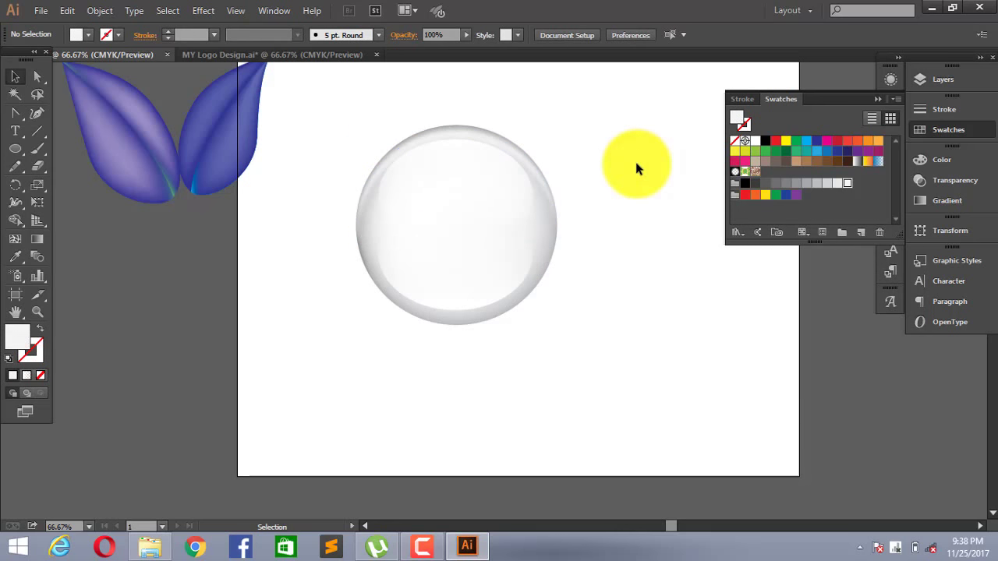
Step: Select the top highlight arc and check its transparency and colour settings
{"action": "scroll", "coordinate": [597, 173], "scroll_direction": "up", "scroll_amount": 2}
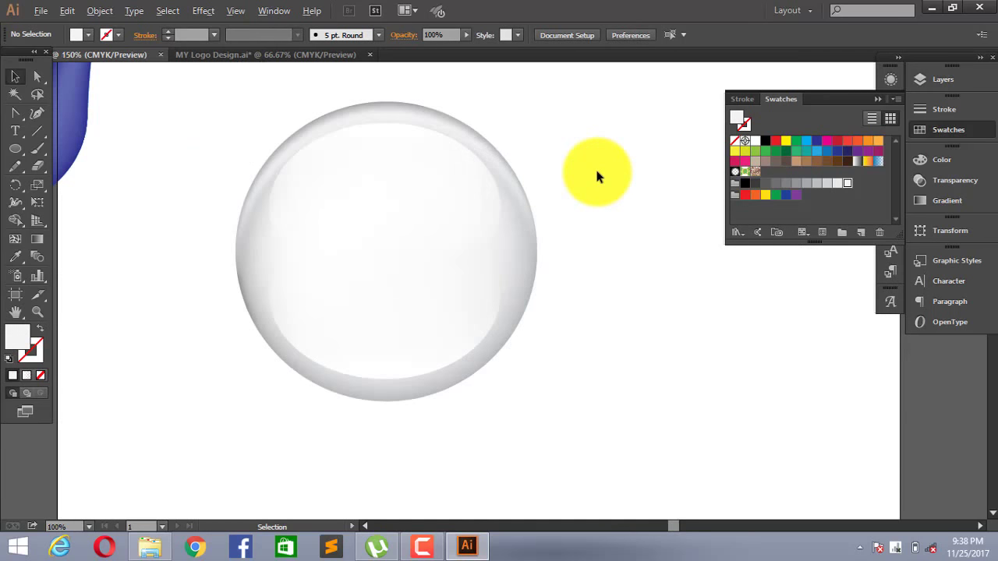
{"action": "scroll", "coordinate": [595, 167], "scroll_direction": "up", "scroll_amount": 2}
{"action": "scroll", "coordinate": [567, 166], "scroll_direction": "down", "scroll_amount": 1}
{"action": "left_click", "coordinate": [449, 119]}
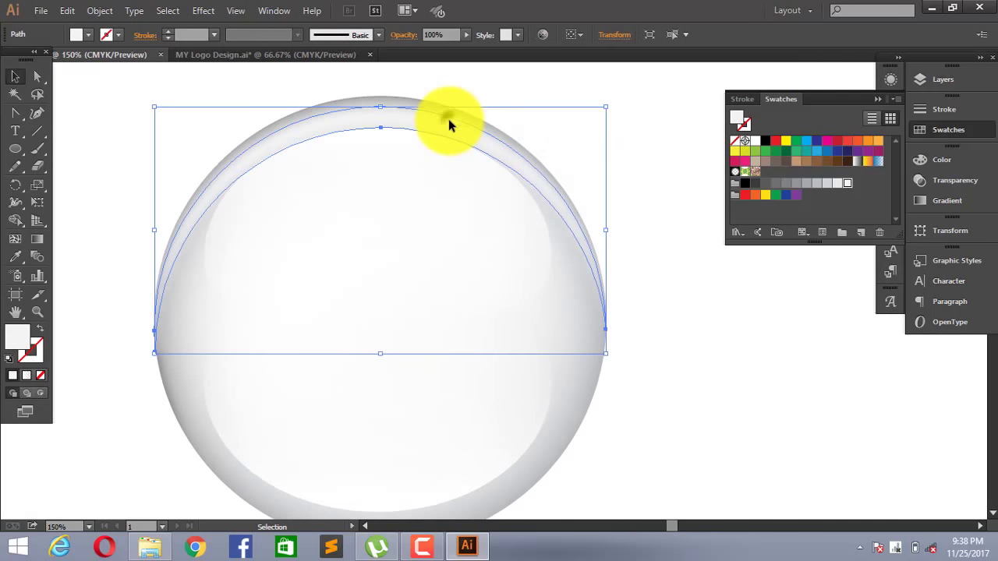
{"action": "left_click", "coordinate": [939, 180]}
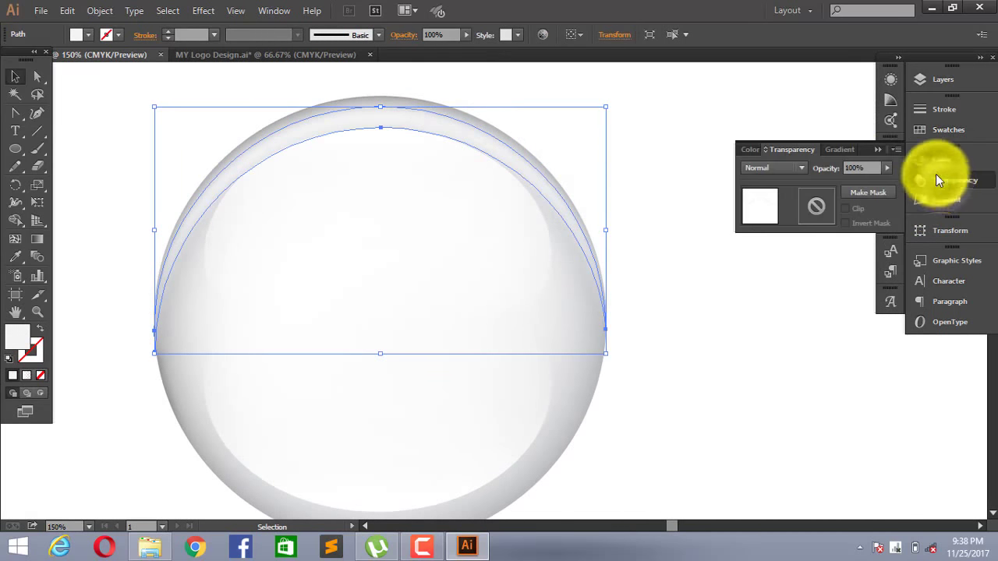
{"action": "left_click", "coordinate": [936, 158]}
{"action": "left_click", "coordinate": [933, 132]}
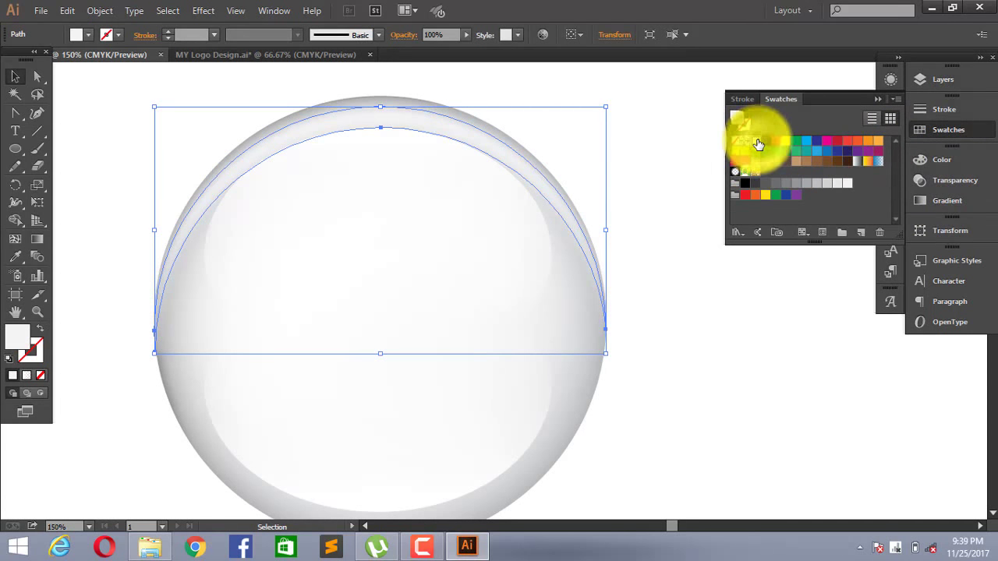
{"action": "left_click", "coordinate": [625, 157]}
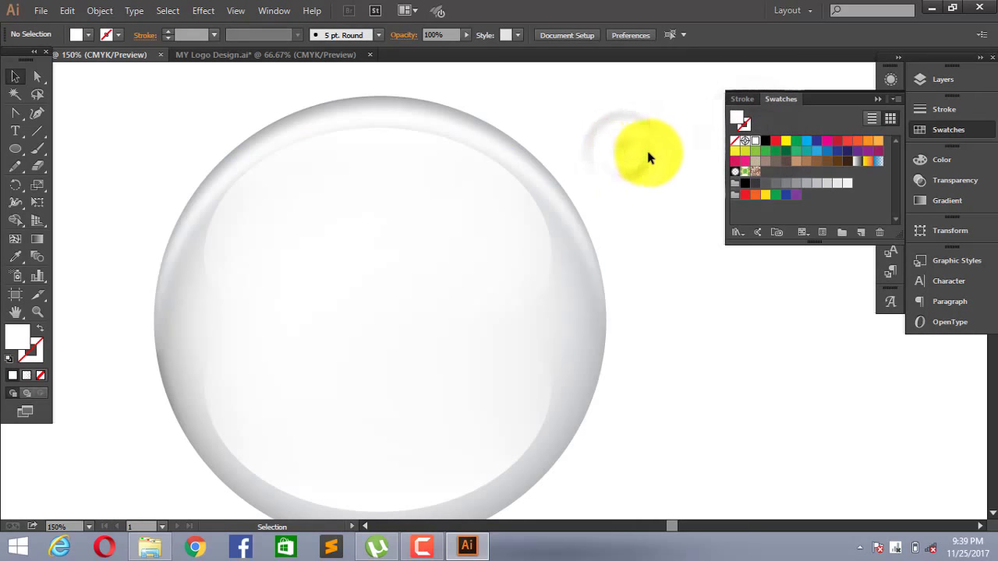
Step: Recentre the view and nudge the top highlight shape slightly upward
{"action": "scroll", "coordinate": [647, 158], "scroll_direction": "down", "scroll_amount": 2}
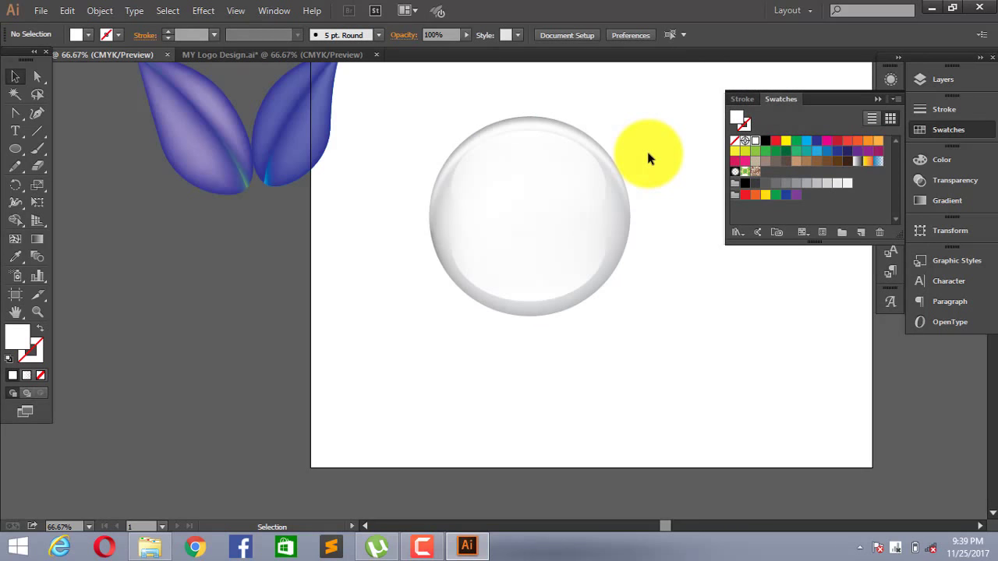
{"action": "key", "text": "space"}
{"action": "left_click_drag", "start_coordinate": [647, 155], "coordinate": [589, 155]}
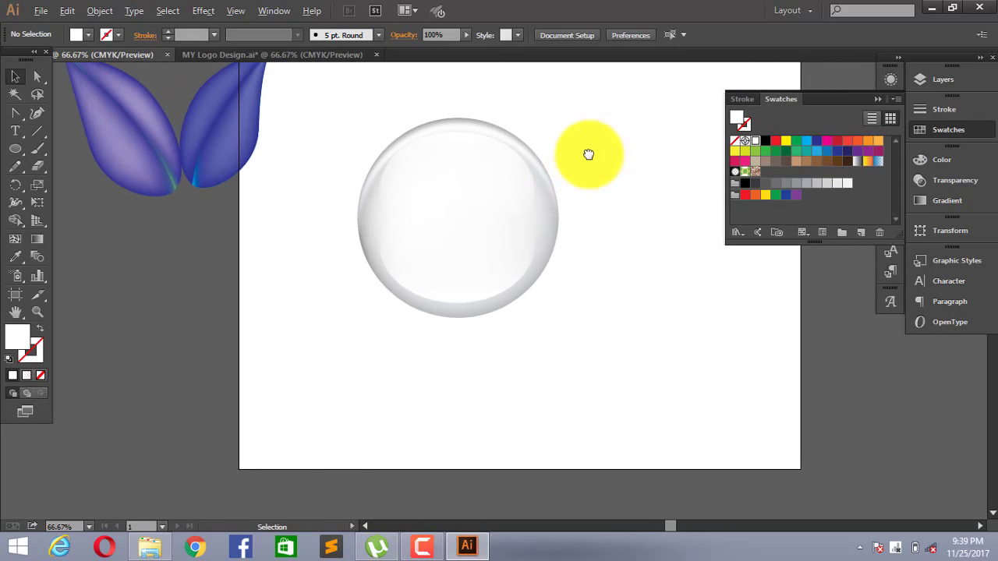
{"action": "scroll", "coordinate": [588, 155], "scroll_direction": "up", "scroll_amount": 2}
{"action": "left_click", "coordinate": [368, 139]}
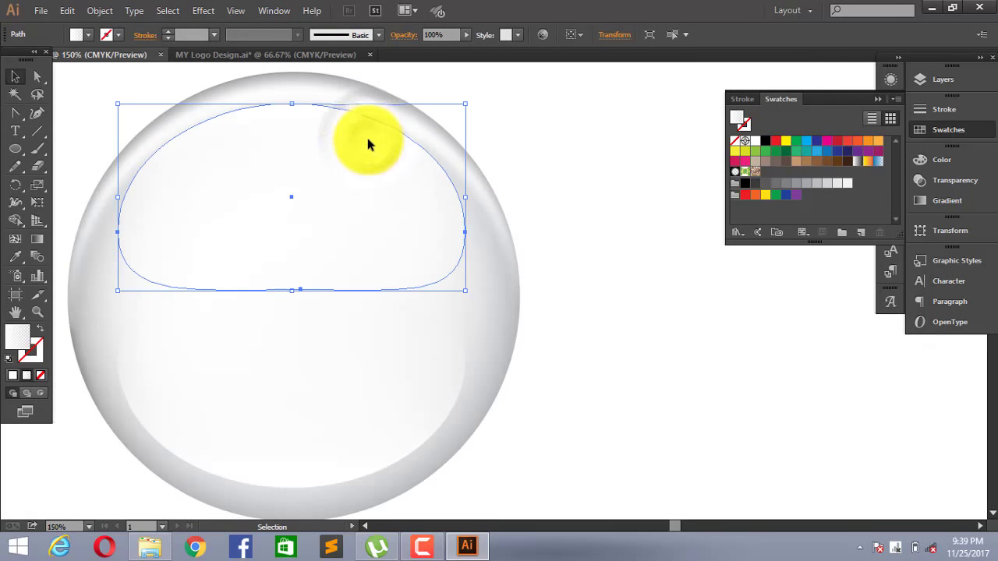
{"action": "key", "text": "Up"}
{"action": "key", "text": "Up"}
{"action": "key", "text": "Up"}
{"action": "left_click", "coordinate": [523, 140]}
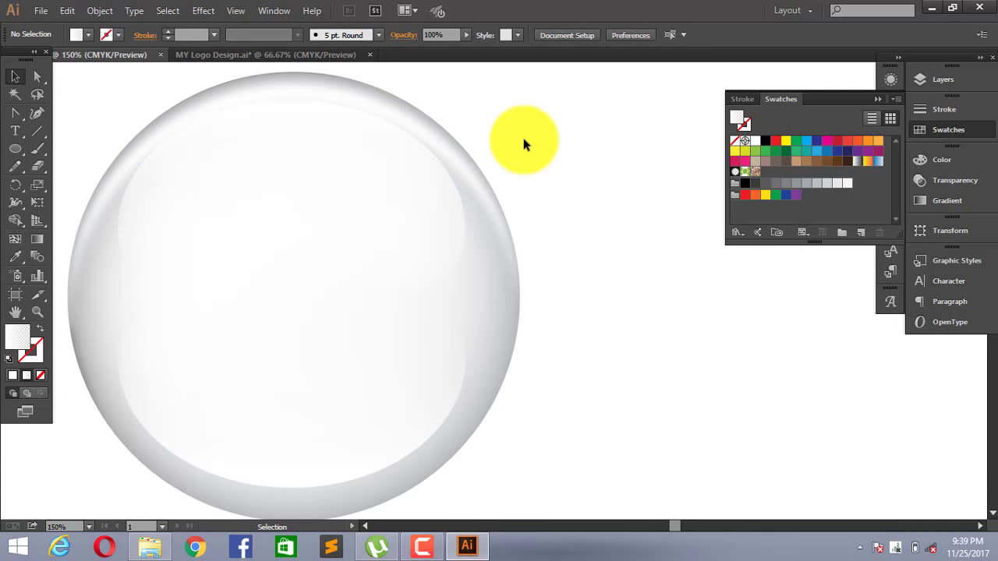
{"action": "scroll", "coordinate": [523, 140], "scroll_direction": "down", "scroll_amount": 1}
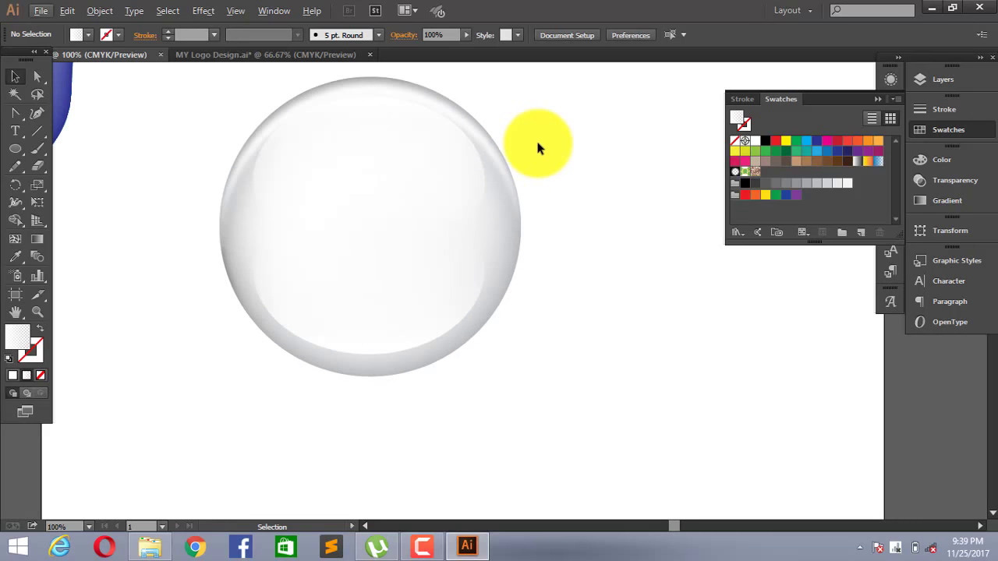
{"action": "scroll", "coordinate": [545, 145], "scroll_direction": "down", "scroll_amount": 1}
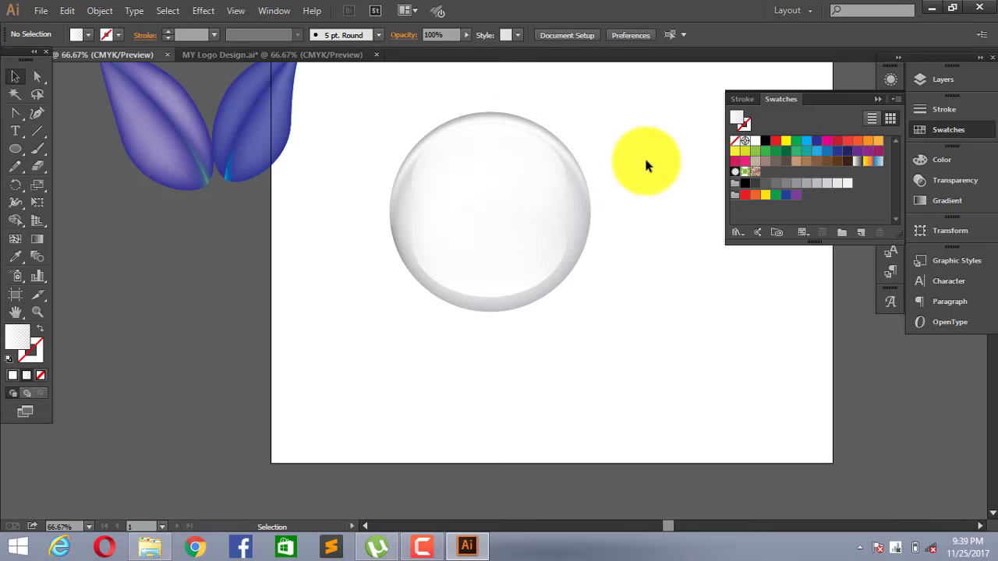
{"action": "scroll", "coordinate": [646, 160], "scroll_direction": "down", "scroll_amount": 1}
{"action": "scroll", "coordinate": [646, 160], "scroll_direction": "up", "scroll_amount": 2}
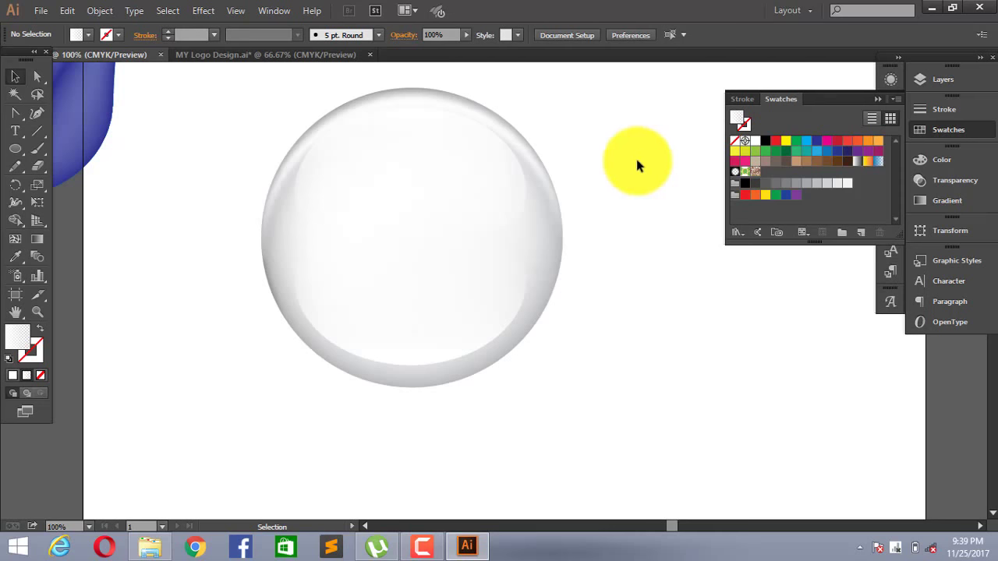
Step: Move the top highlight arc down, reflect it horizontally, and nudge it three steps lower
{"action": "left_click", "coordinate": [475, 117]}
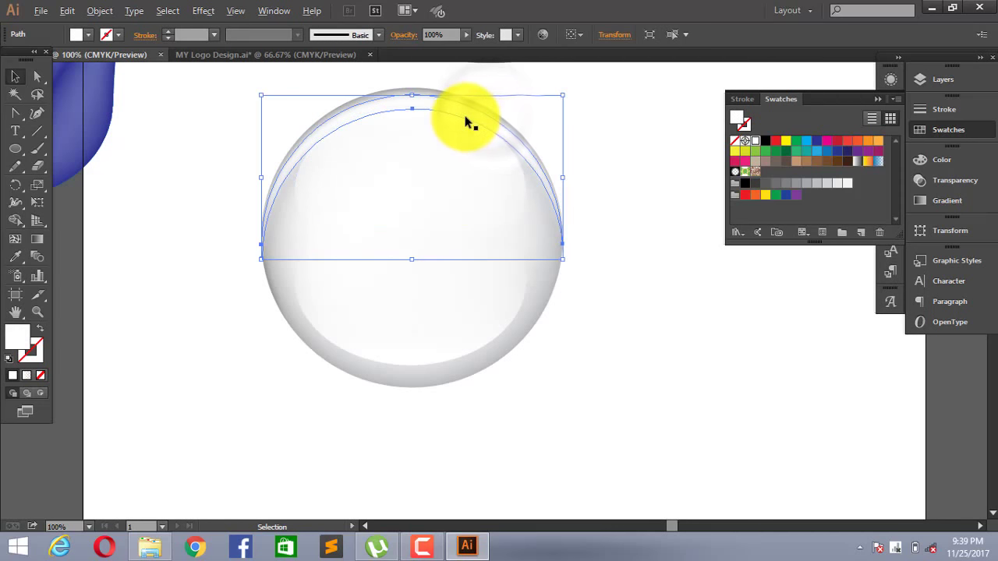
{"action": "left_click_drag", "start_coordinate": [464, 121], "coordinate": [466, 204]}
{"action": "right_click", "coordinate": [468, 203]}
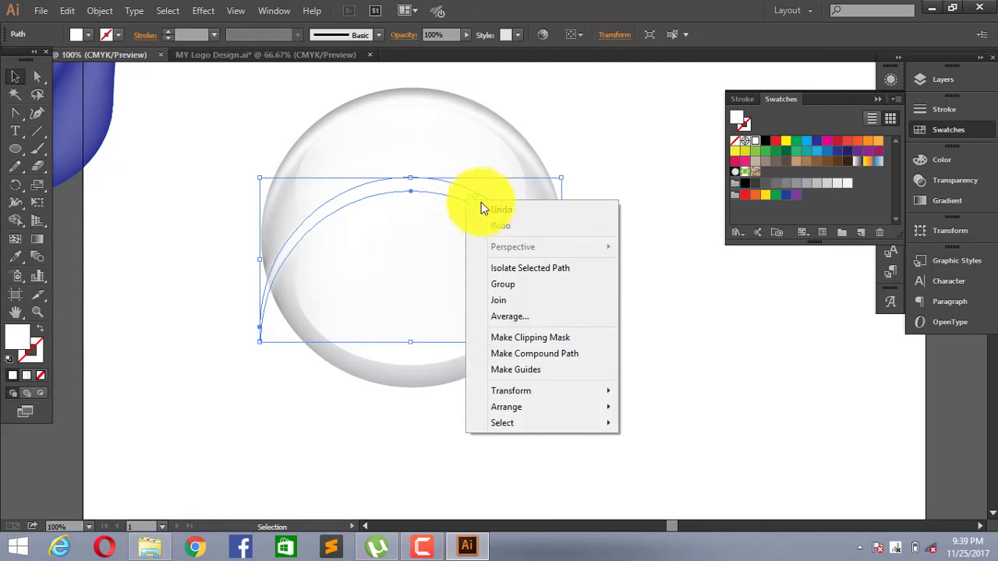
{"action": "mouse_move", "coordinate": [538, 391]}
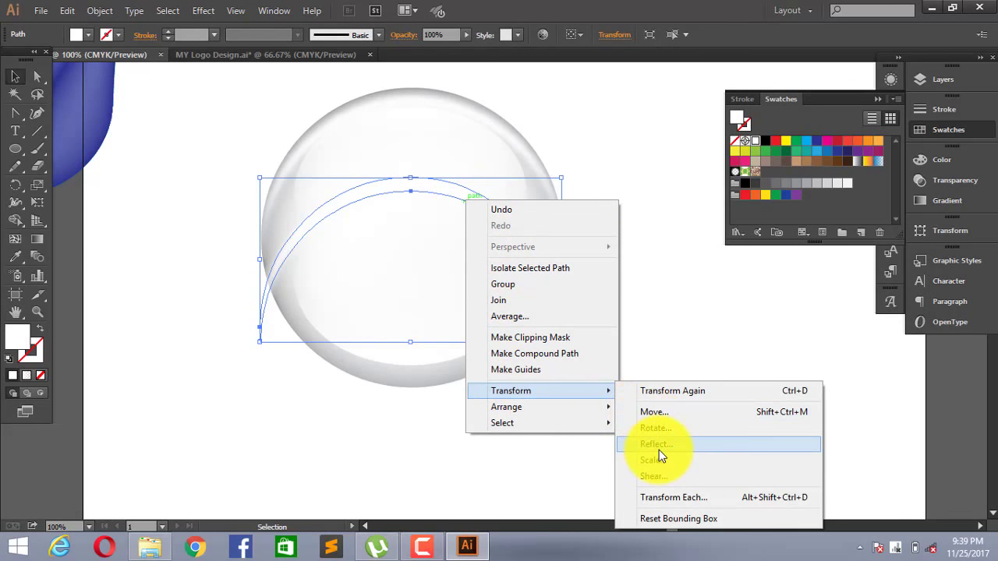
{"action": "left_click", "coordinate": [659, 450]}
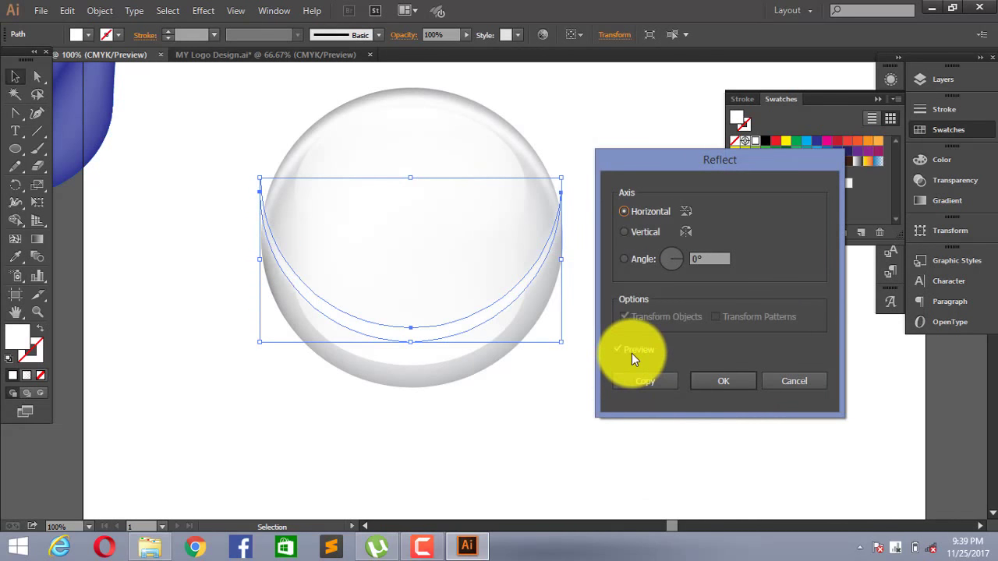
{"action": "left_click", "coordinate": [712, 385]}
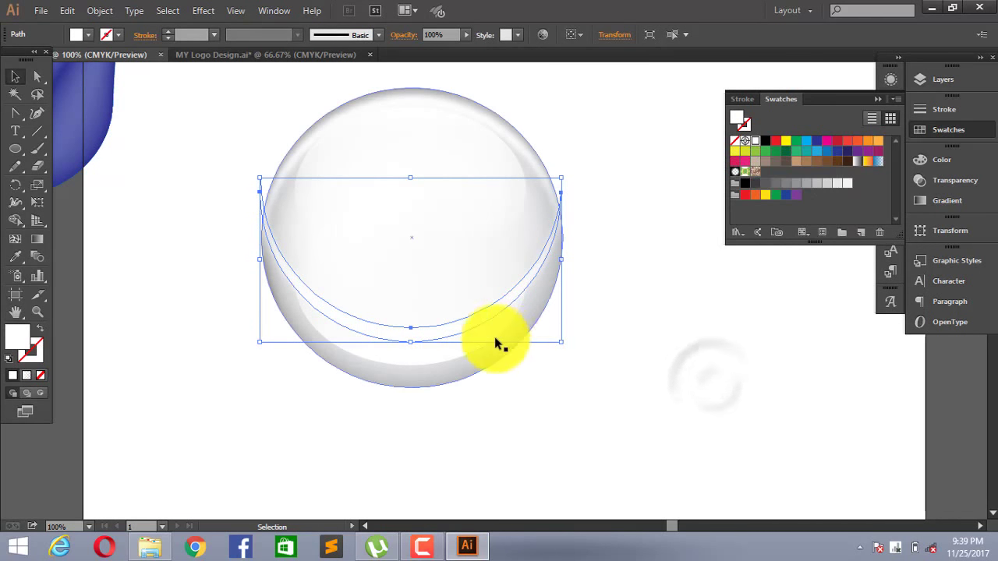
{"action": "key", "text": "Down"}
{"action": "key", "text": "Down"}
{"action": "key", "text": "Down"}
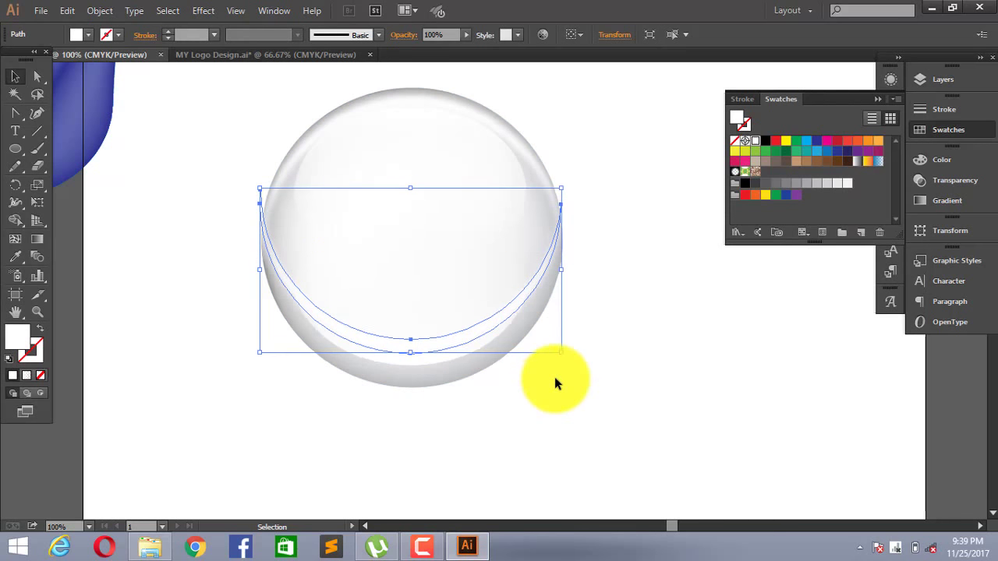
{"action": "key", "text": "Down"}
{"action": "key", "text": "Down"}
{"action": "key", "text": "Down"}
{"action": "key", "text": "Down"}
{"action": "key", "text": "Down"}
{"action": "key", "text": "Down"}
{"action": "key", "text": "Down"}
{"action": "key", "text": "Down"}
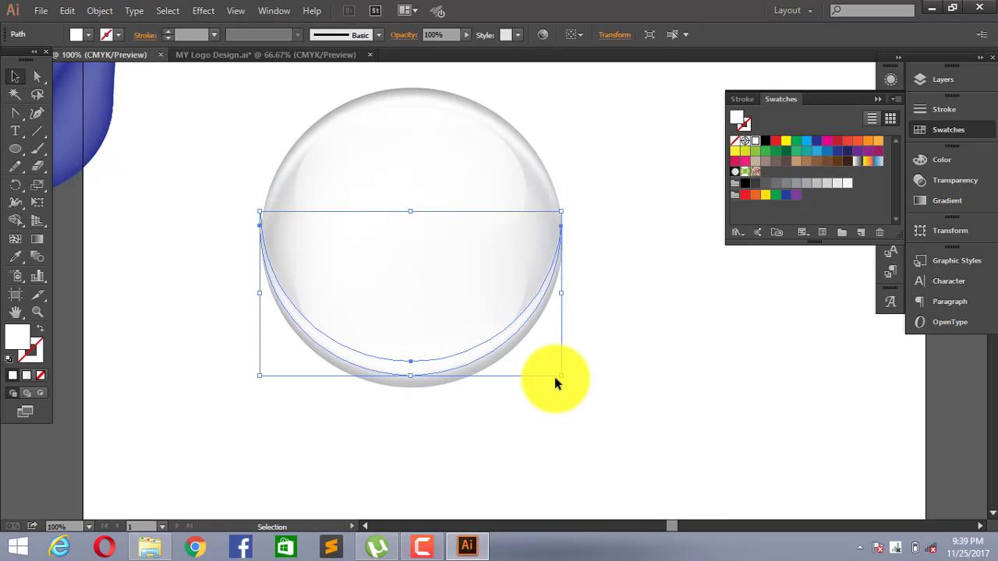
{"action": "key", "text": "Down"}
{"action": "key", "text": "Down"}
{"action": "key", "text": "Down"}
{"action": "key", "text": "Down"}
{"action": "left_click", "coordinate": [624, 340]}
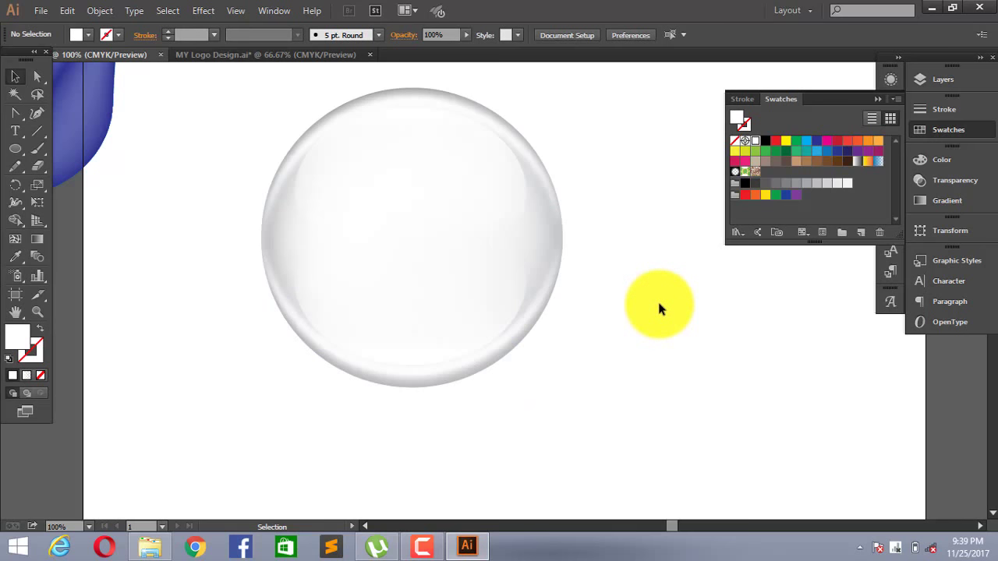
Step: Slightly enlarge the sphere's outer circle from its corner handle
{"action": "left_click", "coordinate": [309, 275]}
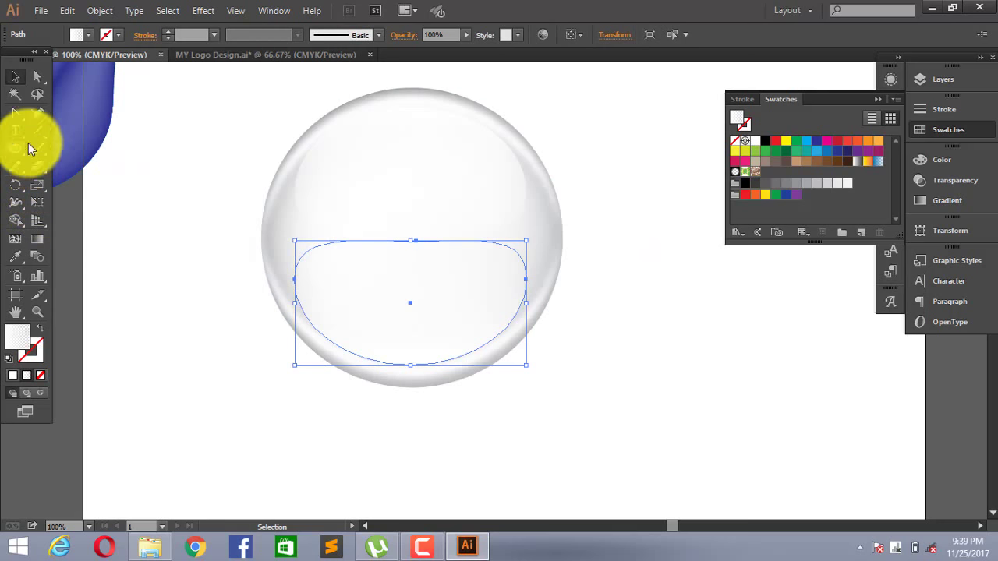
{"action": "left_click", "coordinate": [598, 223]}
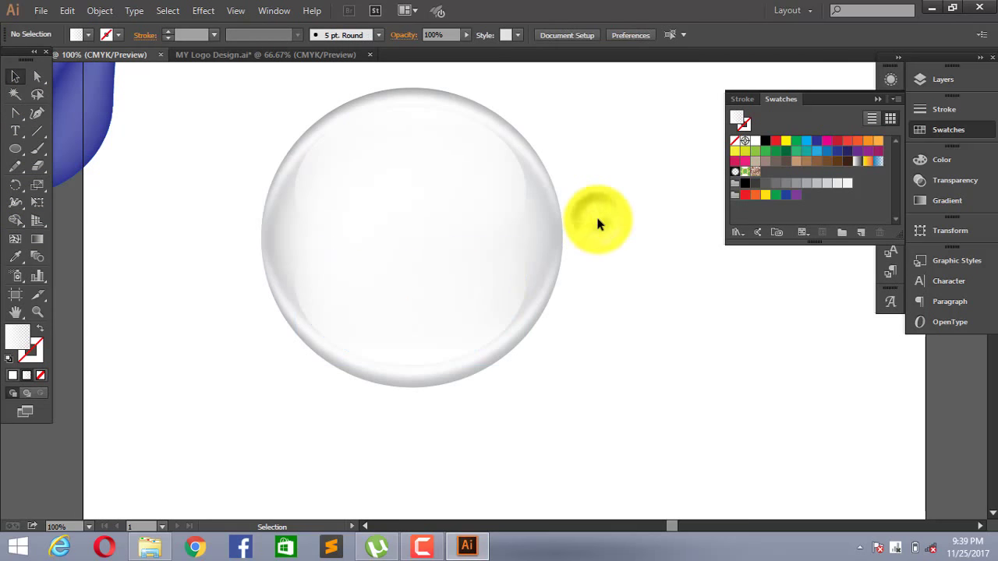
{"action": "scroll", "coordinate": [598, 224], "scroll_direction": "down", "scroll_amount": 1}
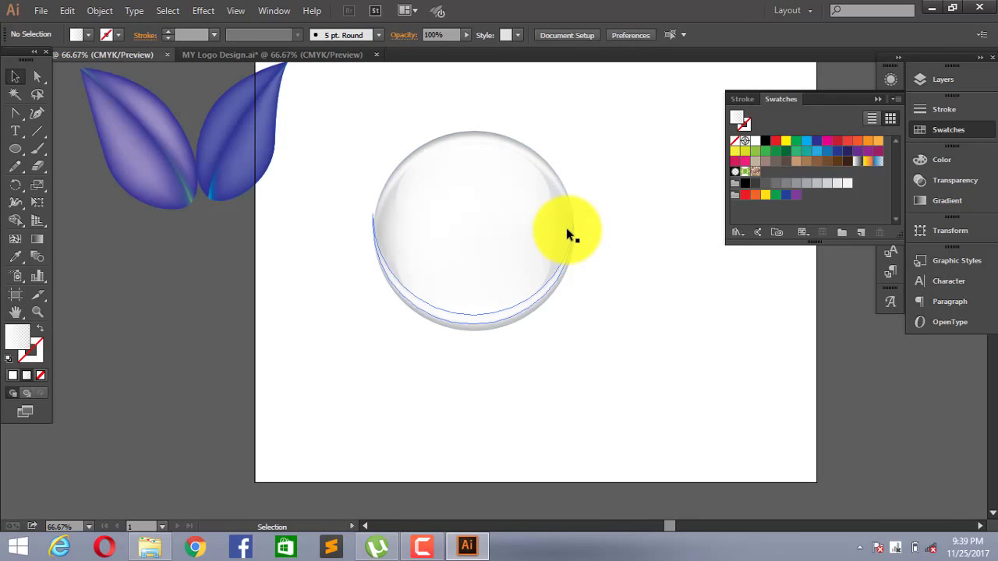
{"action": "left_click", "coordinate": [566, 228]}
{"action": "left_click", "coordinate": [564, 225]}
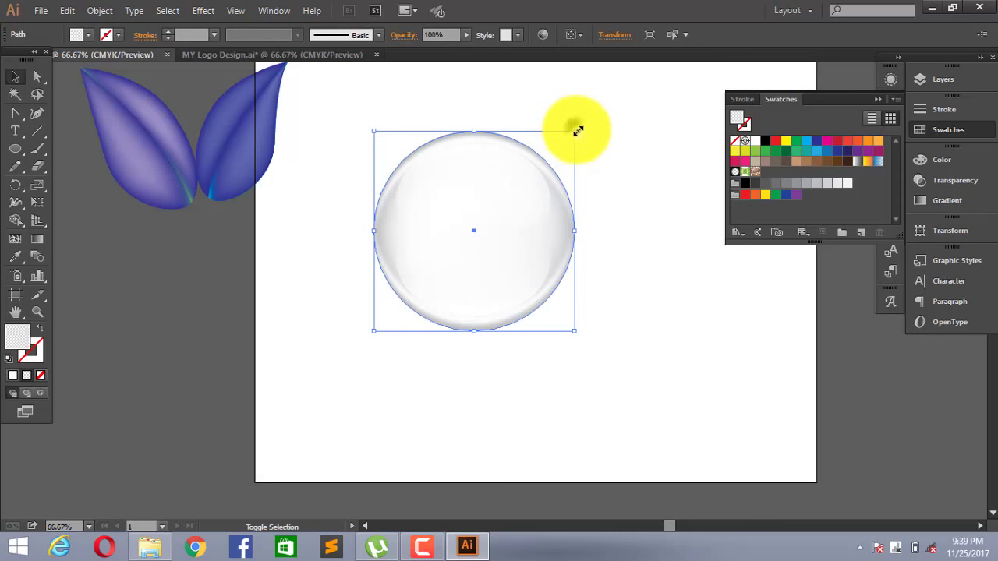
{"action": "left_click_drag", "start_coordinate": [576, 130], "coordinate": [581, 124]}
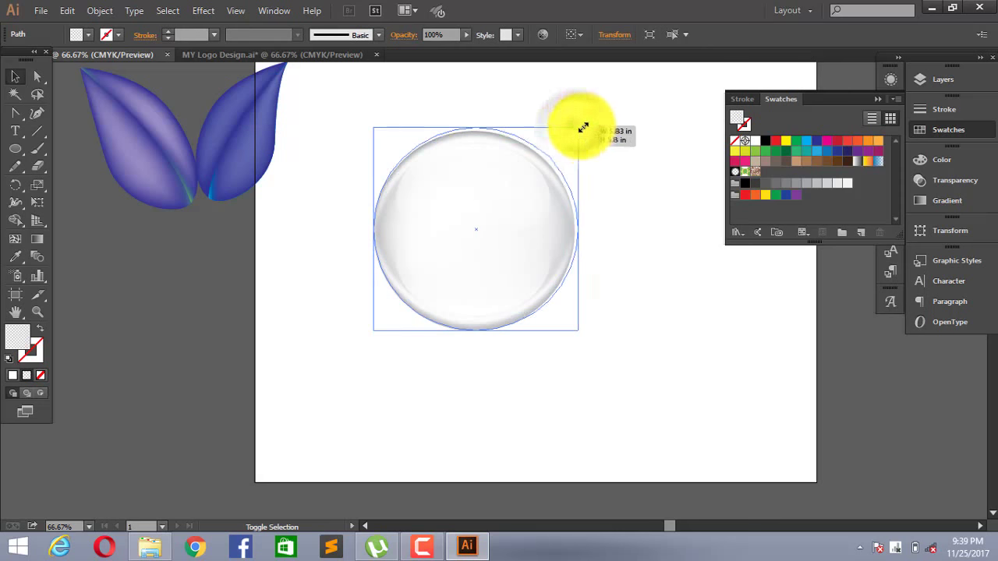
{"action": "left_click", "coordinate": [618, 172]}
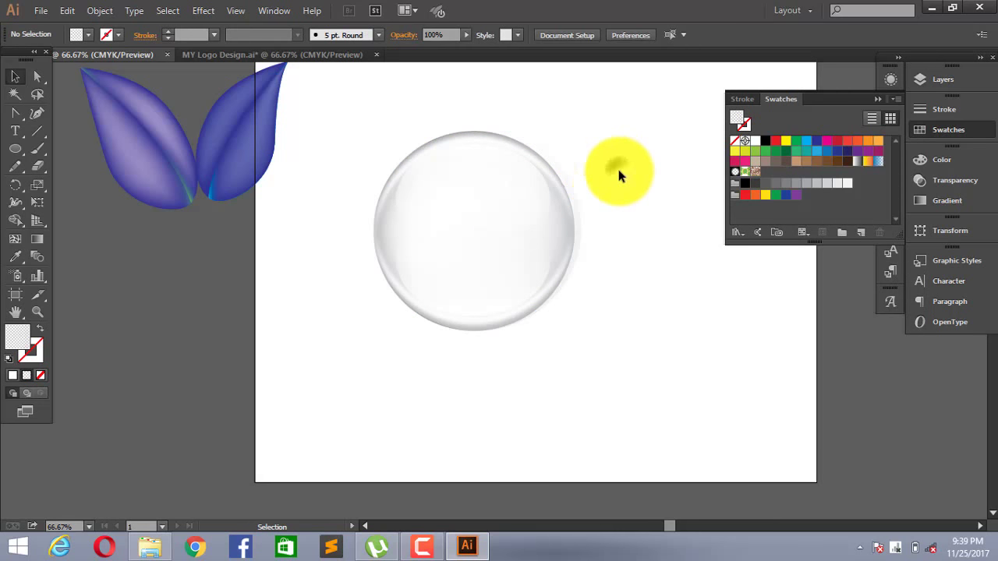
Step: Move the grouped glossy sphere to the artboard's top-right corner
{"action": "left_click", "coordinate": [570, 187]}
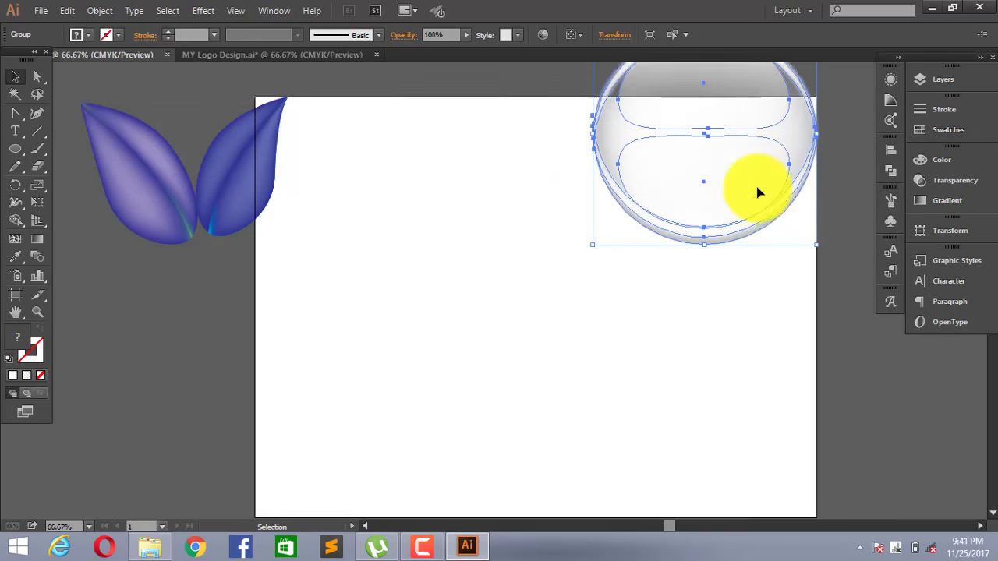
{"action": "scroll", "coordinate": [760, 202], "scroll_direction": "up", "scroll_amount": 1}
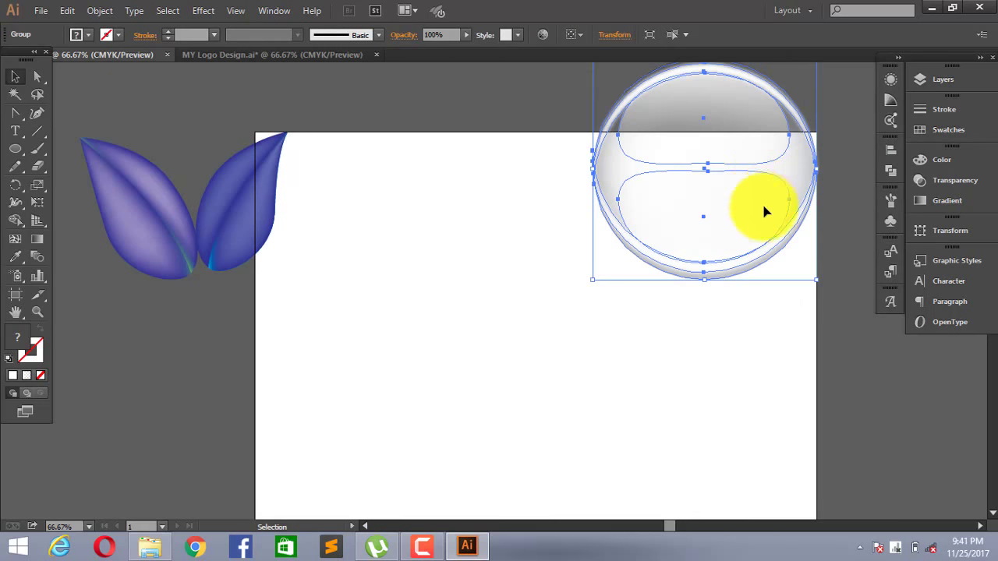
{"action": "left_click_drag", "start_coordinate": [764, 212], "coordinate": [760, 250]}
{"action": "scroll", "coordinate": [797, 253], "scroll_direction": "down", "scroll_amount": 2}
{"action": "left_click_drag", "start_coordinate": [753, 167], "coordinate": [753, 189]}
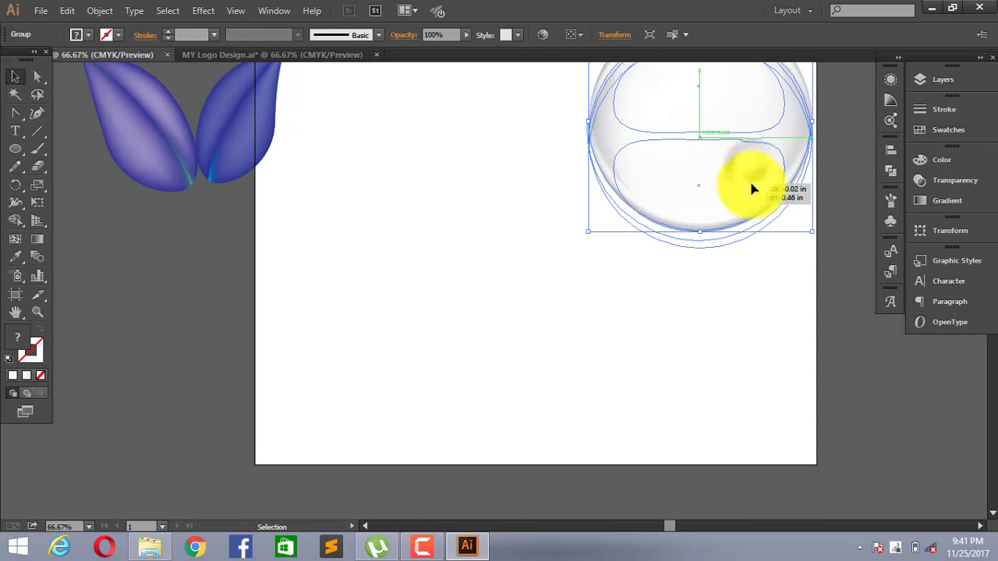
{"action": "scroll", "coordinate": [784, 189], "scroll_direction": "up", "scroll_amount": 1}
{"action": "left_click", "coordinate": [327, 281]}
{"action": "scroll", "coordinate": [358, 249], "scroll_direction": "down", "scroll_amount": 1}
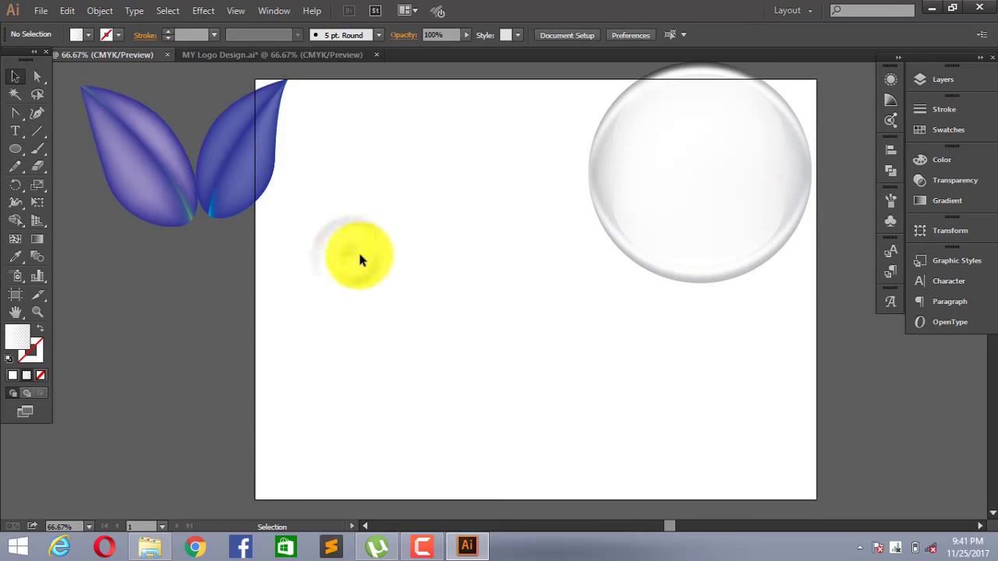
{"action": "scroll", "coordinate": [417, 246], "scroll_direction": "down", "scroll_amount": 1}
{"action": "scroll", "coordinate": [422, 255], "scroll_direction": "up", "scroll_amount": 1}
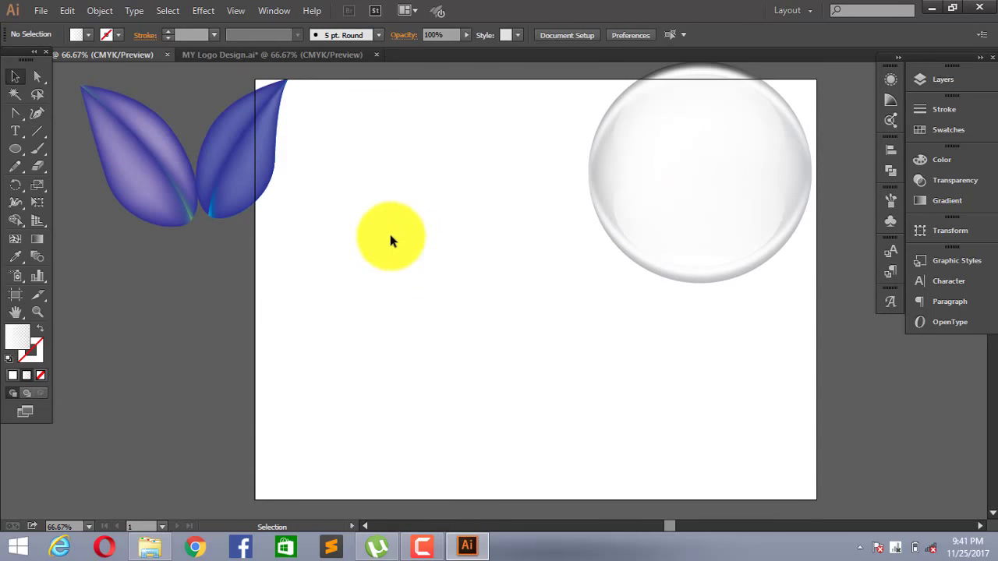
Step: Draw a button-sized rounded rectangle with 0.54 in corner radius
{"action": "left_click", "coordinate": [14, 151]}
{"action": "left_click", "coordinate": [59, 166]}
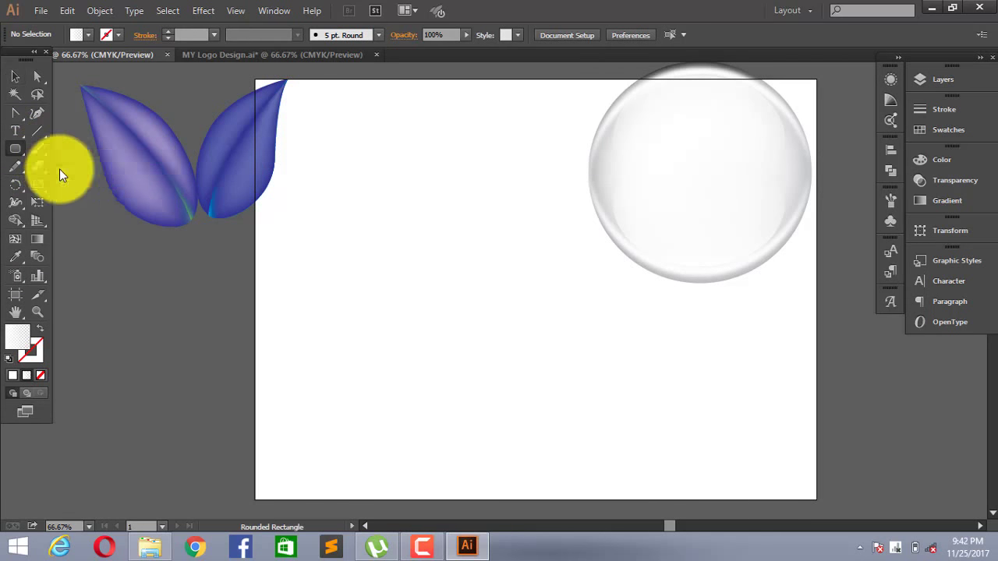
{"action": "left_click_drag", "start_coordinate": [353, 271], "coordinate": [511, 322]}
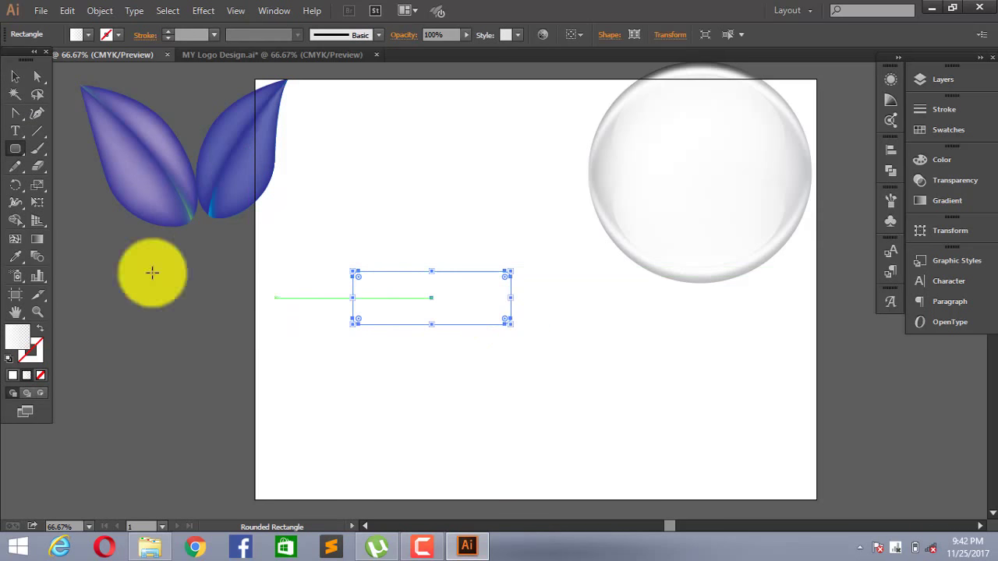
{"action": "left_click", "coordinate": [34, 78]}
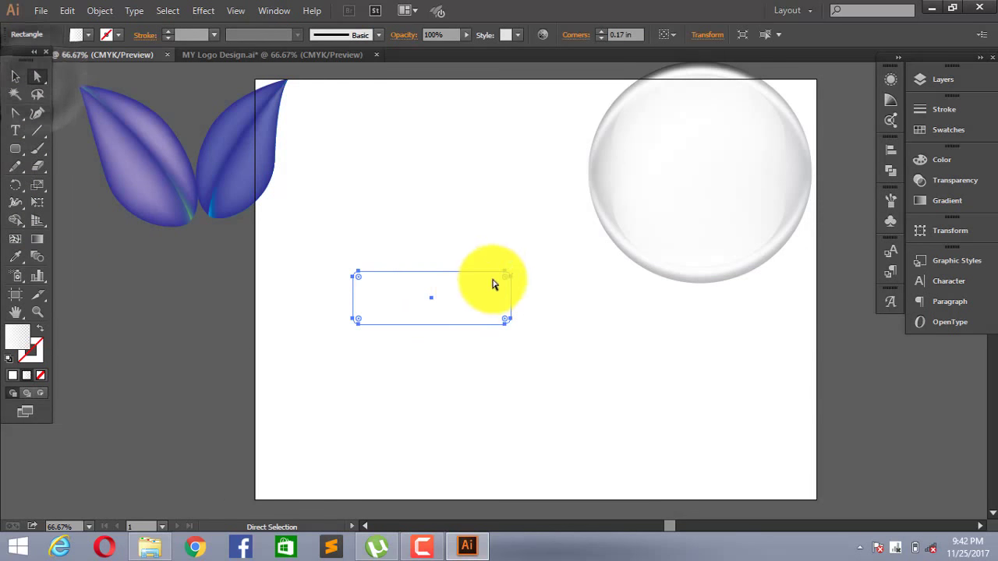
{"action": "left_click_drag", "start_coordinate": [503, 285], "coordinate": [500, 286]}
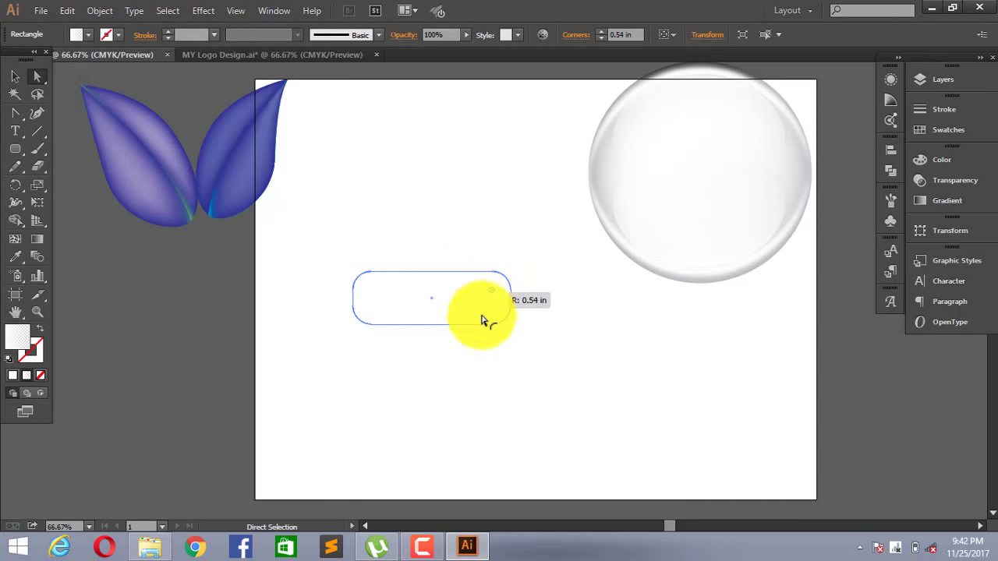
{"action": "left_click_drag", "start_coordinate": [484, 294], "coordinate": [468, 351]}
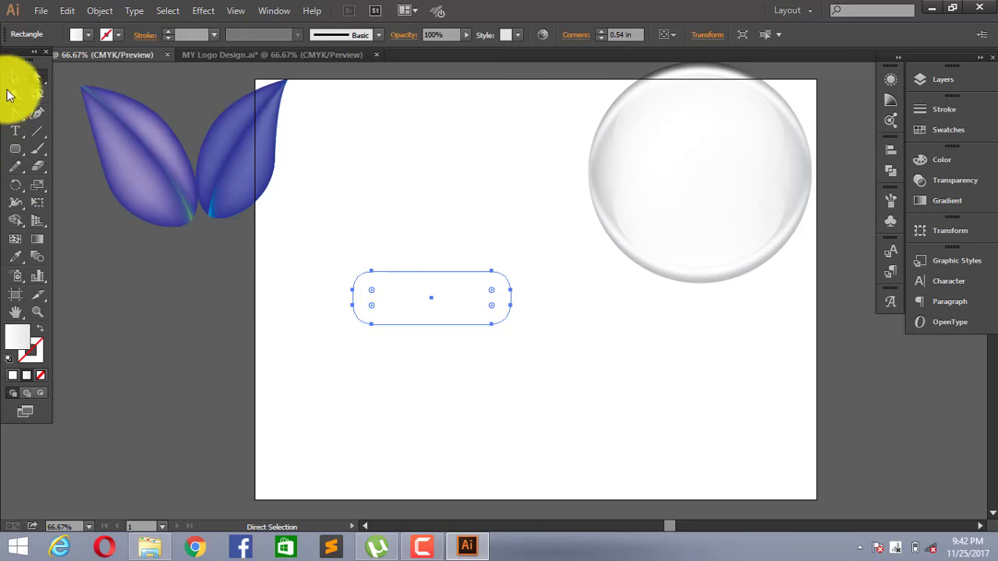
Step: Give the rounded rectangle a dark blue fill and a 6 pt black stroke
{"action": "left_click", "coordinate": [87, 36]}
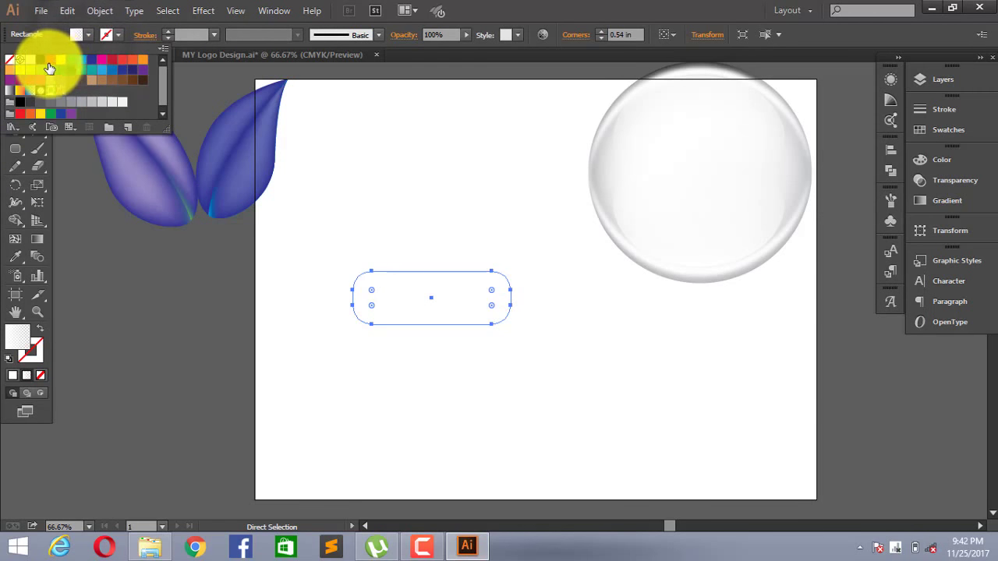
{"action": "left_click", "coordinate": [88, 66]}
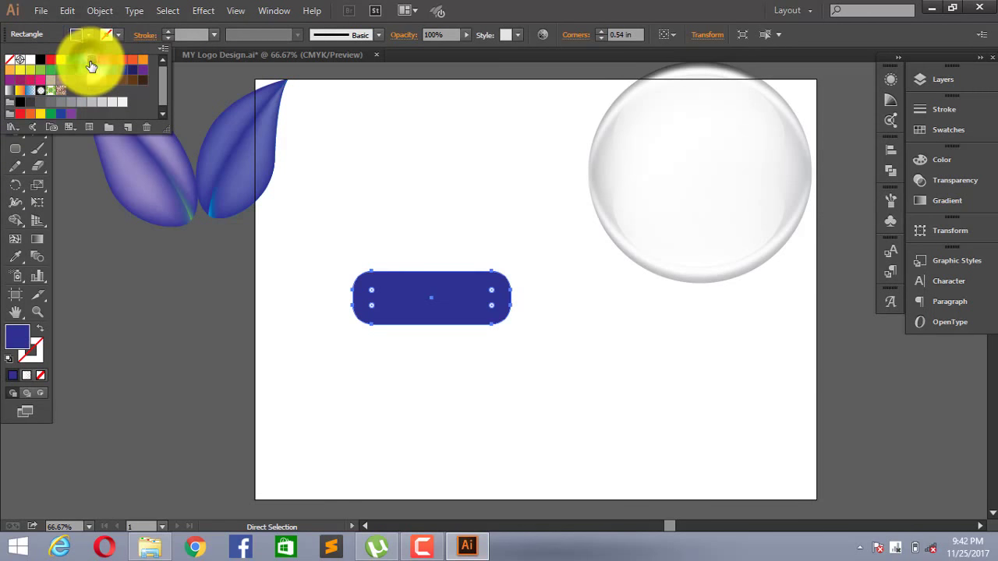
{"action": "left_click", "coordinate": [118, 34]}
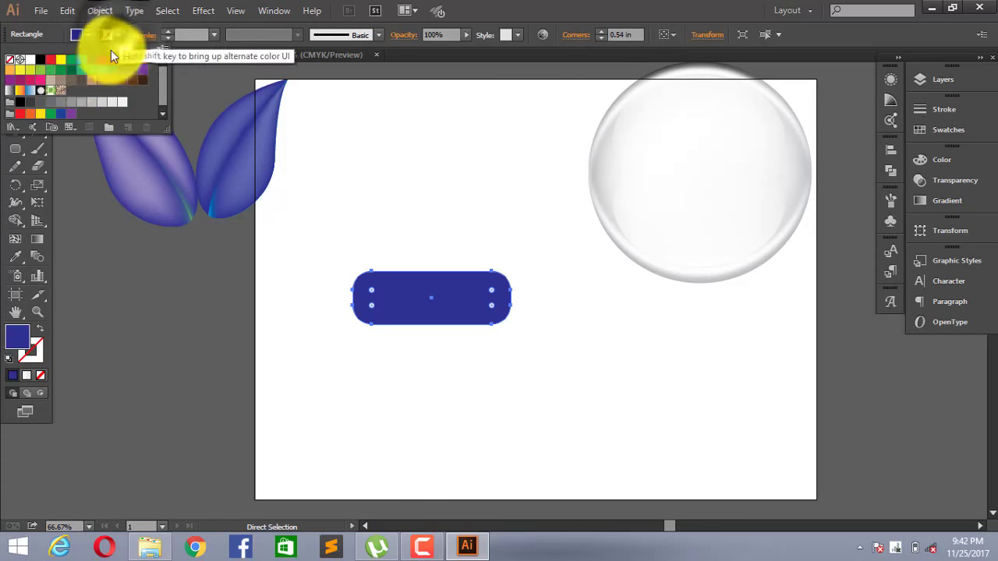
{"action": "left_click", "coordinate": [40, 59]}
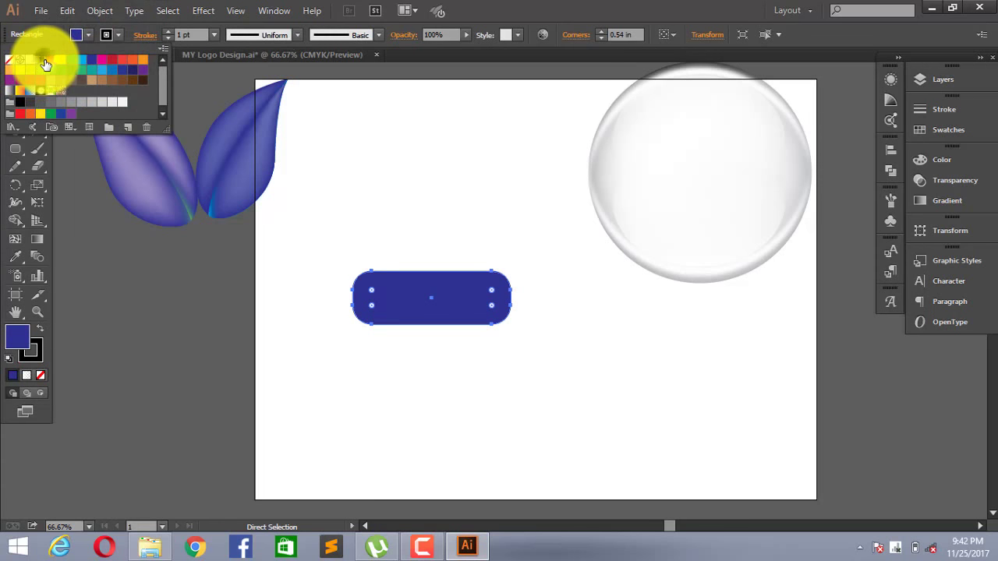
{"action": "left_click", "coordinate": [214, 34]}
{"action": "left_click", "coordinate": [240, 146]}
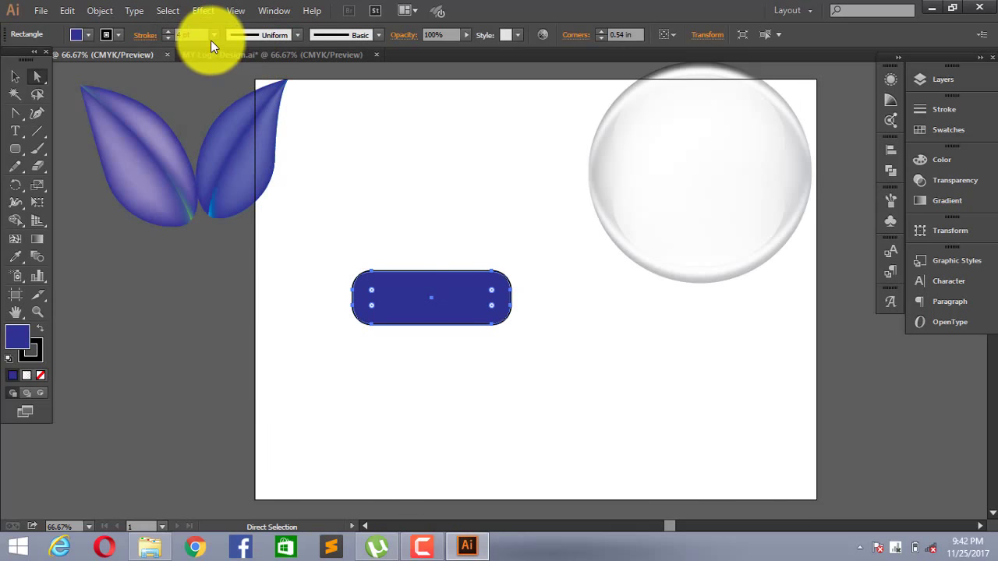
{"action": "left_click", "coordinate": [211, 38]}
{"action": "left_click", "coordinate": [233, 174]}
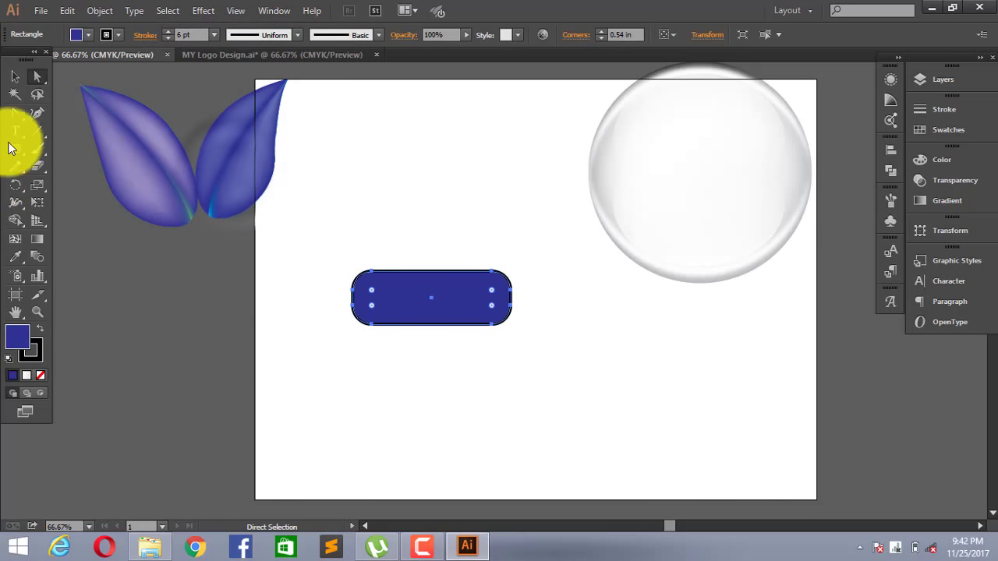
Step: Expand the rounded rectangle's fill and stroke into a group
{"action": "left_click", "coordinate": [15, 76]}
{"action": "left_click", "coordinate": [172, 358]}
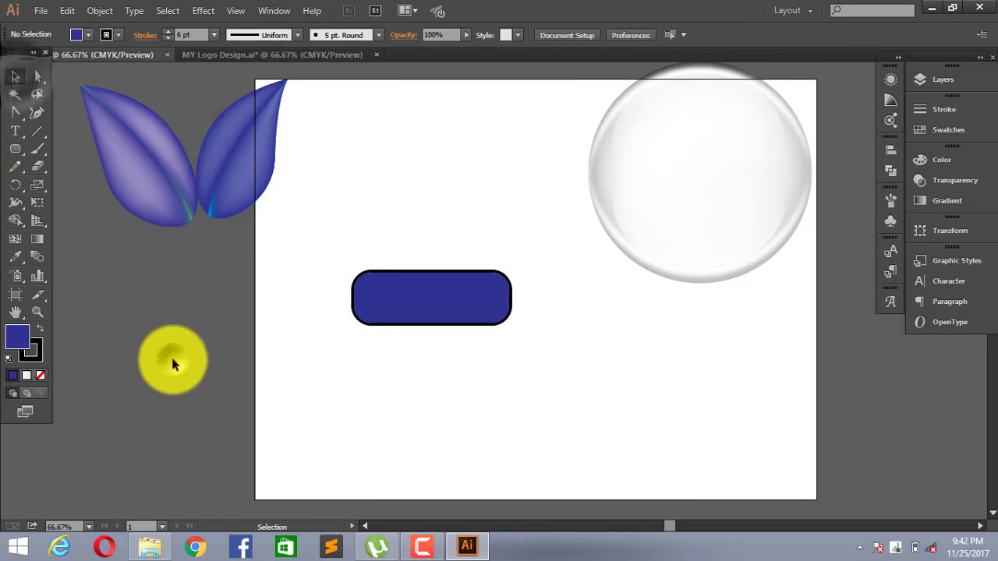
{"action": "left_click", "coordinate": [389, 297]}
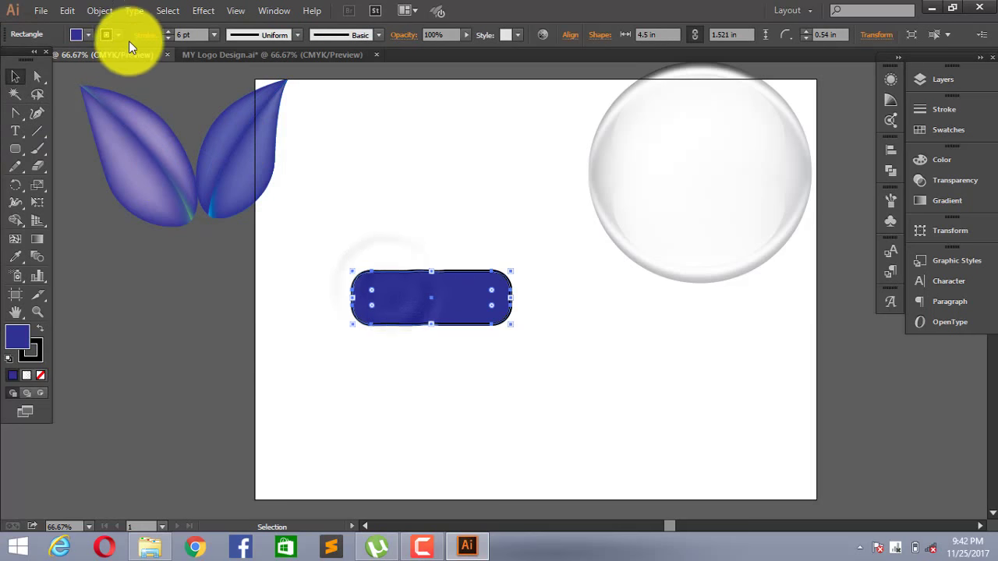
{"action": "left_click", "coordinate": [99, 11]}
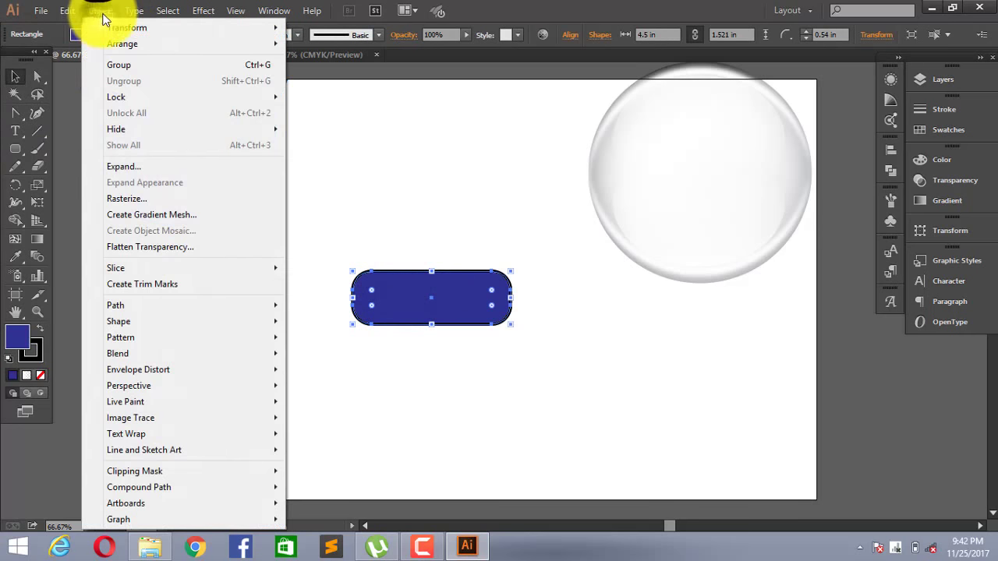
{"action": "left_click", "coordinate": [136, 166]}
{"action": "left_click", "coordinate": [464, 354]}
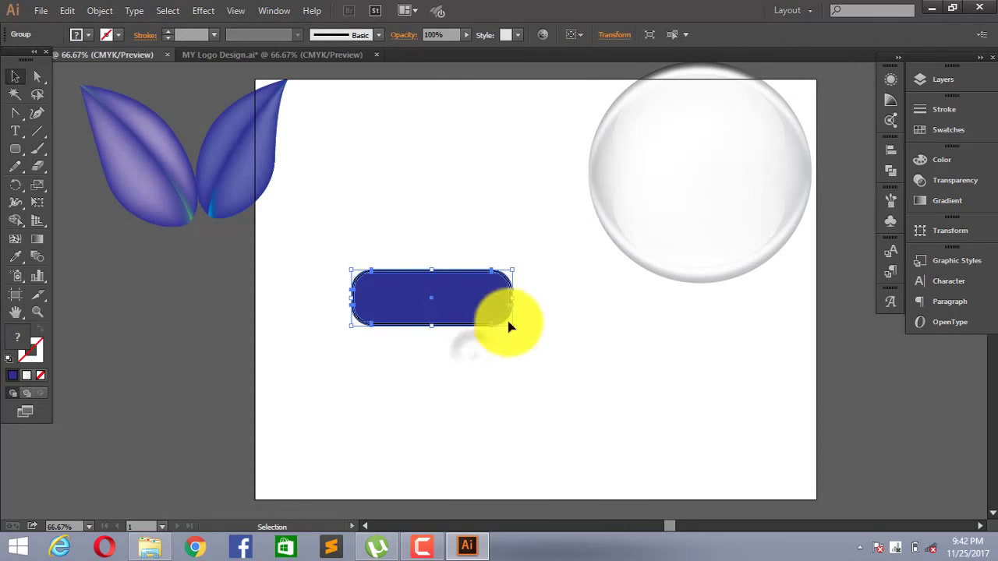
{"action": "left_click", "coordinate": [559, 289]}
Step: Ungroup the expanded button and move the blue fill below the black outline
{"action": "left_click_drag", "start_coordinate": [482, 312], "coordinate": [460, 229]}
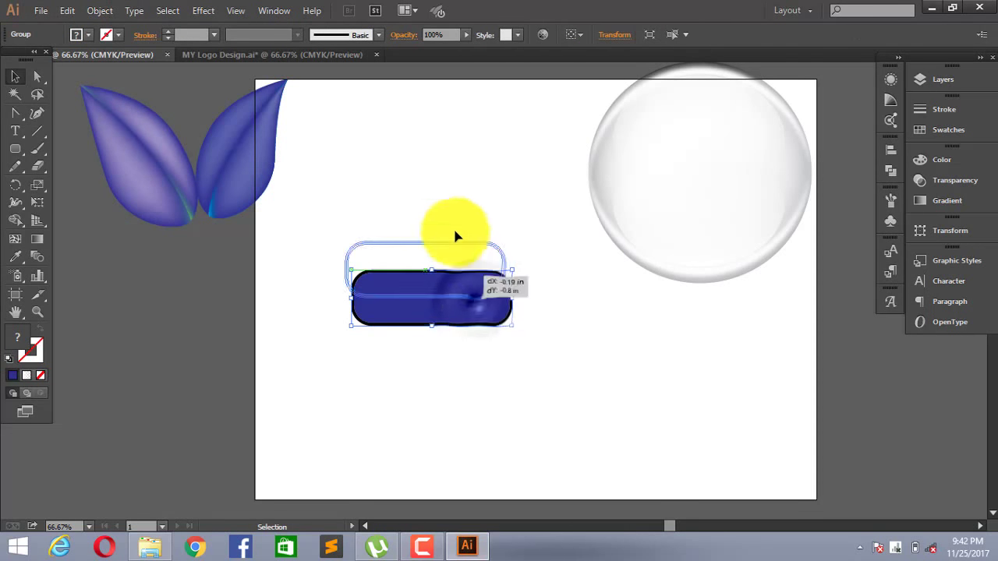
{"action": "right_click", "coordinate": [456, 233]}
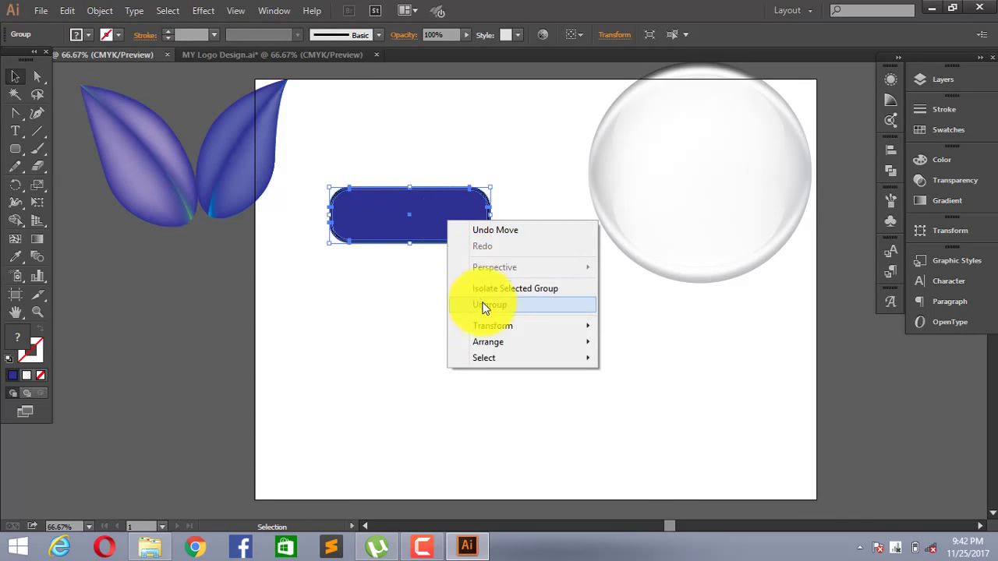
{"action": "left_click", "coordinate": [423, 305]}
{"action": "left_click", "coordinate": [416, 308]}
{"action": "left_click_drag", "start_coordinate": [400, 234], "coordinate": [416, 303]}
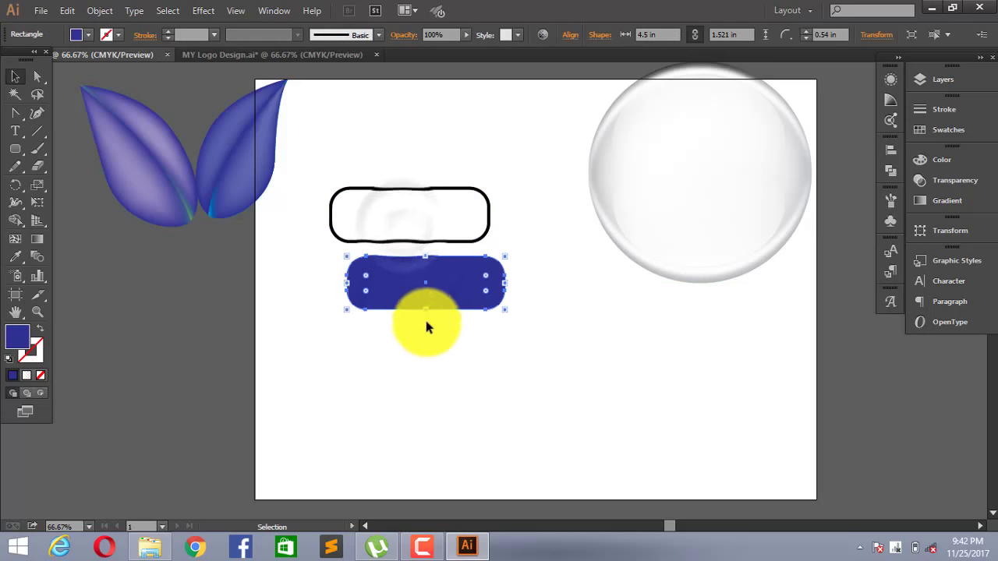
{"action": "left_click", "coordinate": [461, 338]}
{"action": "left_click", "coordinate": [421, 267]}
{"action": "left_click", "coordinate": [408, 223]}
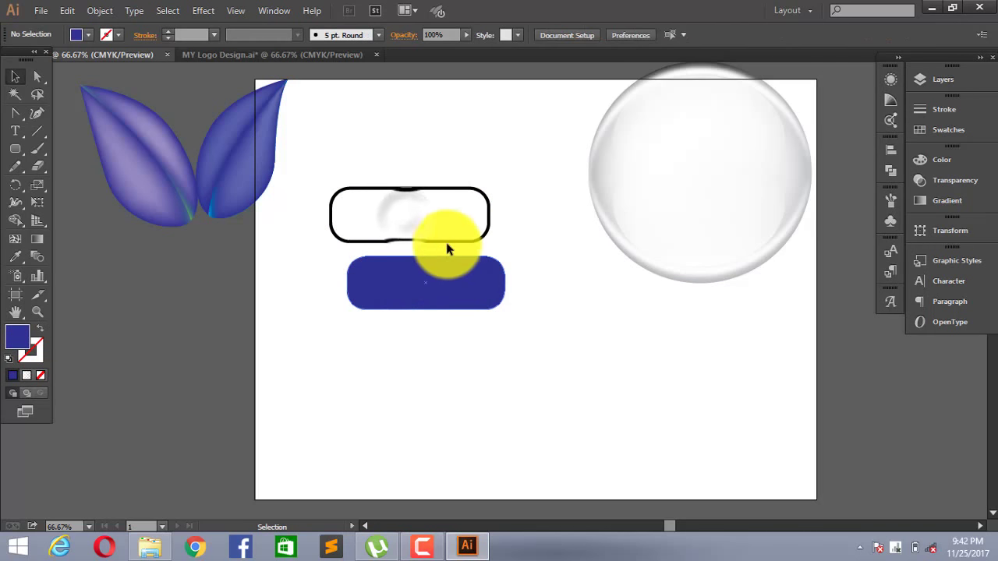
{"action": "left_click", "coordinate": [448, 242]}
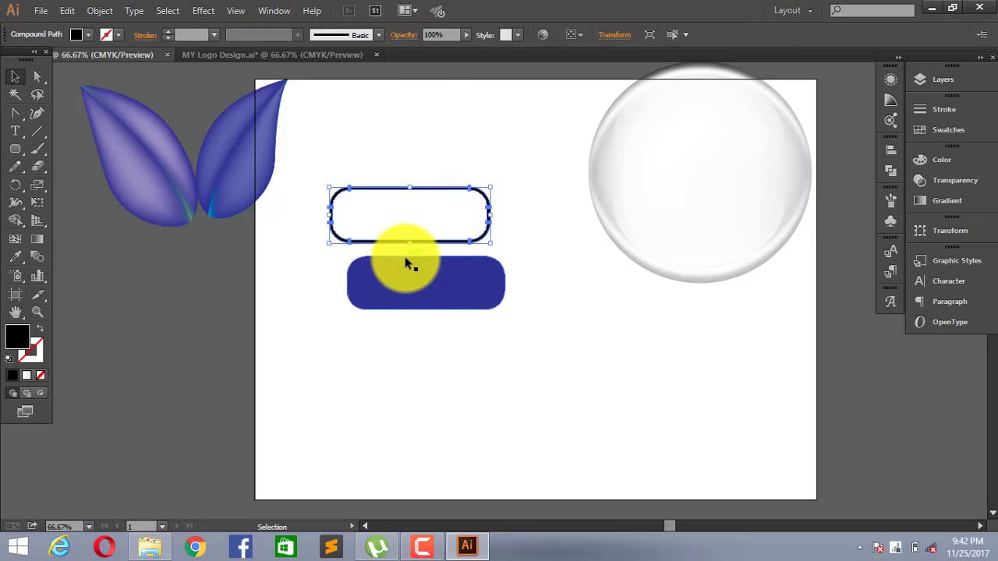
Step: Apply the Fading Sky gradient to the outline with a dark blue left stop and a middle stop
{"action": "left_click", "coordinate": [921, 202]}
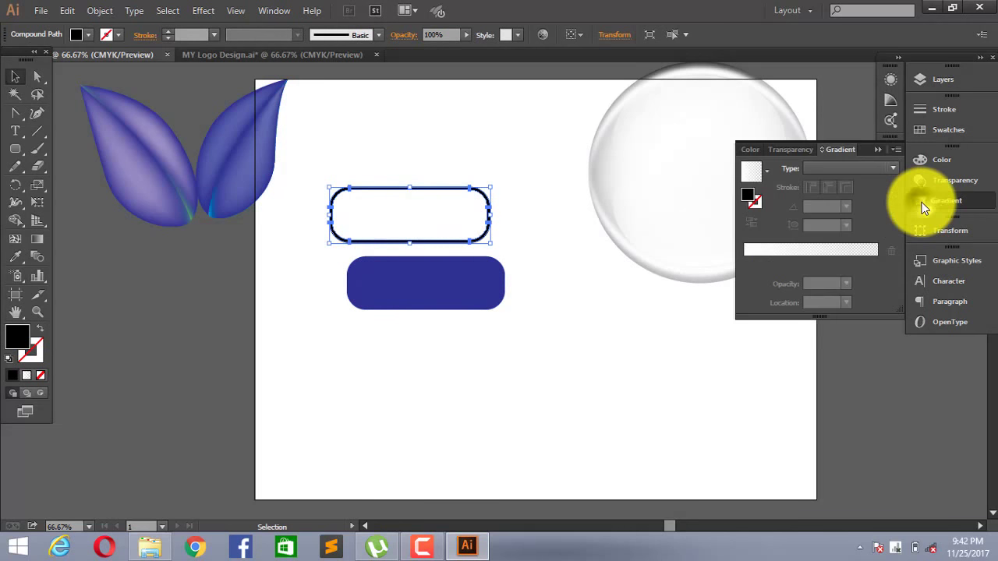
{"action": "left_click", "coordinate": [768, 173]}
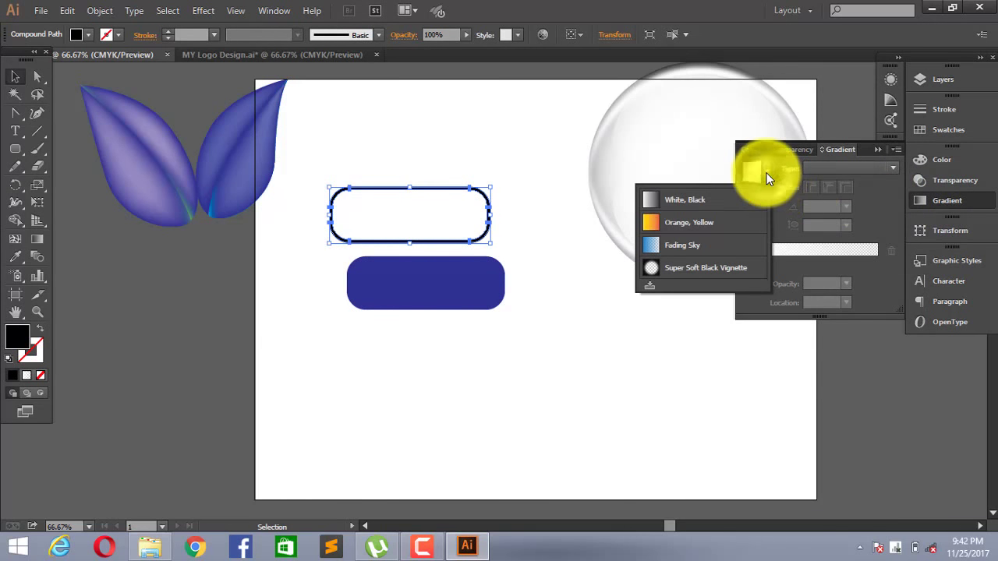
{"action": "left_click", "coordinate": [707, 248]}
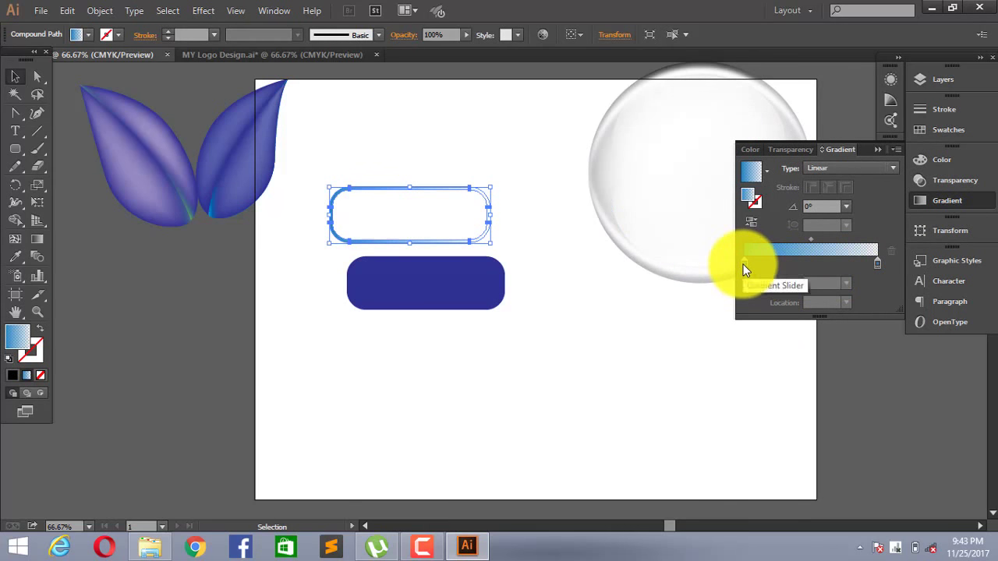
{"action": "double_click", "coordinate": [744, 264]}
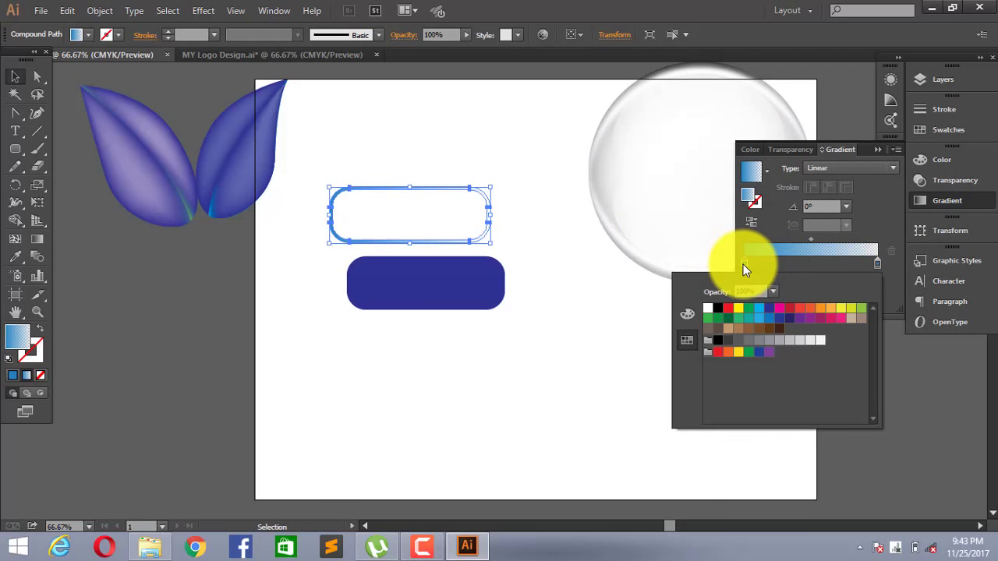
{"action": "left_click", "coordinate": [769, 308]}
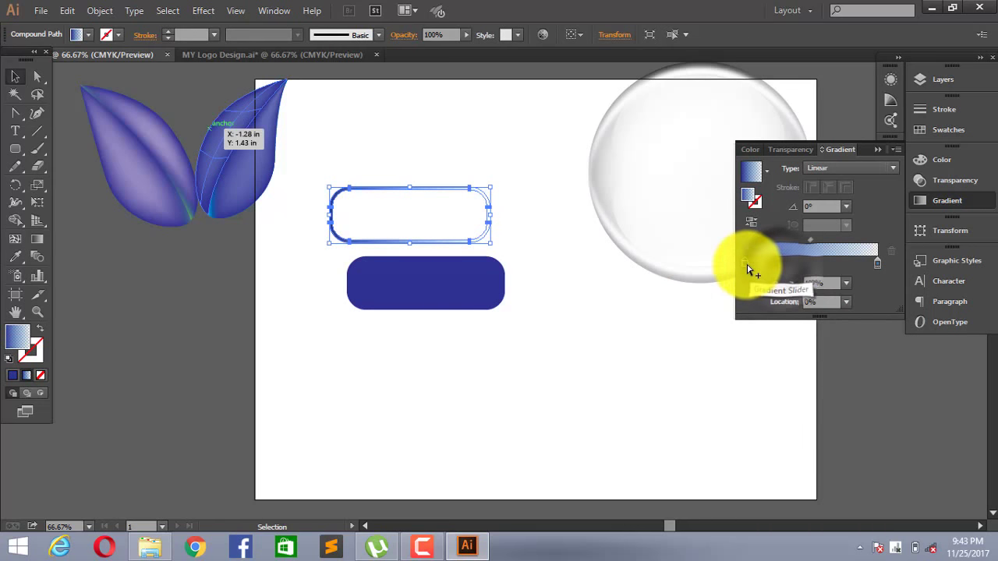
{"action": "left_click", "coordinate": [811, 264]}
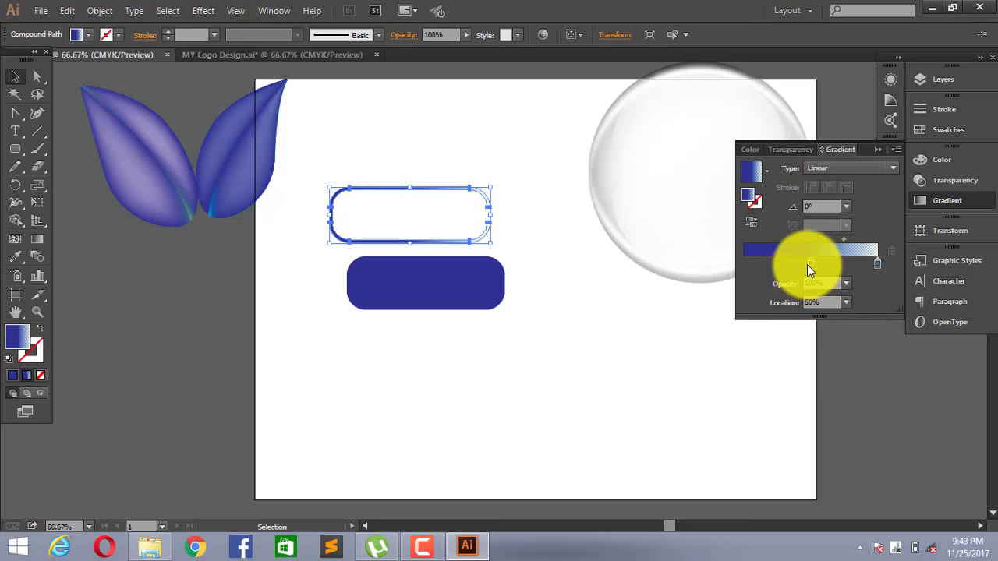
{"action": "mouse_move", "coordinate": [810, 264]}
{"action": "left_mouse_down"}
{"action": "mouse_move", "coordinate": [736, 267]}
{"action": "mouse_move", "coordinate": [871, 270]}
{"action": "mouse_move", "coordinate": [814, 262]}
{"action": "left_mouse_up"}
Step: Move the middle stop to about 78% and make the end stop fully opaque at the far right
{"action": "double_click", "coordinate": [877, 264]}
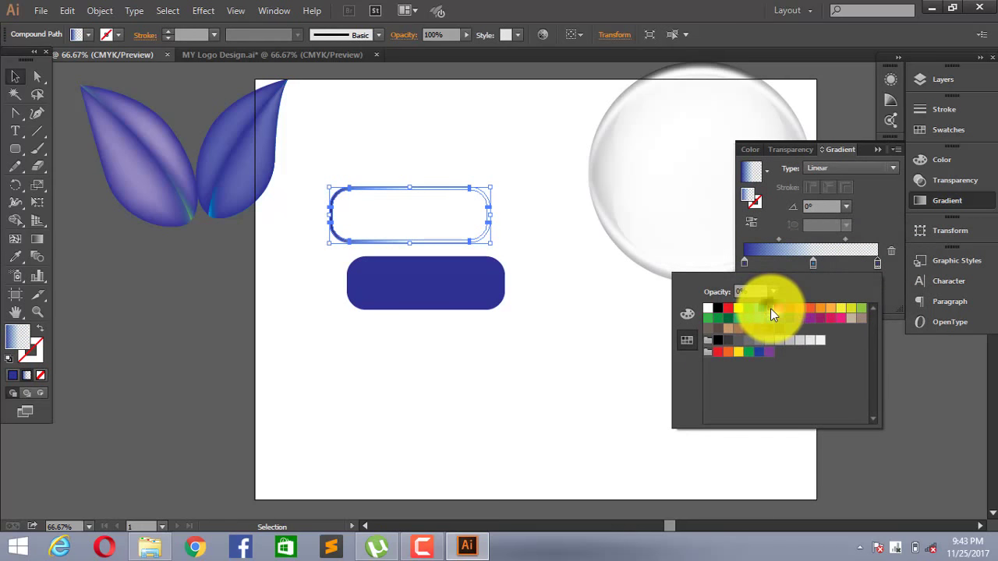
{"action": "left_click", "coordinate": [877, 265]}
{"action": "double_click", "coordinate": [878, 264]}
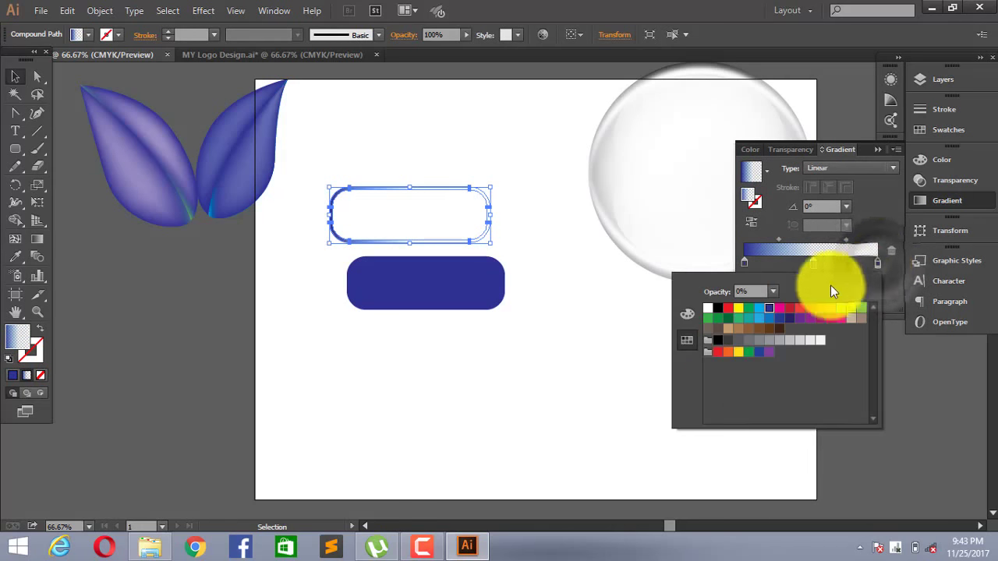
{"action": "left_click", "coordinate": [813, 264]}
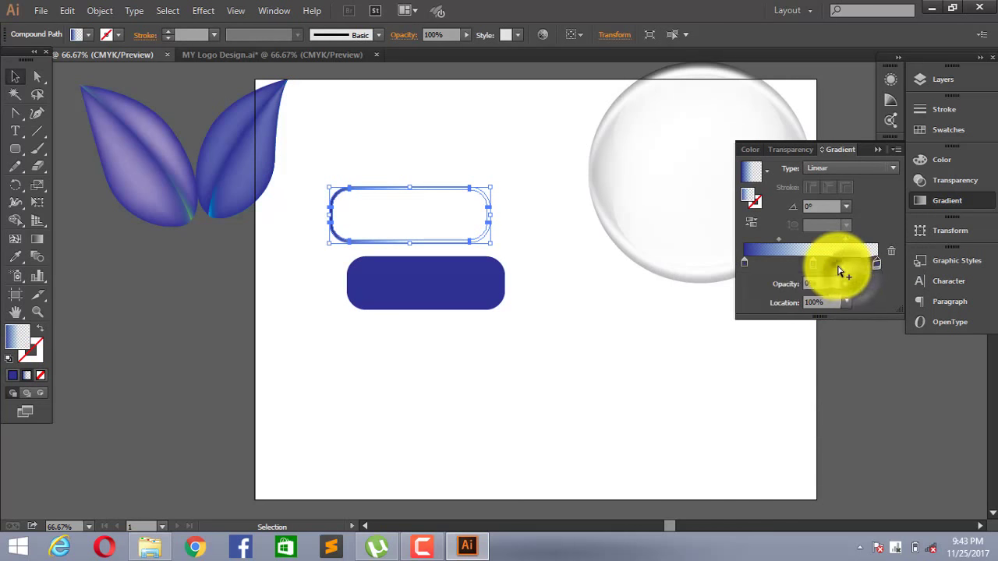
{"action": "mouse_move", "coordinate": [832, 263]}
{"action": "left_mouse_down"}
{"action": "mouse_move", "coordinate": [848, 265]}
{"action": "mouse_move", "coordinate": [819, 269]}
{"action": "left_mouse_up"}
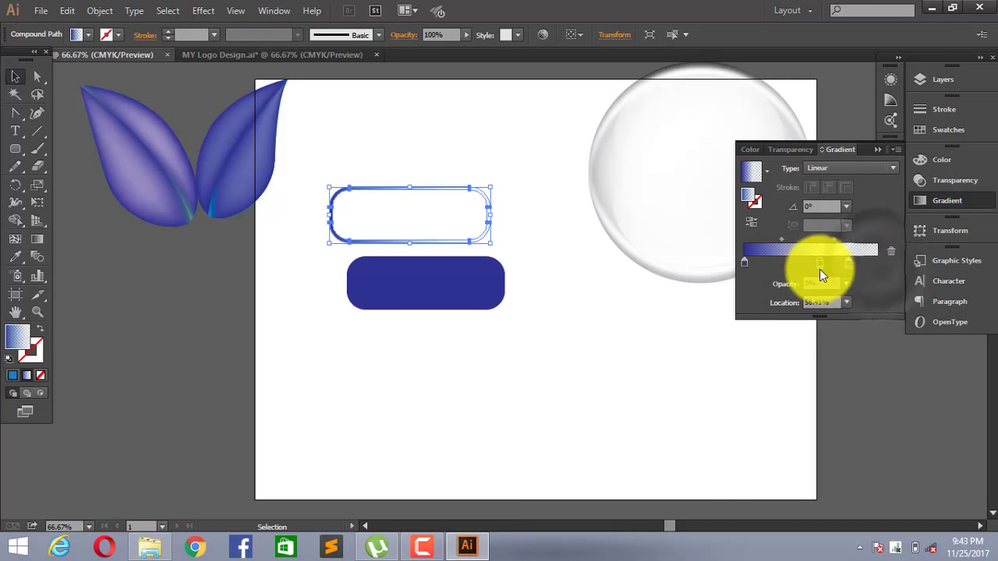
{"action": "left_click", "coordinate": [880, 262]}
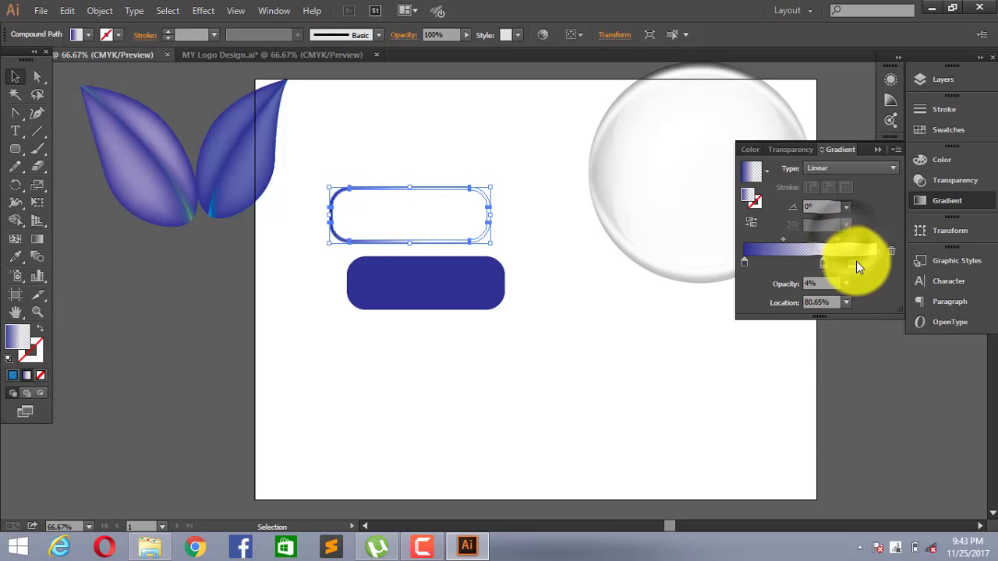
{"action": "left_click_drag", "start_coordinate": [850, 263], "coordinate": [877, 269]}
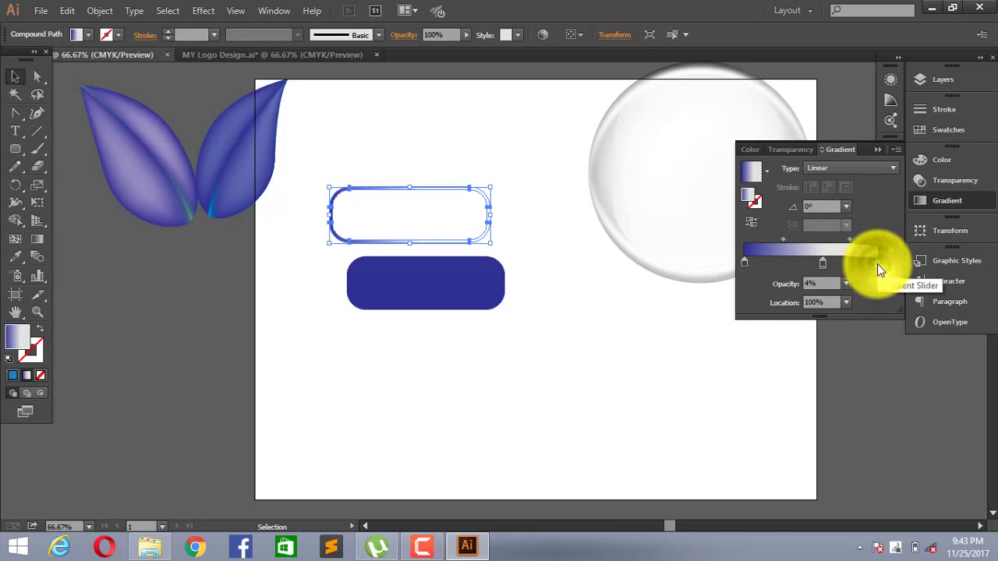
{"action": "left_click", "coordinate": [846, 283]}
{"action": "left_click", "coordinate": [865, 460]}
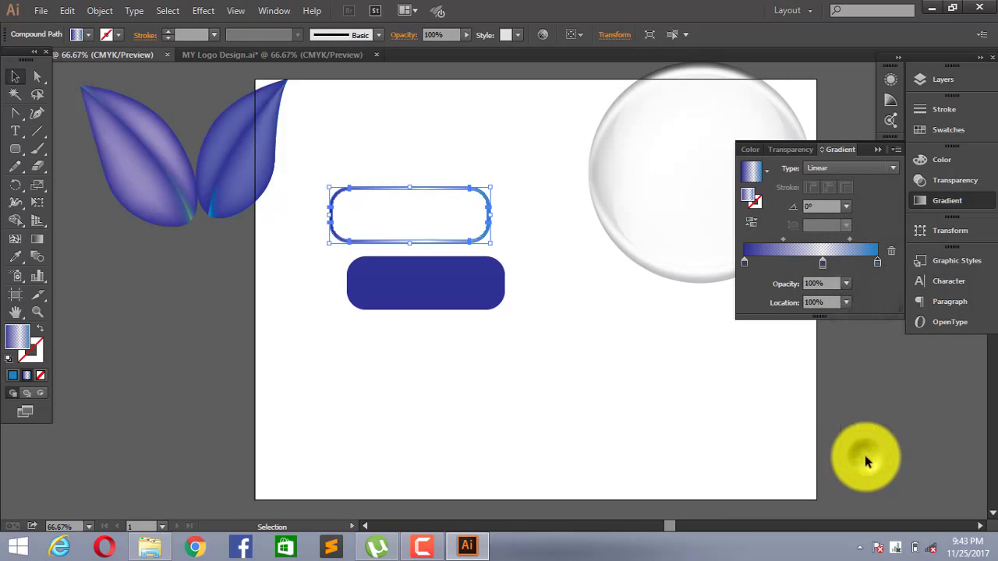
Step: Shift the gradient midpoint left, reverse the gradient, and move the outline up and right
{"action": "double_click", "coordinate": [877, 262]}
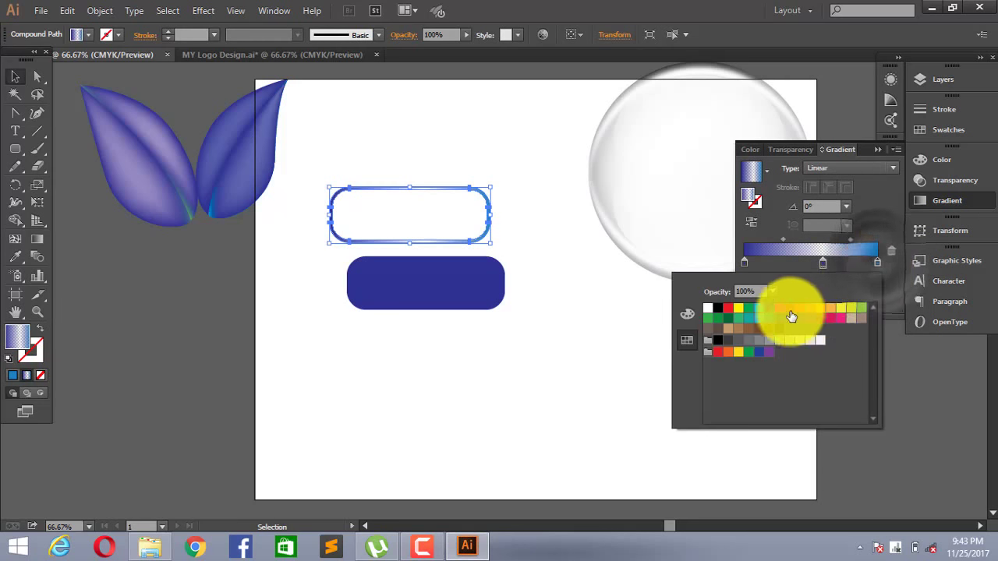
{"action": "left_click", "coordinate": [853, 266]}
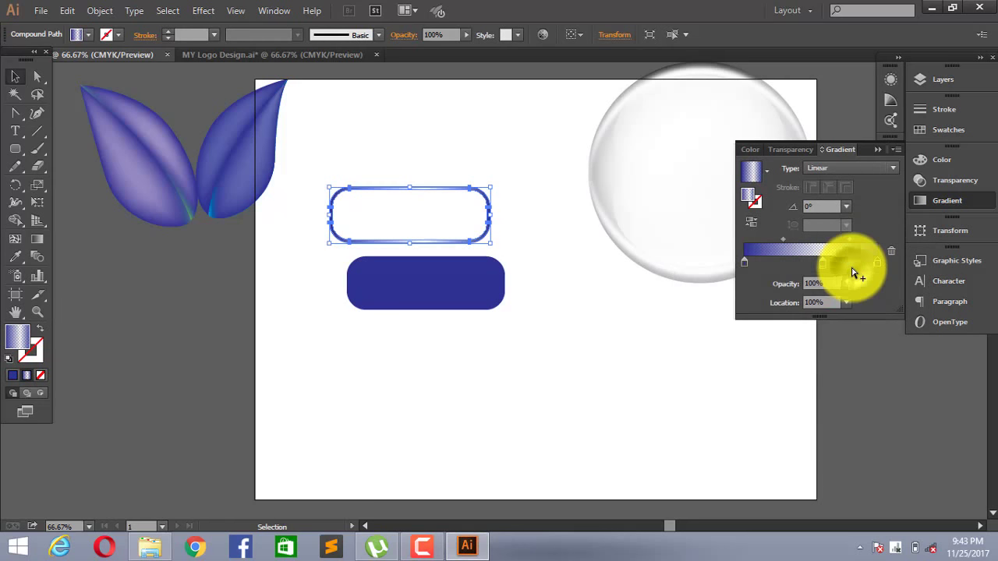
{"action": "mouse_move", "coordinate": [850, 239]}
{"action": "left_mouse_down"}
{"action": "mouse_move", "coordinate": [815, 262]}
{"action": "mouse_move", "coordinate": [797, 239]}
{"action": "left_mouse_up"}
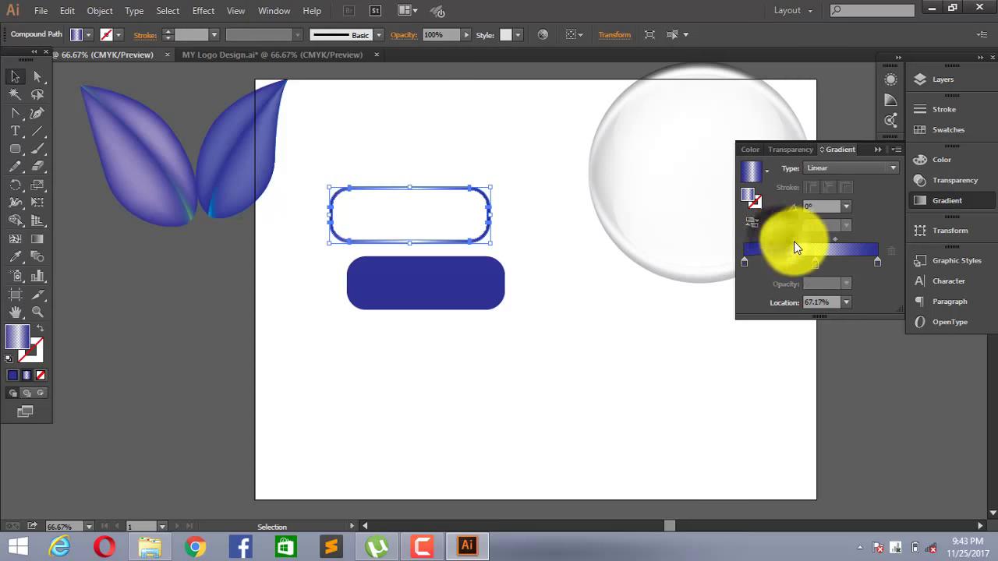
{"action": "left_click", "coordinate": [591, 249]}
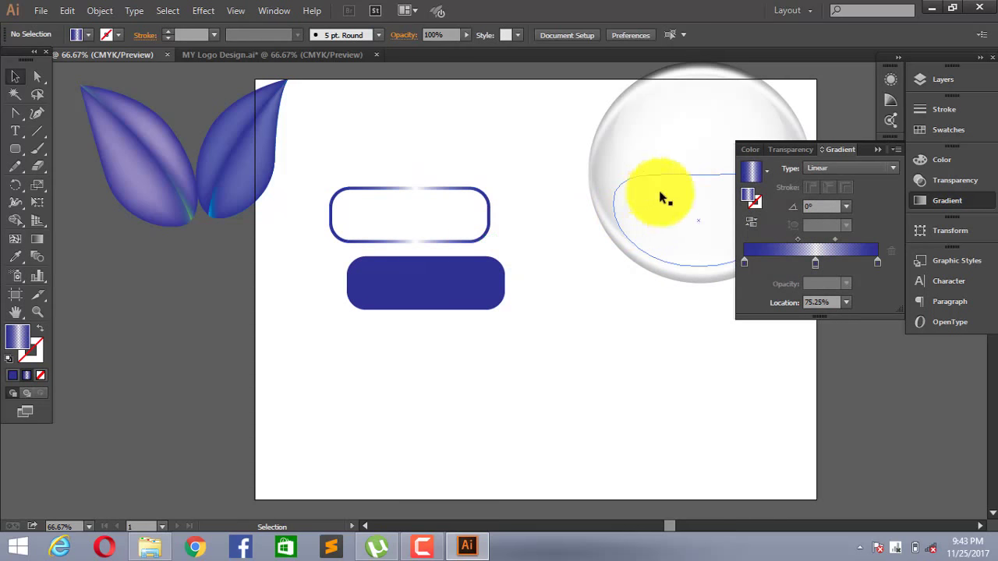
{"action": "left_click", "coordinate": [752, 221]}
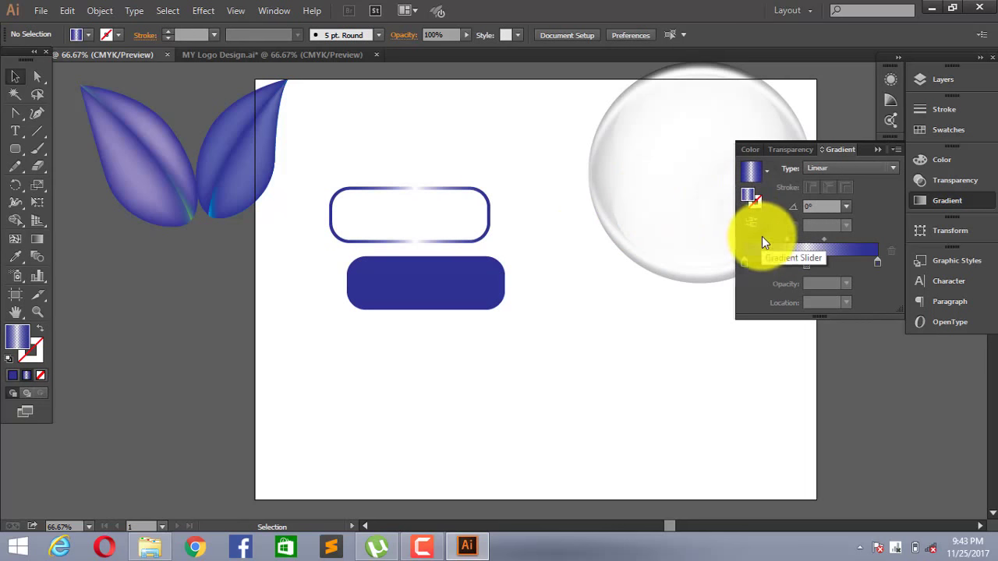
{"action": "left_click_drag", "start_coordinate": [483, 236], "coordinate": [510, 189]}
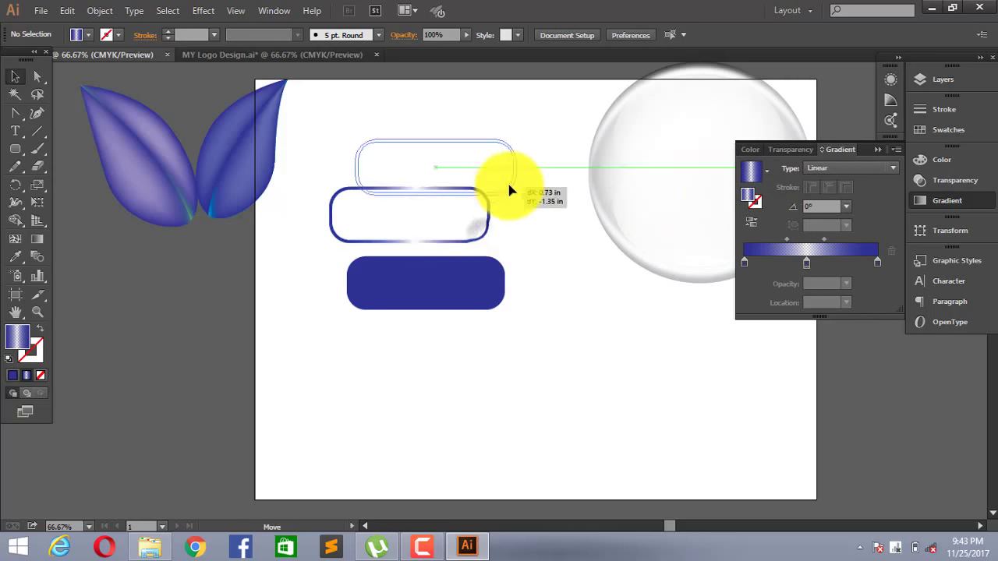
{"action": "left_click", "coordinate": [532, 207]}
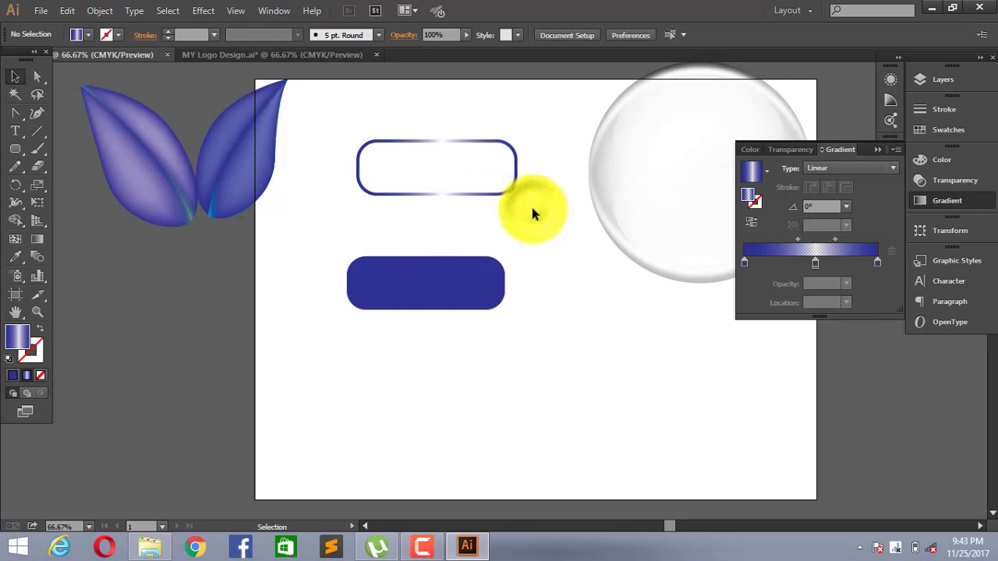
Step: Fill the solid blue pill with a linear gradient and rearrange its stops
{"action": "left_click", "coordinate": [787, 273]}
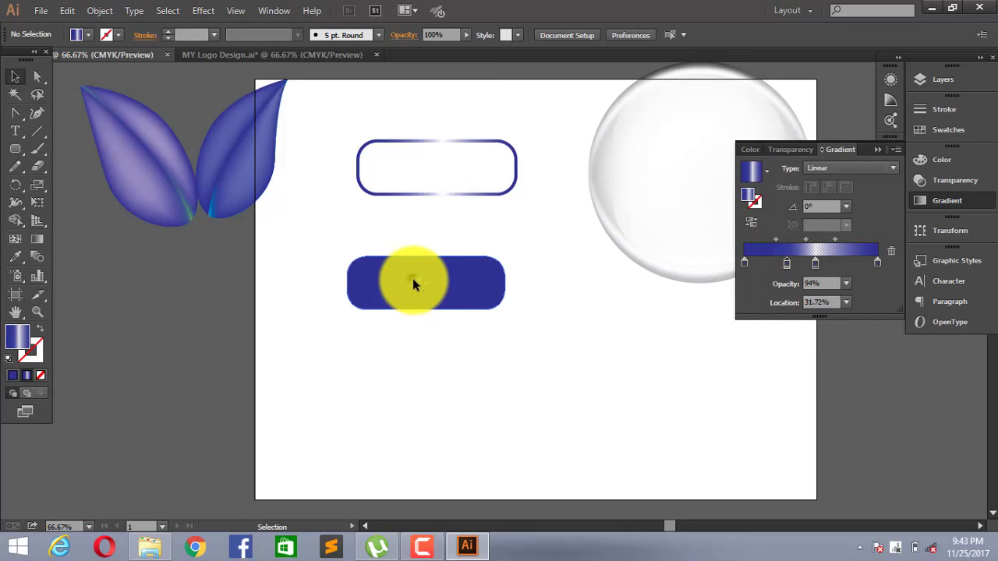
{"action": "left_click", "coordinate": [412, 278]}
{"action": "left_click", "coordinate": [567, 276]}
{"action": "left_click", "coordinate": [475, 283]}
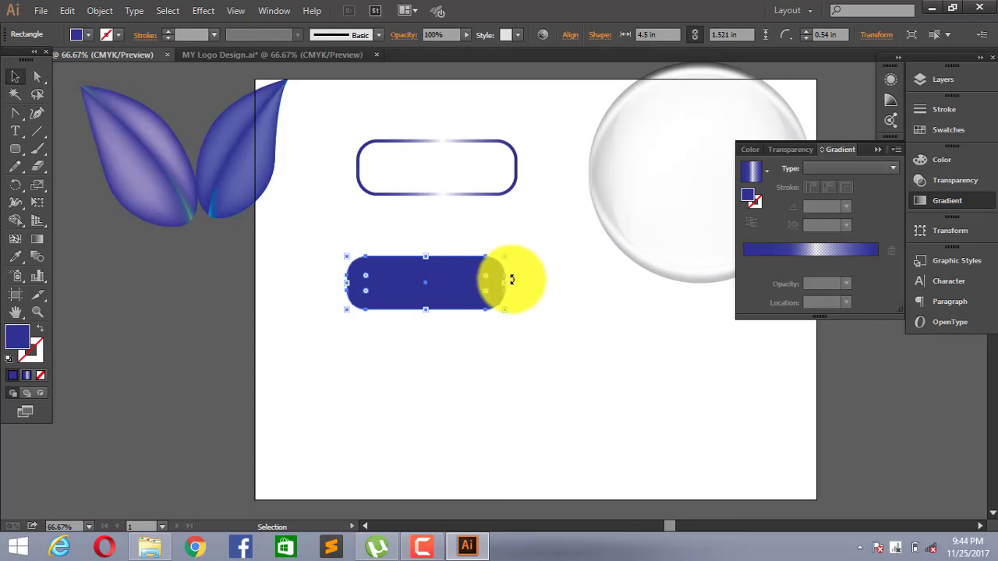
{"action": "left_click", "coordinate": [763, 173]}
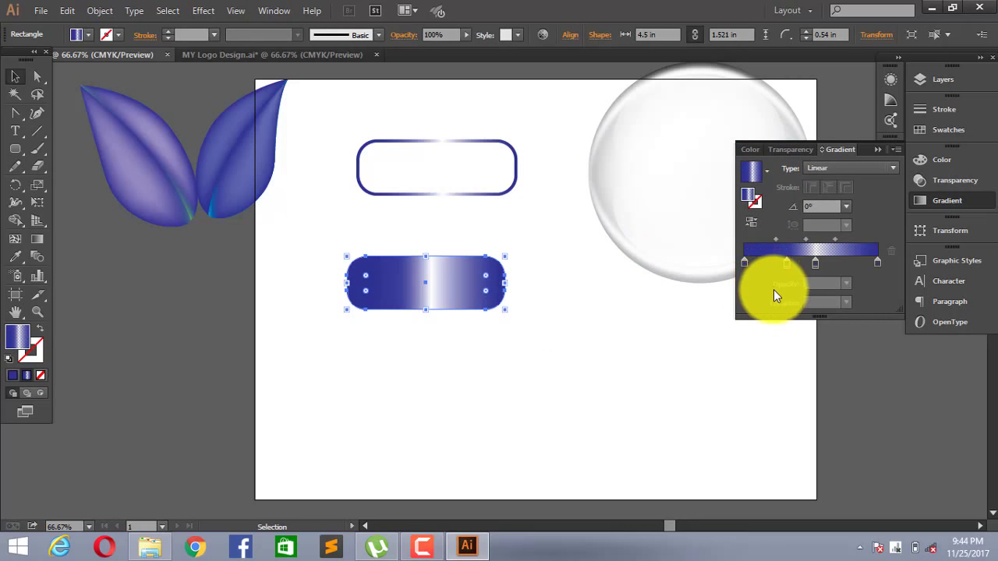
{"action": "left_click", "coordinate": [524, 296]}
{"action": "left_click", "coordinate": [476, 289]}
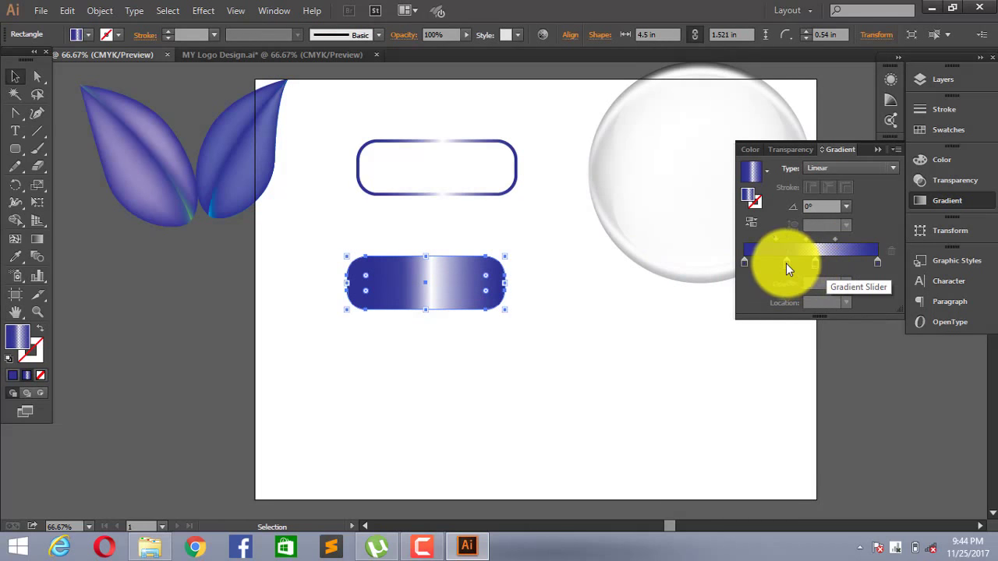
{"action": "mouse_move", "coordinate": [785, 263]}
{"action": "left_mouse_down"}
{"action": "mouse_move", "coordinate": [812, 264]}
{"action": "mouse_move", "coordinate": [739, 265]}
{"action": "left_mouse_up"}
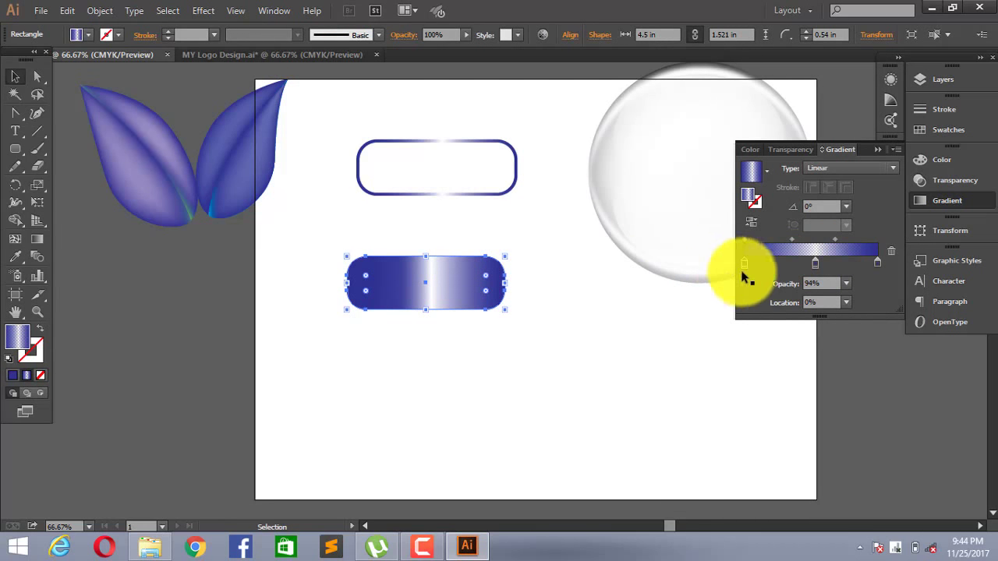
{"action": "left_click", "coordinate": [818, 265]}
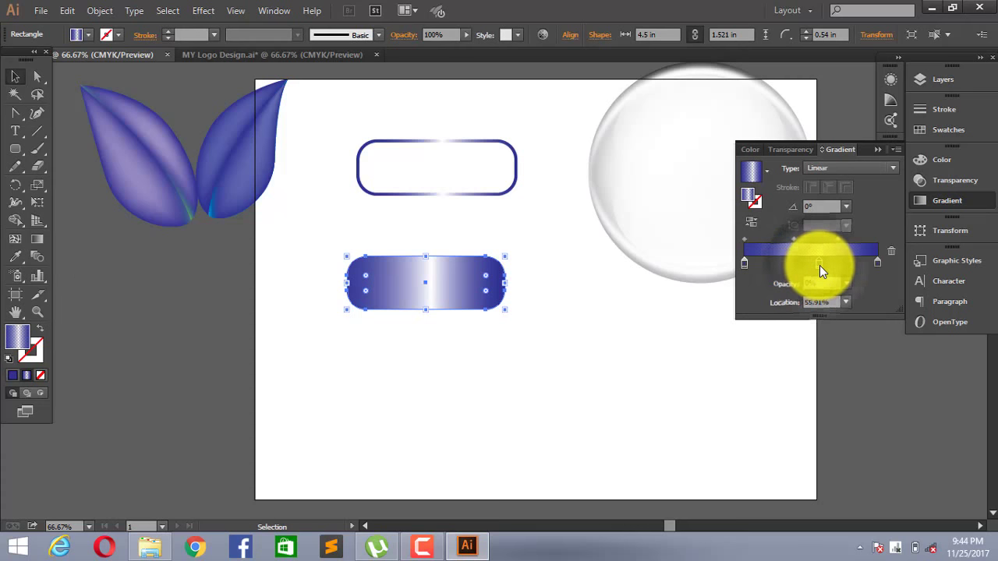
Step: Apply the Sky gradient to the pill and put a blue stop at the right end
{"action": "left_click", "coordinate": [767, 170]}
{"action": "left_click", "coordinate": [712, 250]}
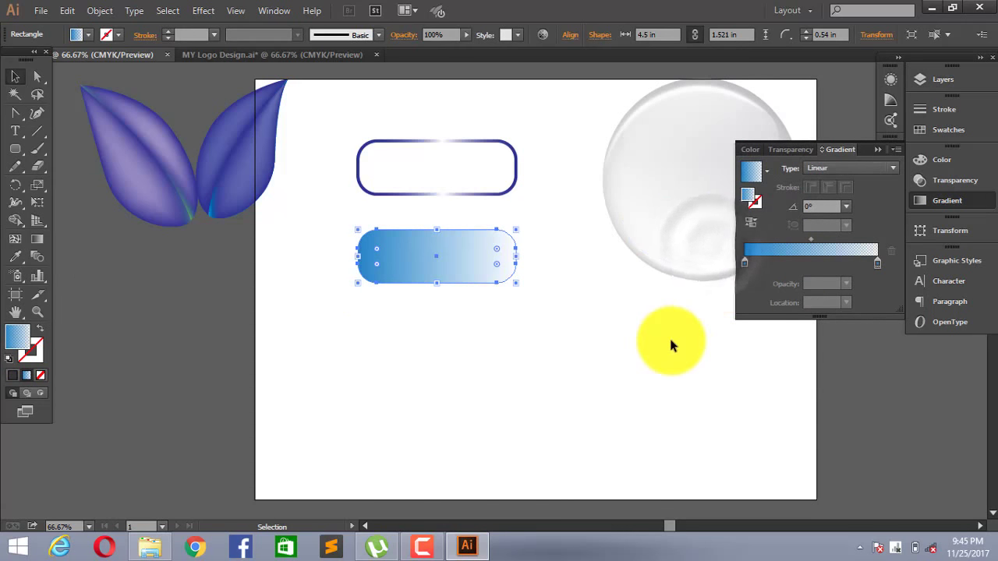
{"action": "left_click", "coordinate": [754, 219]}
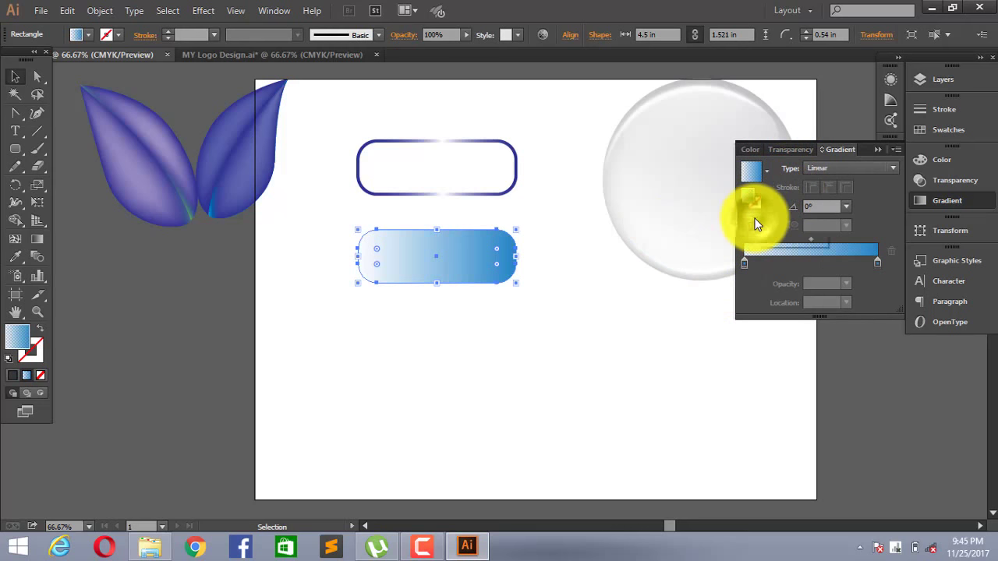
{"action": "left_click", "coordinate": [755, 219]}
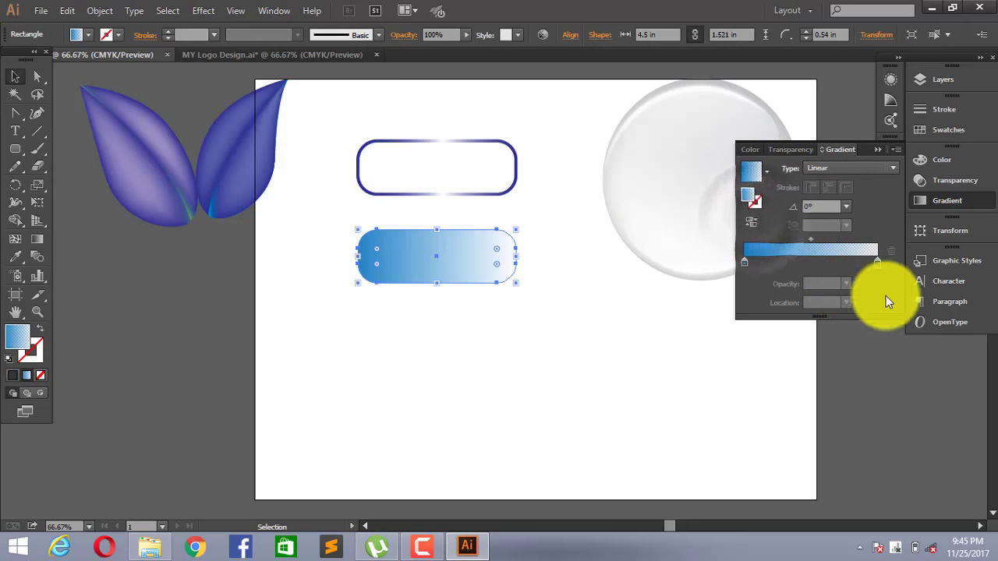
{"action": "left_click_drag", "start_coordinate": [877, 263], "coordinate": [811, 265]}
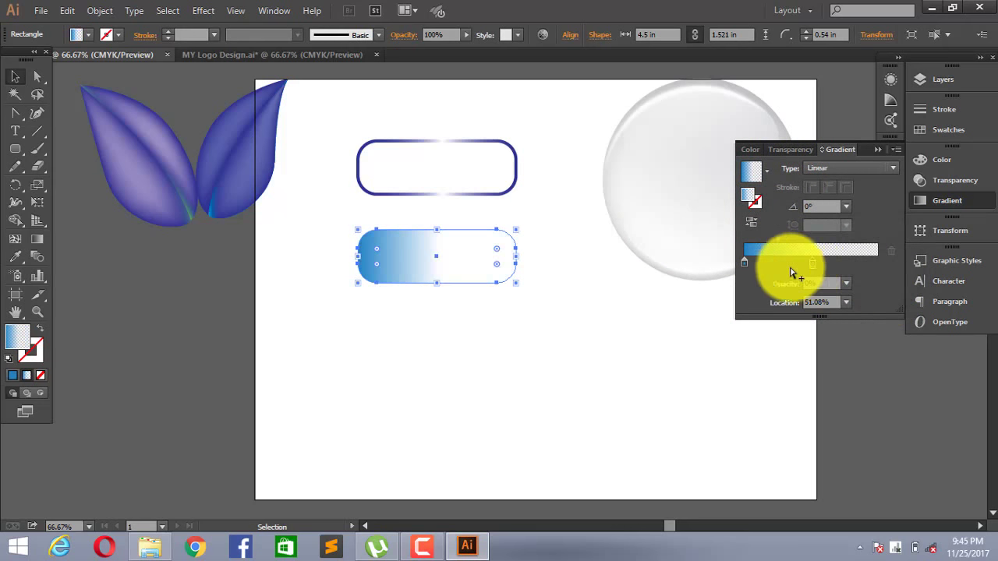
{"action": "left_click_drag", "start_coordinate": [747, 263], "coordinate": [880, 265]}
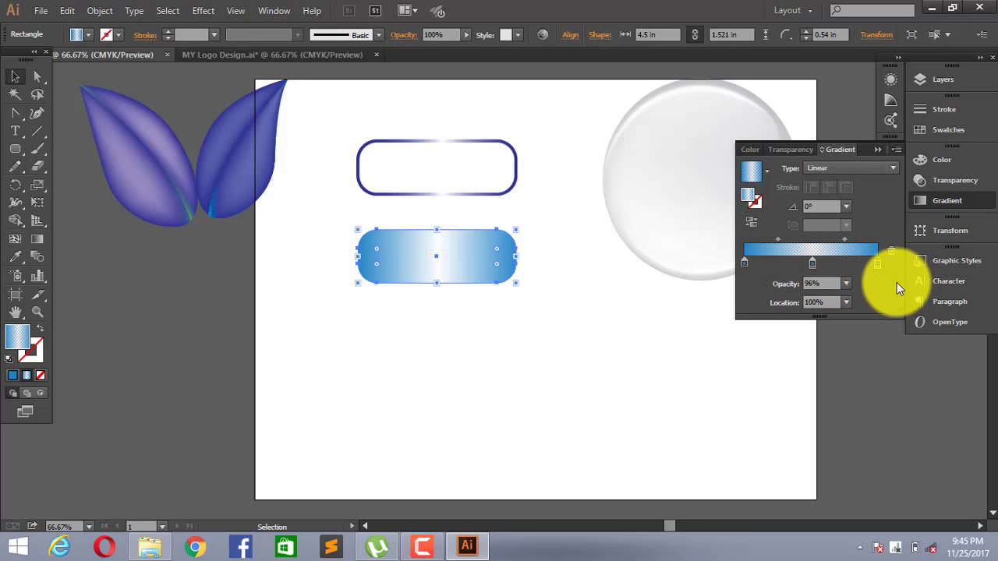
Step: Place the pill inside the outline frame, group both rectangles, and move the button down
{"action": "left_click", "coordinate": [885, 148]}
{"action": "left_click", "coordinate": [827, 195]}
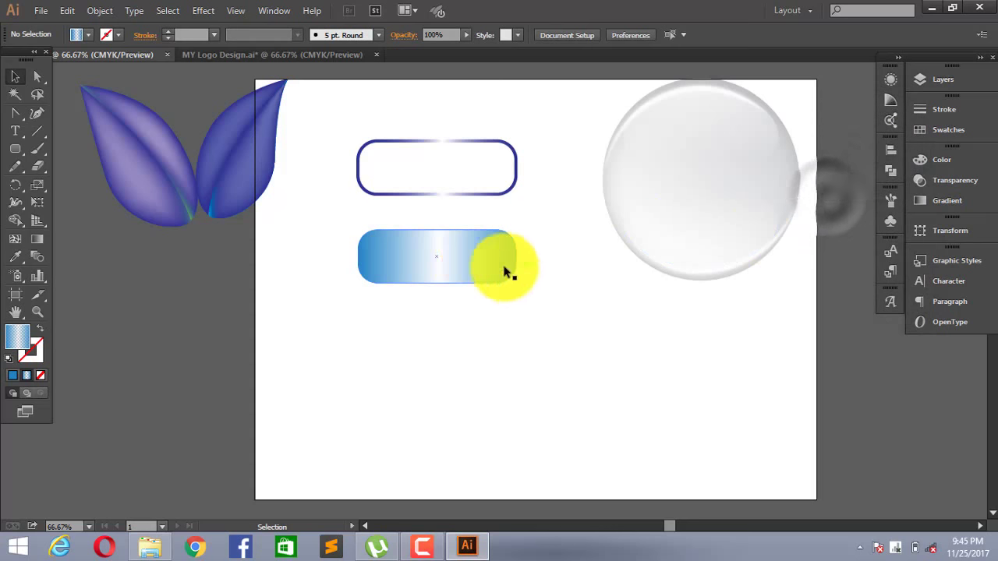
{"action": "mouse_move", "coordinate": [472, 259]}
{"action": "left_mouse_down"}
{"action": "mouse_move", "coordinate": [482, 191]}
{"action": "mouse_move", "coordinate": [471, 169]}
{"action": "left_mouse_up"}
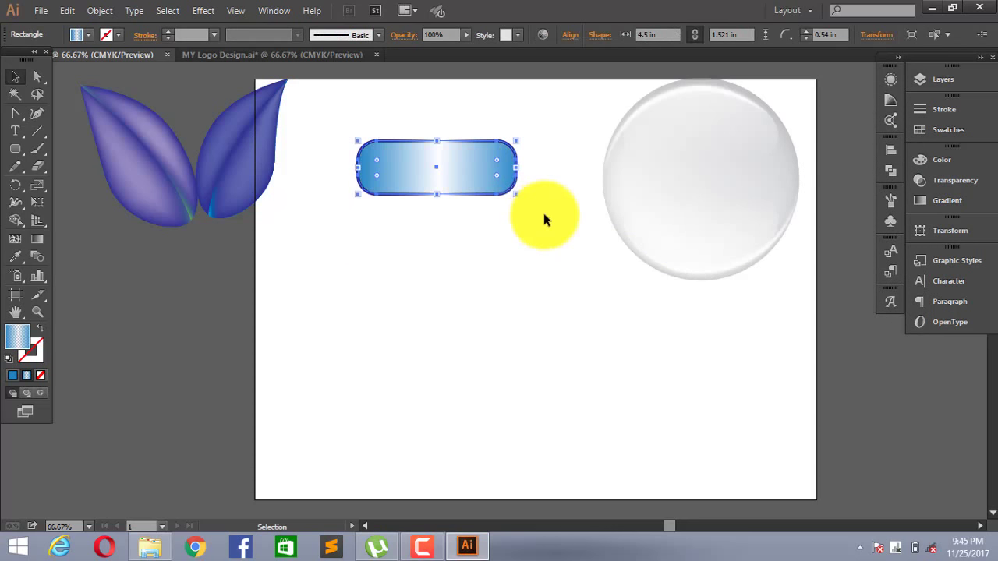
{"action": "left_click", "coordinate": [545, 213]}
{"action": "left_click_drag", "start_coordinate": [358, 119], "coordinate": [530, 229]}
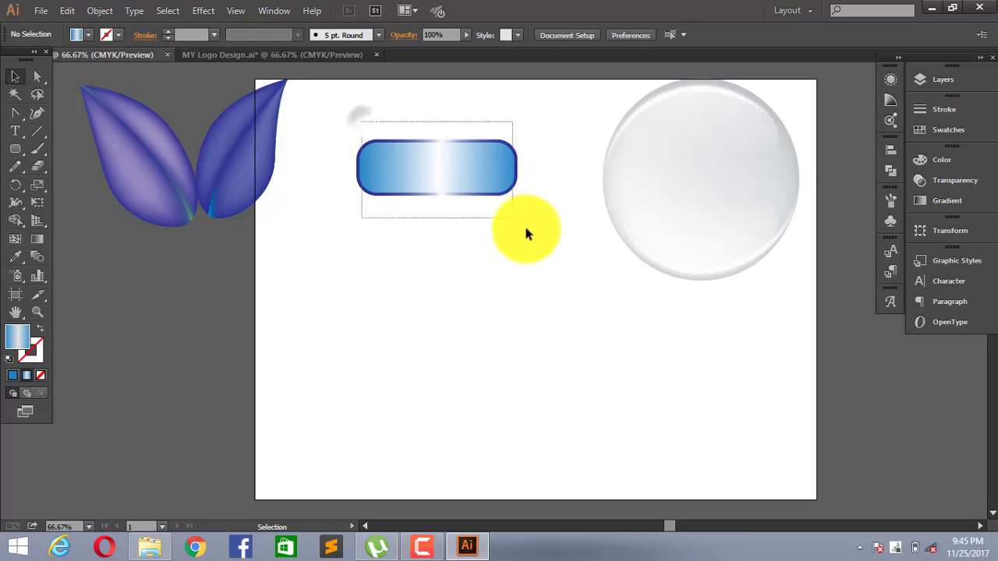
{"action": "right_click", "coordinate": [497, 179]}
{"action": "left_click", "coordinate": [535, 241]}
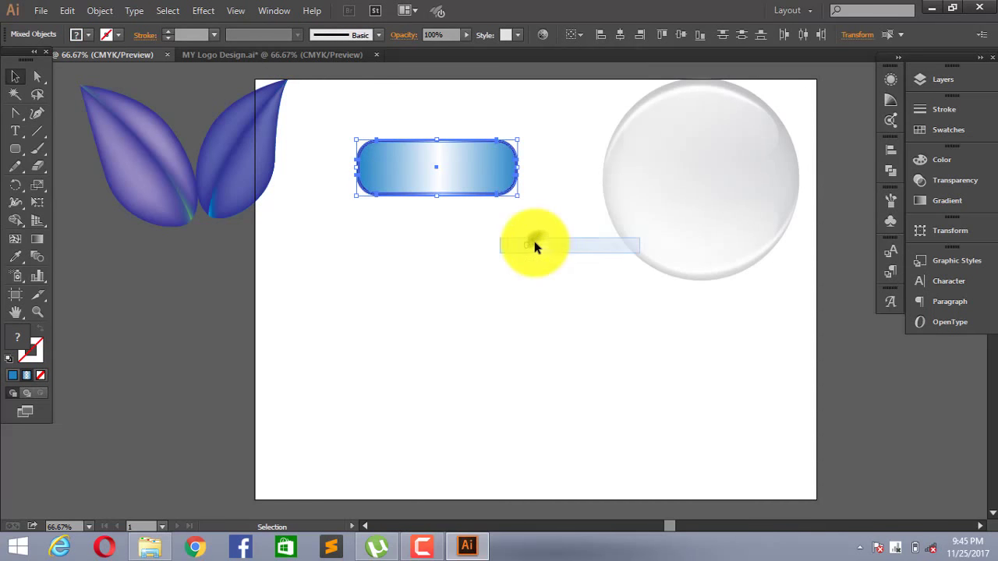
{"action": "left_click", "coordinate": [525, 239]}
{"action": "left_click_drag", "start_coordinate": [511, 156], "coordinate": [514, 241]}
{"action": "left_click", "coordinate": [15, 131]}
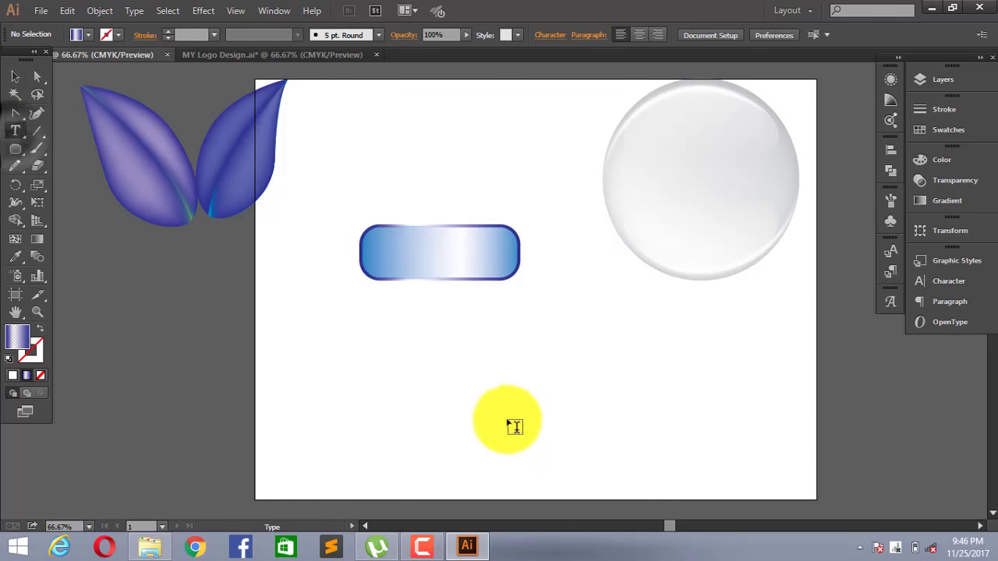
Step: Add the 'Only for Designs' text below the button in white at 42 pt
{"action": "left_click", "coordinate": [470, 367]}
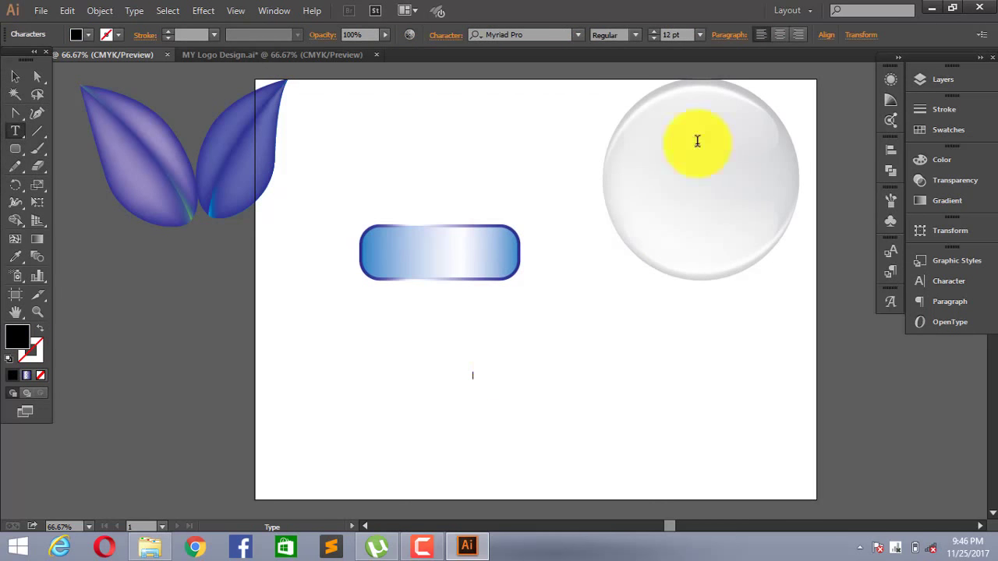
{"action": "left_click", "coordinate": [699, 34]}
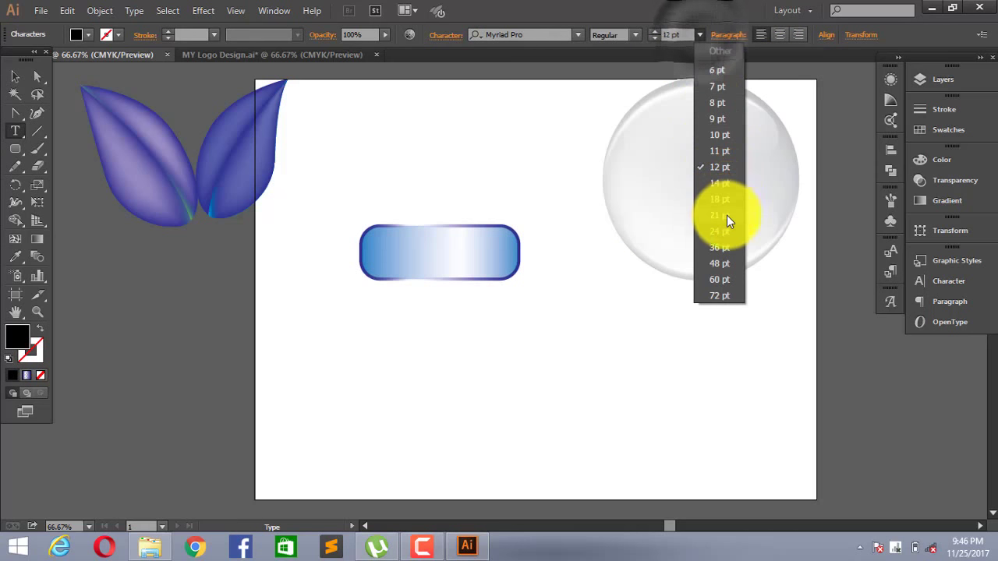
{"action": "left_click", "coordinate": [727, 242]}
{"action": "type", "text": "Only for Designs"}
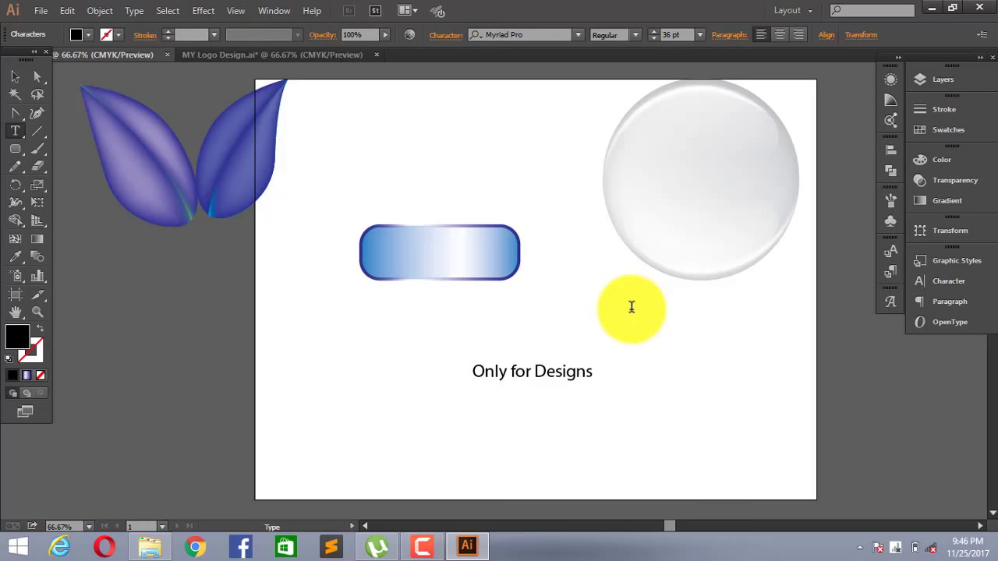
{"action": "key", "text": "ctrl+a"}
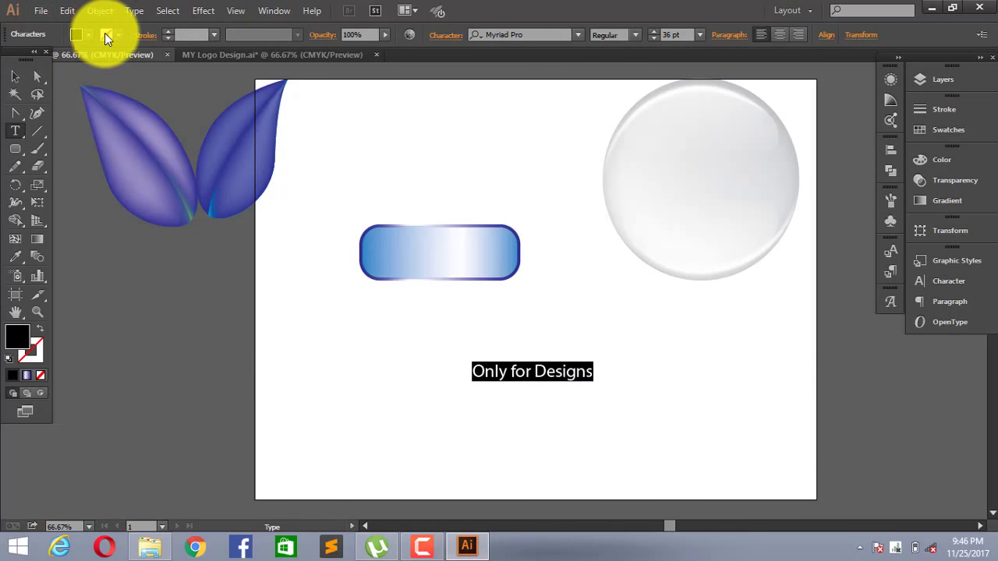
{"action": "left_click", "coordinate": [88, 35]}
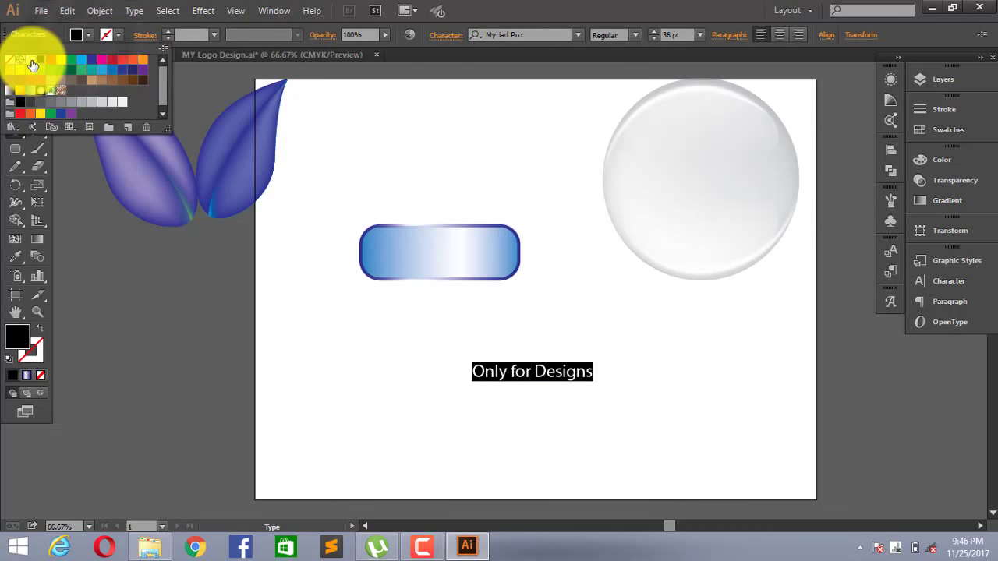
{"action": "left_click", "coordinate": [32, 65]}
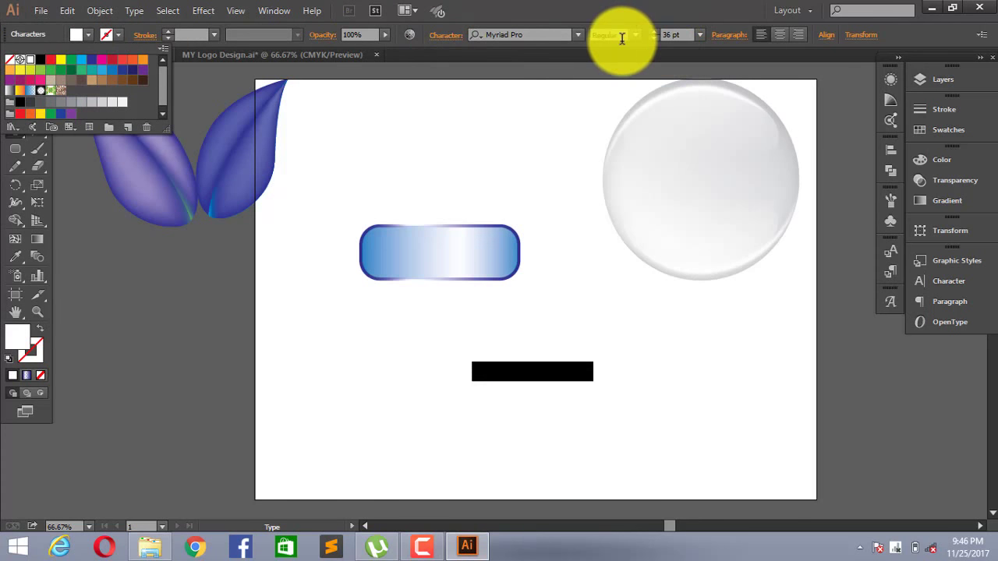
{"action": "left_click", "coordinate": [674, 34]}
{"action": "type", "text": "42"}
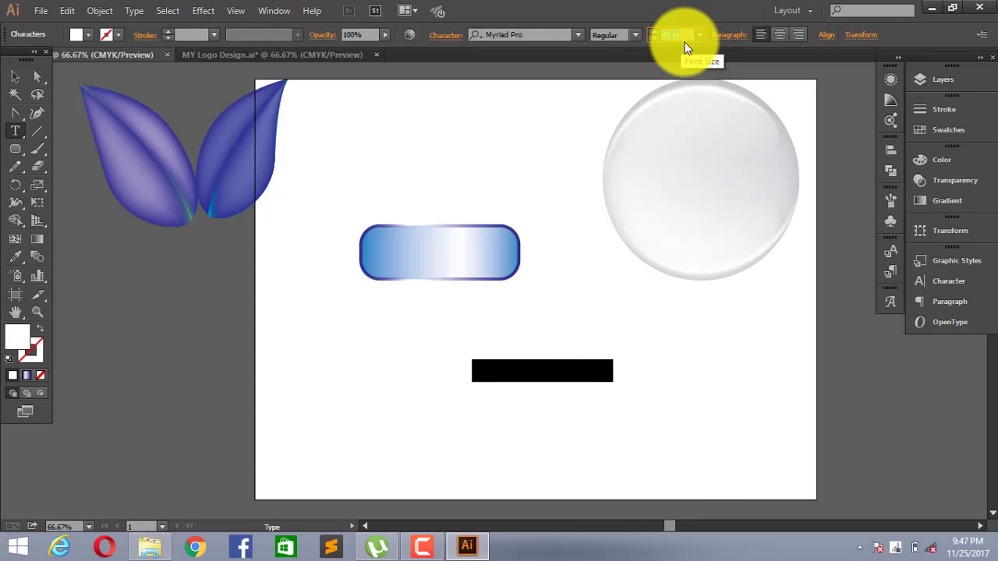
{"action": "left_click", "coordinate": [11, 78]}
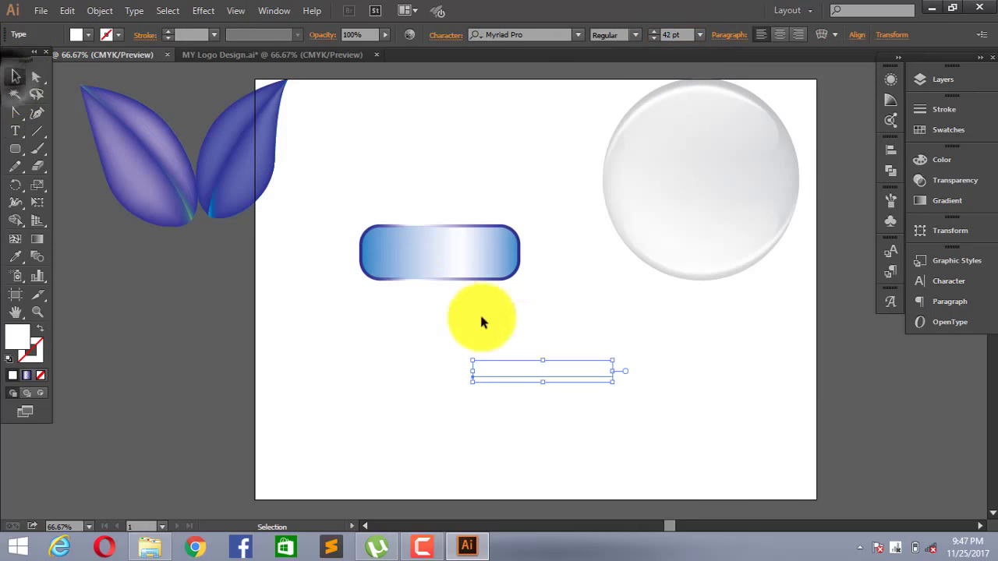
Step: Drag the white text onto the button, nudge it left, and ungroup the button group
{"action": "left_click_drag", "start_coordinate": [537, 375], "coordinate": [439, 254]}
{"action": "left_click", "coordinate": [549, 274]}
{"action": "left_click", "coordinate": [466, 245]}
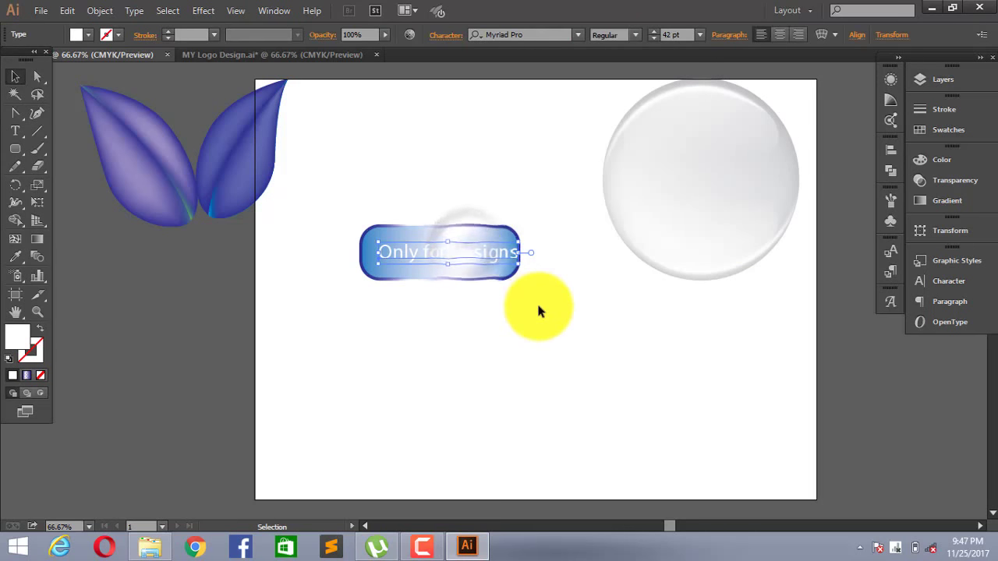
{"action": "key", "text": "Left"}
{"action": "key", "text": "Left"}
{"action": "key", "text": "Left"}
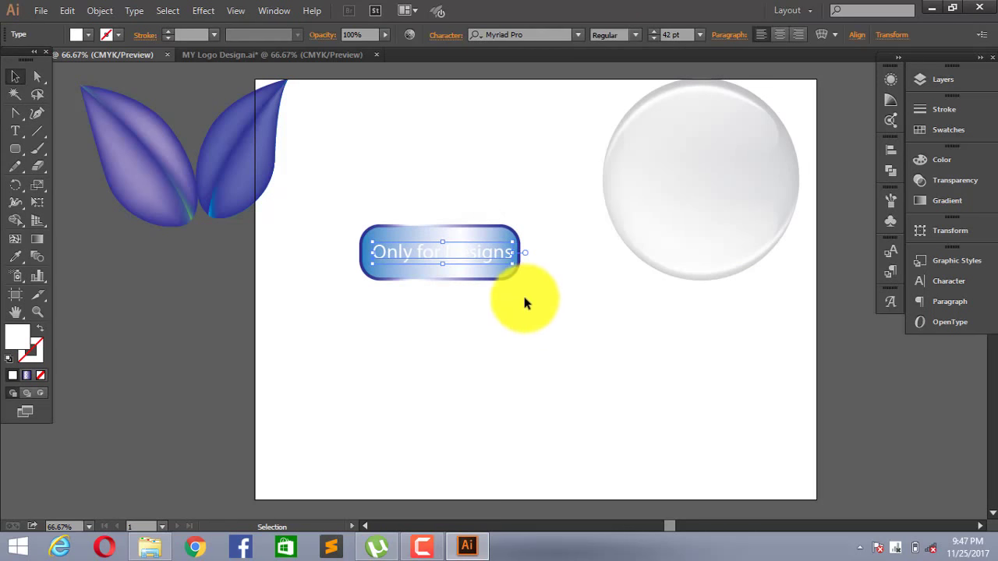
{"action": "left_click", "coordinate": [530, 296]}
{"action": "left_click", "coordinate": [492, 237]}
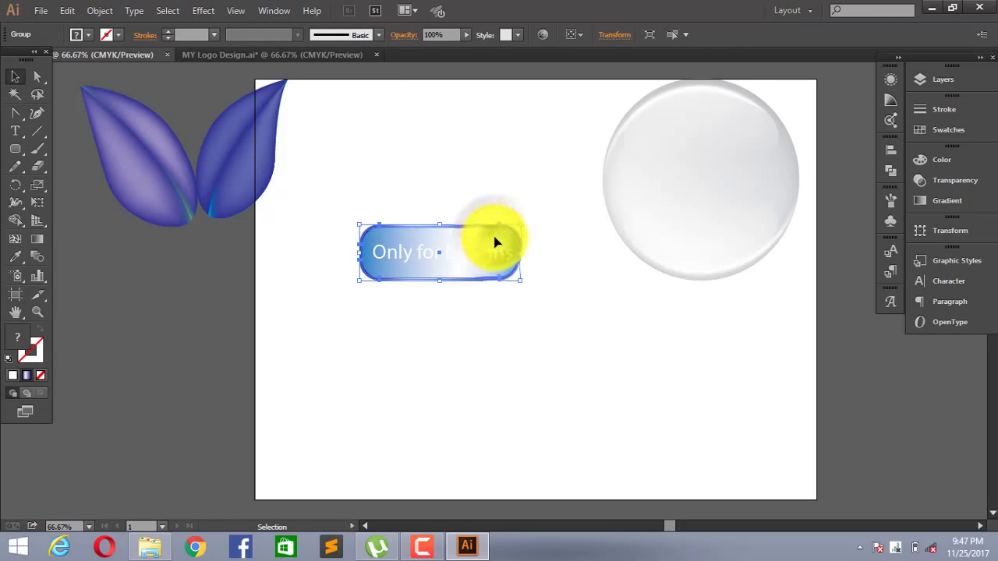
{"action": "right_click", "coordinate": [494, 241]}
{"action": "left_click", "coordinate": [550, 311]}
{"action": "left_click", "coordinate": [550, 312]}
{"action": "left_click", "coordinate": [503, 246]}
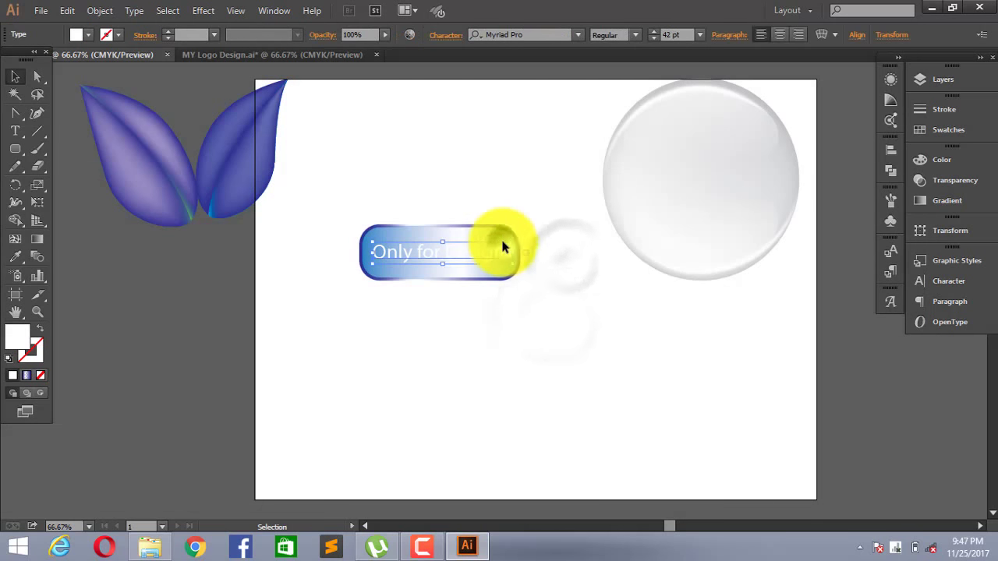
{"action": "left_click", "coordinate": [499, 232]}
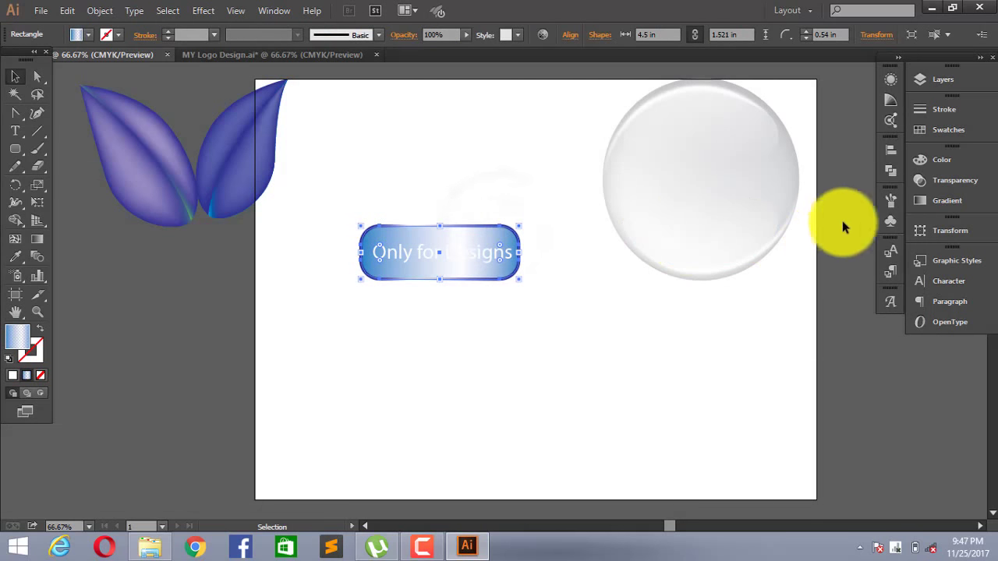
Step: Apply the Sky gradient preset to the button and move its stops into place
{"action": "left_click", "coordinate": [967, 201]}
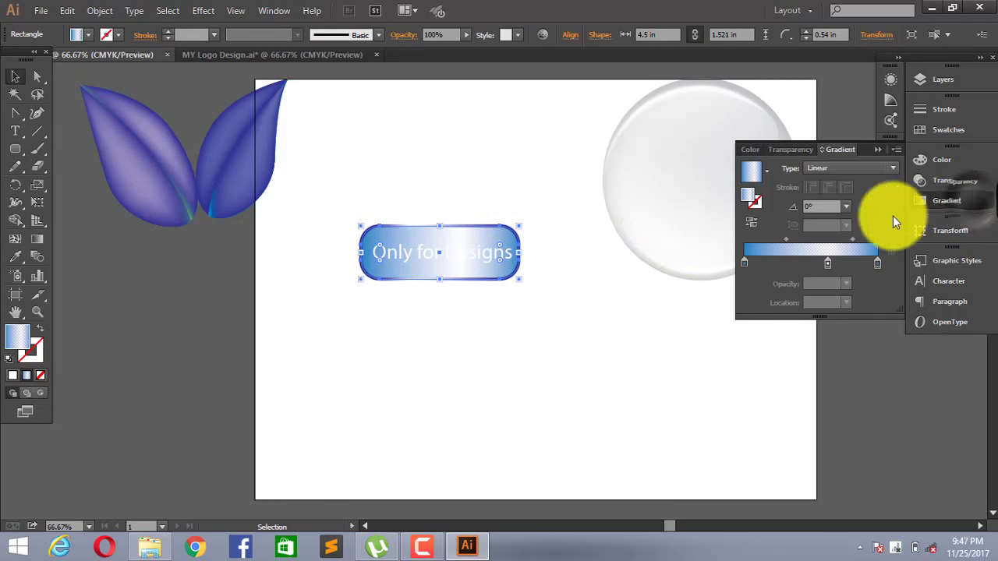
{"action": "left_click", "coordinate": [752, 223]}
{"action": "left_click", "coordinate": [755, 223]}
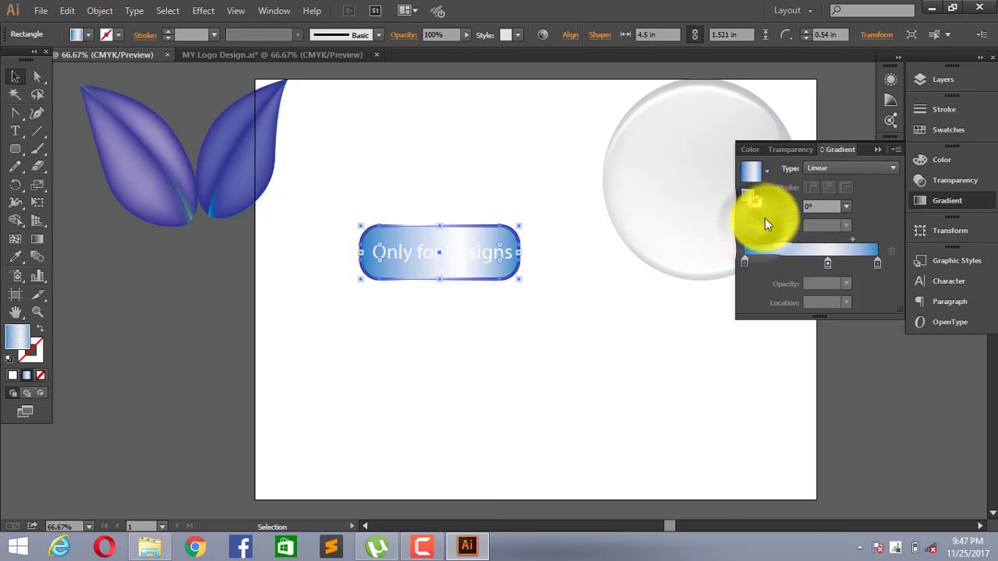
{"action": "left_click", "coordinate": [764, 170]}
{"action": "left_click", "coordinate": [711, 246]}
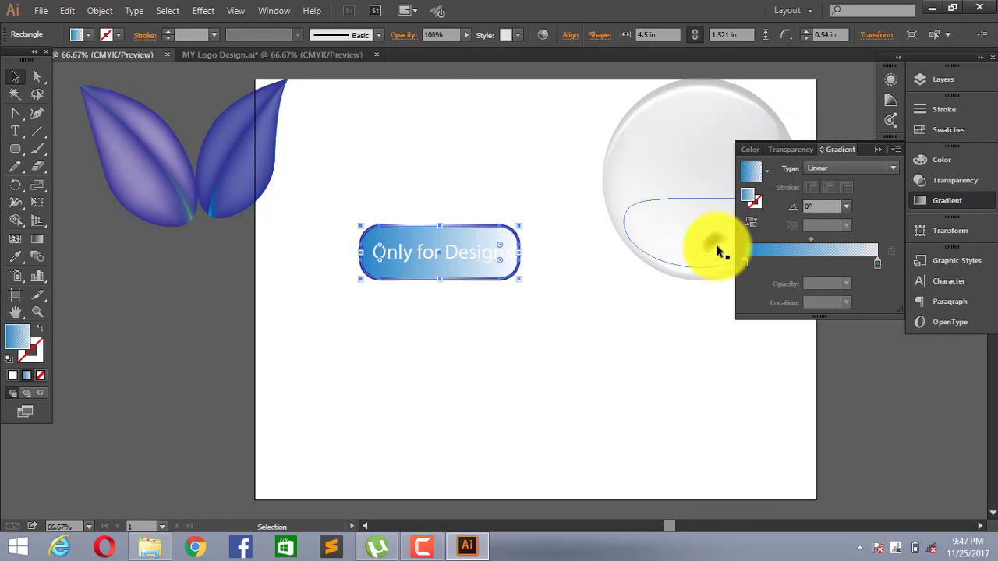
{"action": "left_click", "coordinate": [877, 263]}
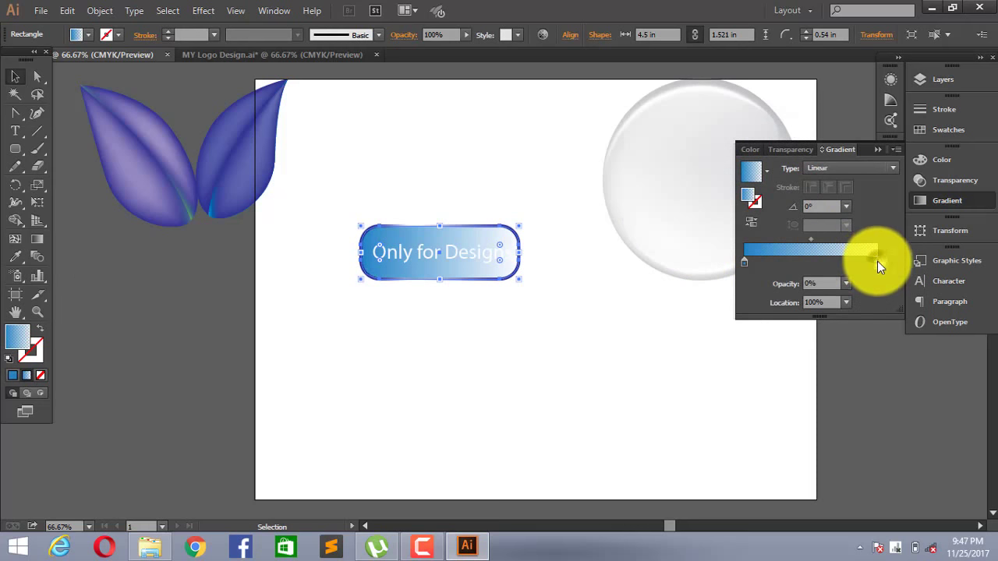
{"action": "left_click_drag", "start_coordinate": [864, 263], "coordinate": [810, 260]}
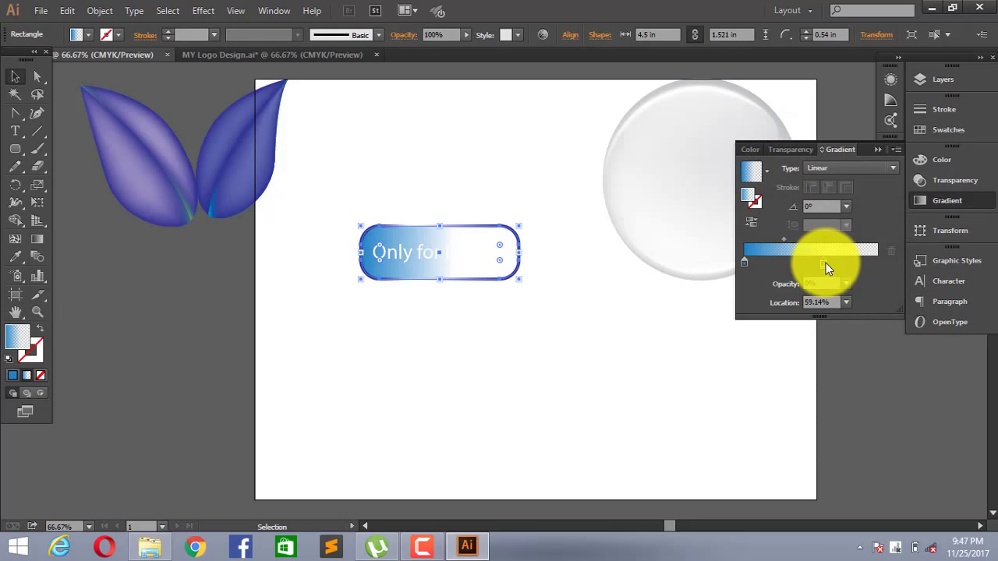
{"action": "left_click_drag", "start_coordinate": [769, 265], "coordinate": [905, 255]}
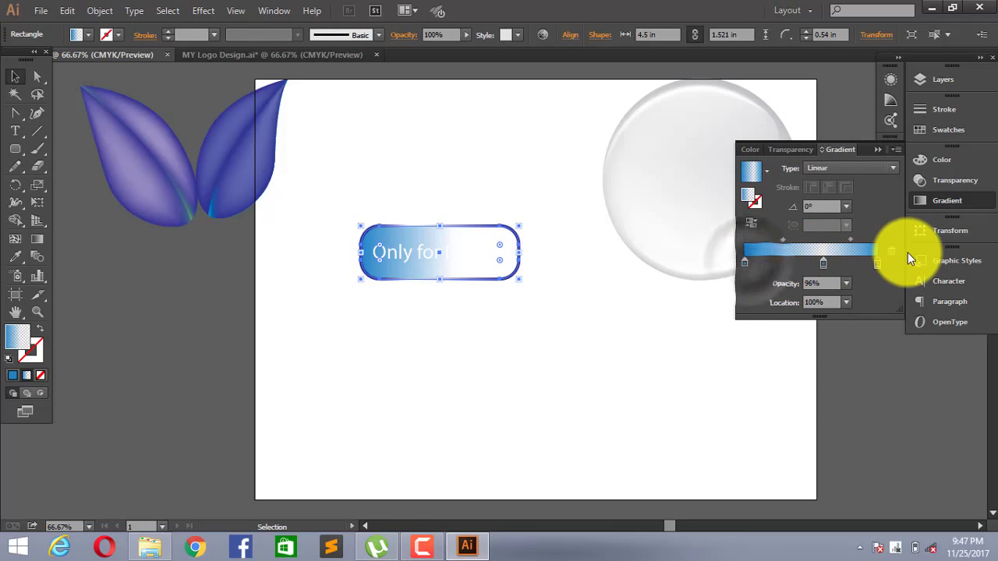
Step: Add a middle gradient stop at 40% opacity for a lighter central band
{"action": "left_click", "coordinate": [822, 264]}
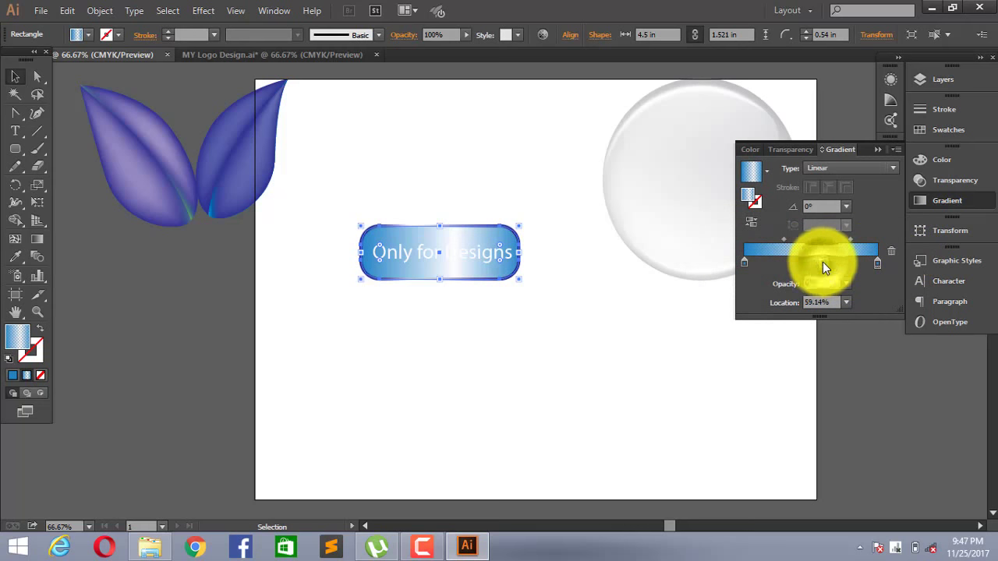
{"action": "left_click", "coordinate": [846, 284]}
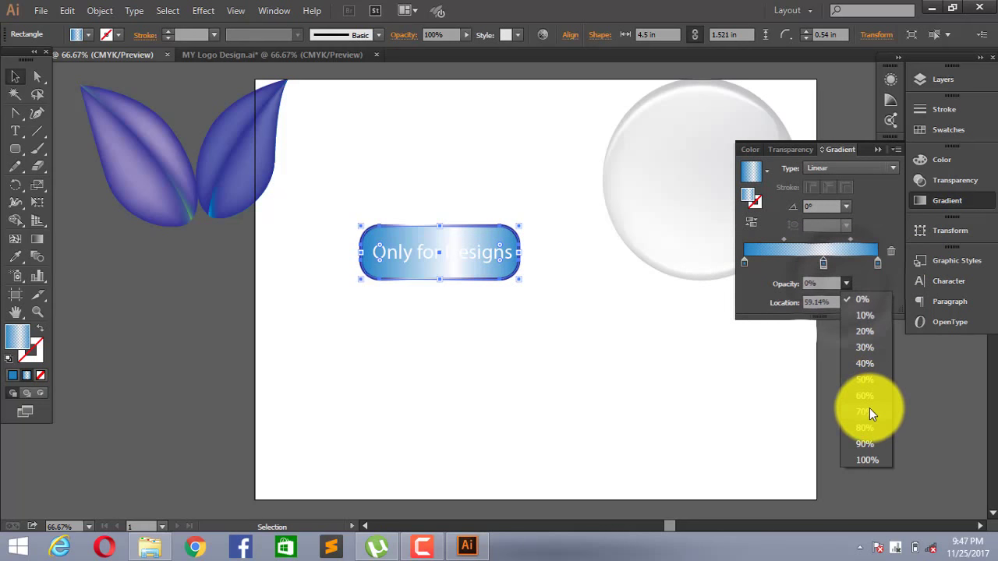
{"action": "left_click", "coordinate": [865, 412]}
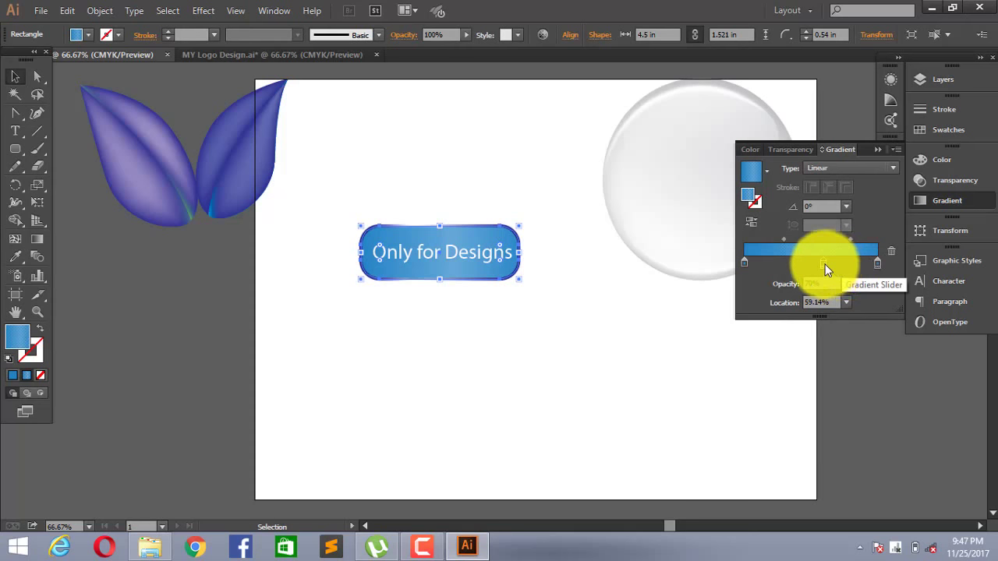
{"action": "left_click", "coordinate": [846, 284]}
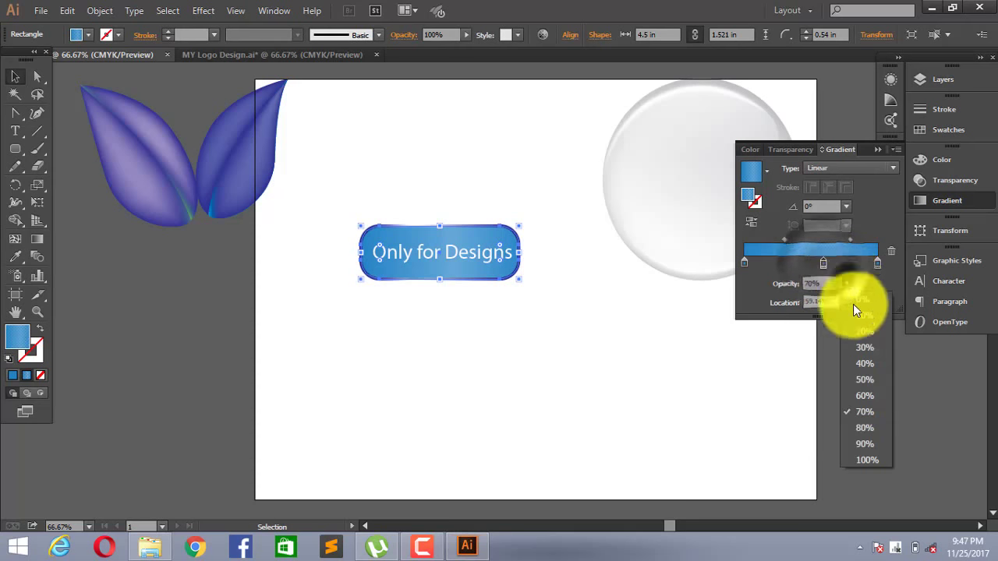
{"action": "left_click", "coordinate": [867, 364]}
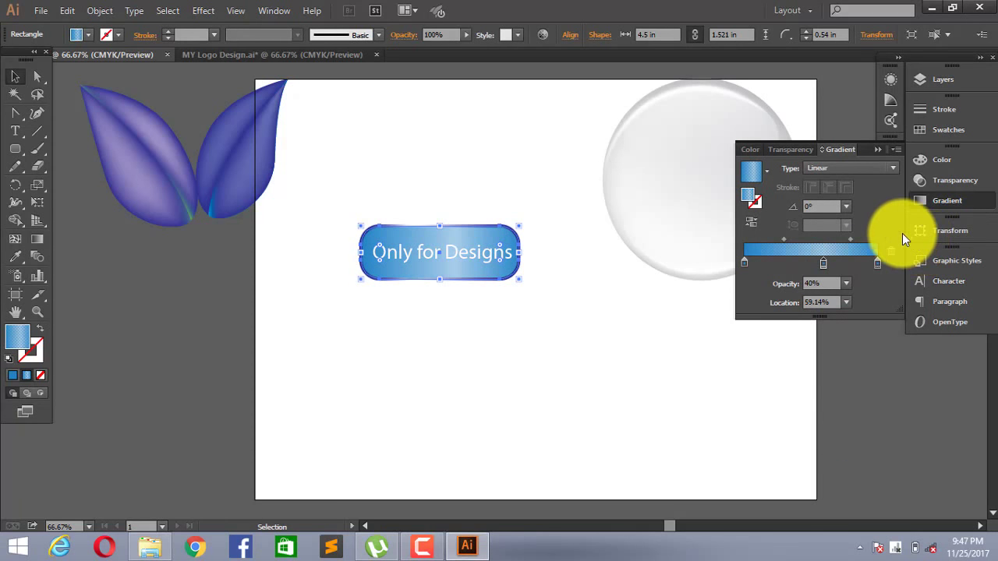
{"action": "left_click", "coordinate": [623, 303]}
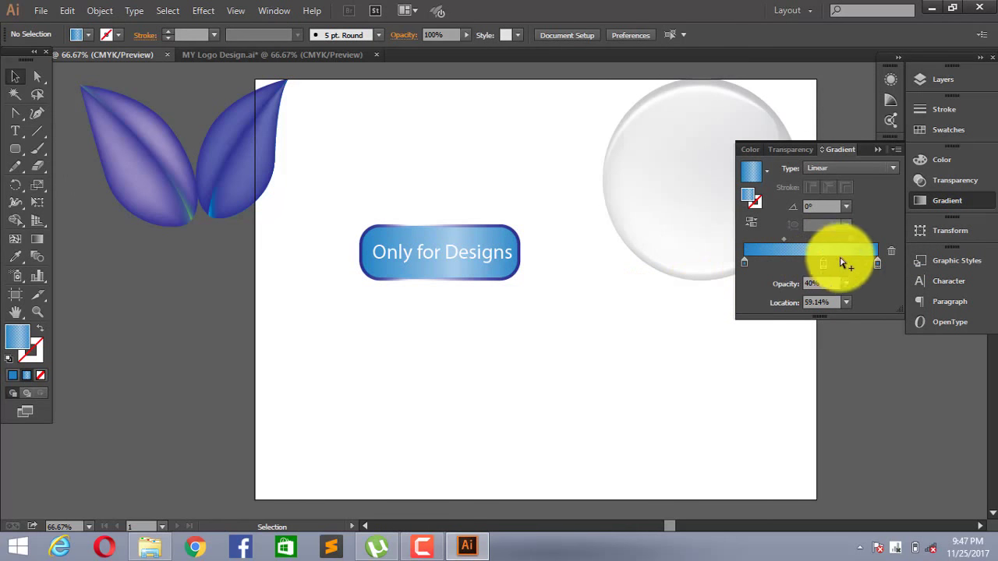
{"action": "left_click", "coordinate": [878, 150]}
Step: Apply a Stylize drop shadow to the 'Only for Designs' text
{"action": "left_click", "coordinate": [473, 253]}
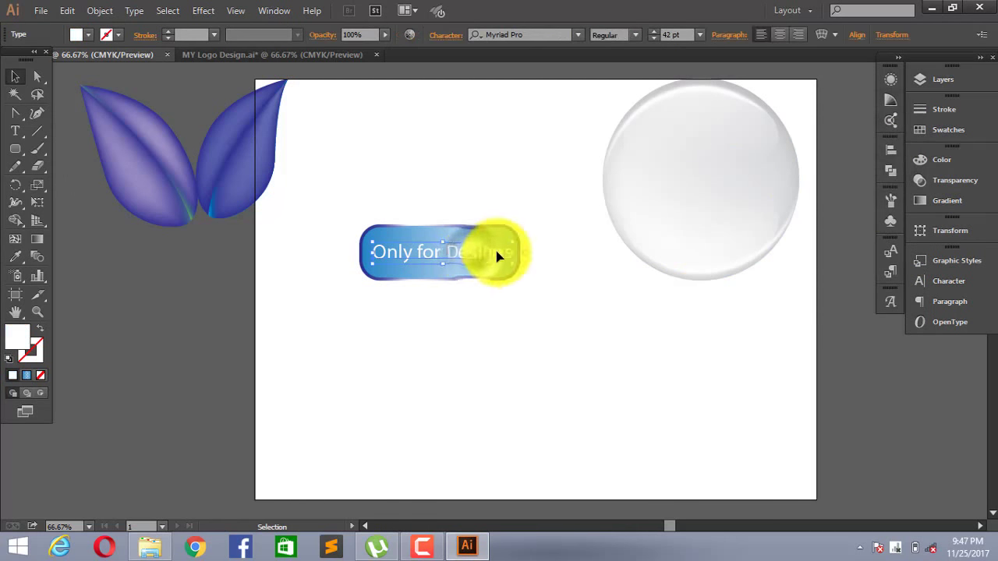
{"action": "left_click", "coordinate": [201, 13]}
{"action": "mouse_move", "coordinate": [234, 200]}
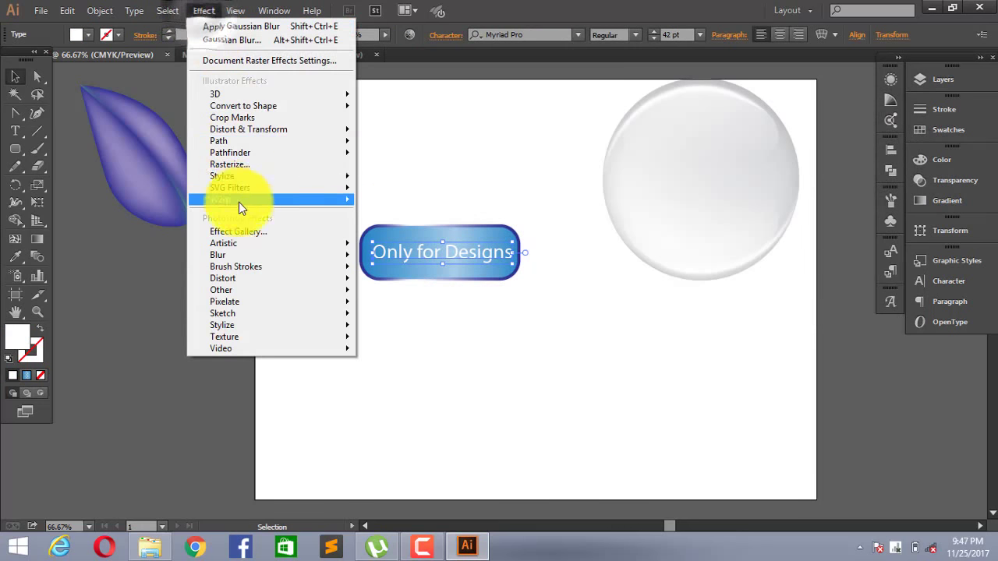
{"action": "left_click", "coordinate": [403, 179]}
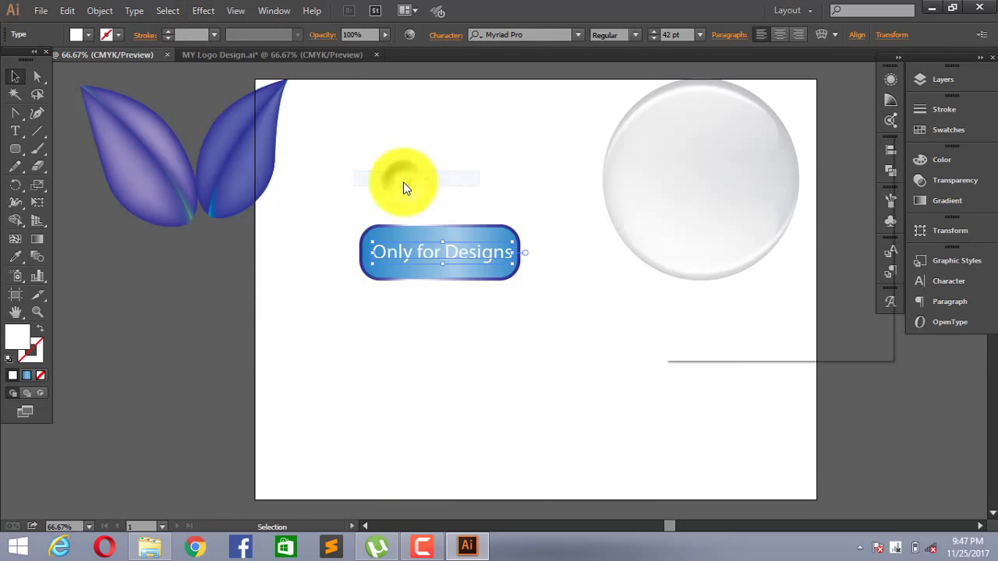
{"action": "left_click", "coordinate": [705, 326]}
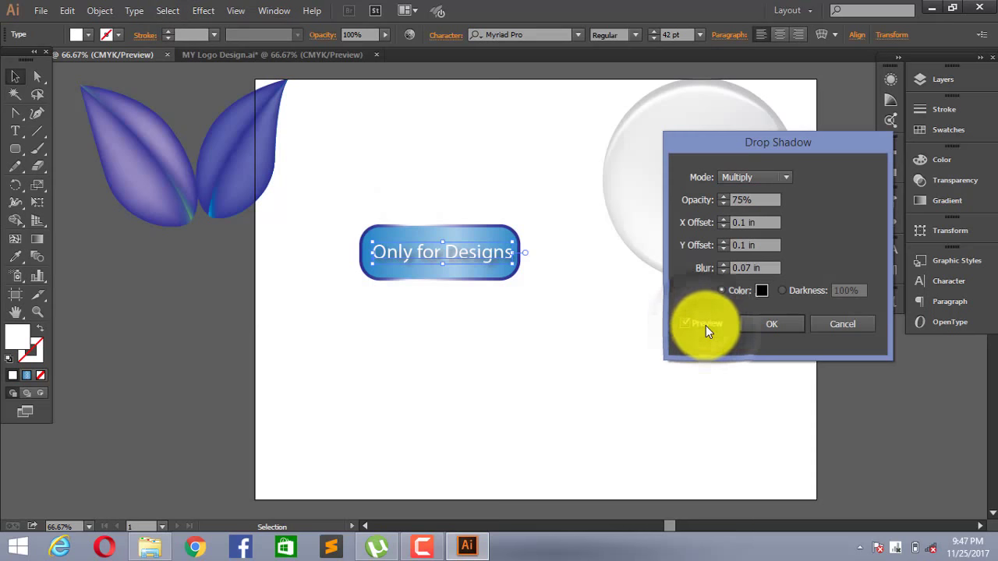
{"action": "left_click", "coordinate": [782, 323]}
{"action": "left_click", "coordinate": [622, 305]}
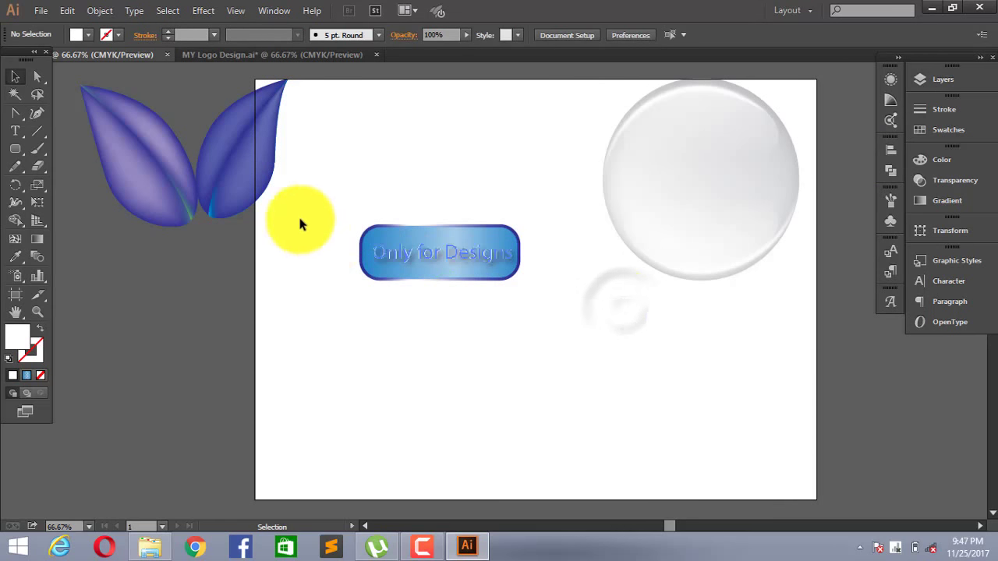
Step: Group the button's parts and move the group onto the left pasteboard
{"action": "left_click_drag", "start_coordinate": [314, 195], "coordinate": [601, 318]}
{"action": "right_click", "coordinate": [489, 260]}
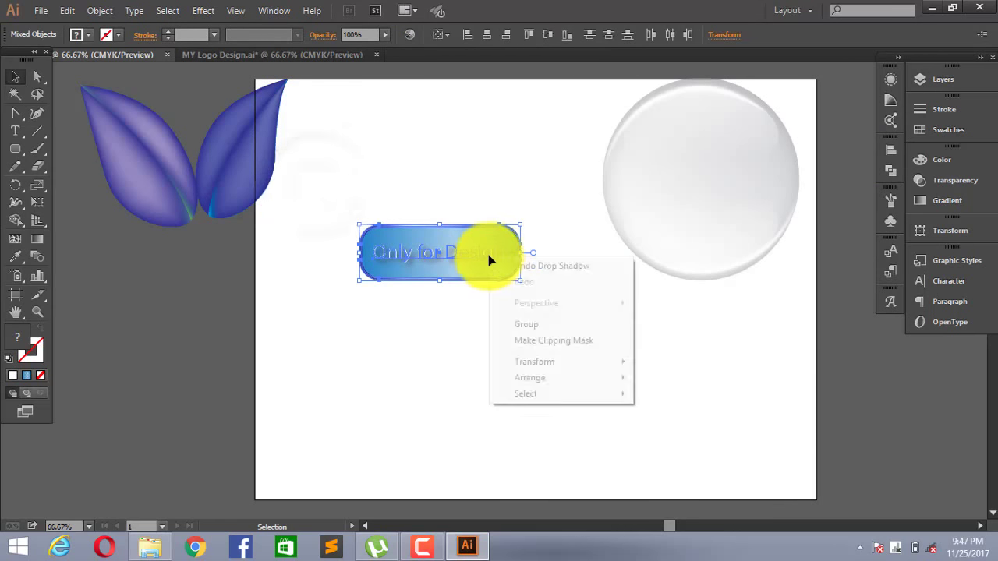
{"action": "left_click", "coordinate": [524, 324]}
{"action": "left_click", "coordinate": [497, 309]}
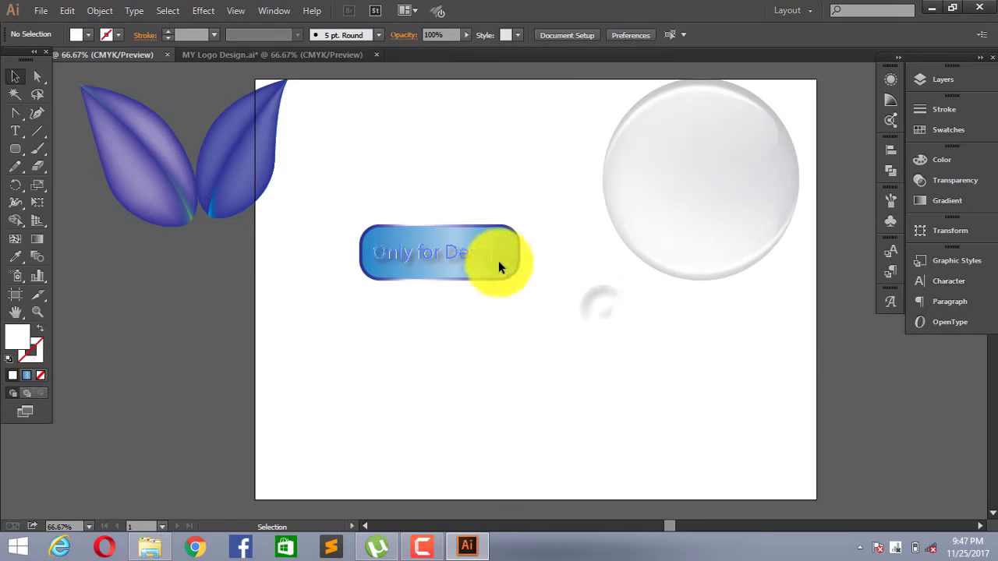
{"action": "left_click_drag", "start_coordinate": [498, 260], "coordinate": [227, 303]}
{"action": "left_click", "coordinate": [342, 316]}
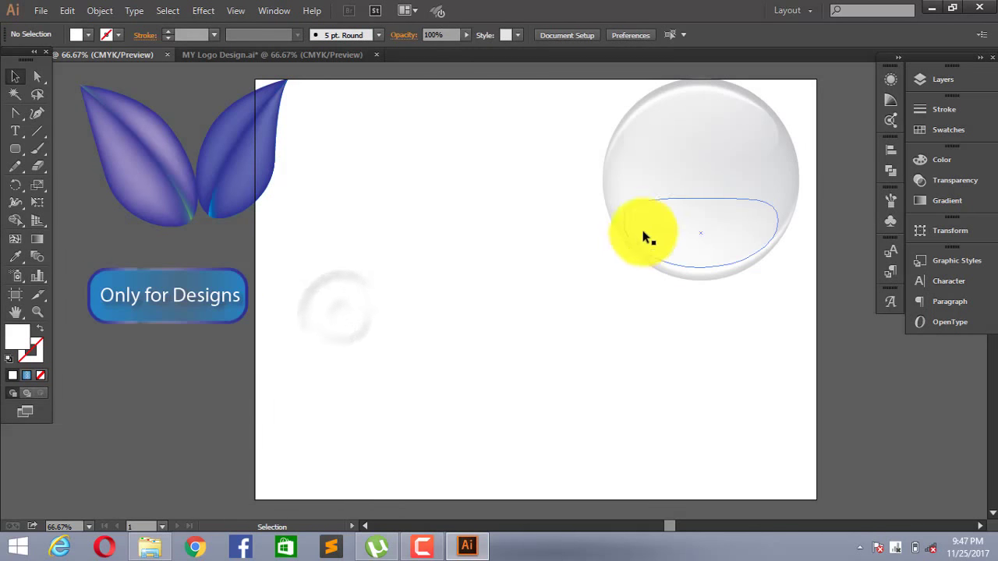
Step: Move the glossy sphere to the centre of the artboard
{"action": "mouse_move", "coordinate": [642, 234]}
{"action": "left_mouse_down"}
{"action": "mouse_move", "coordinate": [569, 318]}
{"action": "mouse_move", "coordinate": [591, 292]}
{"action": "left_mouse_up"}
{"action": "left_click", "coordinate": [675, 296]}
{"action": "left_click", "coordinate": [682, 298]}
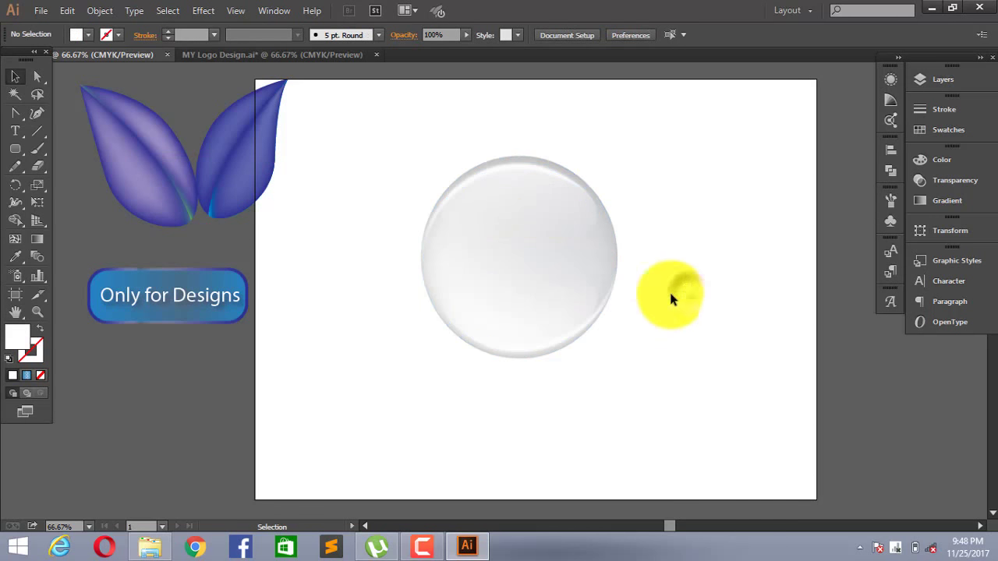
Step: Place the leaves group onto the sphere and enlarge it to about 6.93 in wide
{"action": "left_click", "coordinate": [187, 218]}
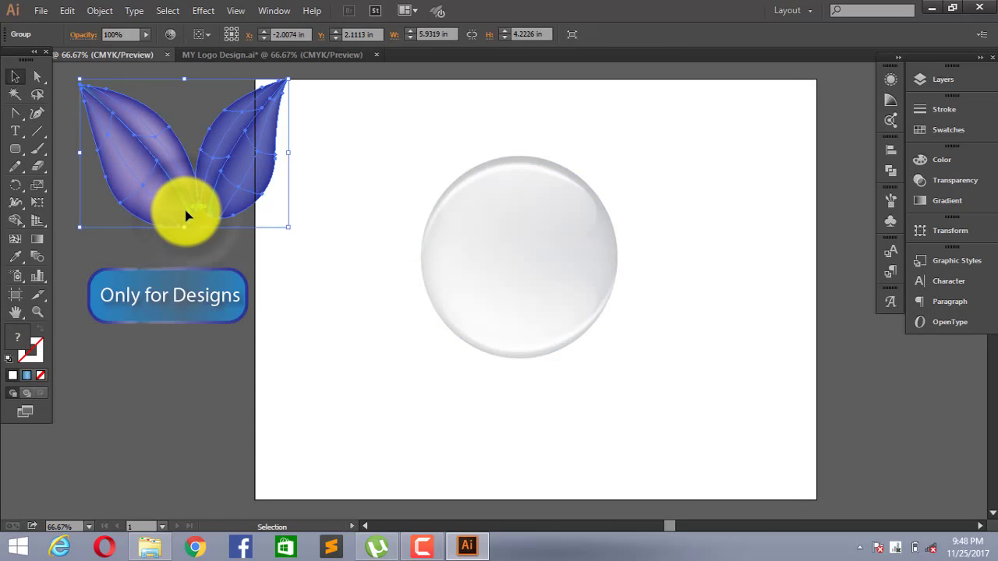
{"action": "left_click_drag", "start_coordinate": [186, 217], "coordinate": [514, 242]}
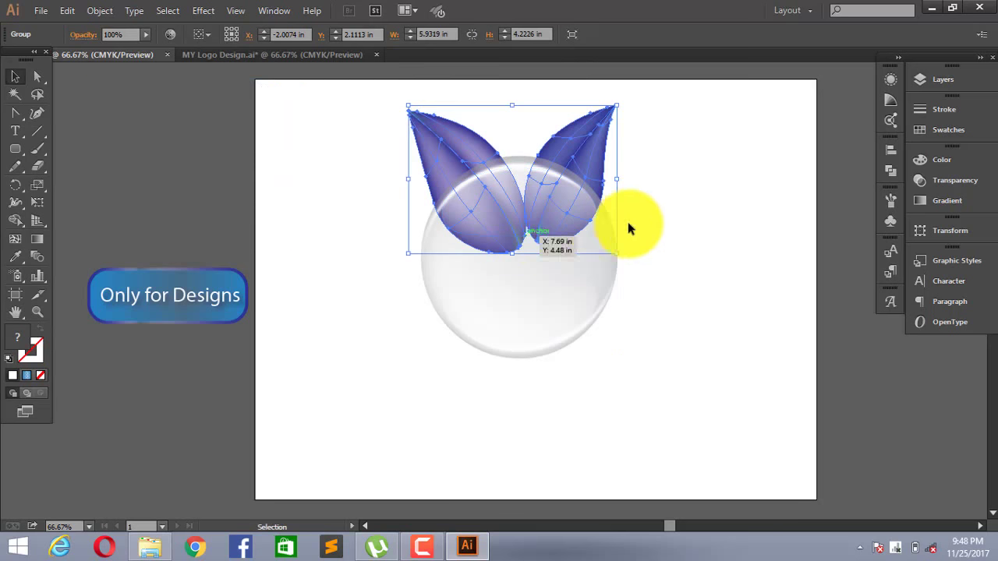
{"action": "left_click", "coordinate": [639, 218]}
{"action": "left_click", "coordinate": [602, 179]}
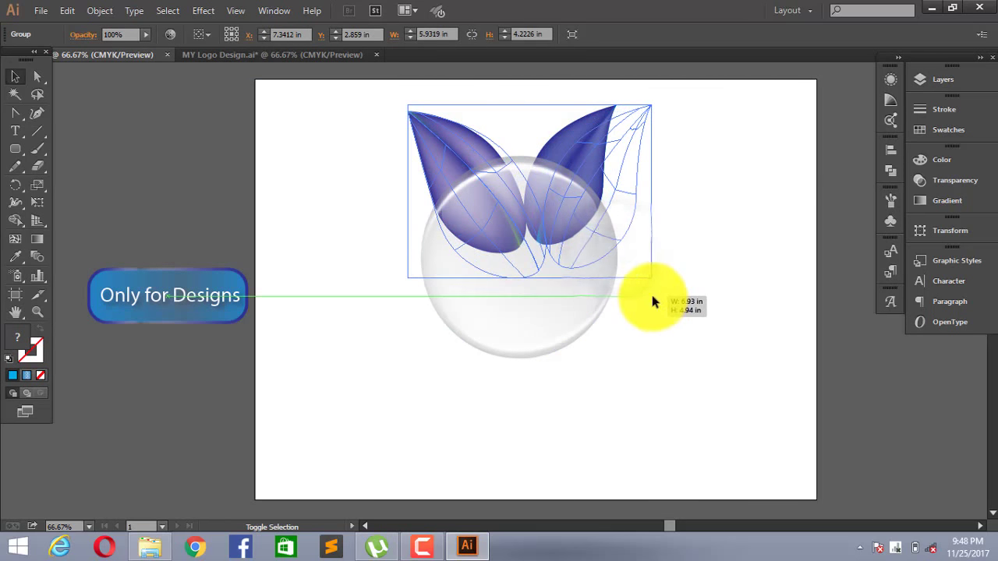
{"action": "left_click_drag", "start_coordinate": [620, 255], "coordinate": [651, 282]}
{"action": "left_click", "coordinate": [723, 257]}
Step: Shift the glass sphere right and down beneath the leaves
{"action": "left_click_drag", "start_coordinate": [610, 227], "coordinate": [619, 234]}
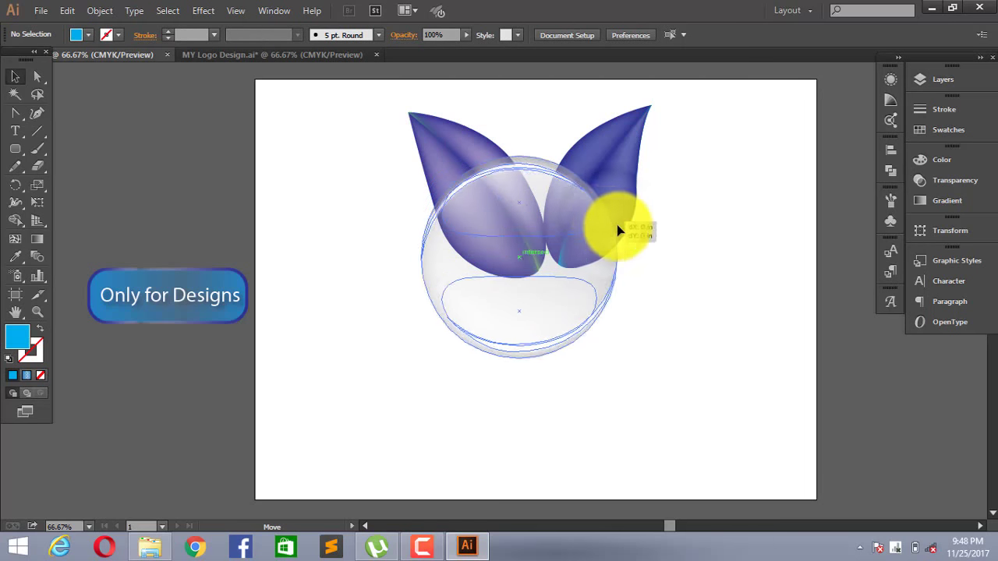
{"action": "left_click", "coordinate": [668, 267]}
{"action": "mouse_move", "coordinate": [581, 275]}
{"action": "left_mouse_down"}
{"action": "mouse_move", "coordinate": [694, 273]}
{"action": "mouse_move", "coordinate": [713, 257]}
{"action": "left_mouse_up"}
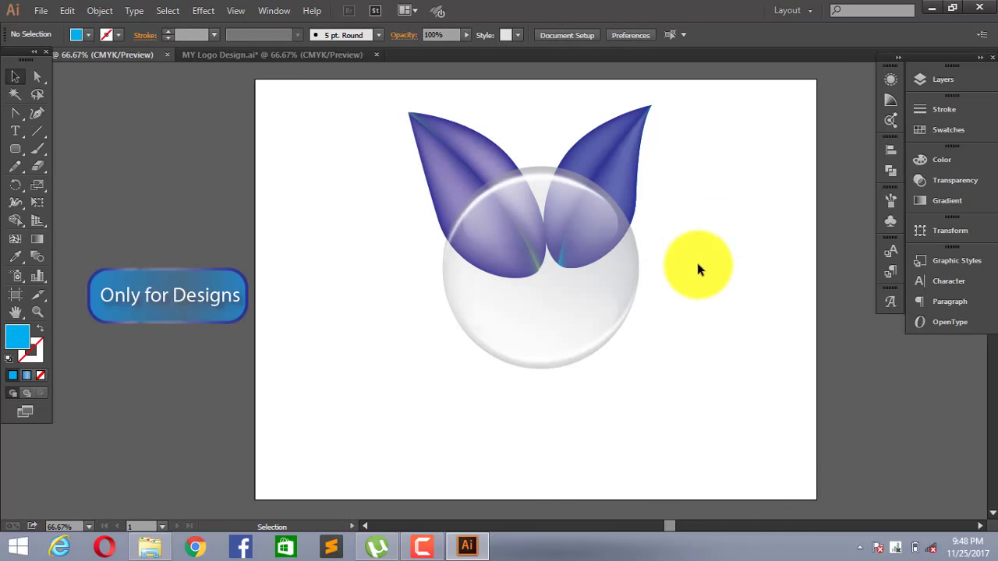
{"action": "left_click", "coordinate": [697, 263]}
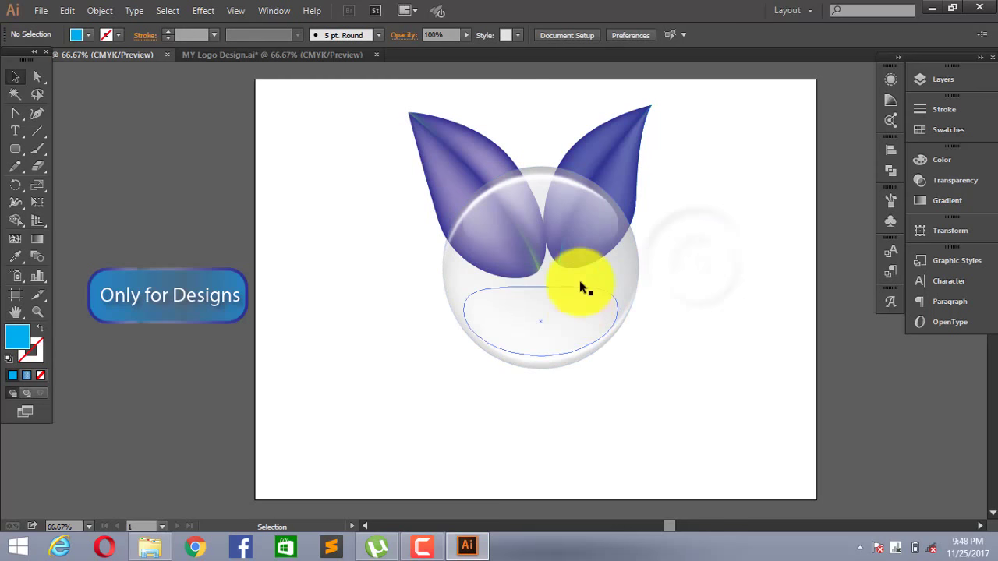
{"action": "left_click", "coordinate": [615, 148]}
{"action": "right_click", "coordinate": [614, 150]}
Step: Ungroup the leaves, drop the sphere below them, and tilt the right leaf upright
{"action": "left_click", "coordinate": [694, 223]}
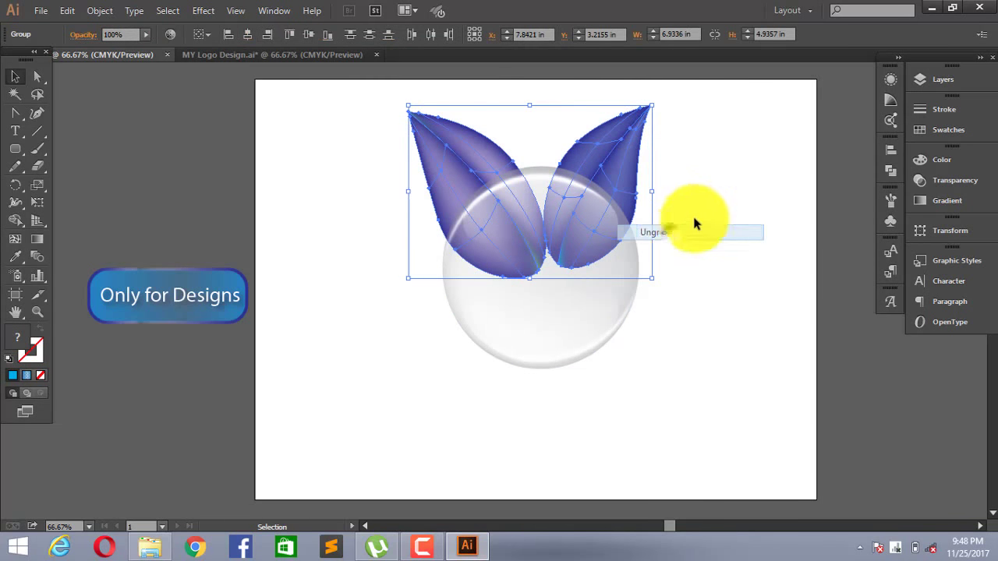
{"action": "left_click", "coordinate": [684, 223]}
{"action": "left_click_drag", "start_coordinate": [577, 250], "coordinate": [572, 336]}
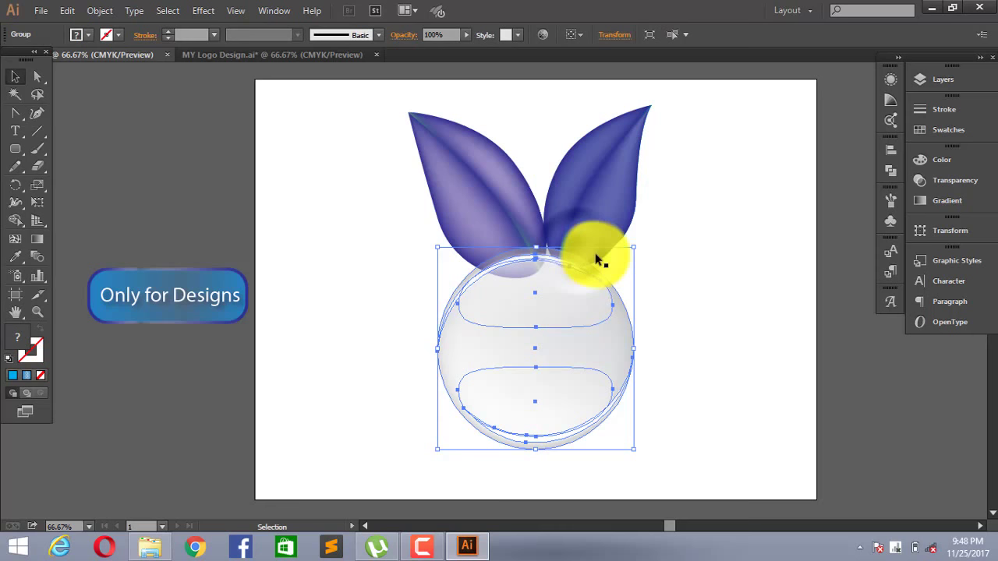
{"action": "left_click", "coordinate": [599, 204]}
{"action": "left_click_drag", "start_coordinate": [647, 207], "coordinate": [659, 214]}
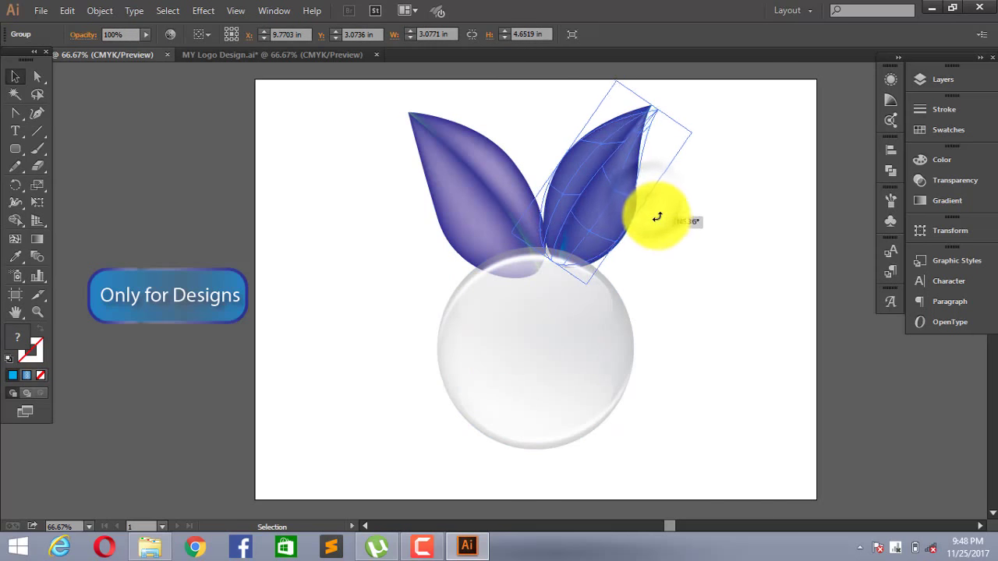
{"action": "left_click", "coordinate": [663, 220]}
Step: Rotate the left leaf counter-clockwise and shift it slightly left
{"action": "left_click", "coordinate": [472, 226]}
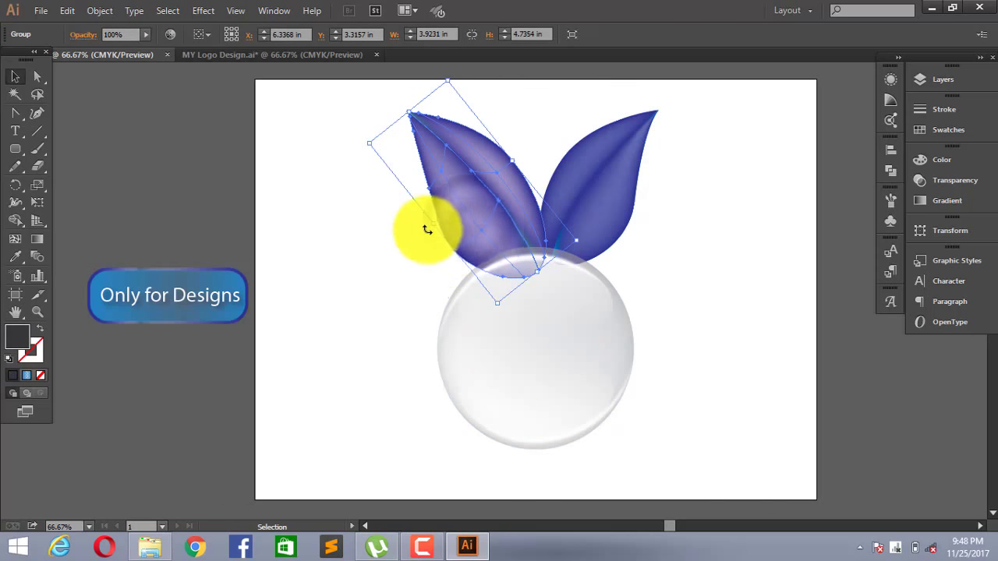
{"action": "left_click_drag", "start_coordinate": [428, 227], "coordinate": [418, 271]}
{"action": "left_click", "coordinate": [400, 274]}
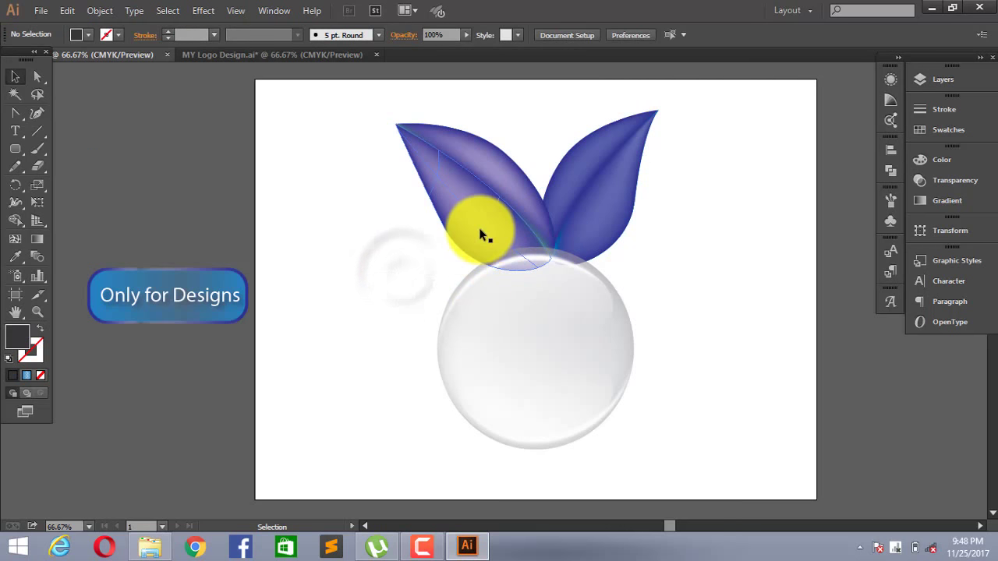
{"action": "left_click_drag", "start_coordinate": [478, 227], "coordinate": [463, 232]}
Step: Raise the sphere over the leaf bases and lay the button across its middle
{"action": "left_click", "coordinate": [425, 279]}
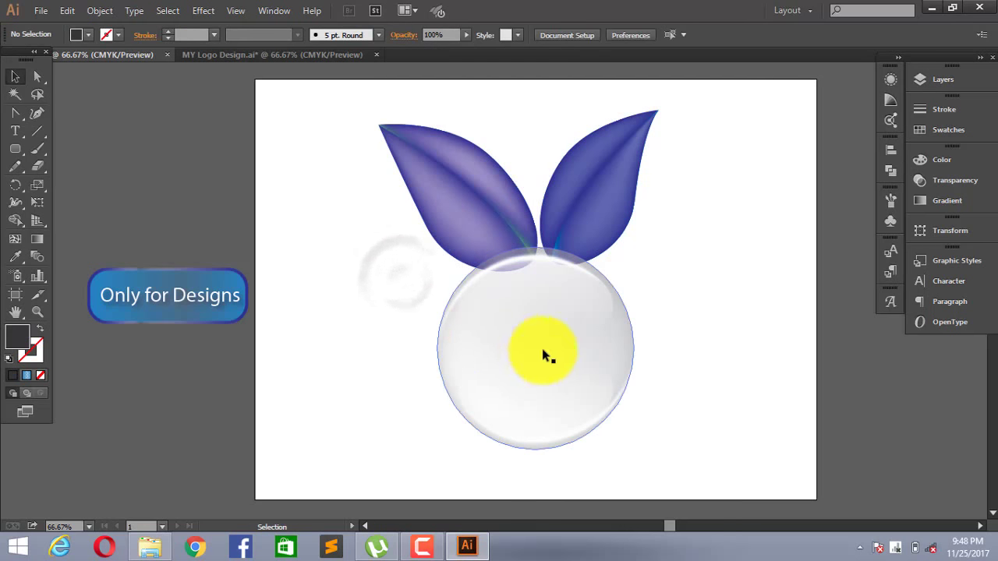
{"action": "left_click_drag", "start_coordinate": [551, 375], "coordinate": [566, 310]}
{"action": "left_click", "coordinate": [706, 319]}
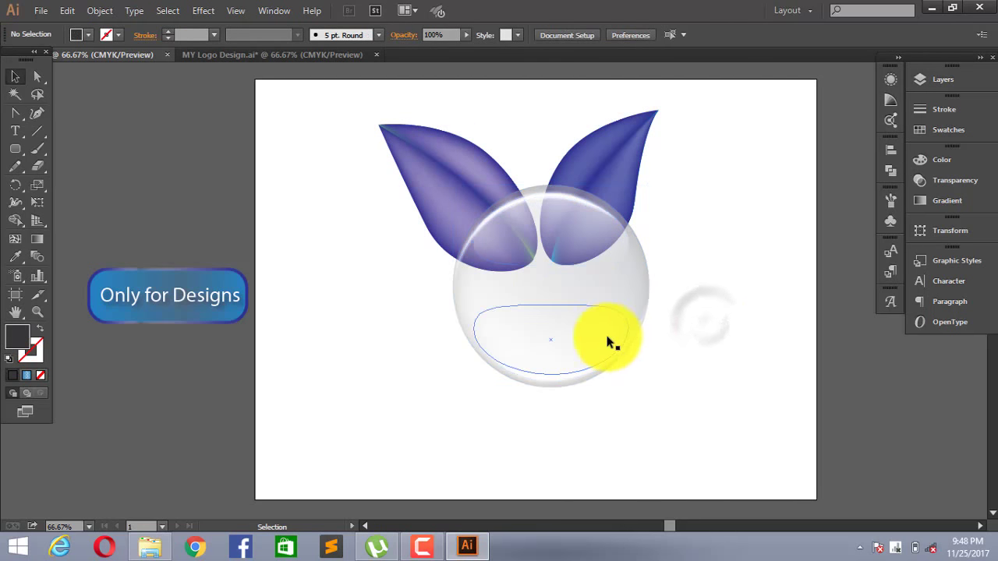
{"action": "left_click_drag", "start_coordinate": [606, 341], "coordinate": [595, 335]}
{"action": "left_click", "coordinate": [709, 333]}
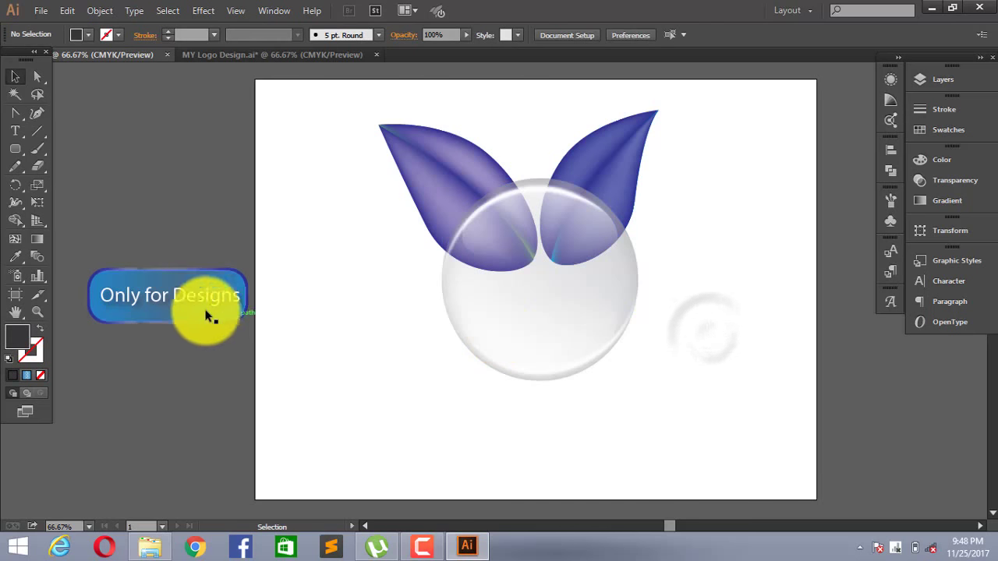
{"action": "left_click_drag", "start_coordinate": [199, 306], "coordinate": [649, 309]}
{"action": "left_click", "coordinate": [667, 291]}
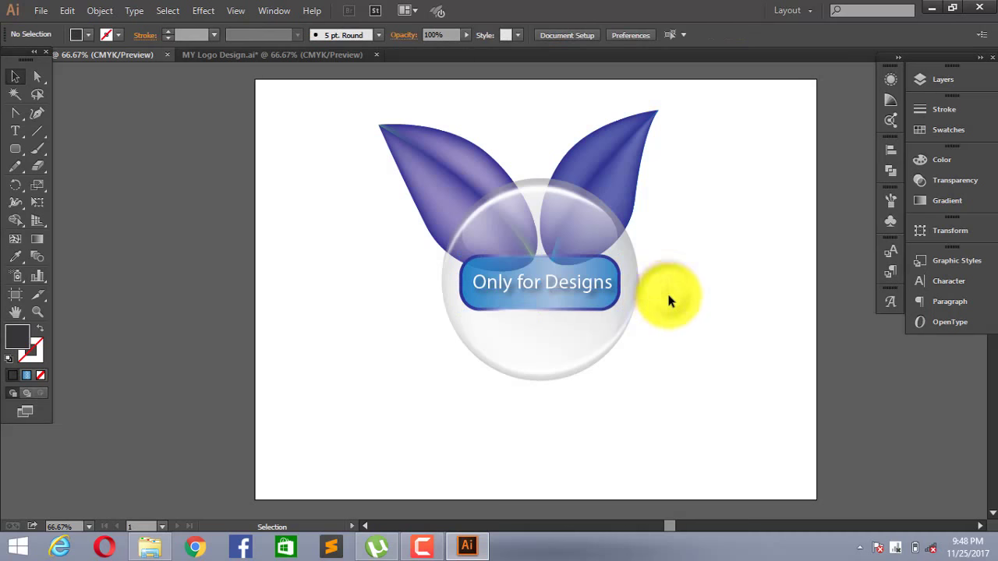
Step: Nudge the 'Only for Designs' button slightly up and left on the sphere
{"action": "left_click", "coordinate": [601, 297]}
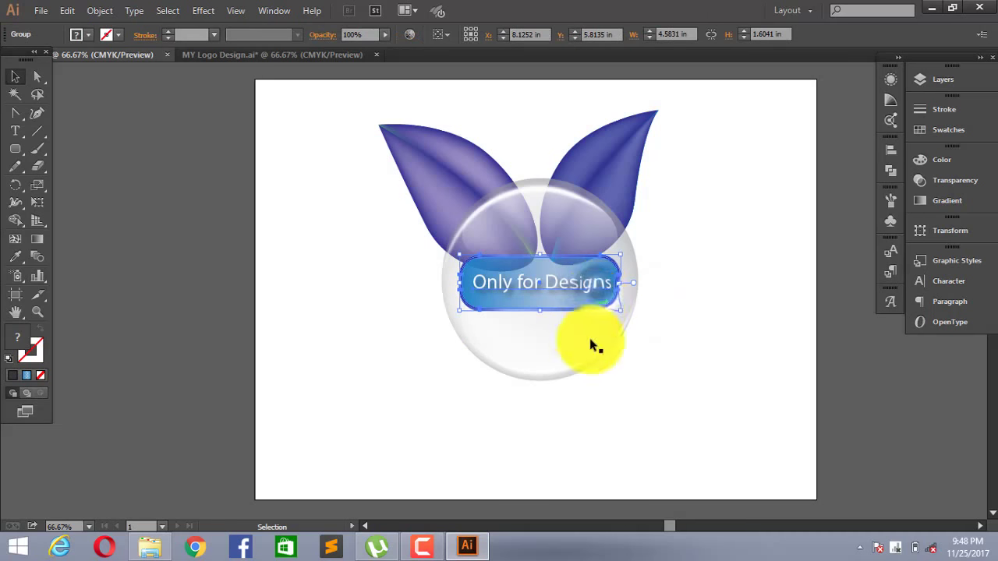
{"action": "left_click", "coordinate": [737, 322]}
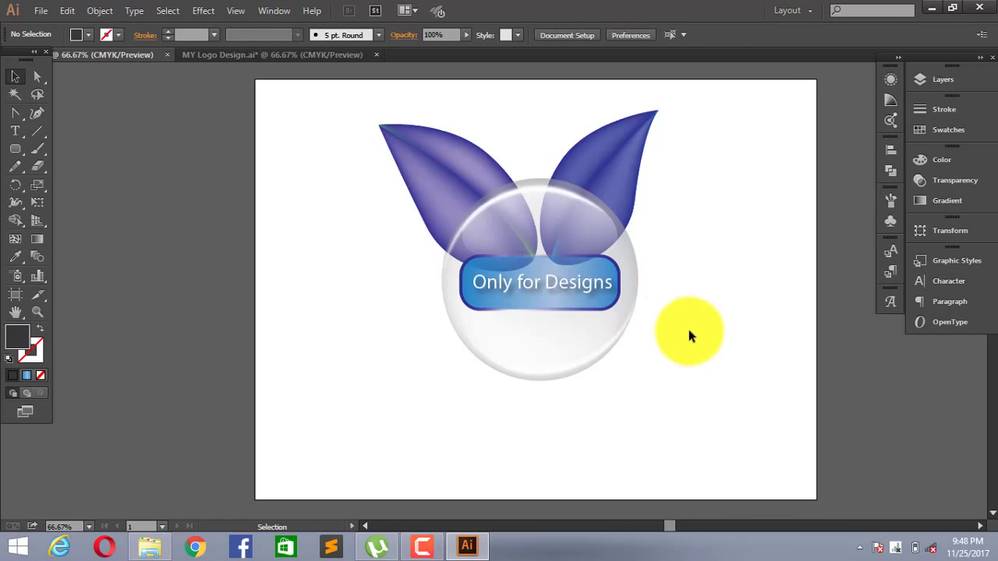
{"action": "left_click_drag", "start_coordinate": [361, 99], "coordinate": [760, 392]}
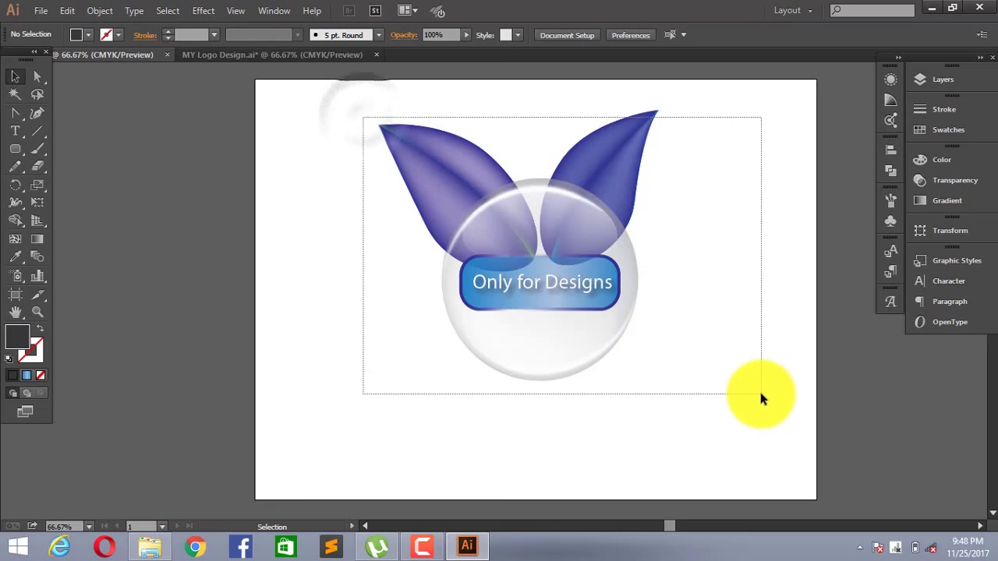
{"action": "left_click", "coordinate": [701, 300]}
{"action": "left_click_drag", "start_coordinate": [585, 282], "coordinate": [582, 276]}
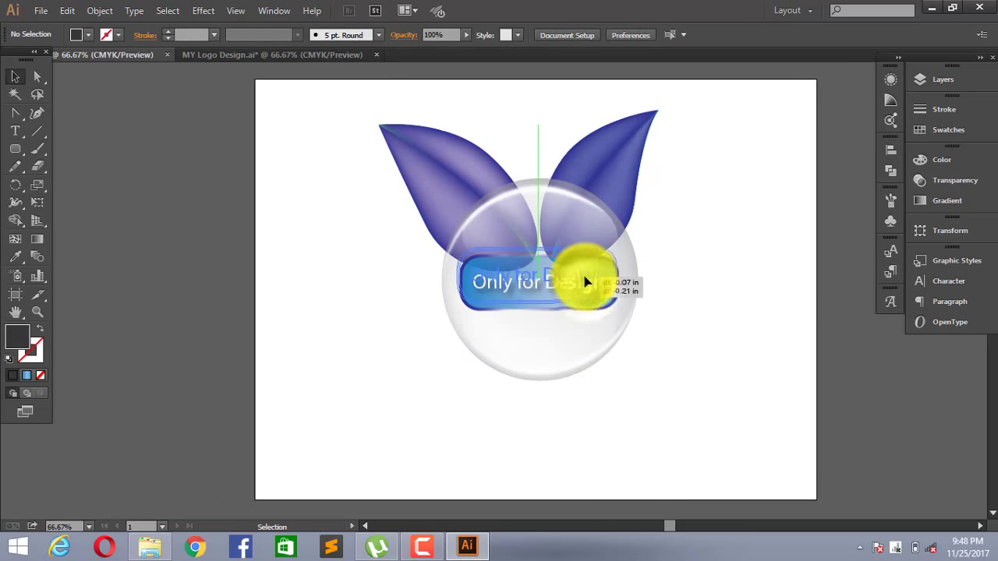
{"action": "left_click", "coordinate": [709, 344]}
Step: Group the leaves, sphere and button, then move the group up and left
{"action": "mouse_move", "coordinate": [364, 138]}
{"action": "left_mouse_down"}
{"action": "mouse_move", "coordinate": [695, 421]}
{"action": "mouse_move", "coordinate": [686, 413]}
{"action": "left_mouse_up"}
{"action": "right_click", "coordinate": [597, 283]}
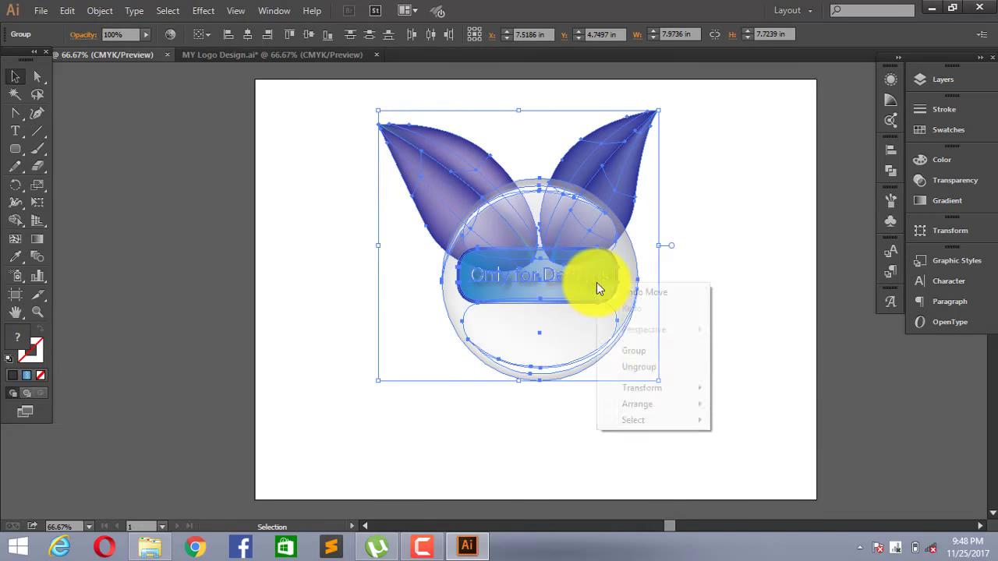
{"action": "left_click", "coordinate": [638, 351]}
{"action": "left_click", "coordinate": [690, 301]}
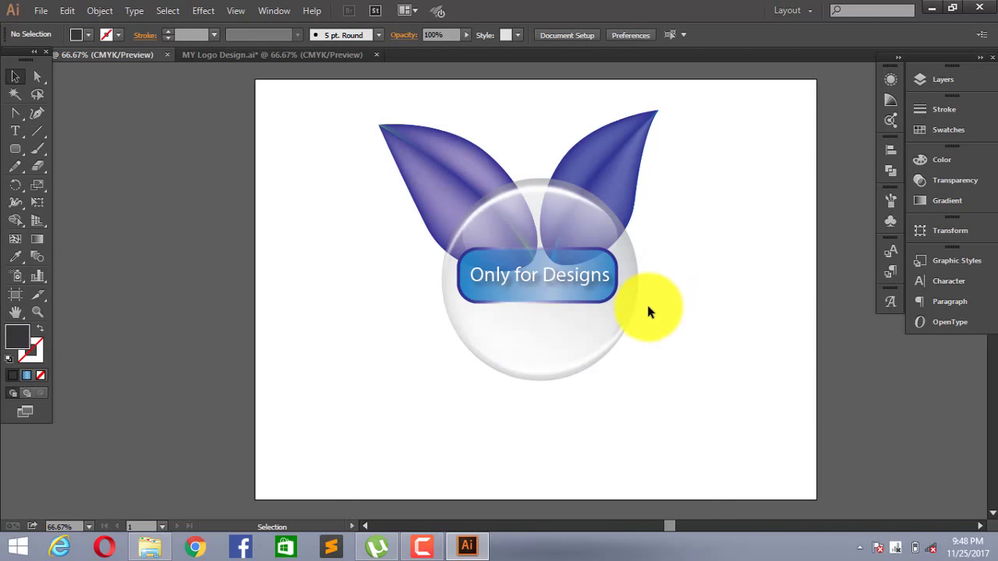
{"action": "left_click_drag", "start_coordinate": [615, 317], "coordinate": [572, 294]}
{"action": "left_click", "coordinate": [702, 319]}
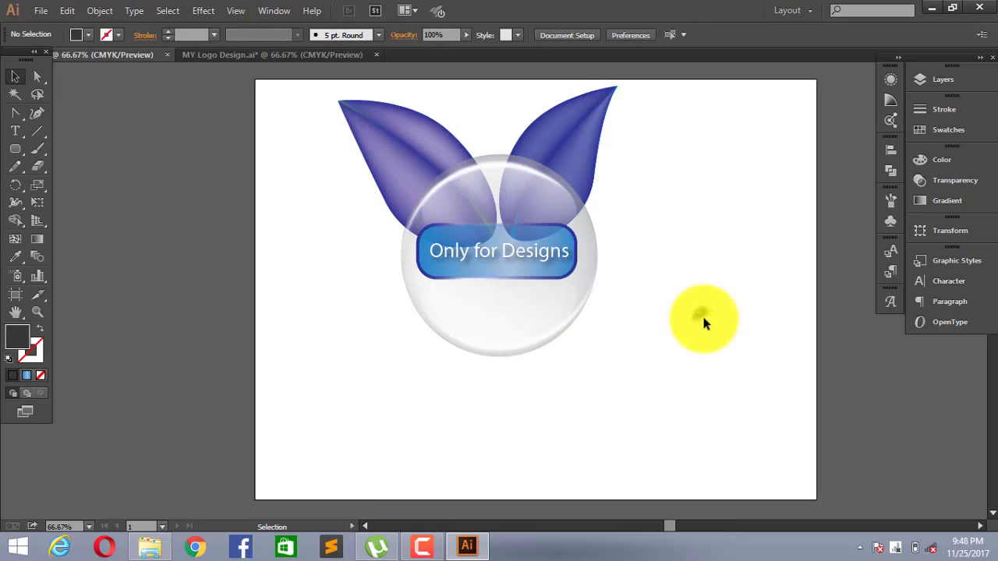
{"action": "left_click", "coordinate": [11, 153]}
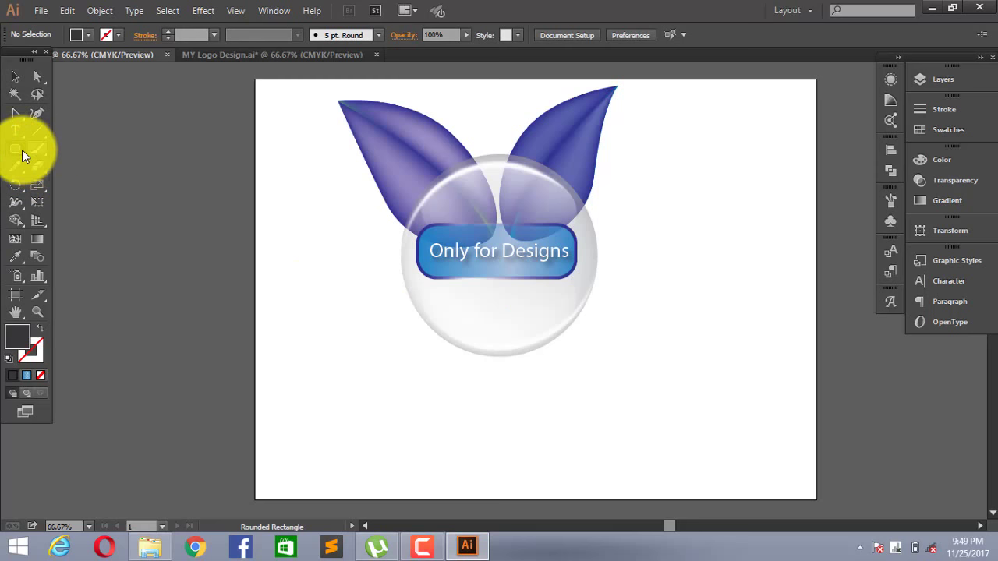
Step: Draw a wide ellipse below the sphere and fill it with the white-to-black gradient
{"action": "left_click_drag", "start_coordinate": [21, 156], "coordinate": [65, 183]}
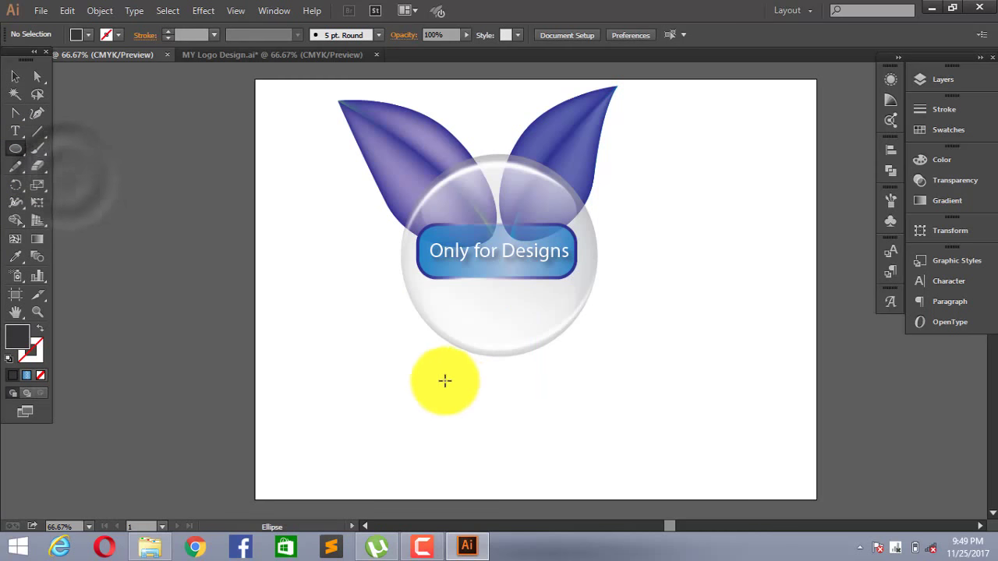
{"action": "left_click_drag", "start_coordinate": [445, 380], "coordinate": [656, 471]}
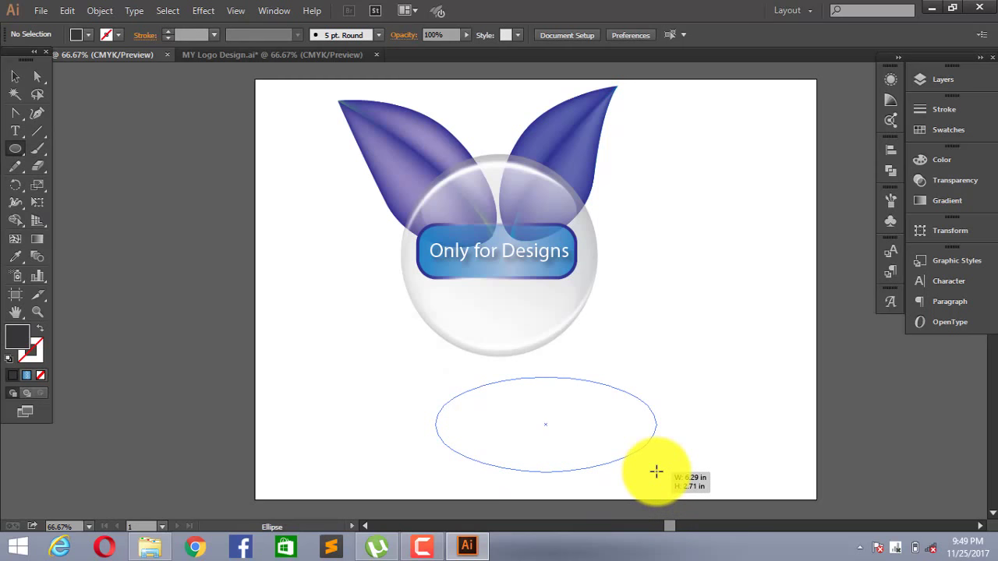
{"action": "left_click", "coordinate": [948, 200]}
{"action": "left_click", "coordinate": [766, 172]}
{"action": "left_click", "coordinate": [713, 198]}
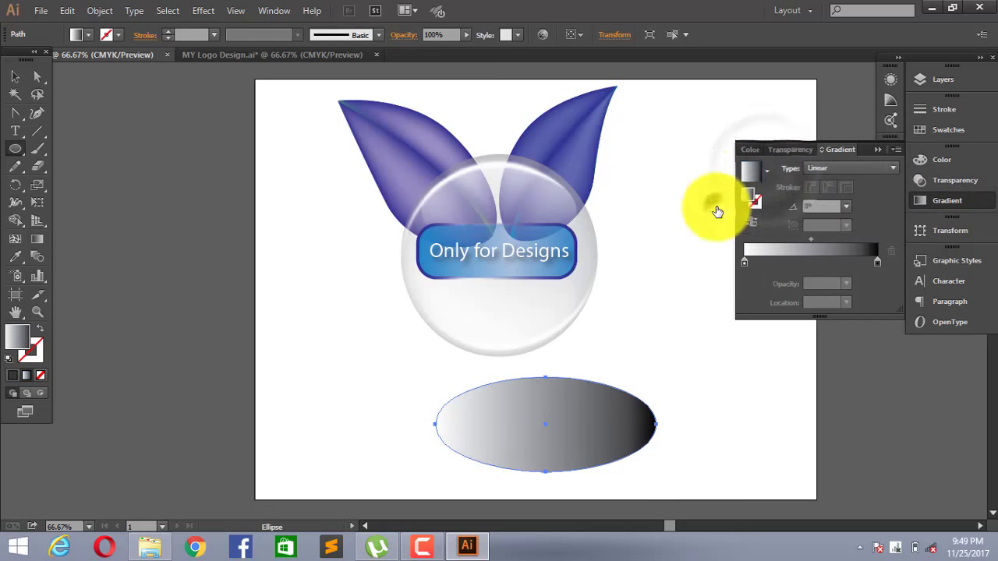
Step: Make the gradient radial and reversed with an enlarged black centre
{"action": "left_click", "coordinate": [840, 170]}
{"action": "left_click", "coordinate": [841, 195]}
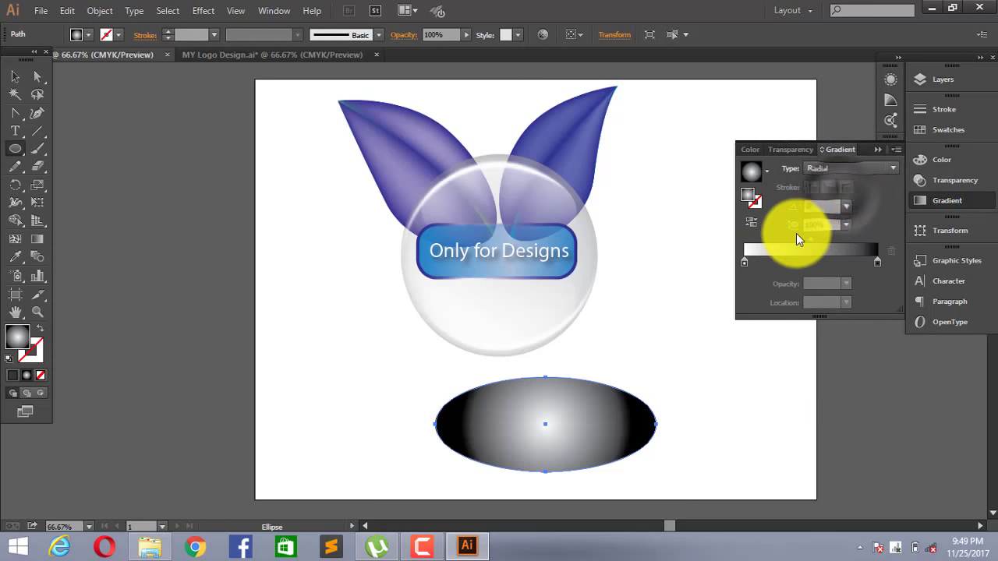
{"action": "left_click", "coordinate": [751, 222]}
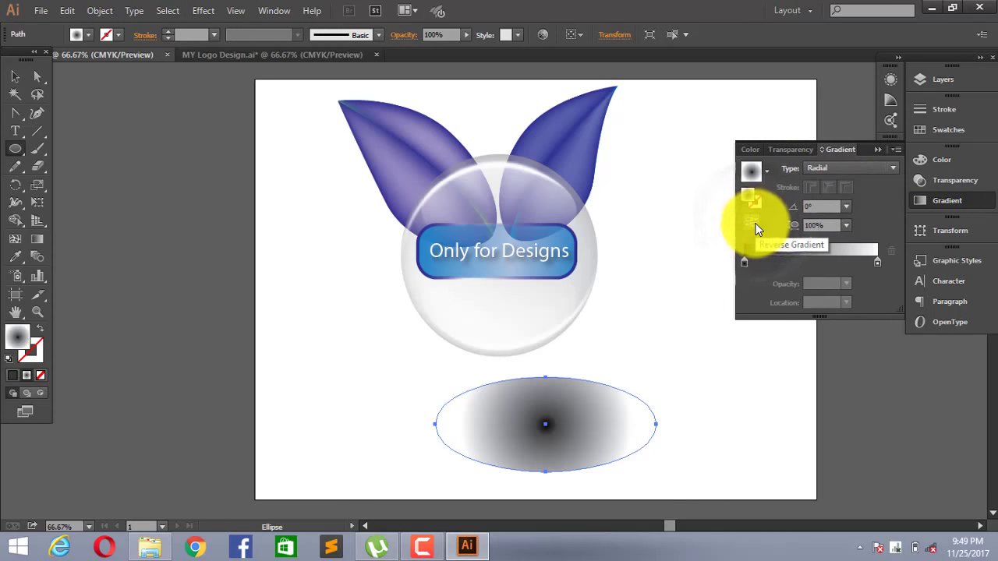
{"action": "mouse_move", "coordinate": [811, 239]}
{"action": "left_mouse_down"}
{"action": "mouse_move", "coordinate": [829, 239]}
{"action": "mouse_move", "coordinate": [818, 239]}
{"action": "left_mouse_up"}
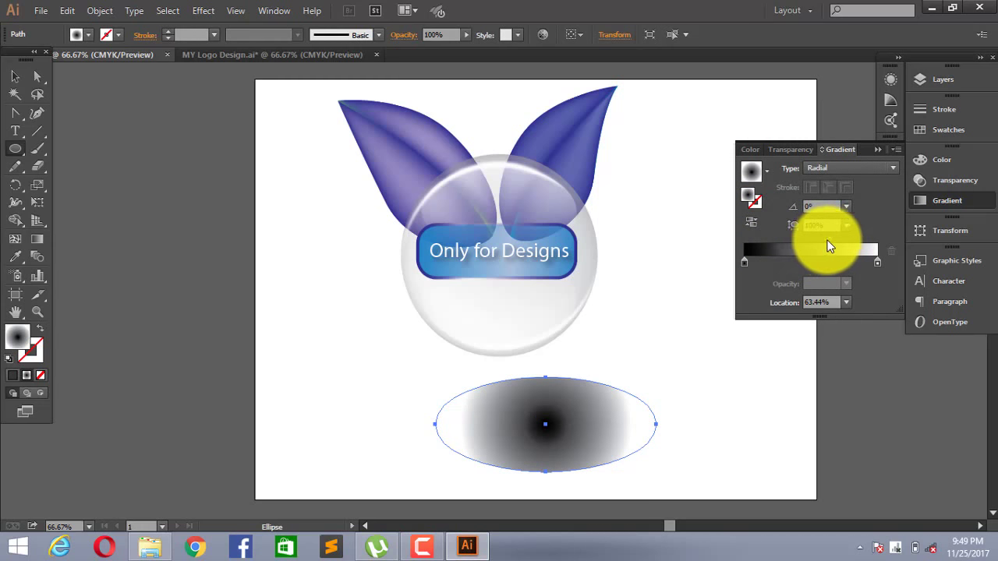
Step: Set the outer gradient stop's opacity to 0%
{"action": "left_click", "coordinate": [16, 77]}
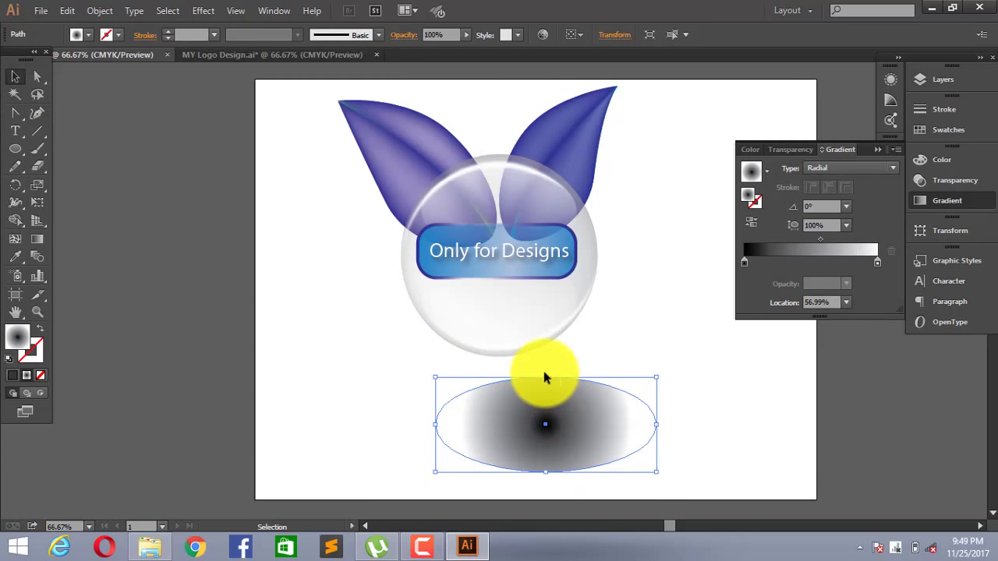
{"action": "left_click", "coordinate": [544, 371]}
{"action": "left_click", "coordinate": [878, 262]}
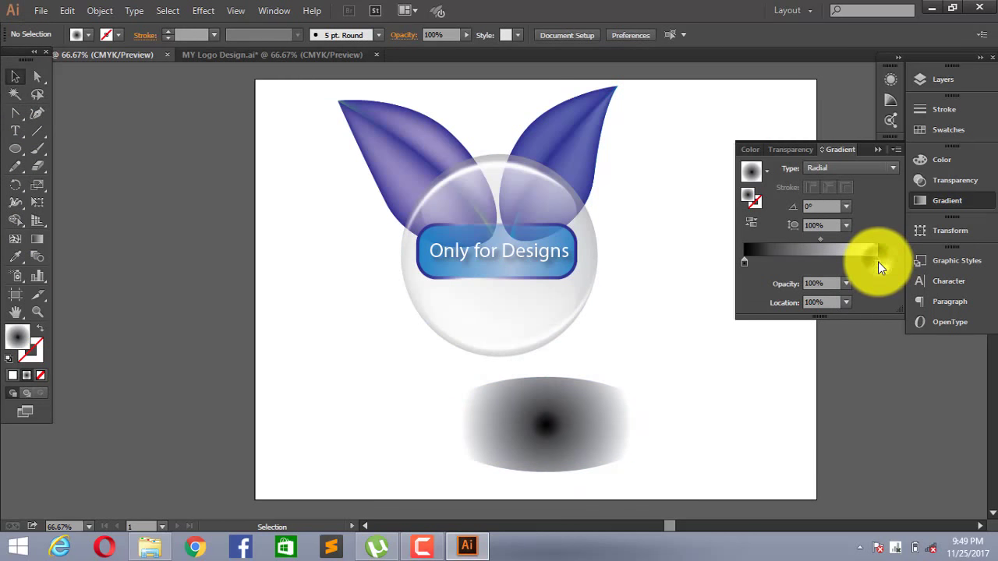
{"action": "left_click", "coordinate": [590, 442]}
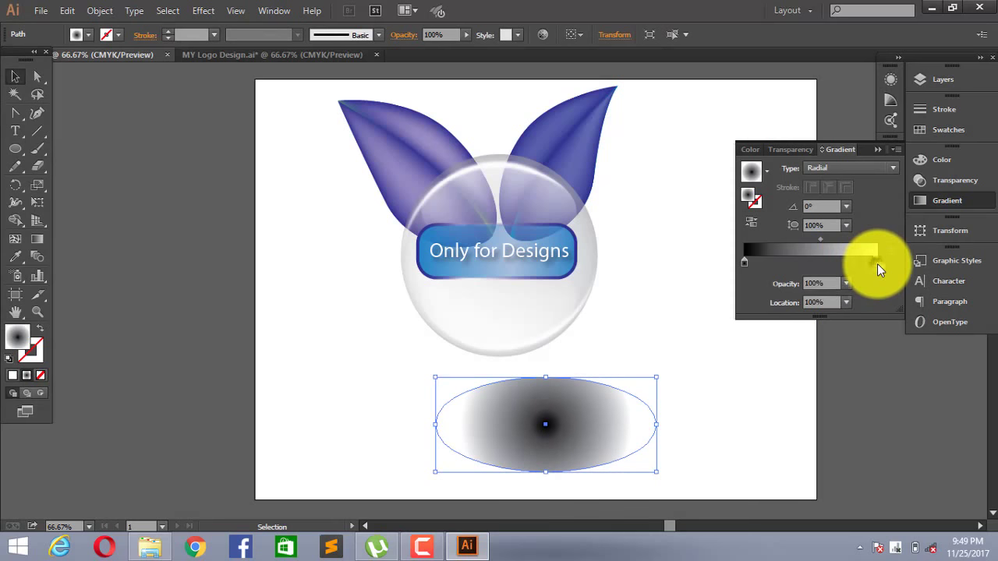
{"action": "left_click", "coordinate": [845, 285]}
{"action": "left_click", "coordinate": [861, 297]}
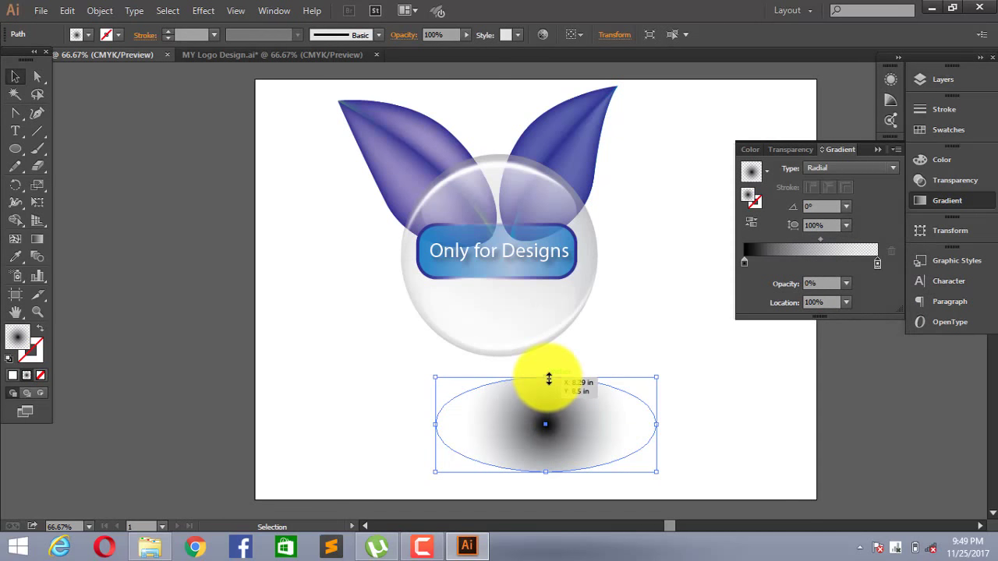
Step: Squash the ellipse into a thin sliver just beneath the sphere and close the Gradient panel
{"action": "left_click_drag", "start_coordinate": [549, 379], "coordinate": [548, 411]}
{"action": "left_click", "coordinate": [637, 382]}
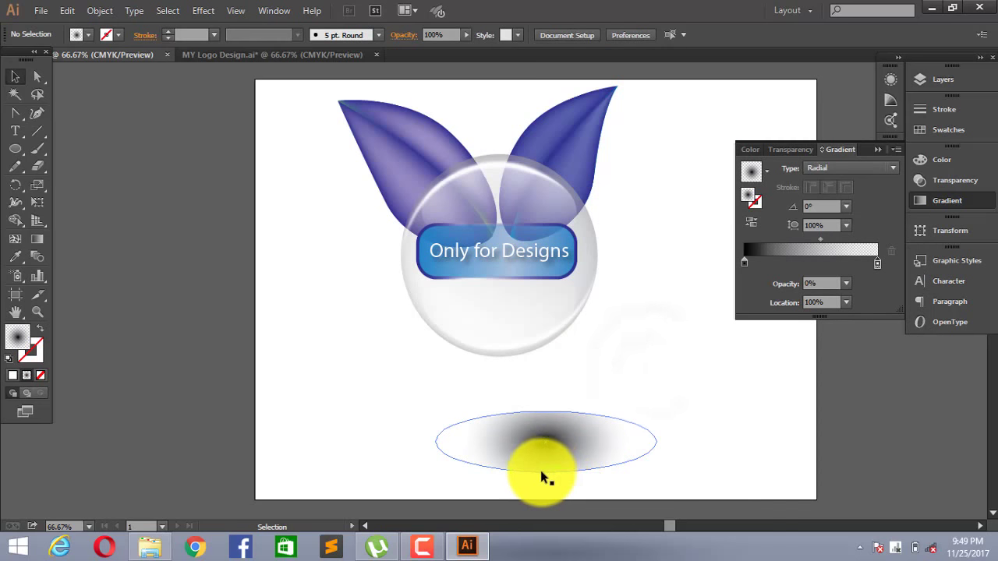
{"action": "left_click", "coordinate": [543, 471]}
{"action": "mouse_move", "coordinate": [546, 472]}
{"action": "left_mouse_down"}
{"action": "mouse_move", "coordinate": [558, 427]}
{"action": "mouse_move", "coordinate": [546, 390]}
{"action": "left_mouse_up"}
{"action": "left_click", "coordinate": [703, 405]}
{"action": "left_click", "coordinate": [675, 372]}
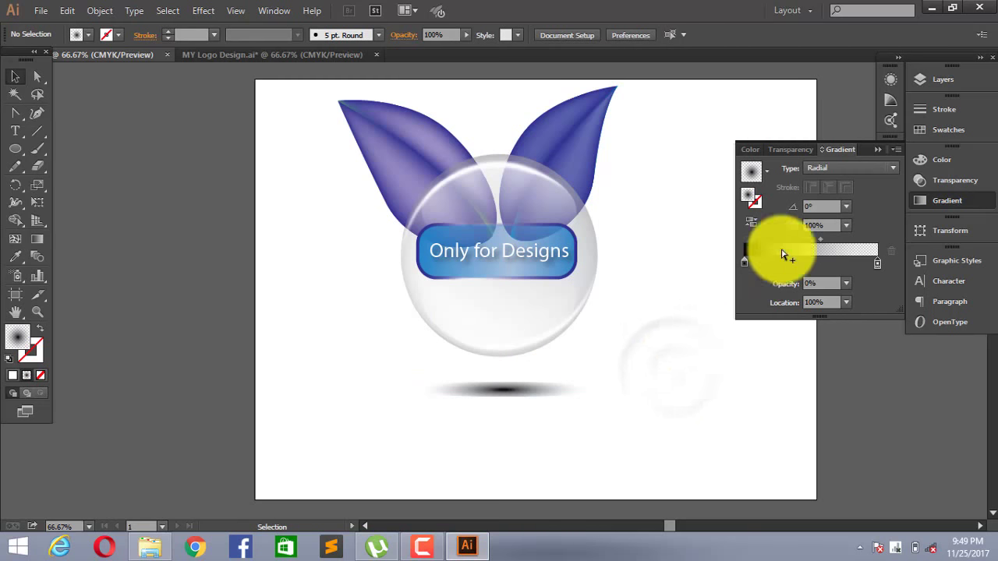
{"action": "left_click", "coordinate": [879, 149]}
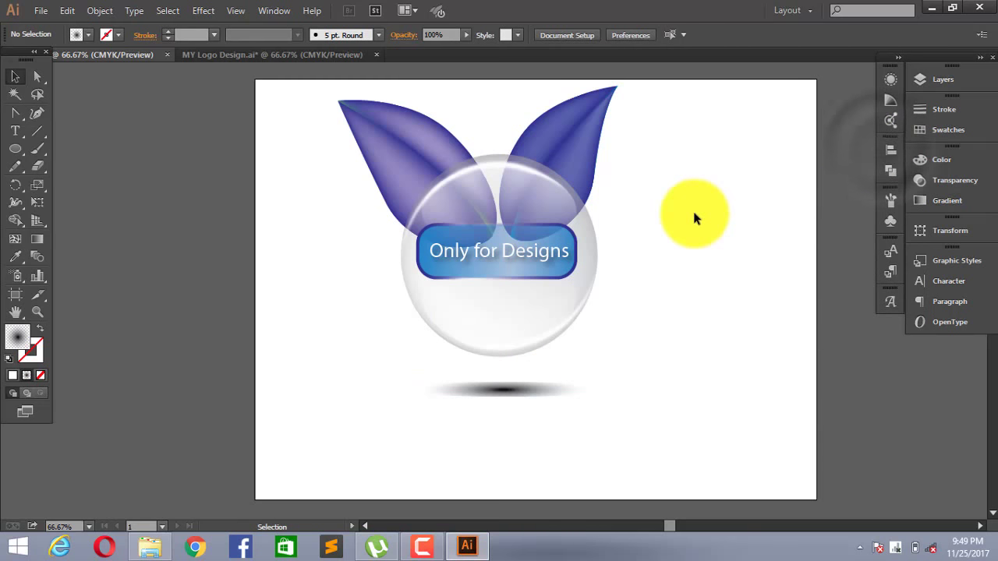
{"action": "scroll", "coordinate": [693, 213], "scroll_direction": "down", "scroll_amount": 1, "text": "alt"}
{"action": "scroll", "coordinate": [692, 208], "scroll_direction": "up", "scroll_amount": 1}
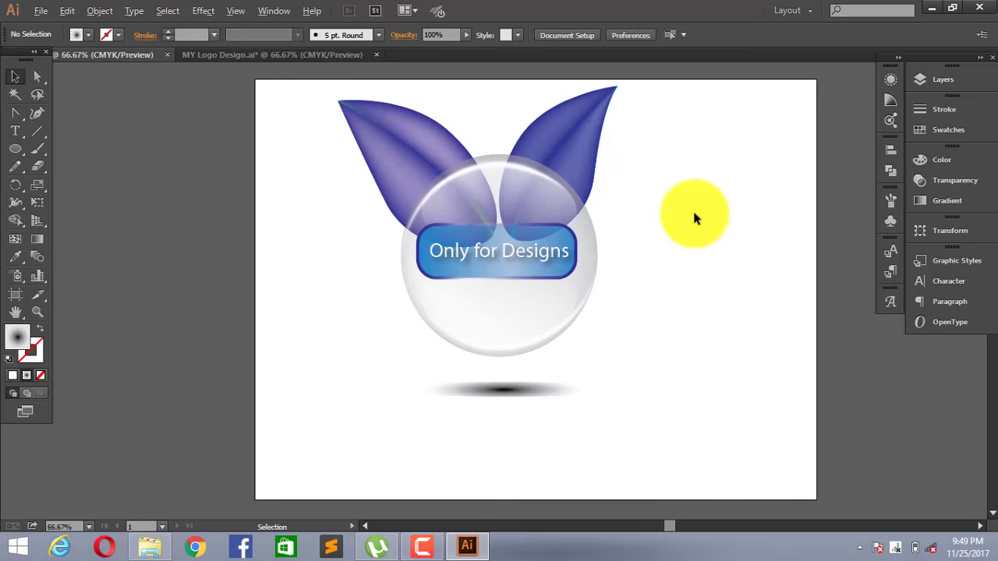
Step: Ungroup the logo and rotate the right blue leaf slightly
{"action": "left_click", "coordinate": [582, 151]}
{"action": "right_click", "coordinate": [585, 150]}
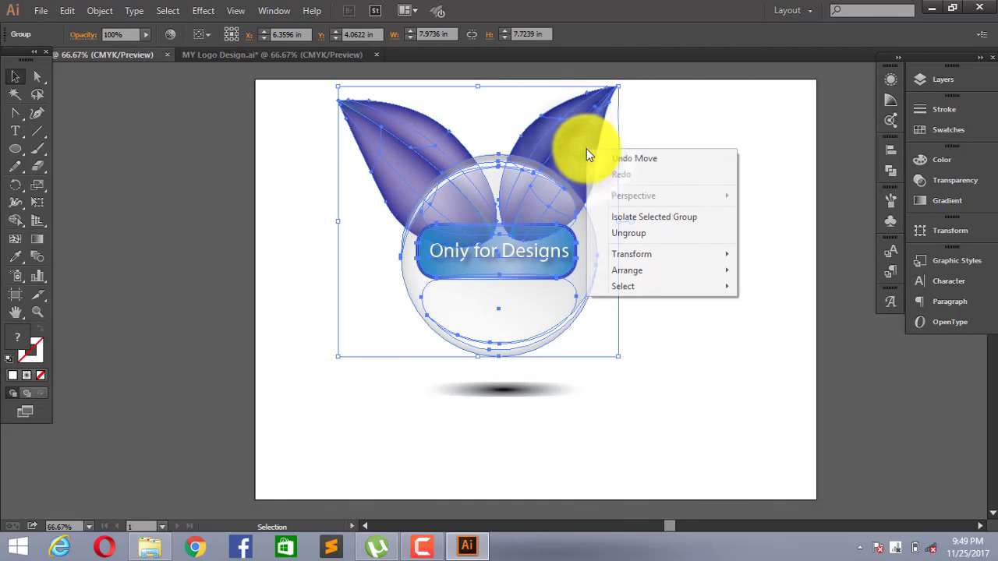
{"action": "left_click", "coordinate": [633, 237]}
{"action": "left_click", "coordinate": [670, 179]}
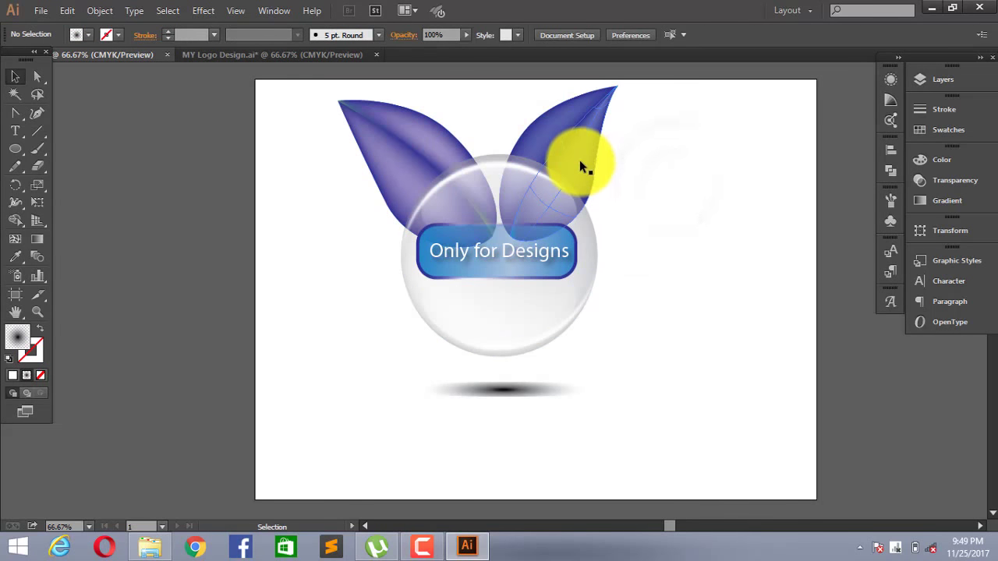
{"action": "left_click", "coordinate": [583, 161]}
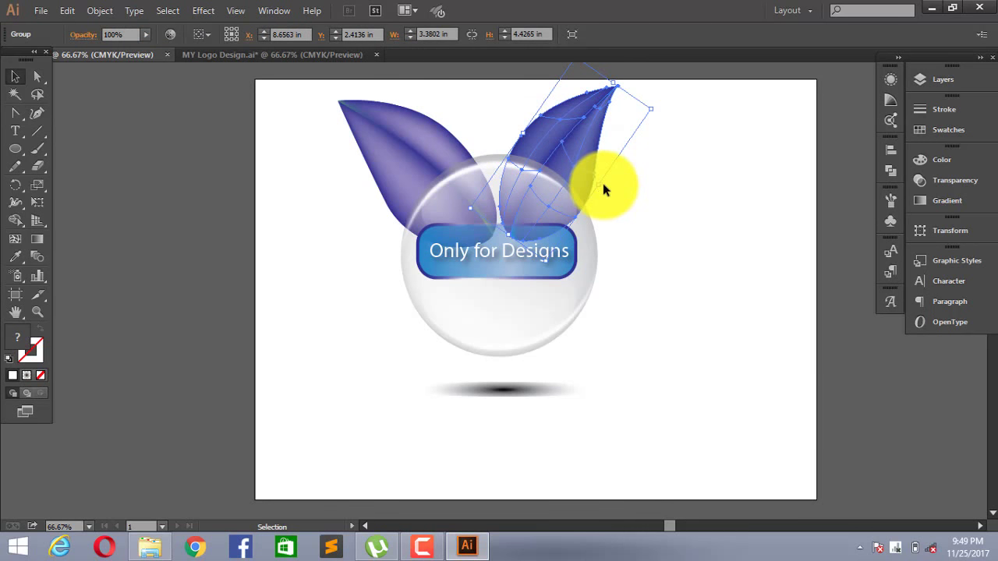
{"action": "left_click_drag", "start_coordinate": [603, 188], "coordinate": [645, 191]}
{"action": "left_click", "coordinate": [662, 187]}
Step: Nudge the whole logo slightly down
{"action": "left_click_drag", "start_coordinate": [270, 92], "coordinate": [668, 305]}
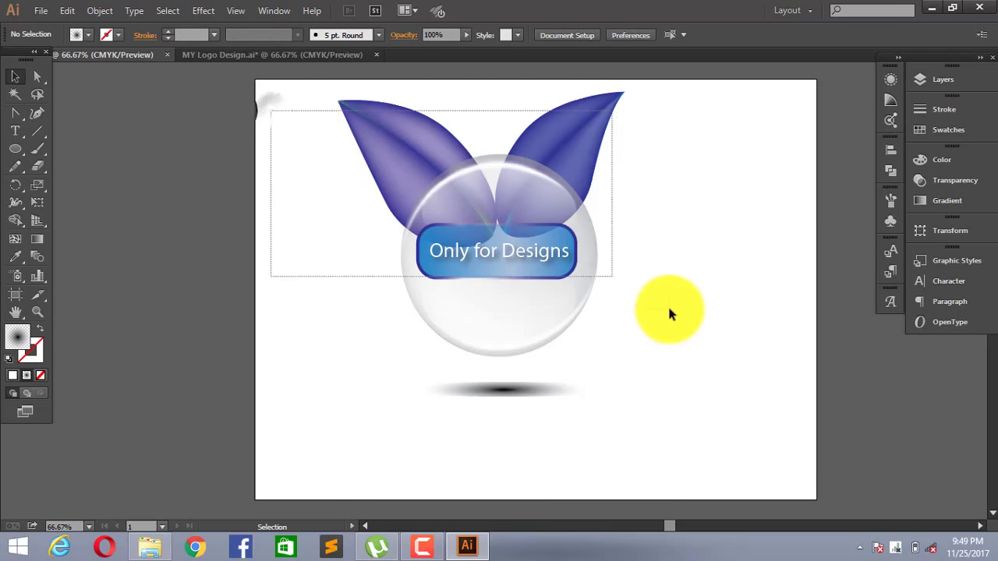
{"action": "right_click", "coordinate": [573, 239]}
{"action": "key", "text": "Escape"}
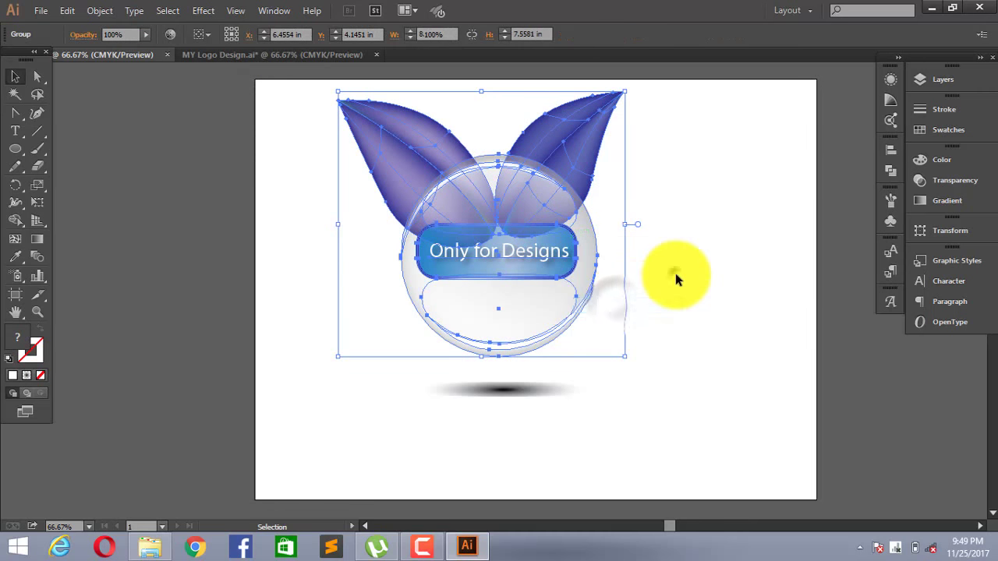
{"action": "left_click", "coordinate": [675, 273]}
{"action": "left_click_drag", "start_coordinate": [584, 267], "coordinate": [585, 278]}
{"action": "left_click", "coordinate": [683, 259]}
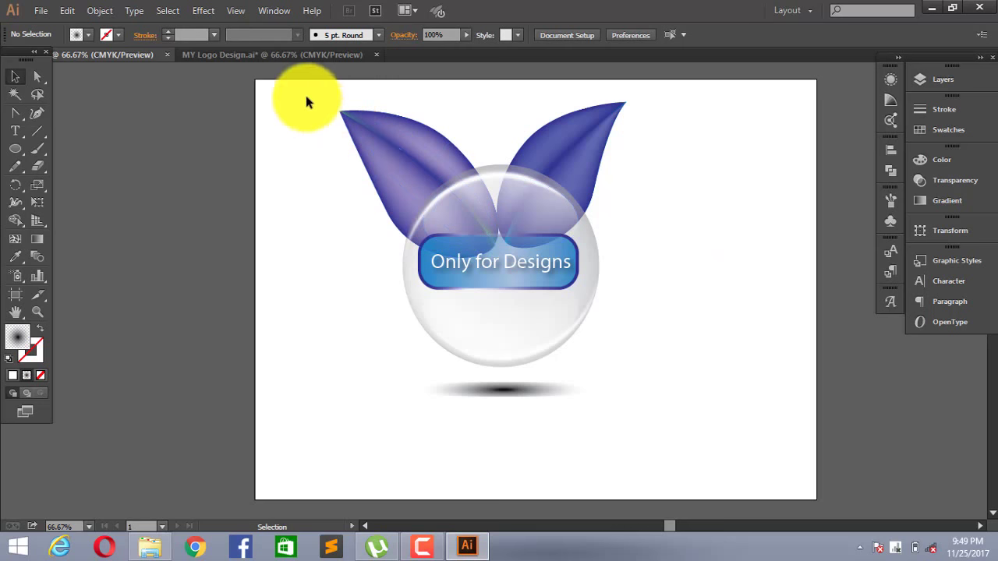
Step: Group the logo with its shadow and move the group left
{"action": "left_click_drag", "start_coordinate": [542, 297], "coordinate": [662, 415]}
{"action": "right_click", "coordinate": [543, 284]}
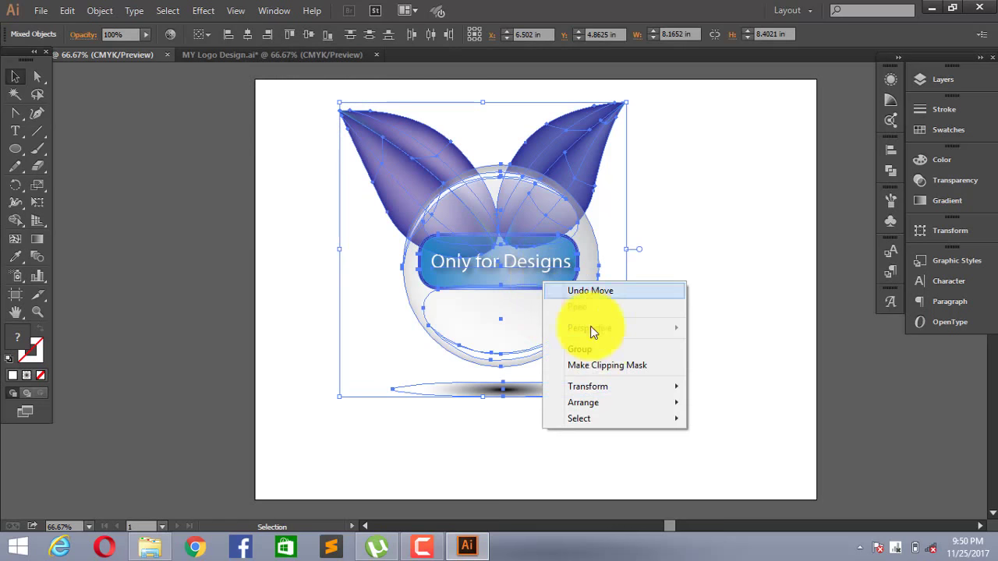
{"action": "left_click", "coordinate": [604, 355]}
{"action": "left_click", "coordinate": [671, 311]}
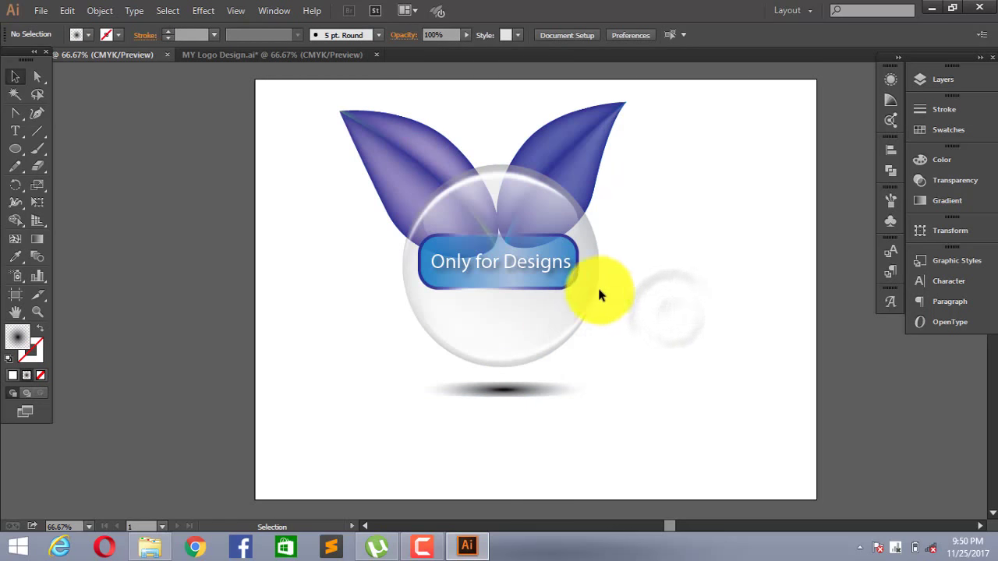
{"action": "left_click", "coordinate": [571, 290]}
{"action": "left_click_drag", "start_coordinate": [573, 297], "coordinate": [564, 316]}
{"action": "left_click", "coordinate": [698, 304]}
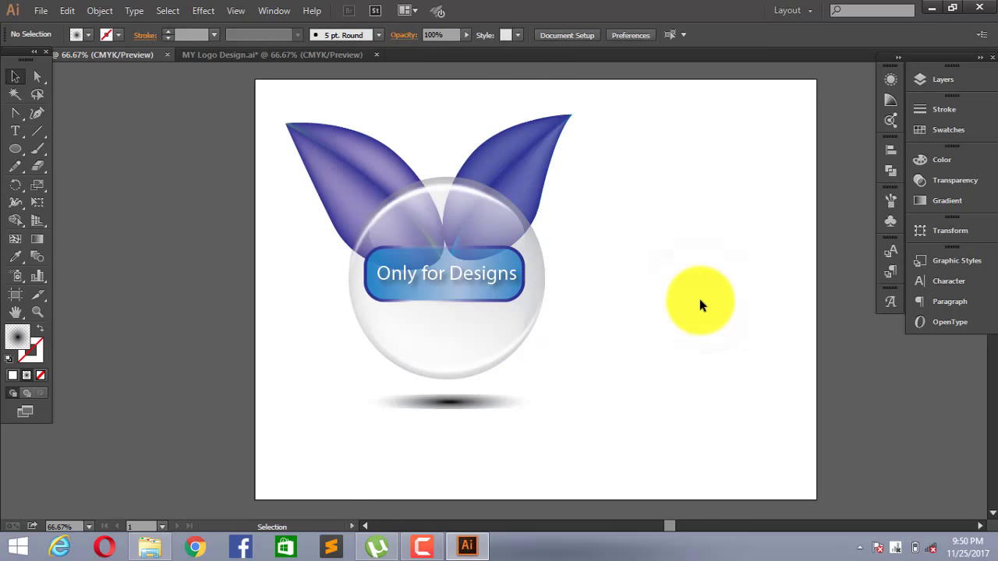
{"action": "left_click", "coordinate": [16, 134]}
Step: Add the line 'If you like it so' to the text beside the logo
{"action": "left_click", "coordinate": [586, 250]}
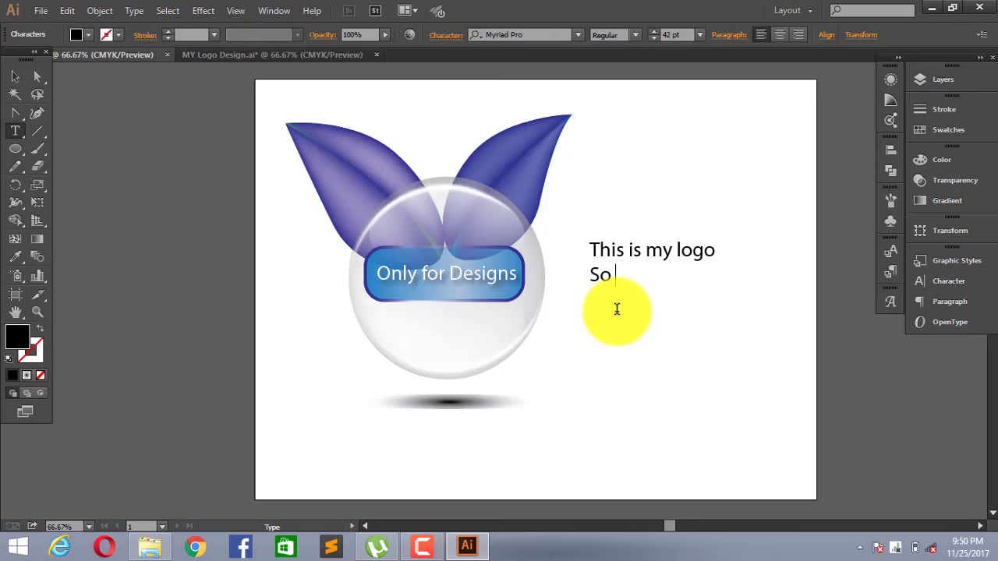
{"action": "type", "text": "If"}
{"action": "type", "text": " yo"}
{"action": "type", "text": "y"}
{"action": "key", "text": "BackSpace"}
{"action": "key", "text": "BackSpace"}
{"action": "key", "text": "BackSpace"}
{"action": "type", "text": "you"}
{"action": "type", "text": " like "}
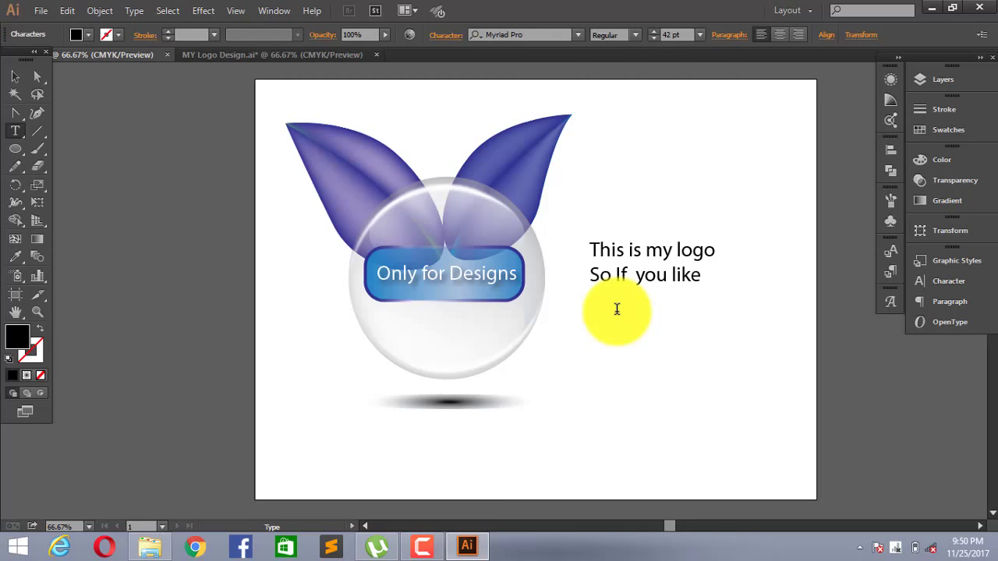
{"action": "type", "text": "i"}
{"action": "type", "text": "t so"}
{"action": "key", "text": "Return"}
Step: Add the final line 'please like and SUBSCRIBE' with trailing dots, then deselect
{"action": "type", "text": "ple"}
{"action": "key", "text": "Caps_Lock"}
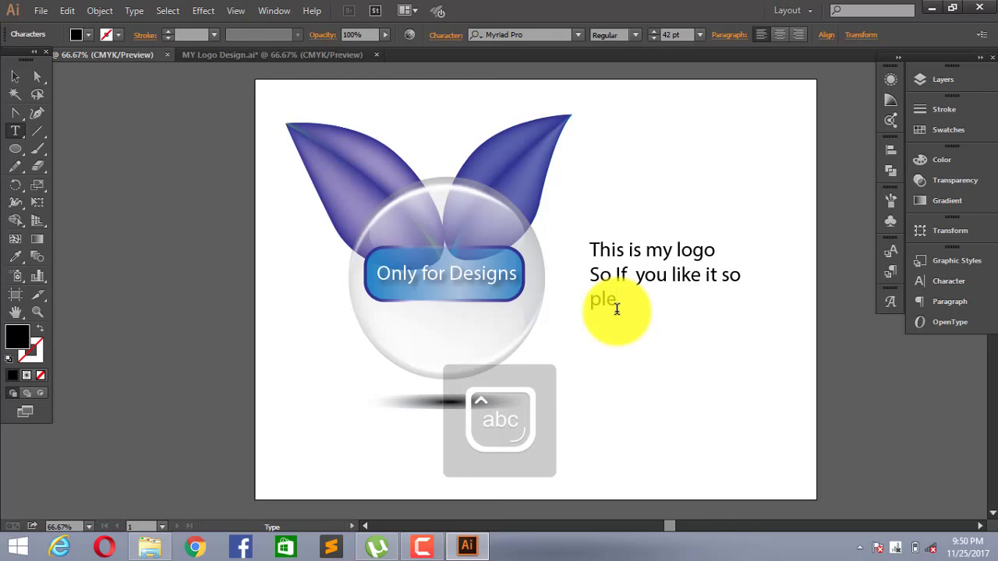
{"action": "type", "text": "ase"}
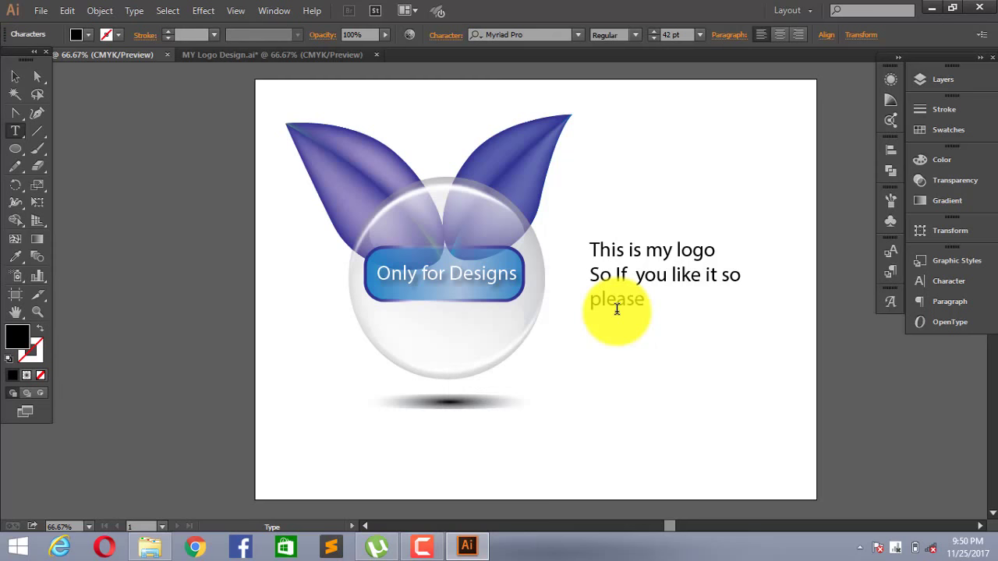
{"action": "type", "text": " like"}
{"action": "type", "text": " and "}
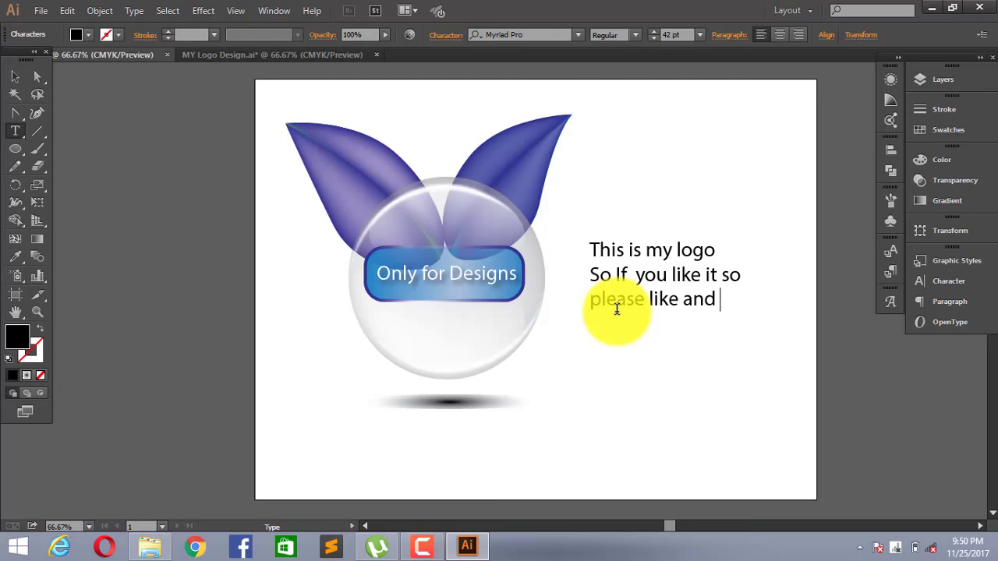
{"action": "type", "text": "S"}
{"action": "type", "text": "UBSC"}
{"action": "key", "text": "BackSpace"}
{"action": "type", "text": "RI"}
{"action": "type", "text": "BE"}
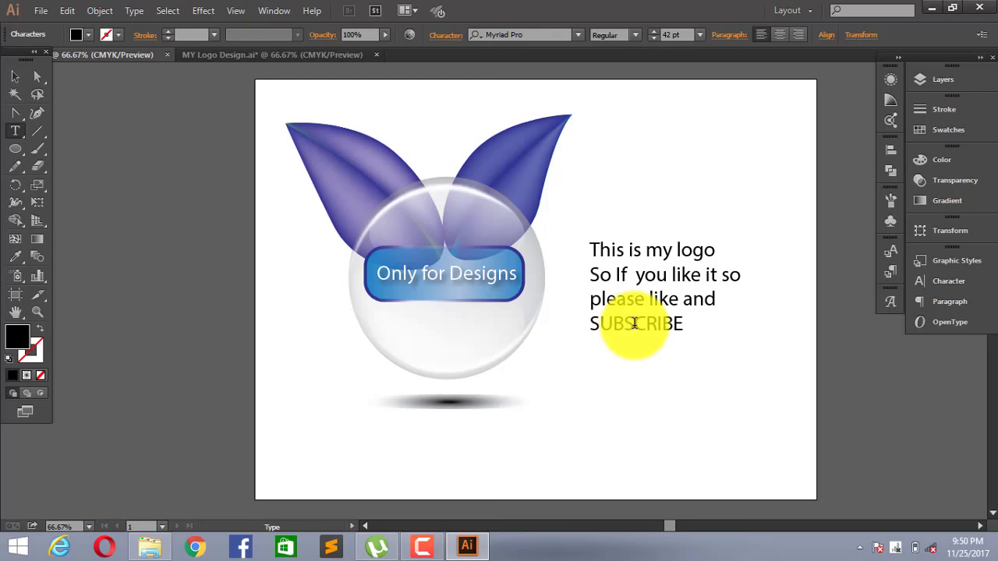
{"action": "type", "text": ","}
{"action": "type", "text": ".."}
{"action": "type", "text": "......"}
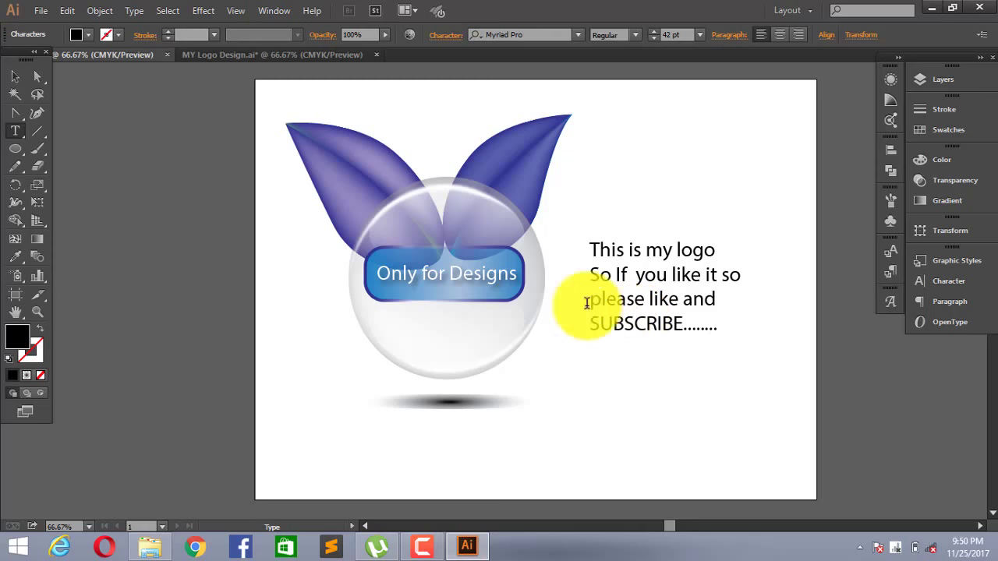
{"action": "left_click", "coordinate": [15, 76]}
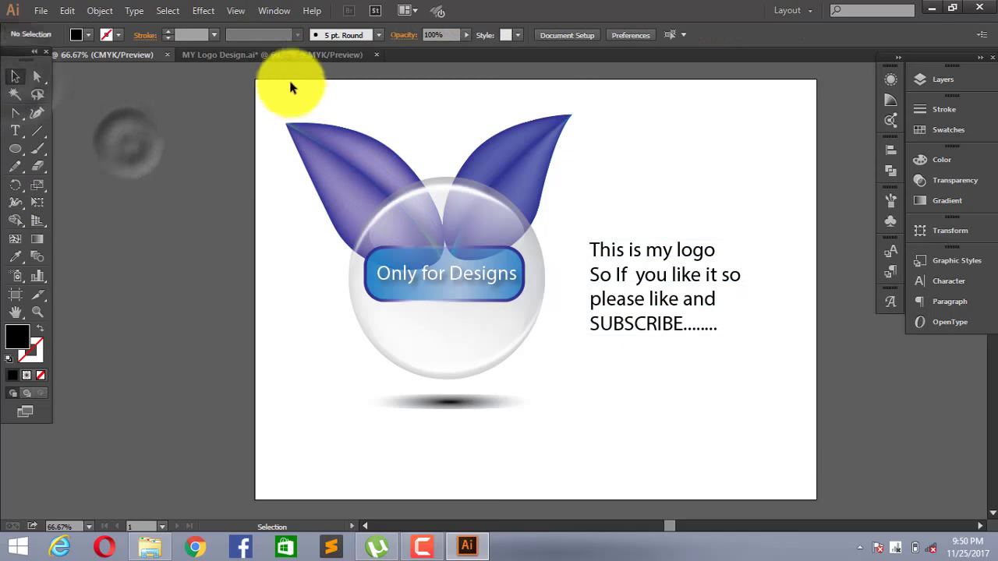
{"action": "left_click_drag", "start_coordinate": [289, 81], "coordinate": [811, 468]}
{"action": "left_click", "coordinate": [848, 361]}
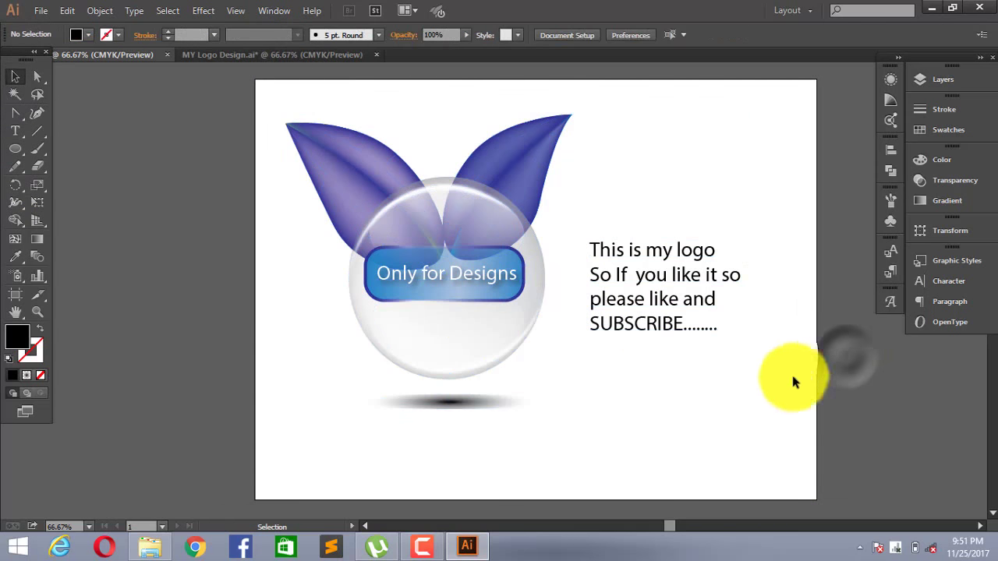